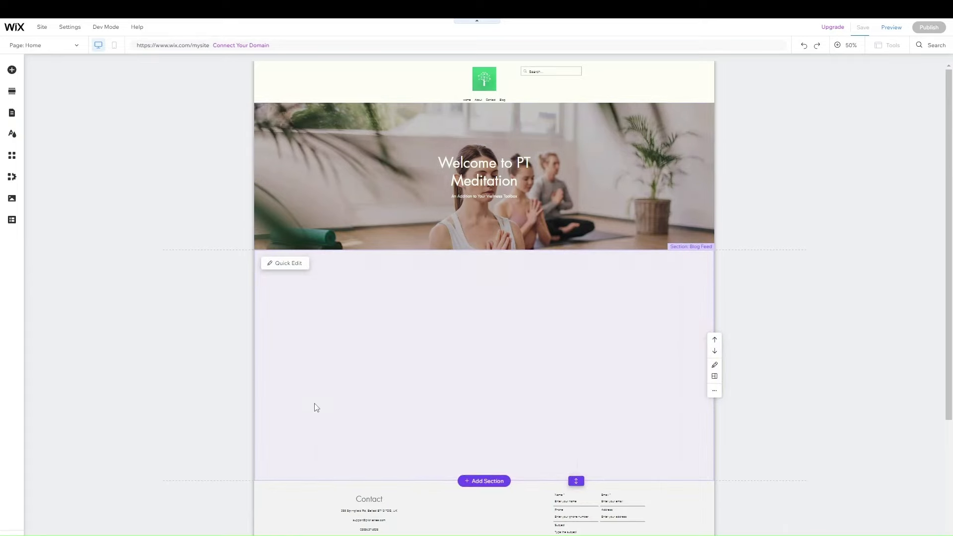
left_click(467, 402)
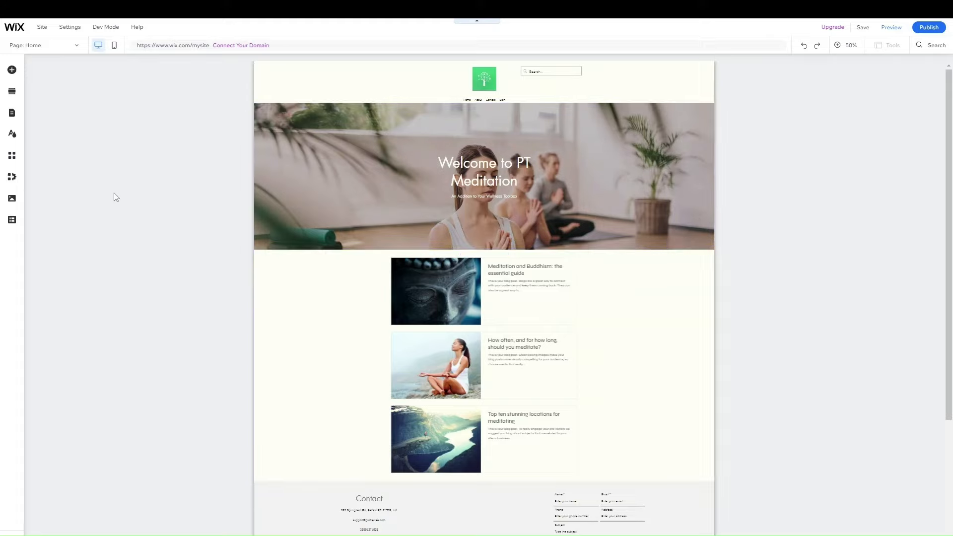
scroll(128, 328, "down", 3)
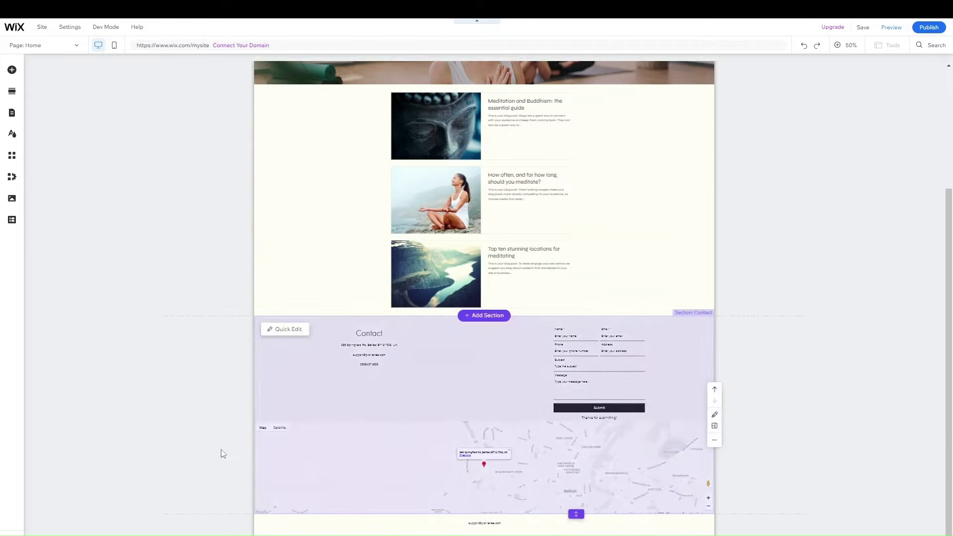
scroll(221, 448, "up", 3)
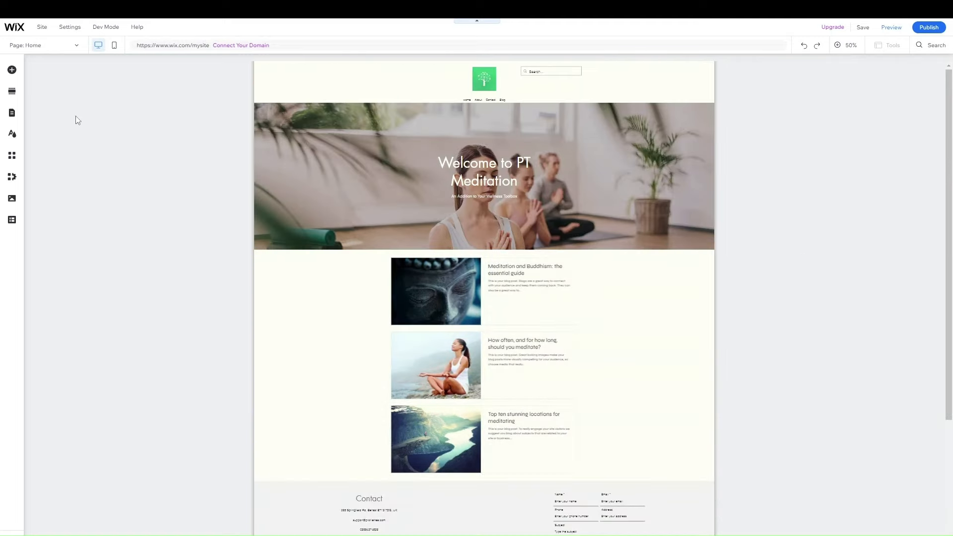
- Customize the site design's color theme by setting Color 1 to white (#FFFFFF) and apply it
left_click(17, 134)
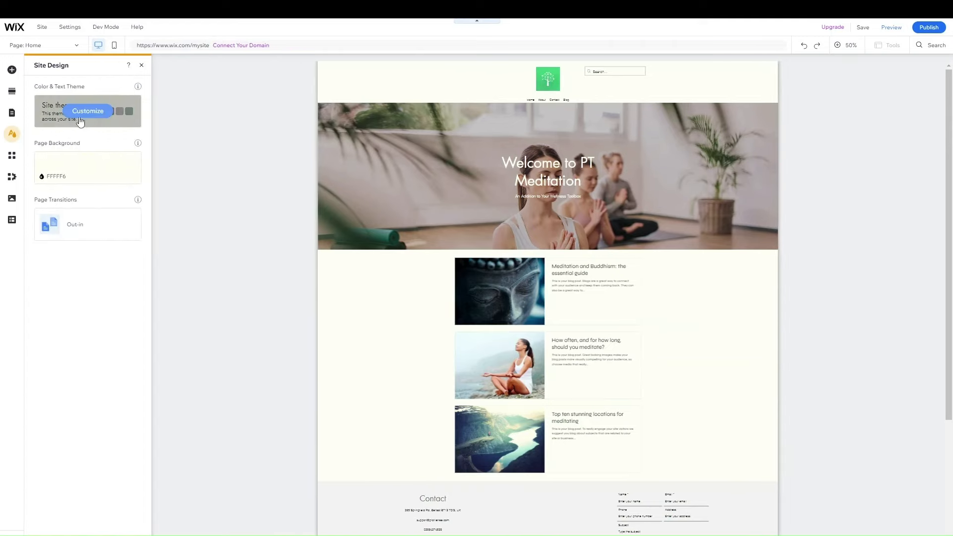
left_click(74, 113)
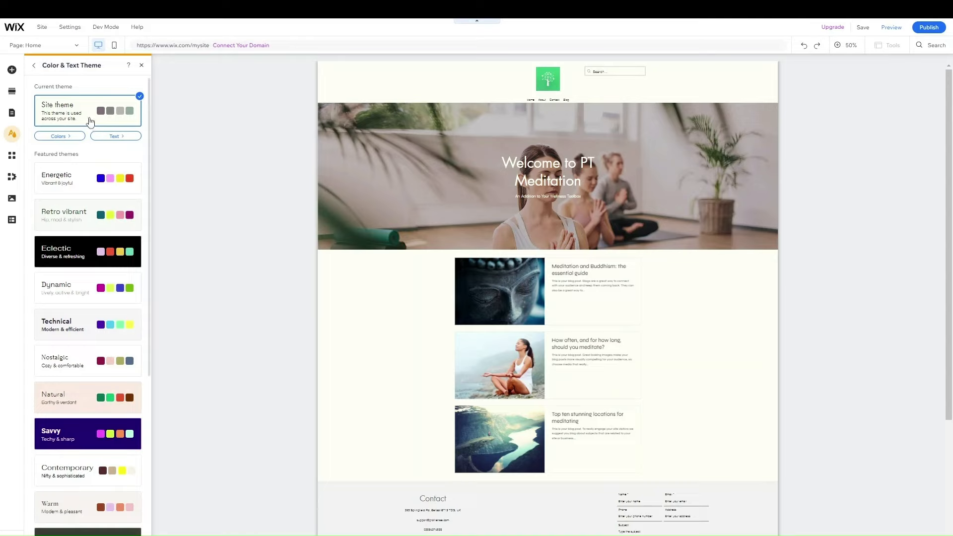
left_click(68, 136)
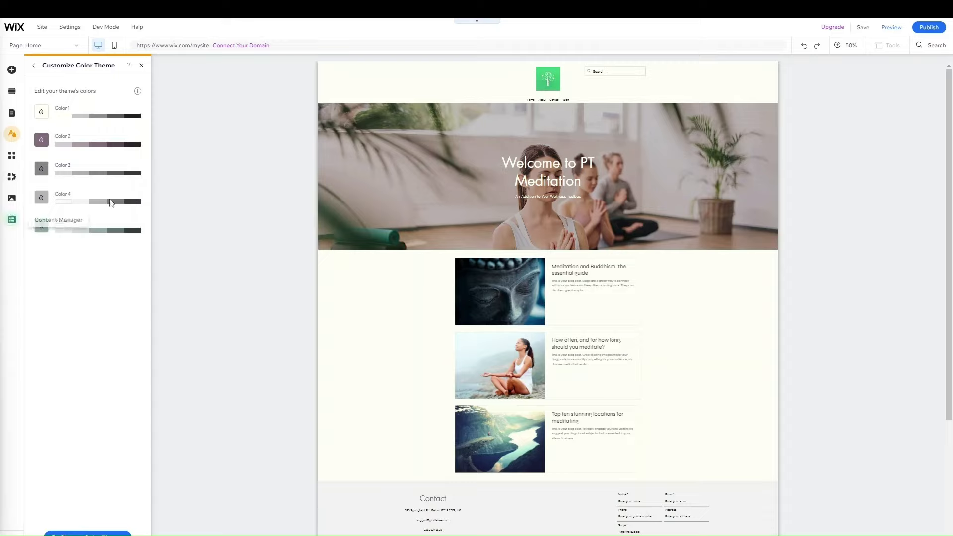
left_click(47, 117)
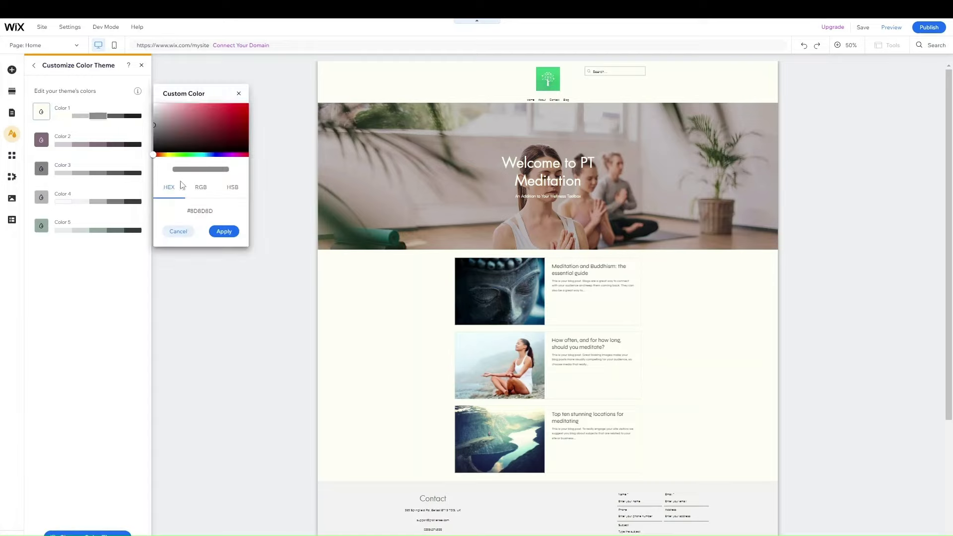
left_click(179, 231)
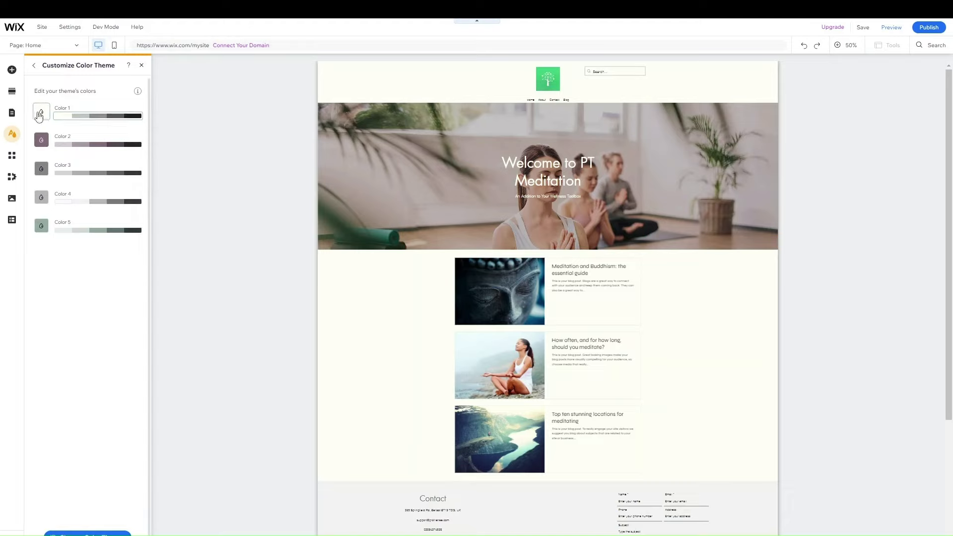
left_click(98, 116)
left_click(208, 213)
double_click(208, 213)
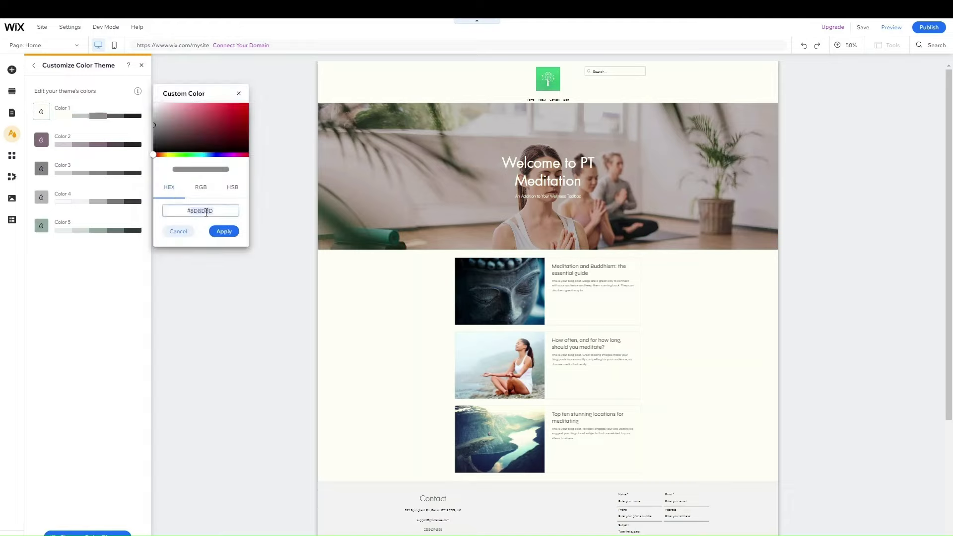
type("fff")
left_click(188, 130)
left_click_drag(156, 110, 133, 96)
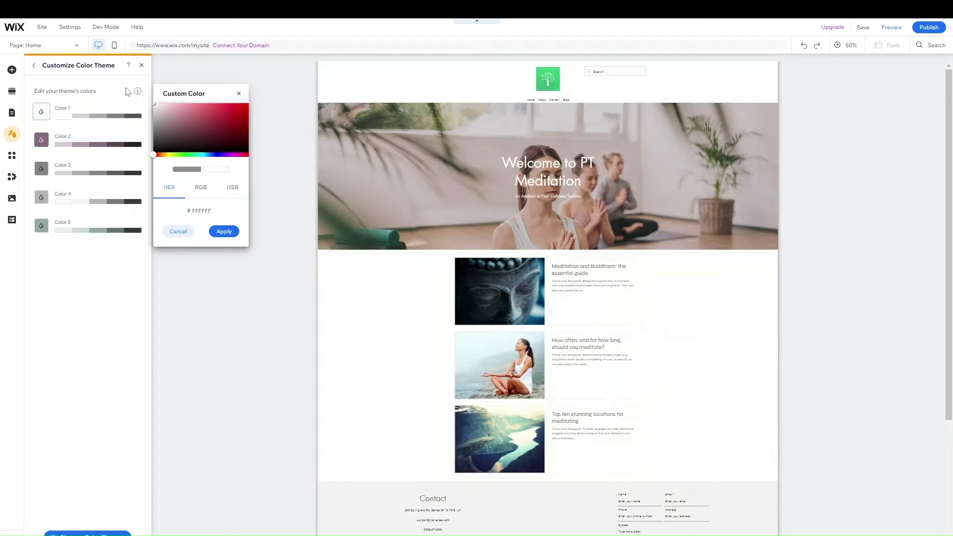
left_click(224, 231)
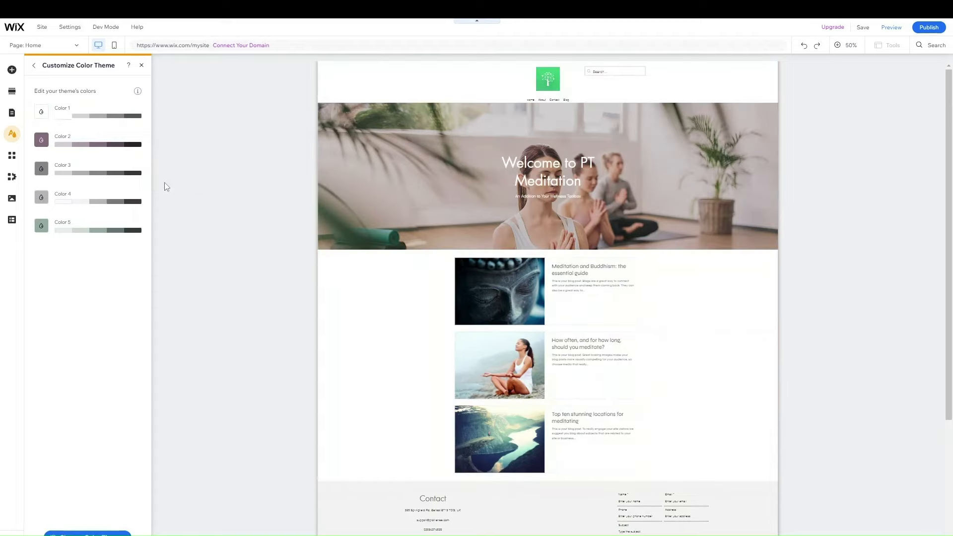
- Set the theme's Color 2 to green with the hex value #33BC76 and apply it
left_click(42, 141)
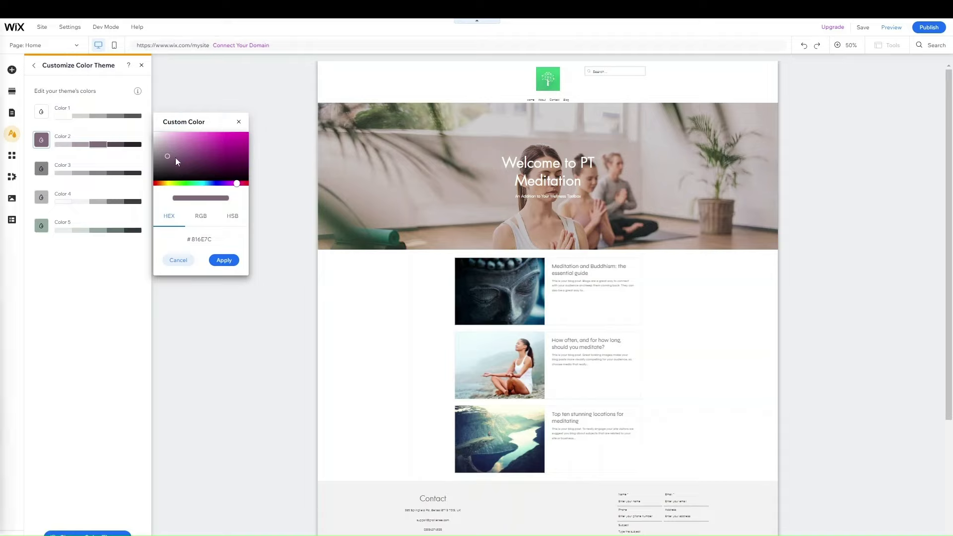
left_click(205, 236)
type("#33BC76")
left_click(229, 265)
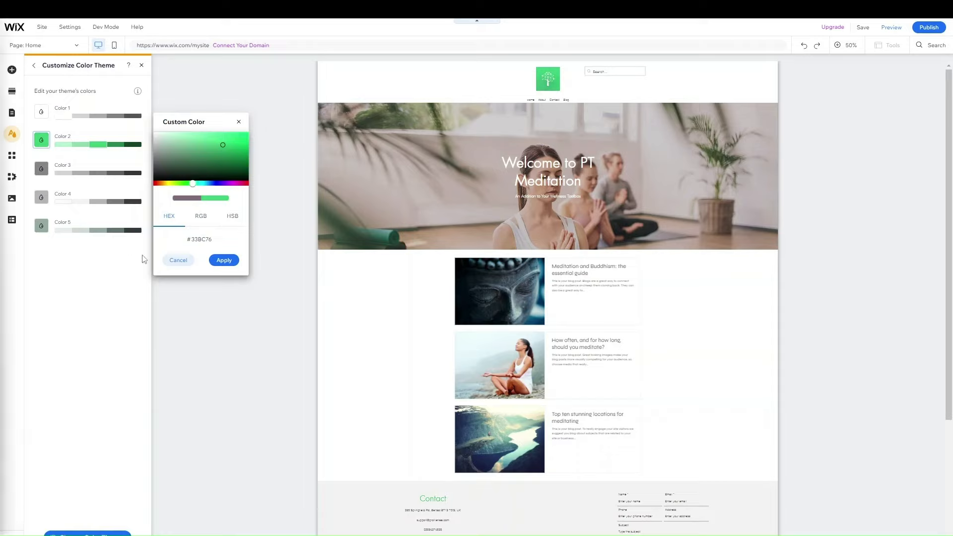
left_click(226, 261)
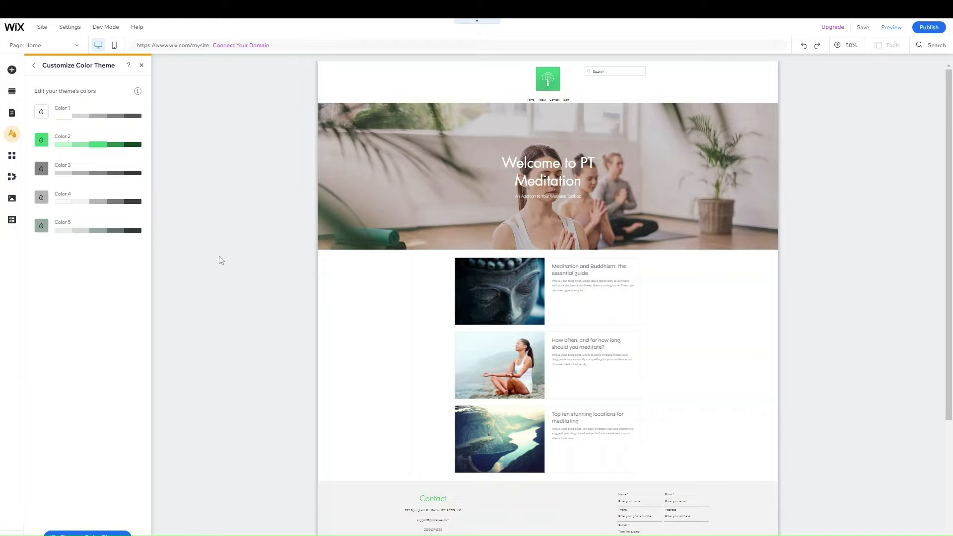
- Set a black shade (#000000) for the theme's Color 5, apply it and return to the theme overview
left_click(41, 226)
left_click_drag(201, 264, 132, 274)
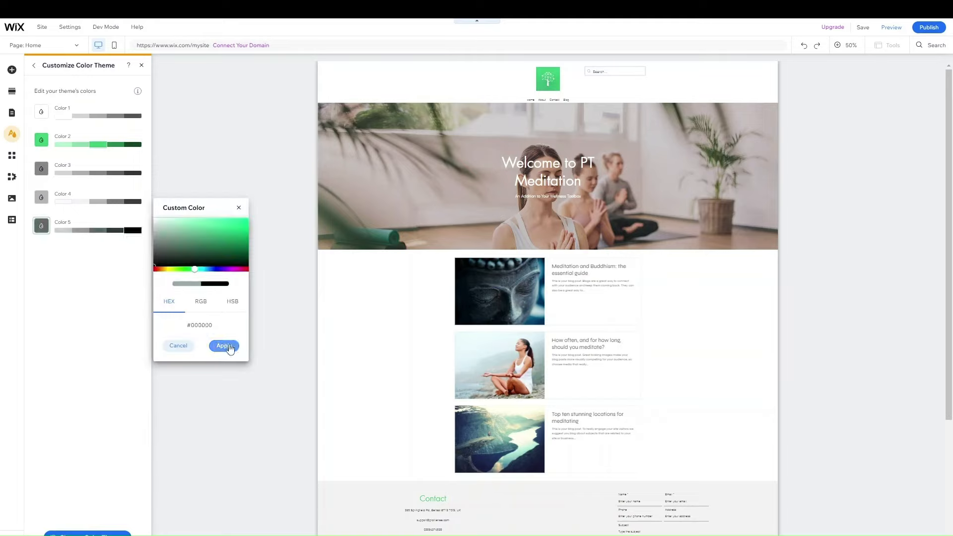
left_click(171, 253)
left_click_drag(152, 275, 153, 268)
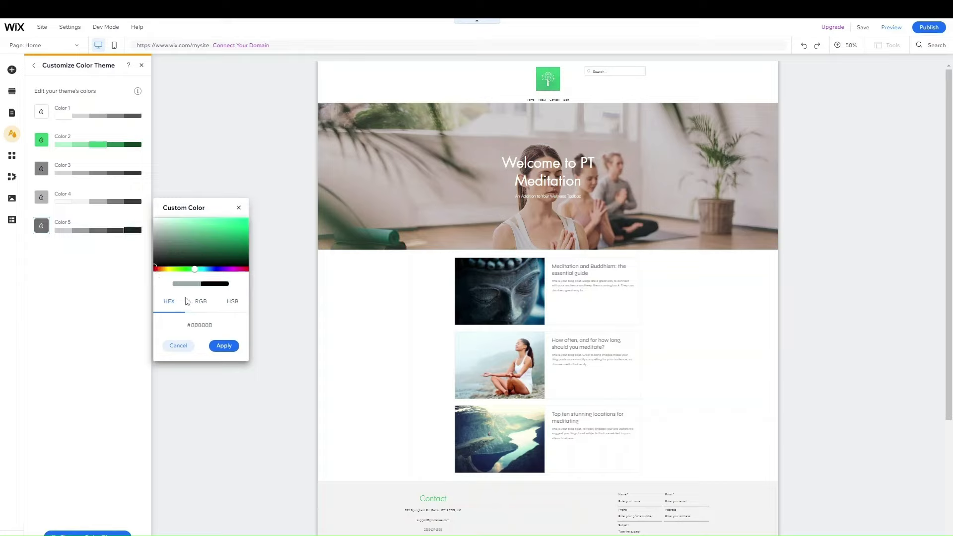
left_click(224, 345)
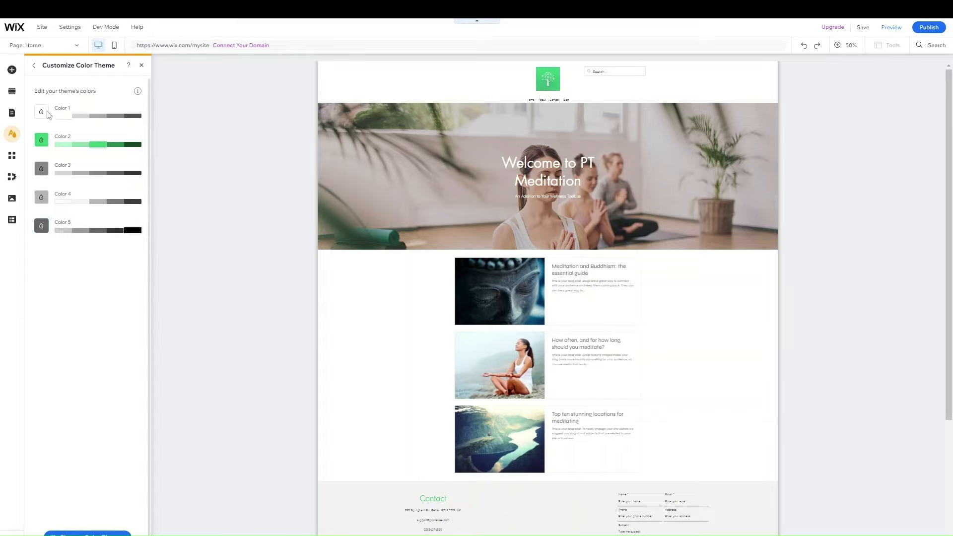
left_click(34, 65)
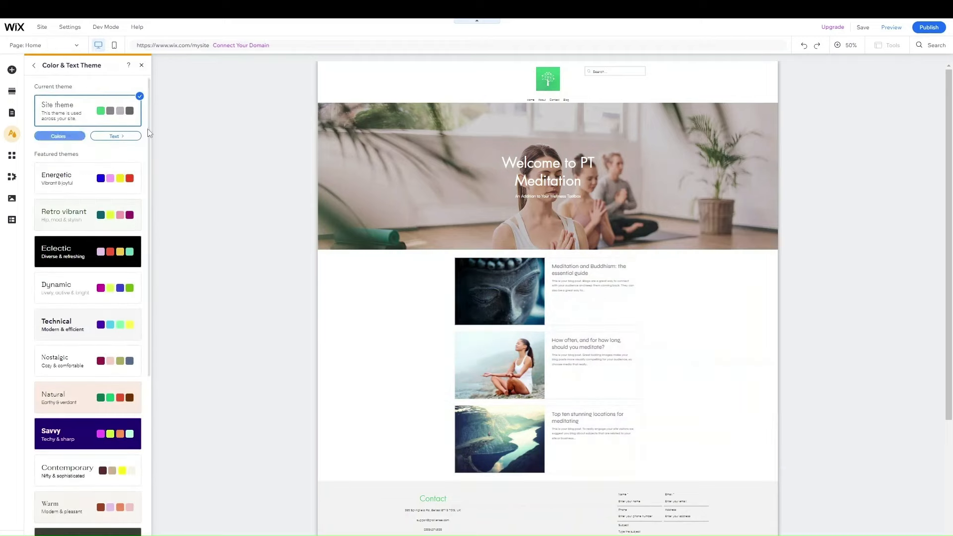
- Make the Paragraph 3 style of the site's text theme bold and apply the change
scroll(510, 442, "down", 4)
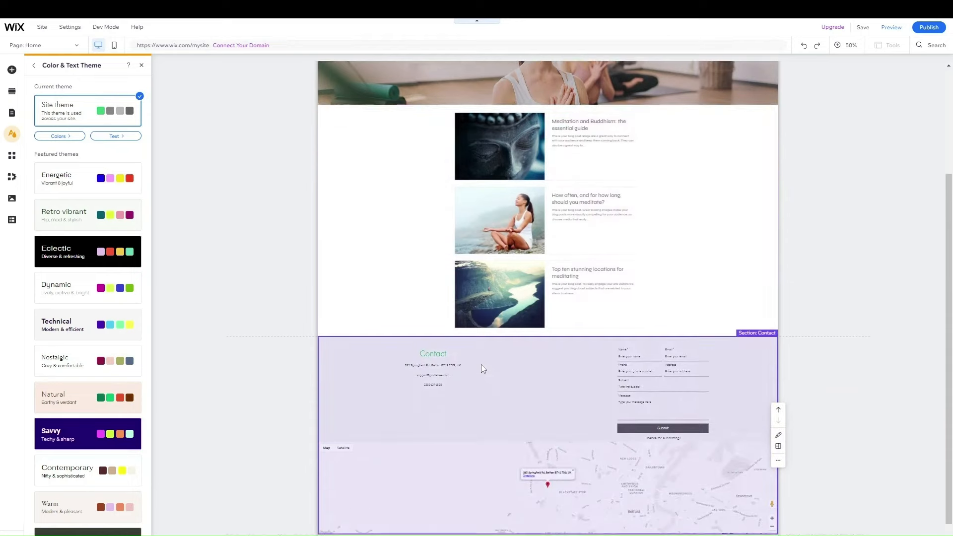
scroll(470, 396, "up", 4)
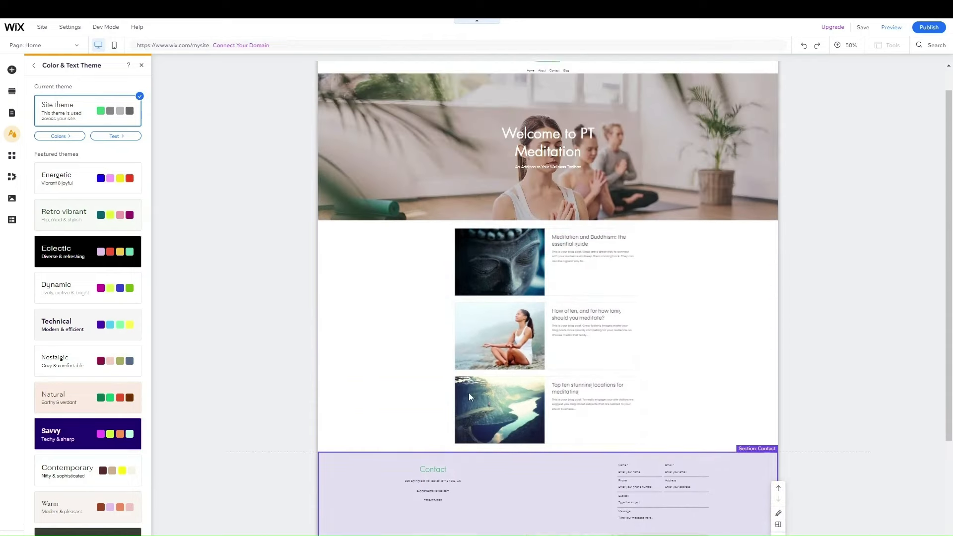
left_click(120, 138)
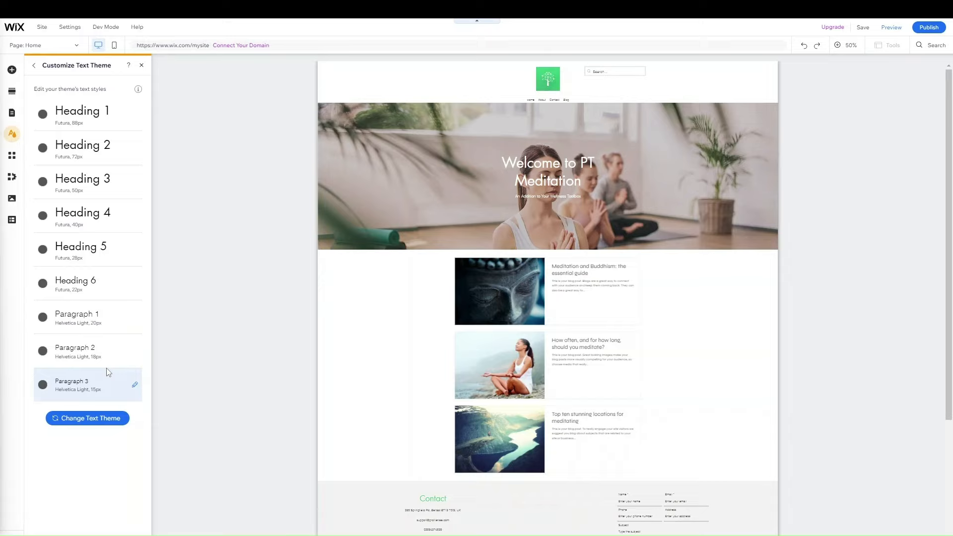
left_click(135, 385)
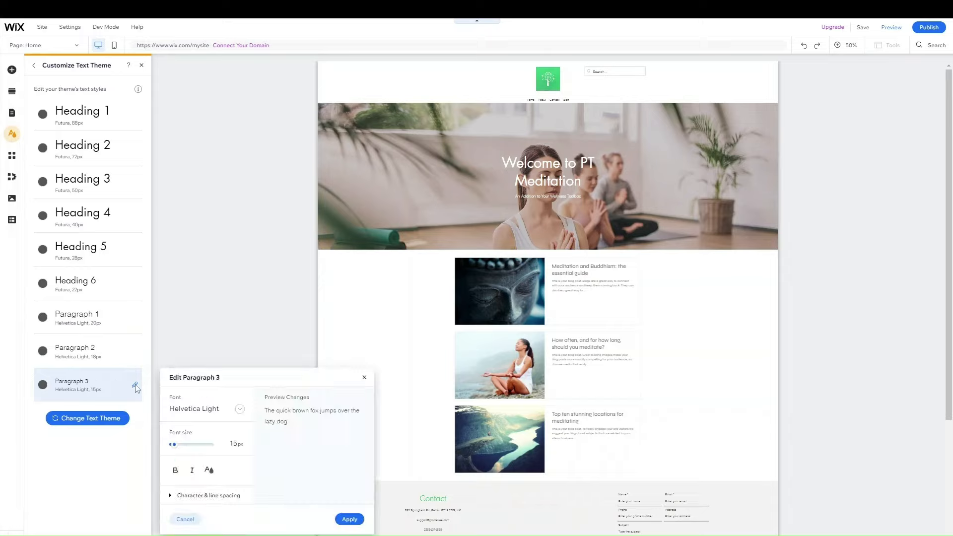
left_click(189, 410)
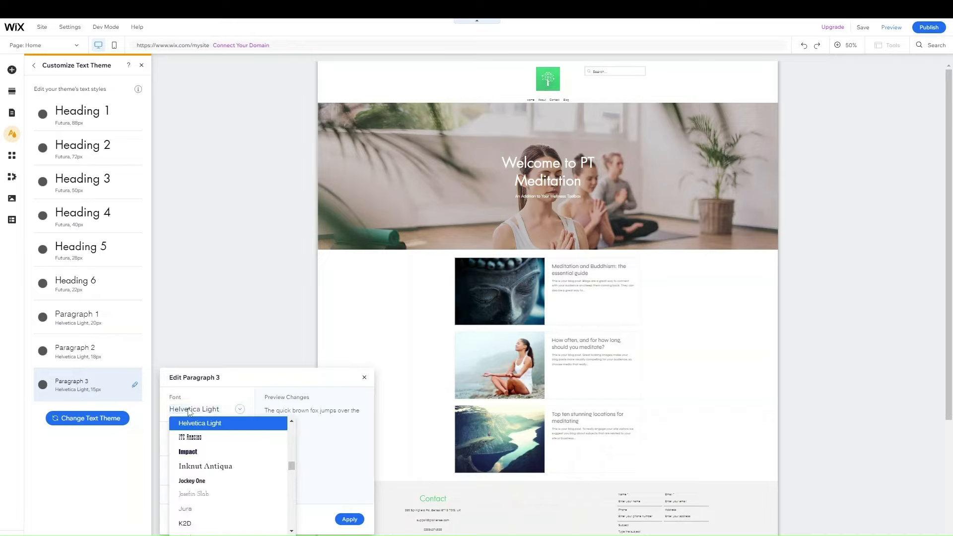
left_click(236, 444)
left_click(175, 474)
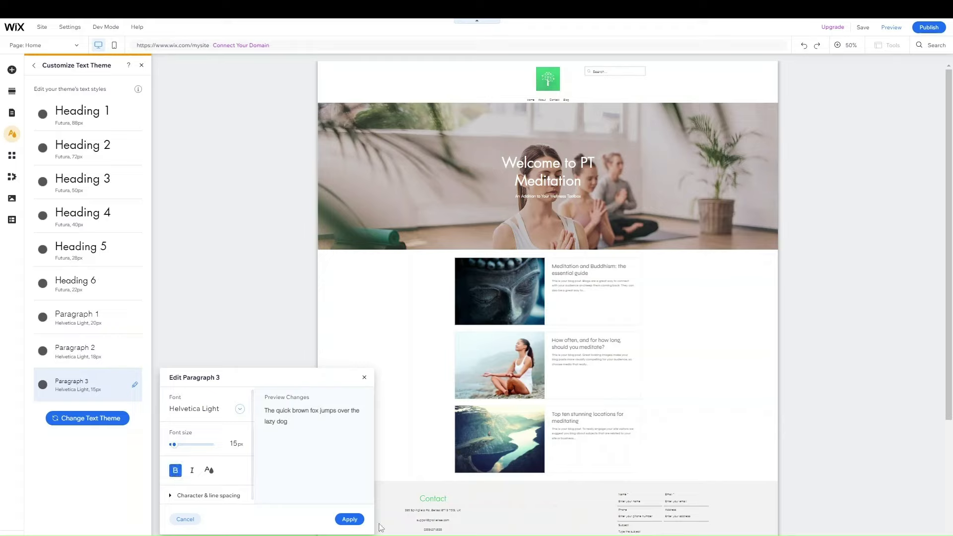
left_click(349, 519)
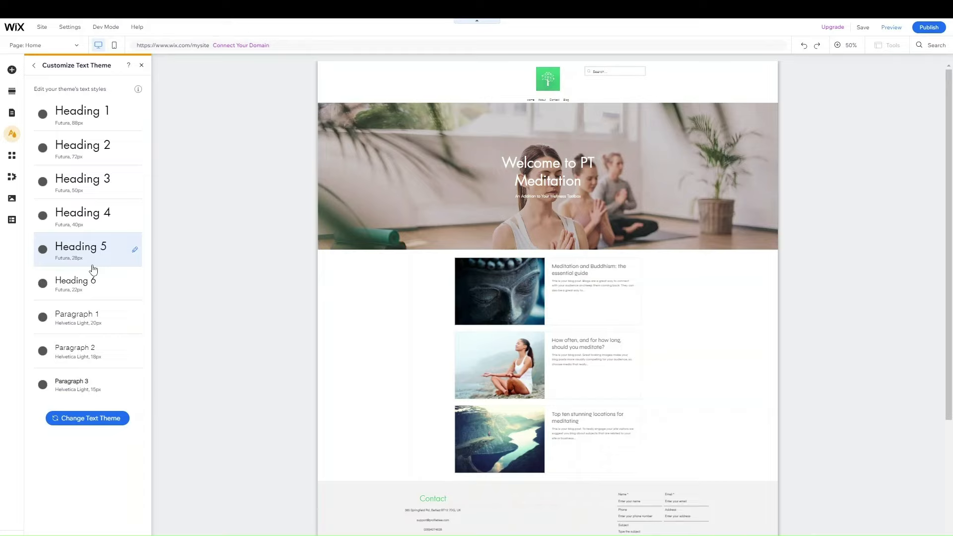
- Change the site's text theme to Syne, with Questrial for paragraphs, and close the site design settings
left_click(94, 420)
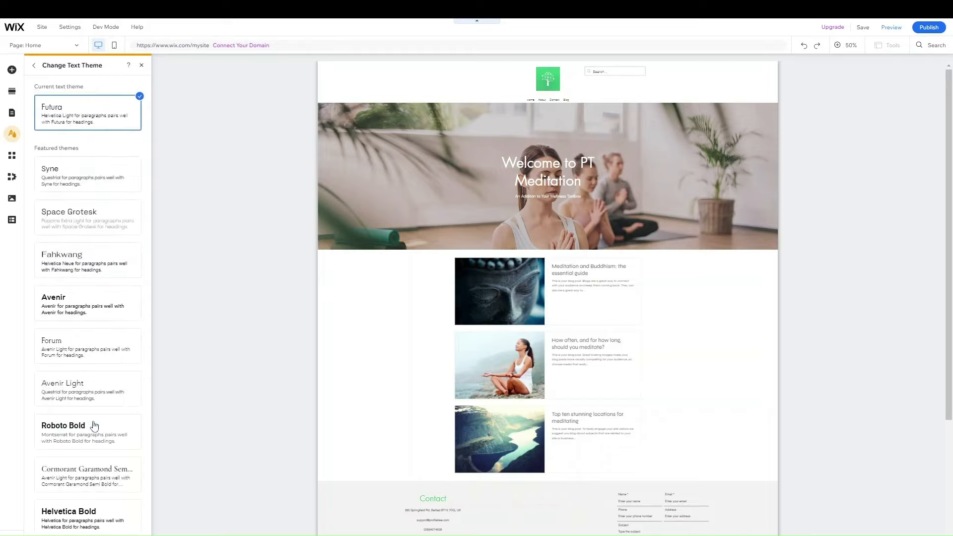
left_click(52, 179)
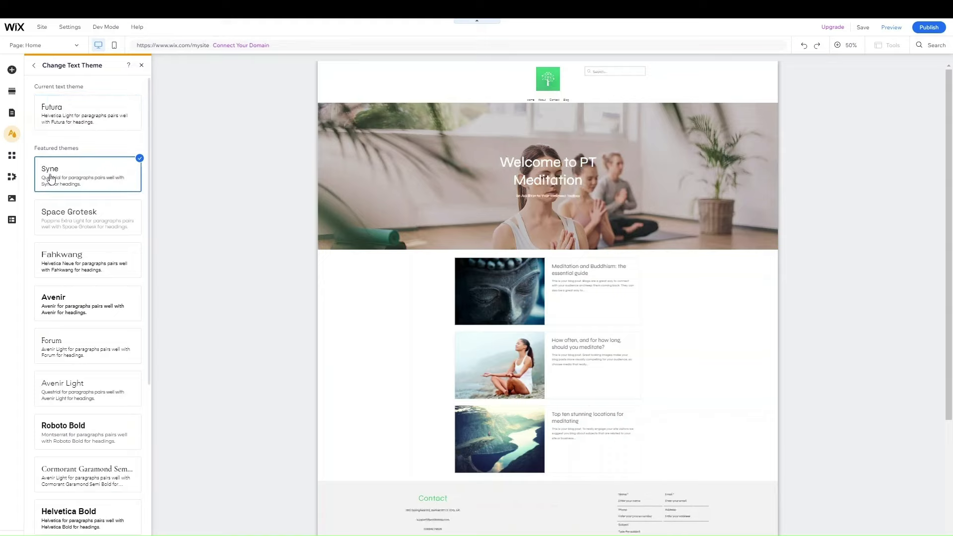
left_click(34, 65)
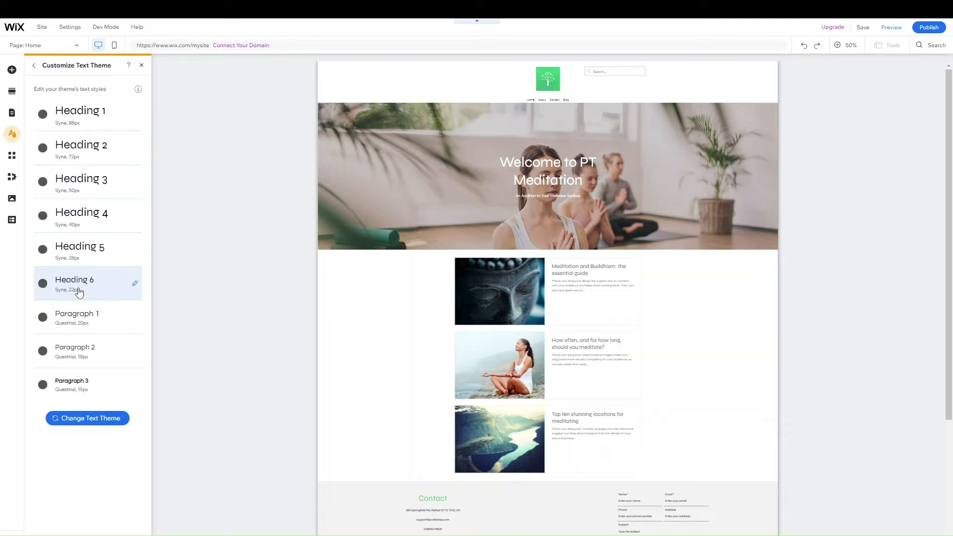
left_click(35, 69)
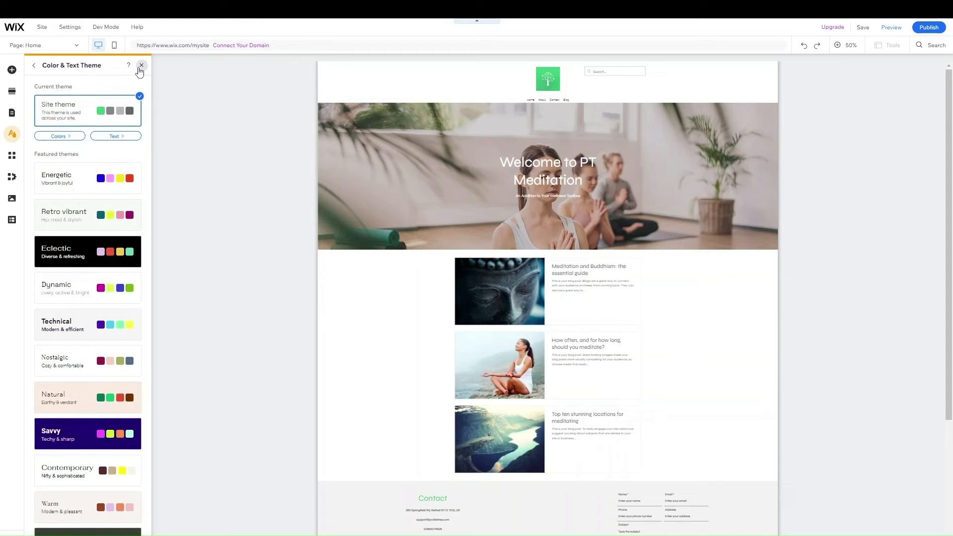
left_click(140, 67)
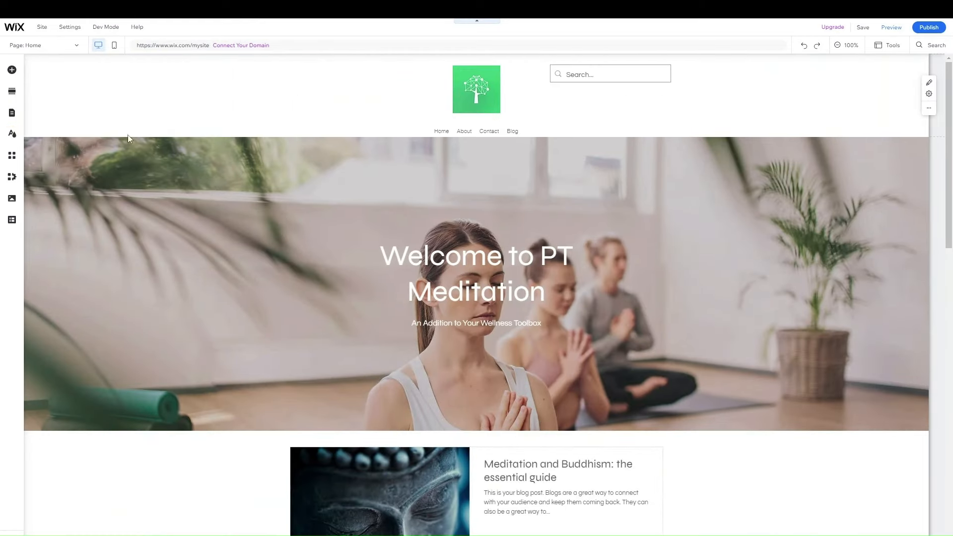
- Review the restyled home page from the header and blog feed down to the contact section and footer
scroll(292, 333, "down", 15)
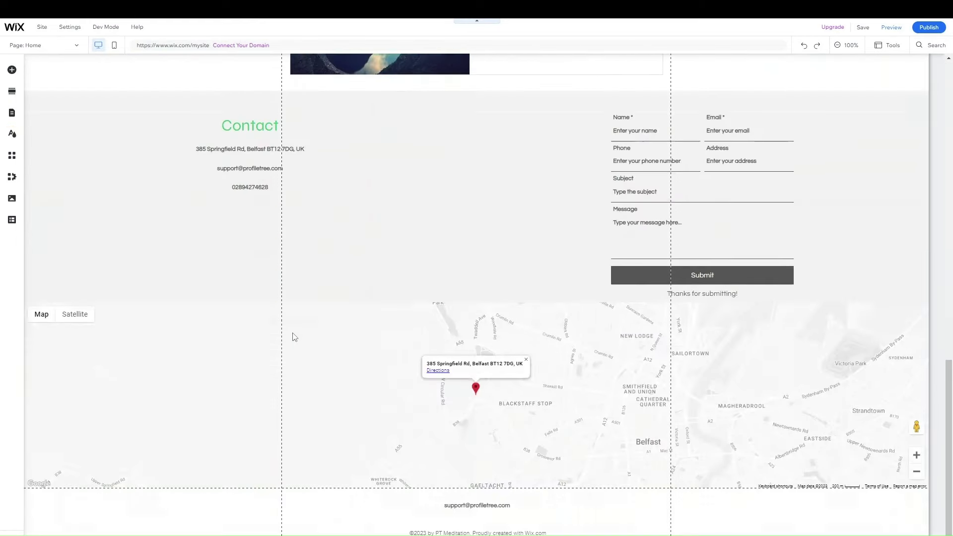
scroll(293, 337, "up", 15)
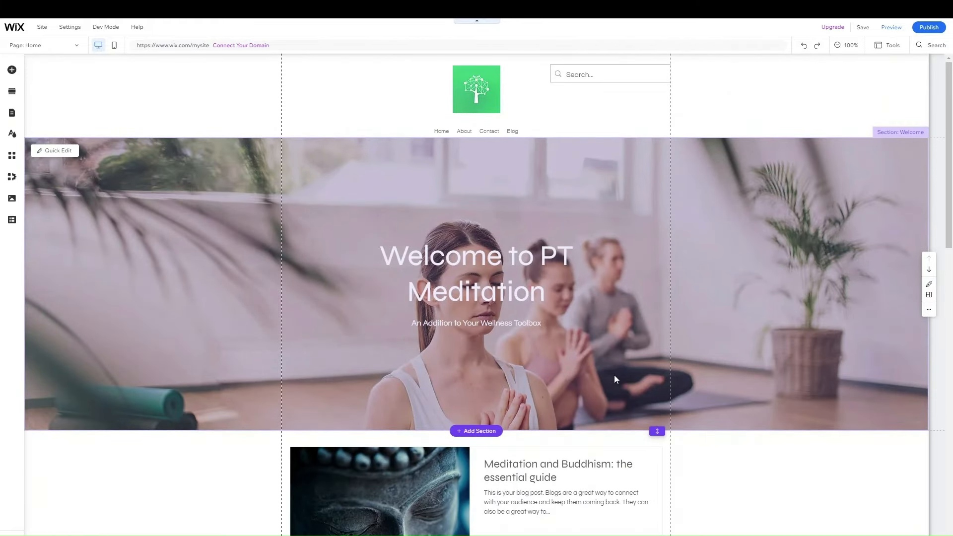
scroll(614, 376, "down", 4)
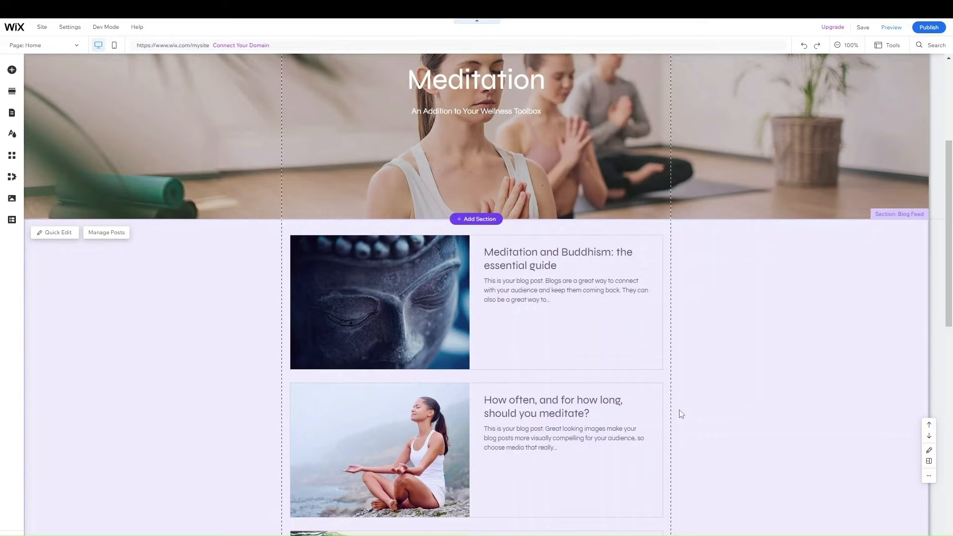
scroll(680, 414, "down", 10)
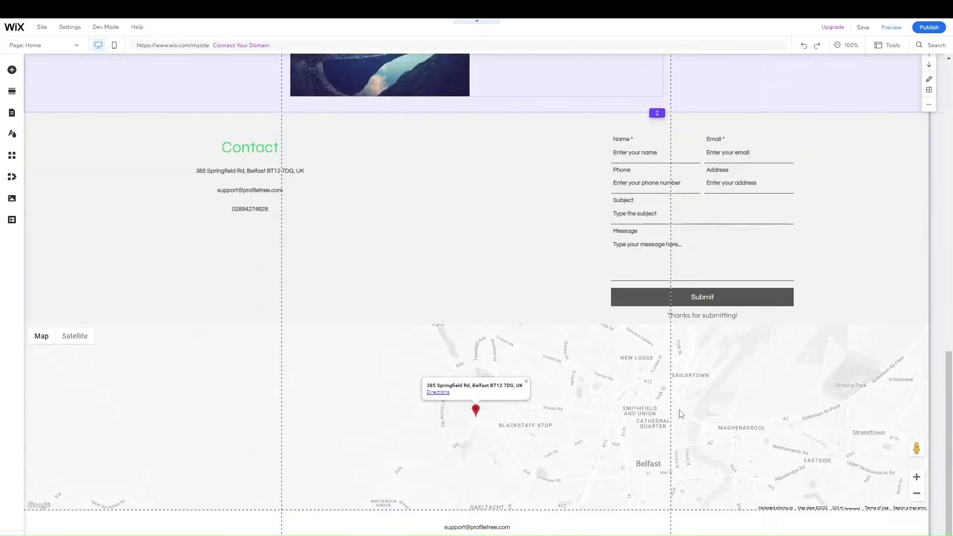
scroll(681, 413, "up", 14)
scroll(680, 414, "down", 8)
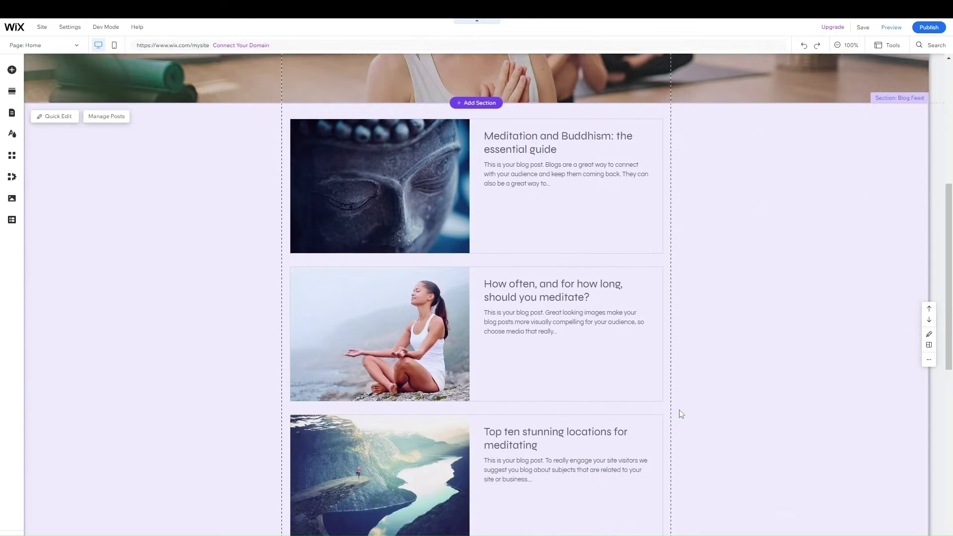
- Insert a blank section between the Welcome to PT Meditation banner and the blog feed
scroll(680, 413, "up", 2)
scroll(556, 173, "up", 2)
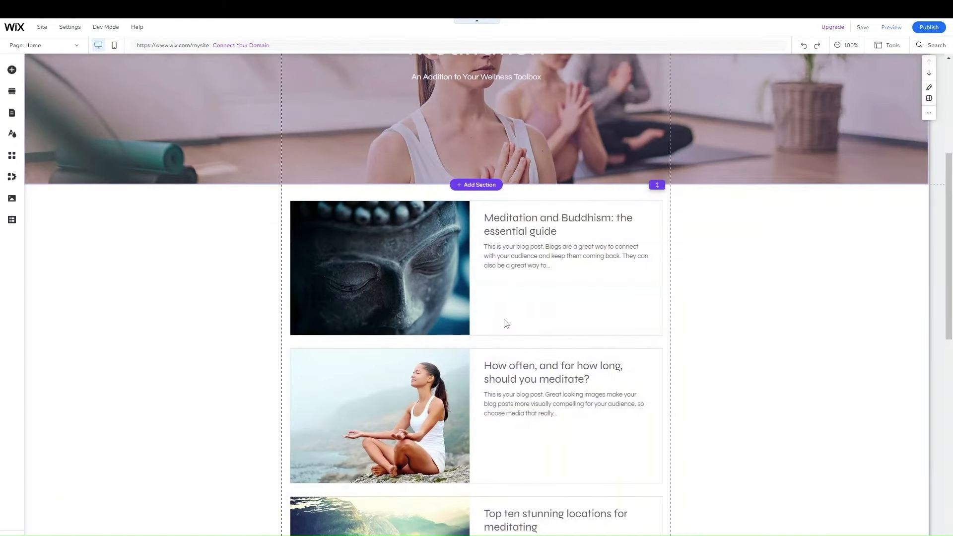
scroll(504, 322, "up", 5)
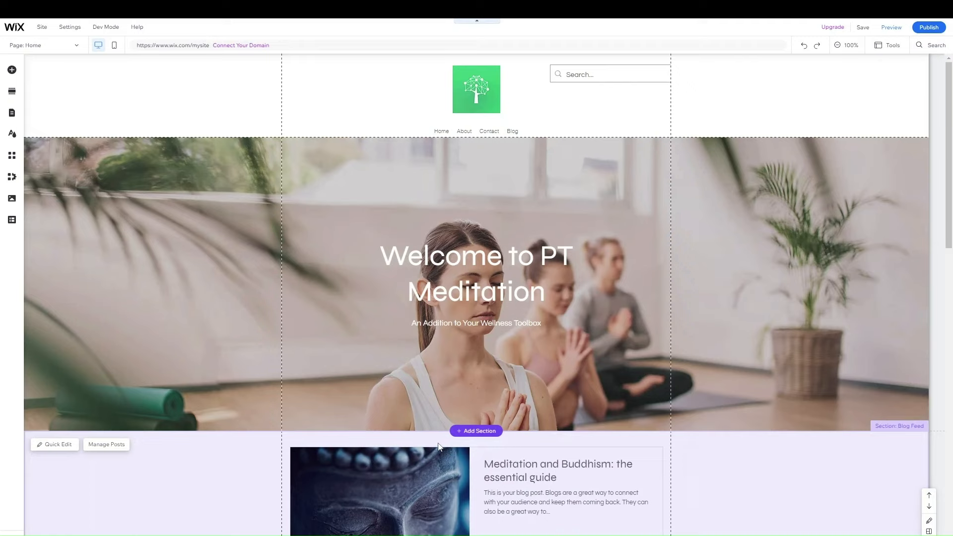
left_click(467, 434)
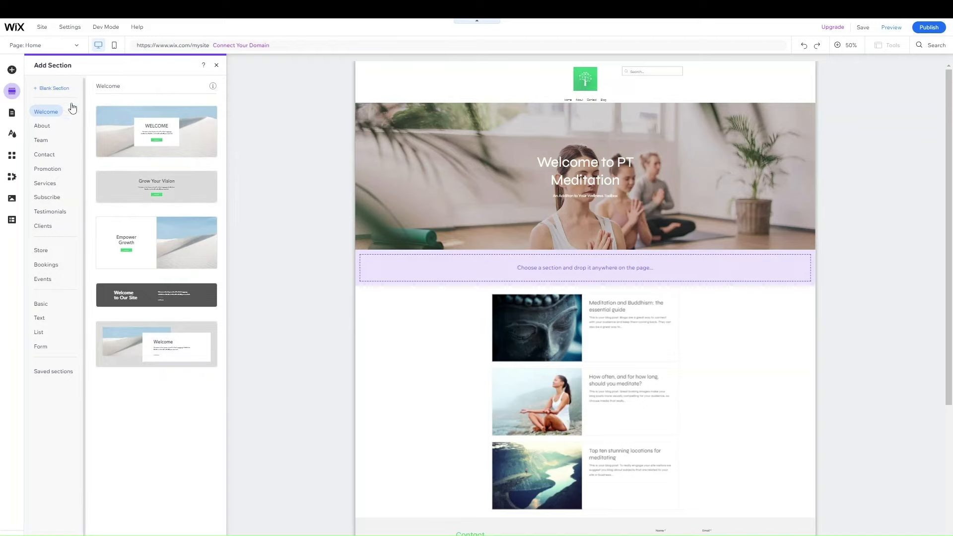
left_click(188, 253)
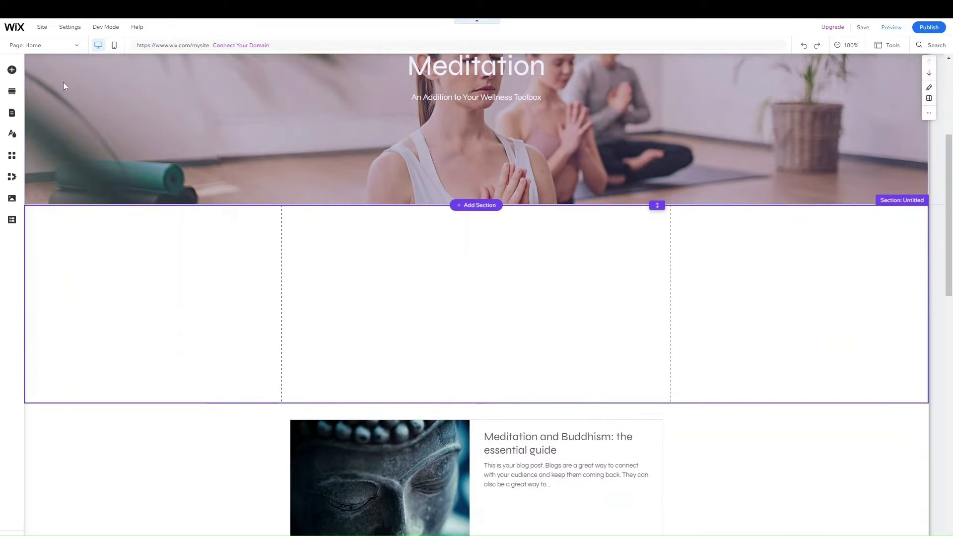
- Add a blank white Classic strip to the new empty section
left_click(12, 70)
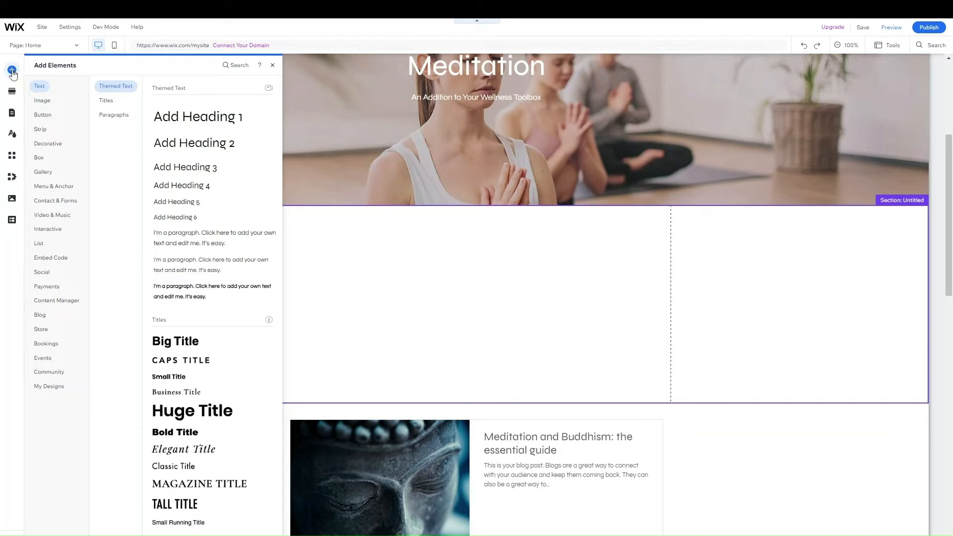
left_click(366, 298)
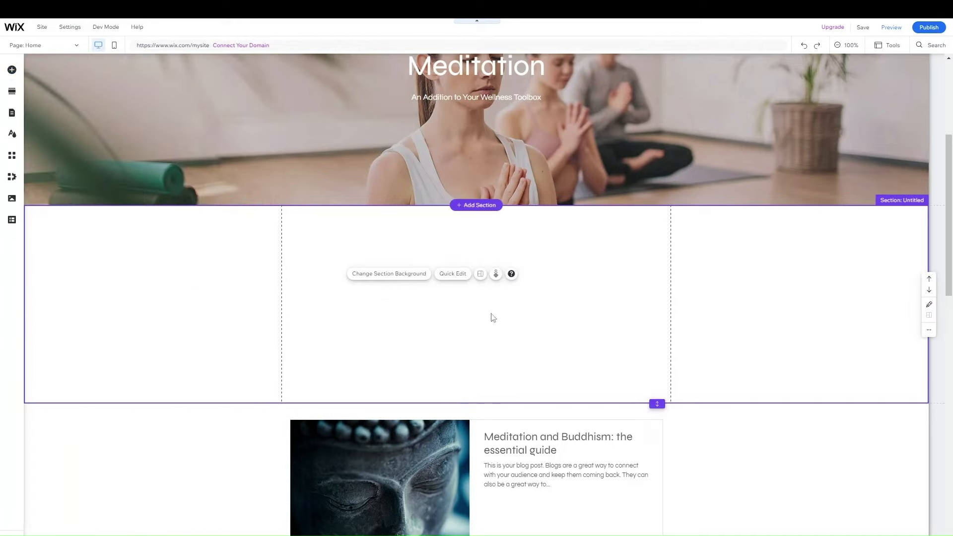
left_click(12, 71)
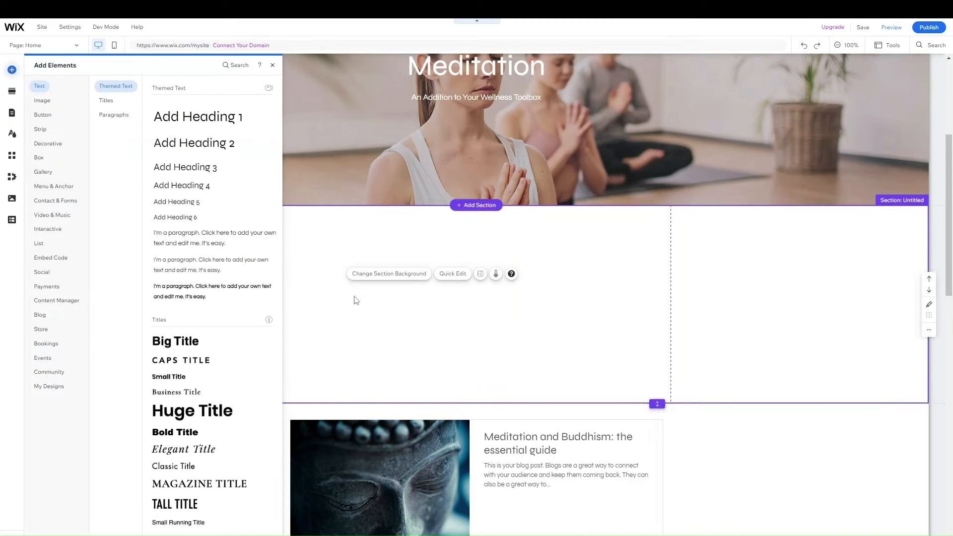
left_click(42, 132)
left_click_drag(186, 175, 353, 319)
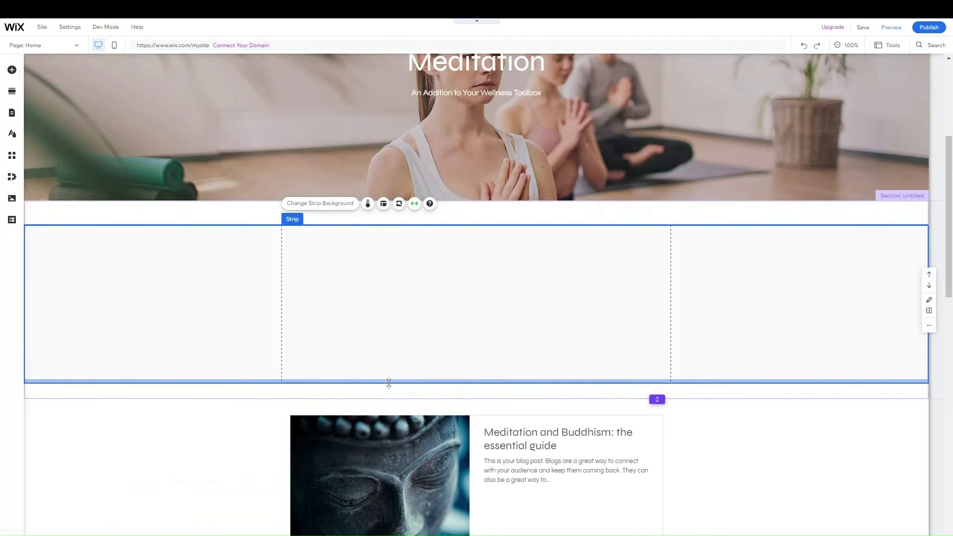
- Extend the strip's height, nudge it slightly upward and add a column to its layout
left_click_drag(368, 436, 352, 469)
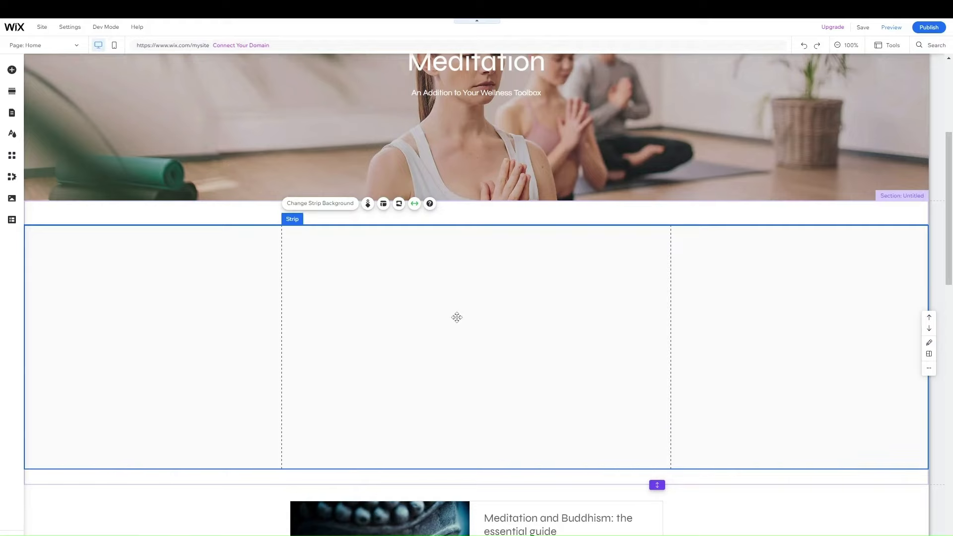
left_click_drag(455, 314, 457, 314)
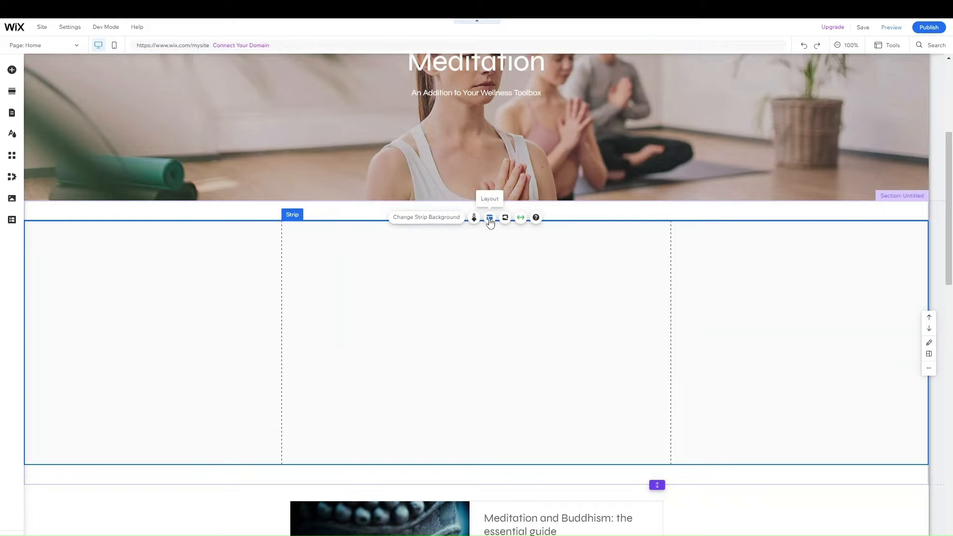
left_click(489, 219)
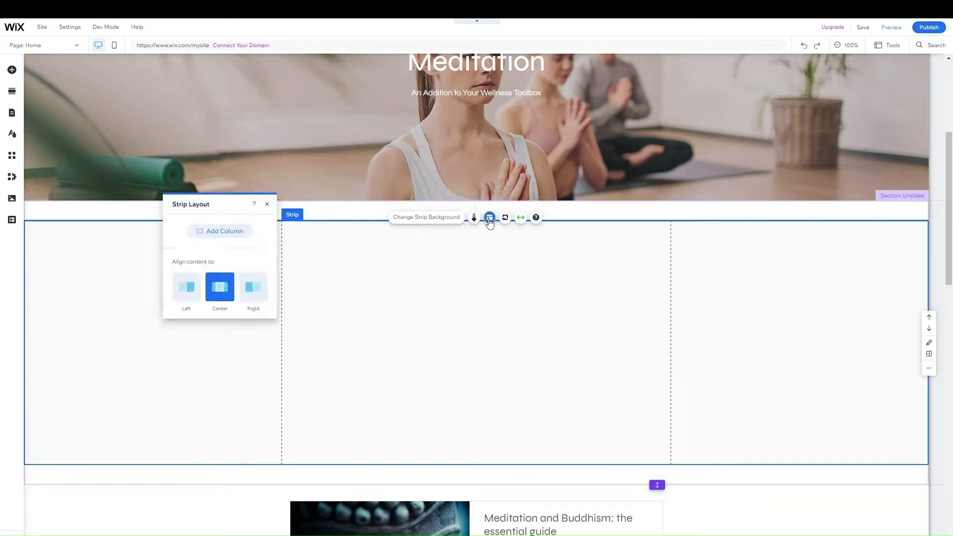
left_click(229, 230)
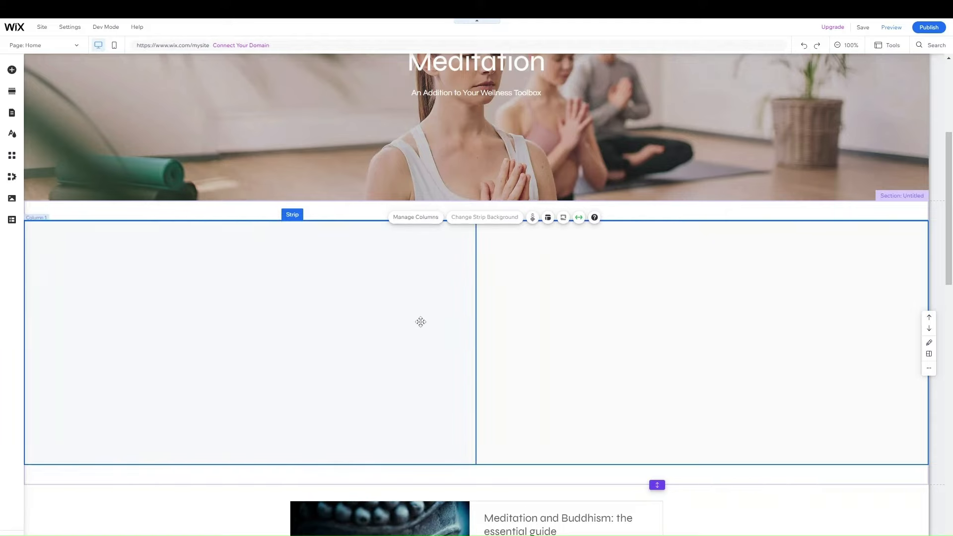
- Examine the image, button, decorative, gallery and video and music elements available for the strip's first column
left_click(278, 316)
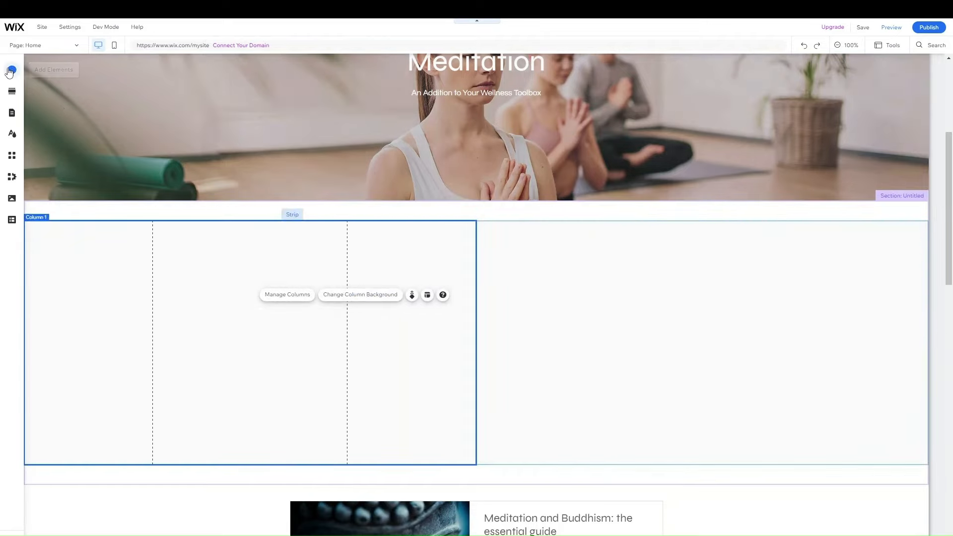
left_click(10, 70)
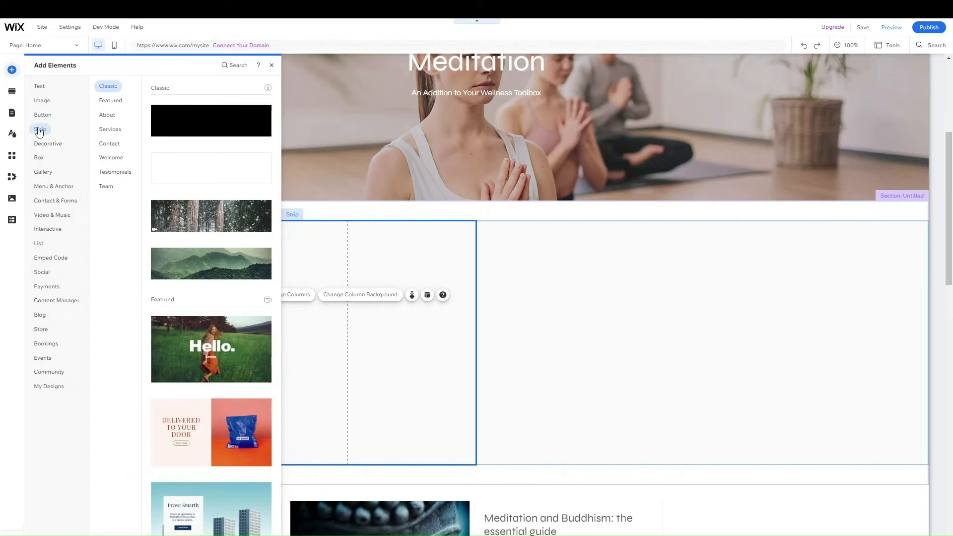
left_click(40, 88)
left_click(42, 100)
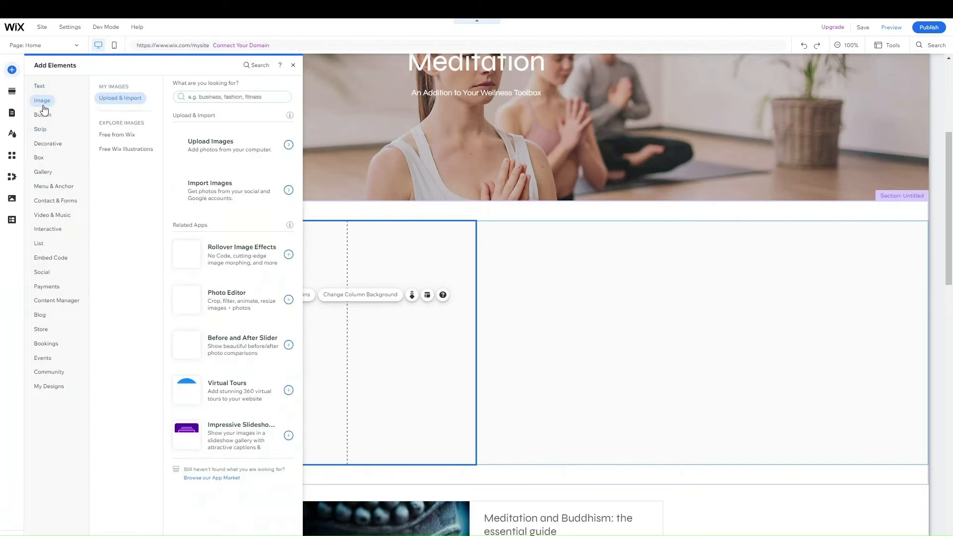
left_click(42, 115)
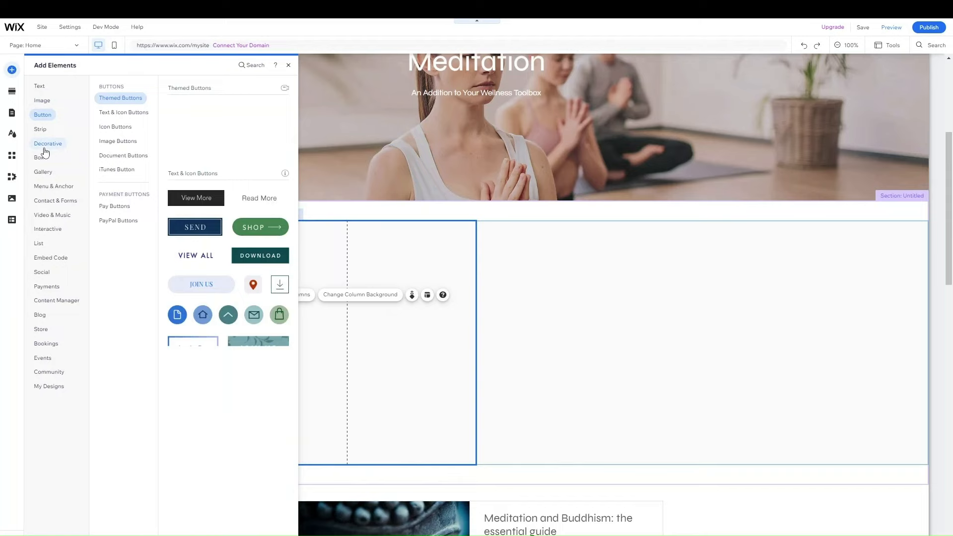
left_click(45, 149)
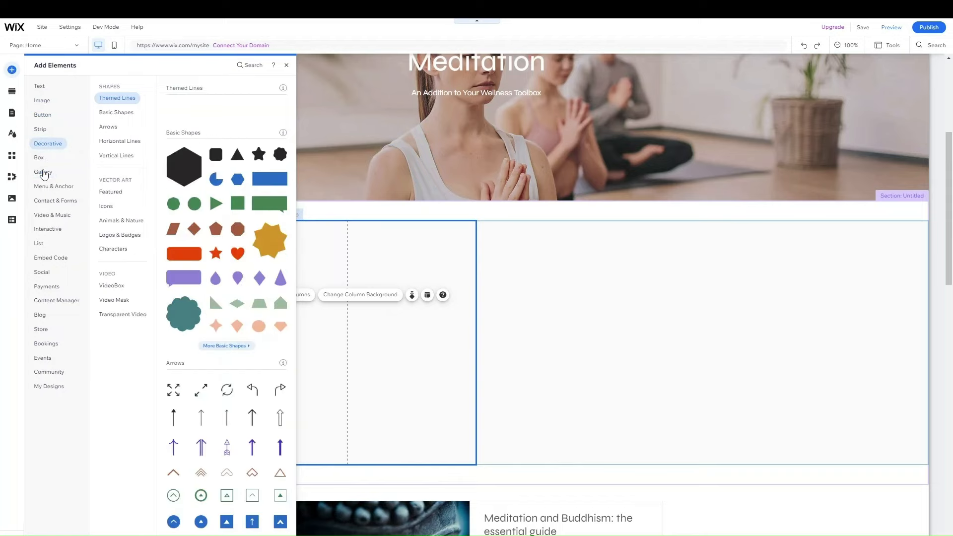
left_click(43, 172)
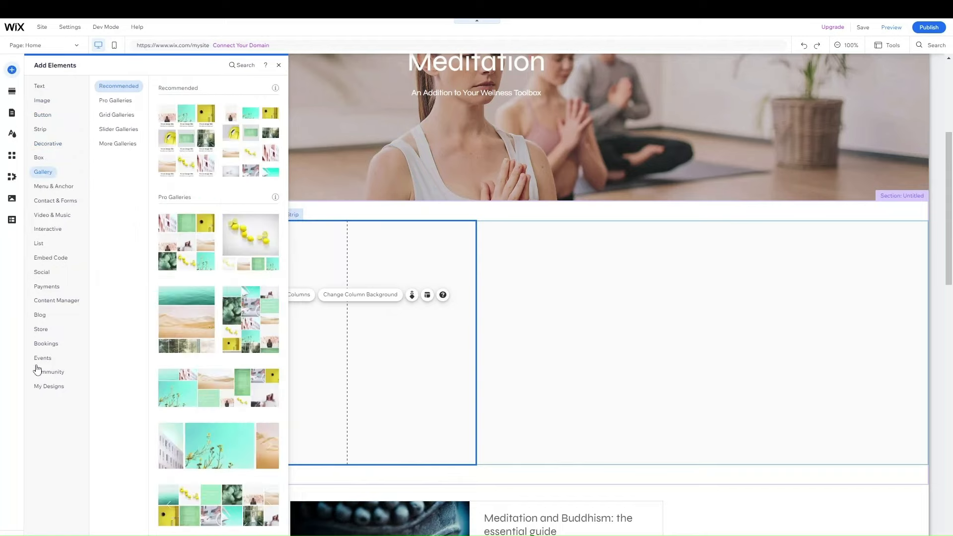
left_click(62, 215)
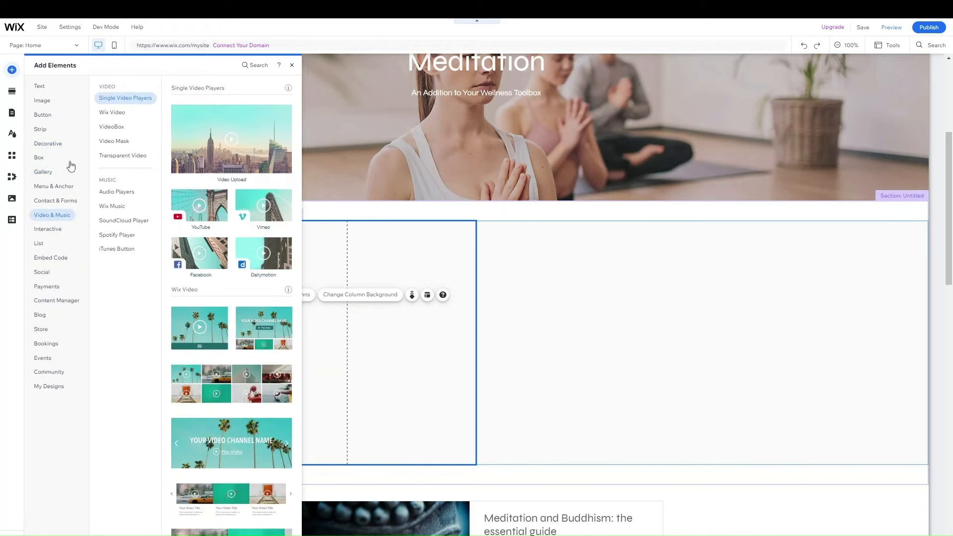
- Place a themed Heading 2 text at the upper part of the first column and set its text theme to Heading 4
left_click(39, 86)
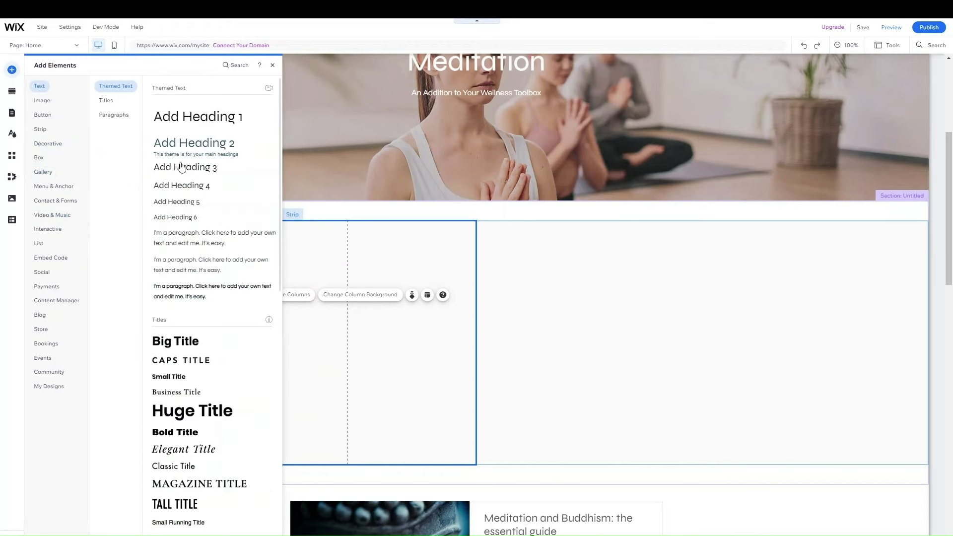
left_click_drag(181, 166, 189, 246)
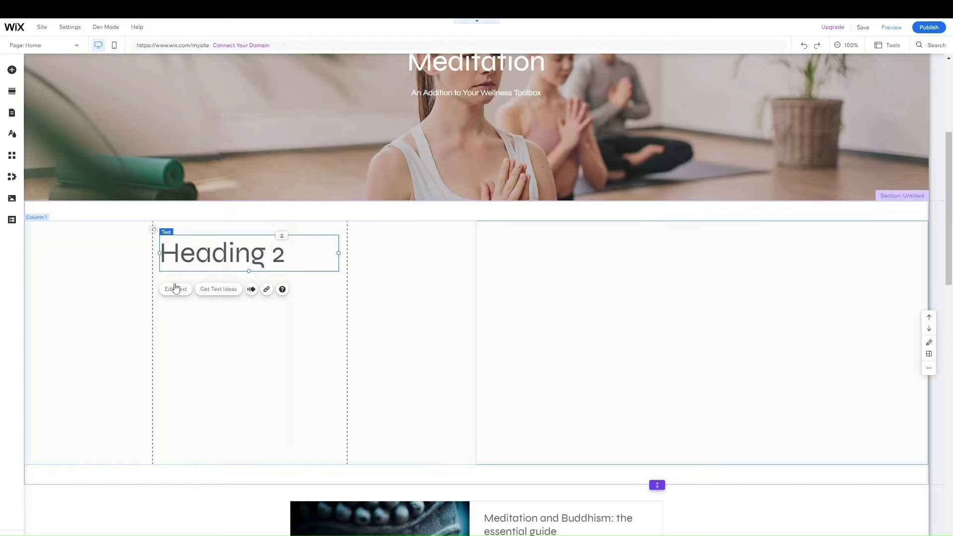
left_click(174, 289)
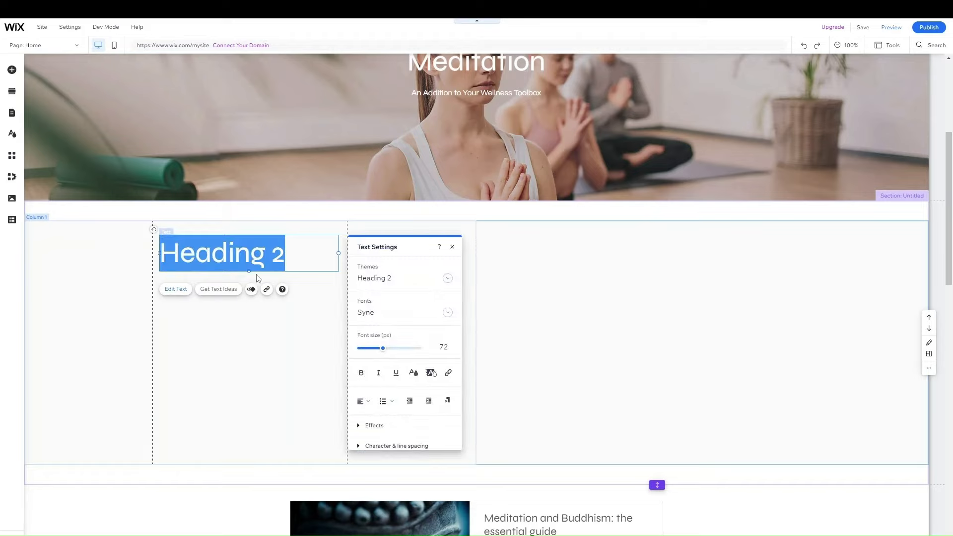
left_click(387, 281)
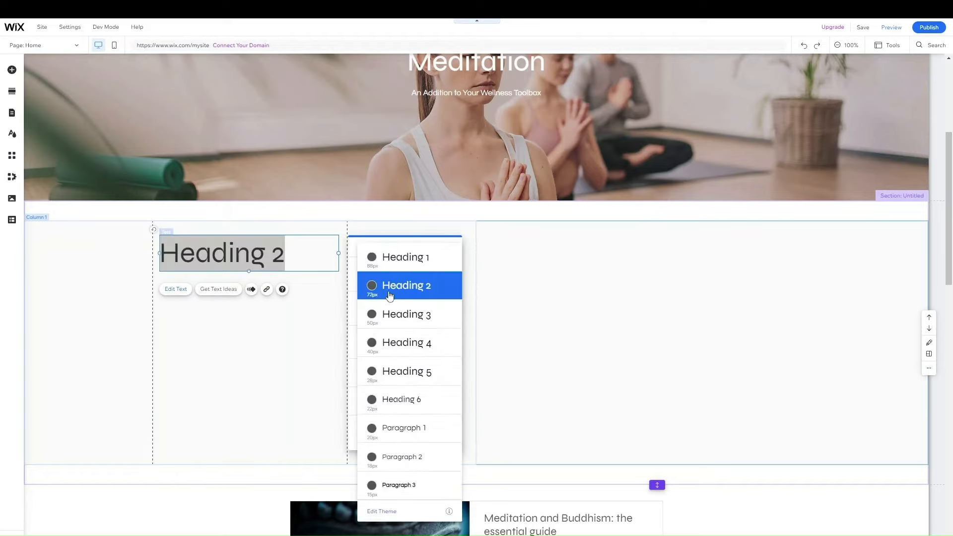
left_click(397, 343)
left_click(397, 278)
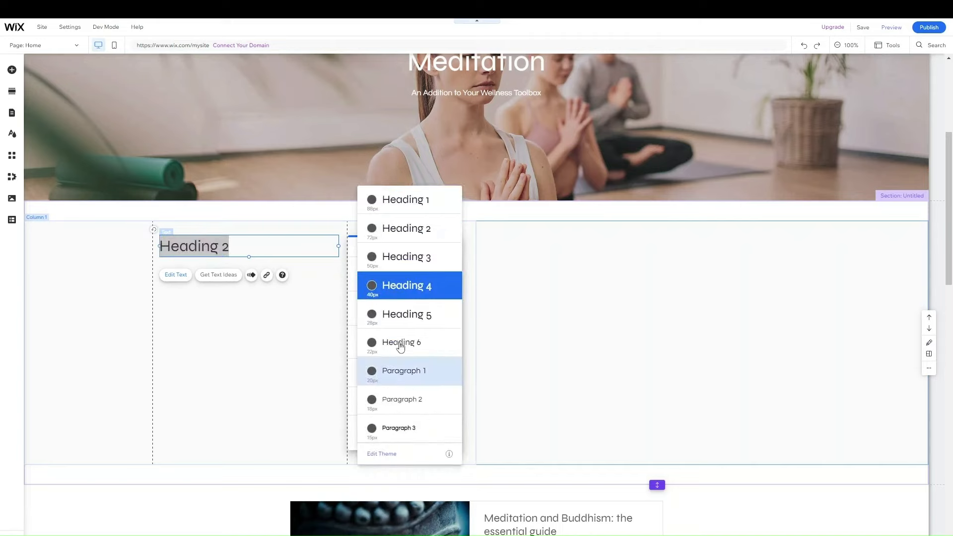
left_click(320, 312)
left_click(402, 277)
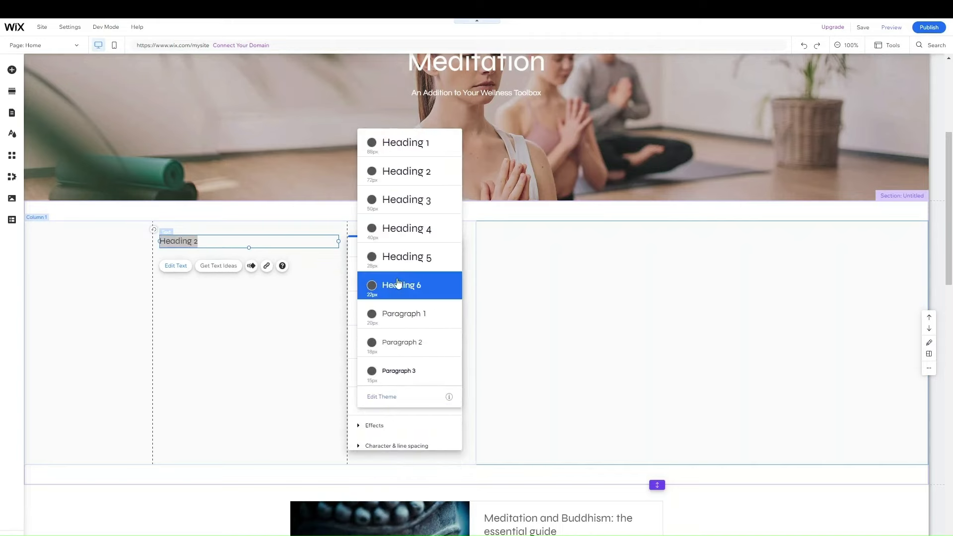
left_click(401, 230)
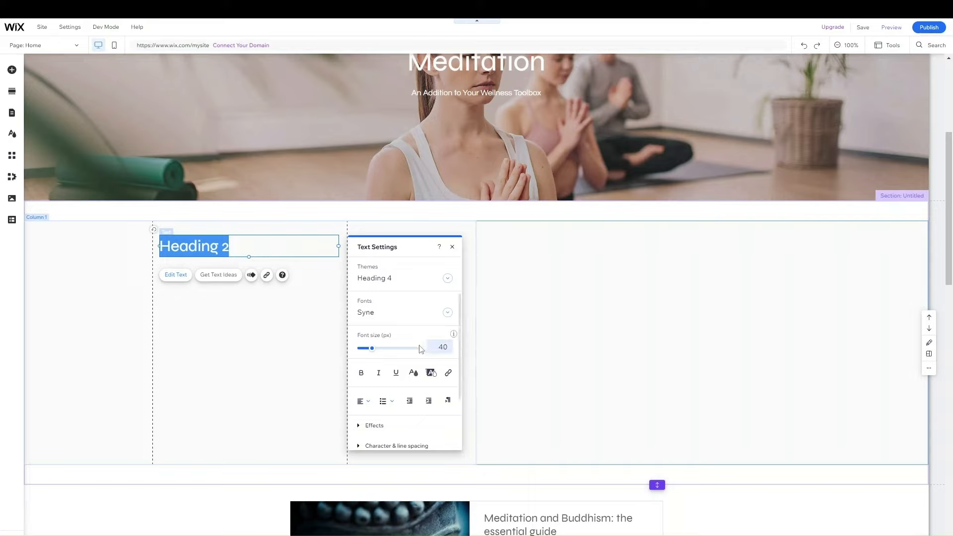
left_click(300, 335)
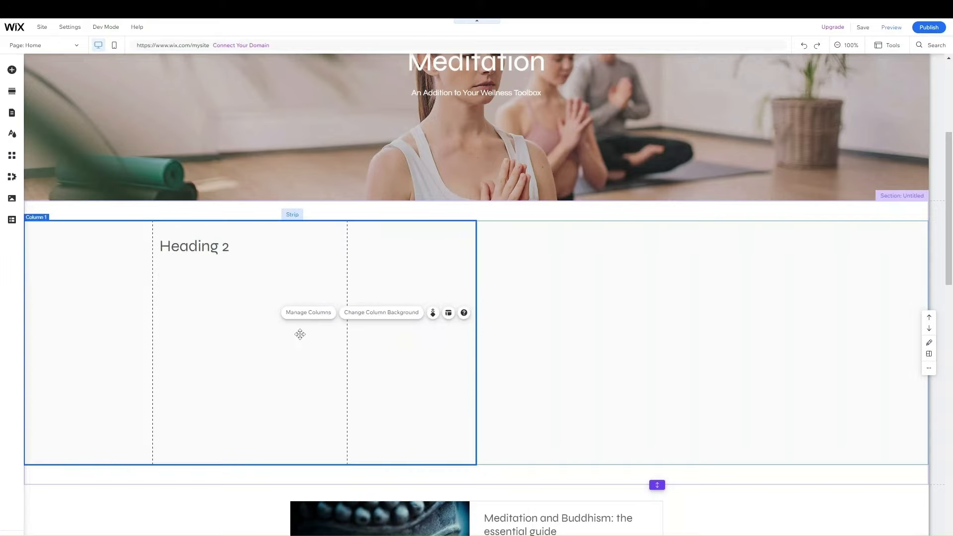
- Examine the text formatting and color options of the heading in the first column
left_click(236, 244)
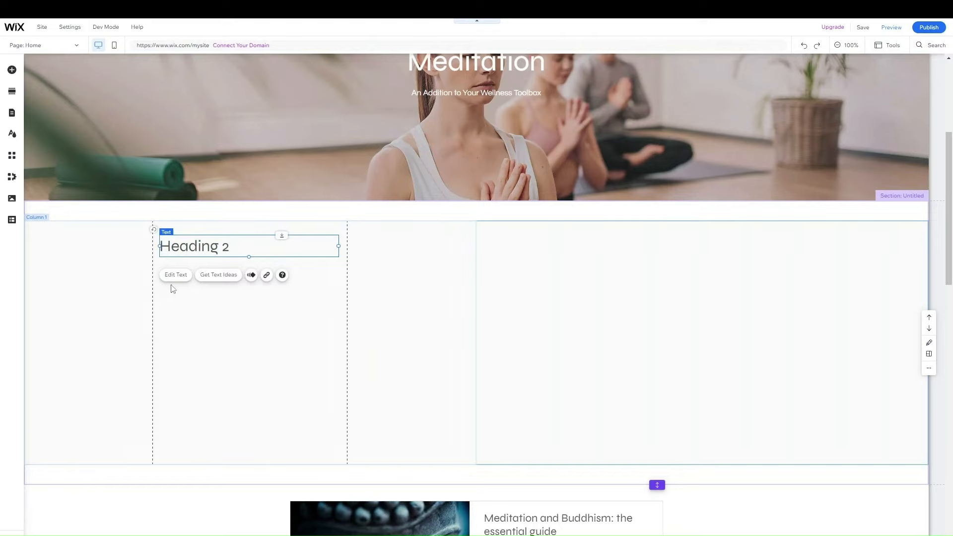
left_click(174, 254)
left_click(174, 279)
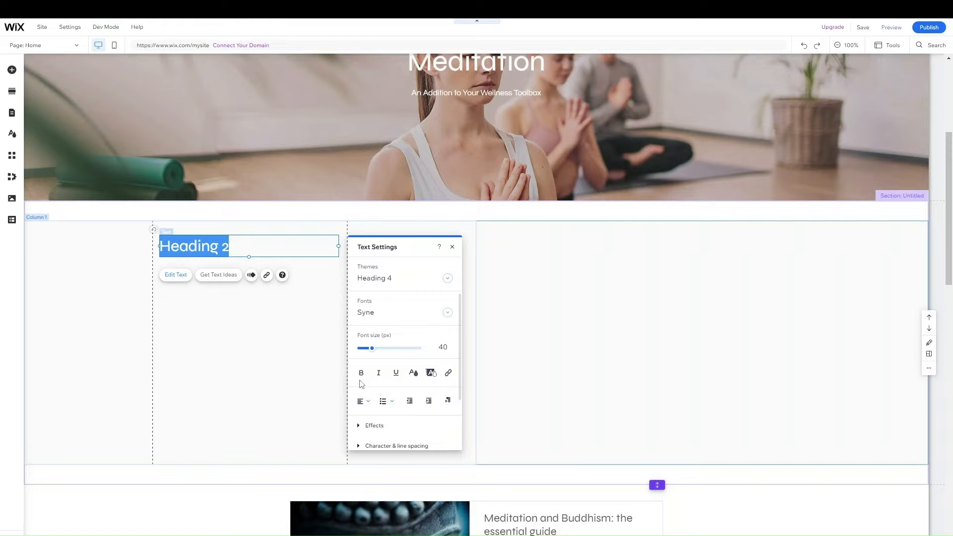
left_click(413, 373)
left_click(285, 354)
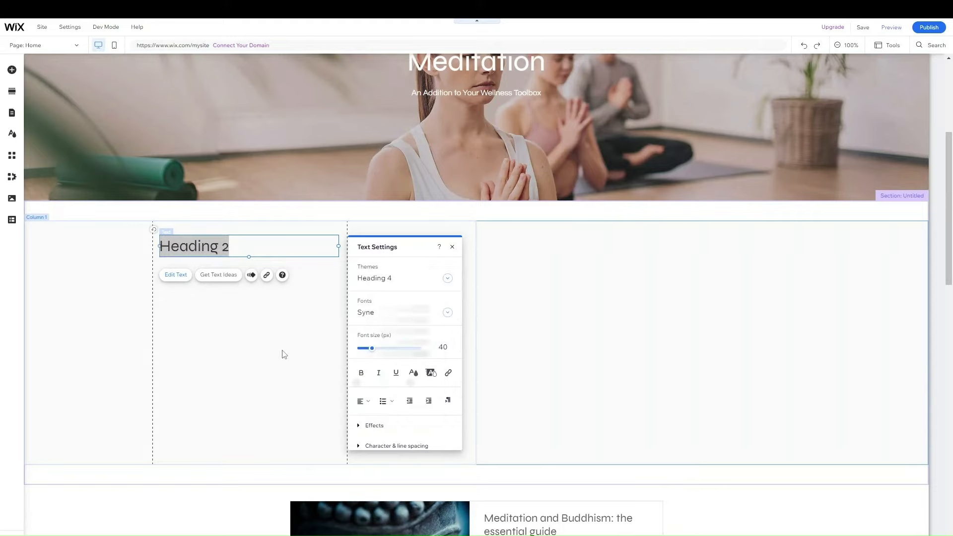
left_click(276, 349)
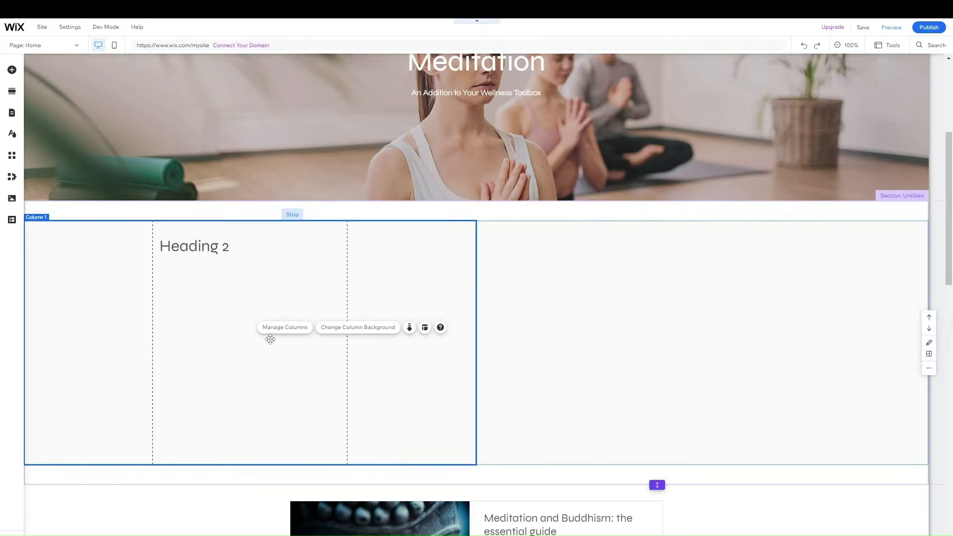
left_click(208, 244)
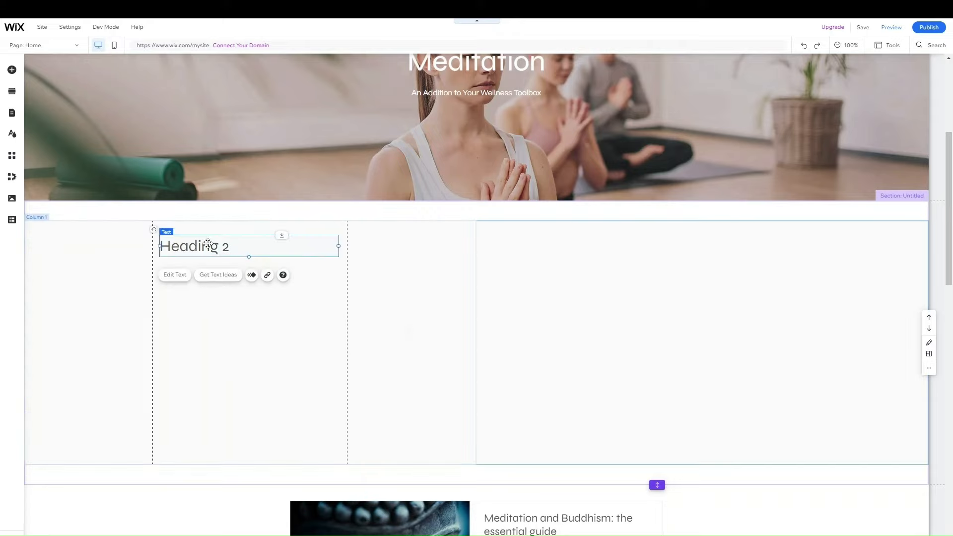
- Add the first themed paragraph text to the first column, directly below the heading
left_click(187, 291)
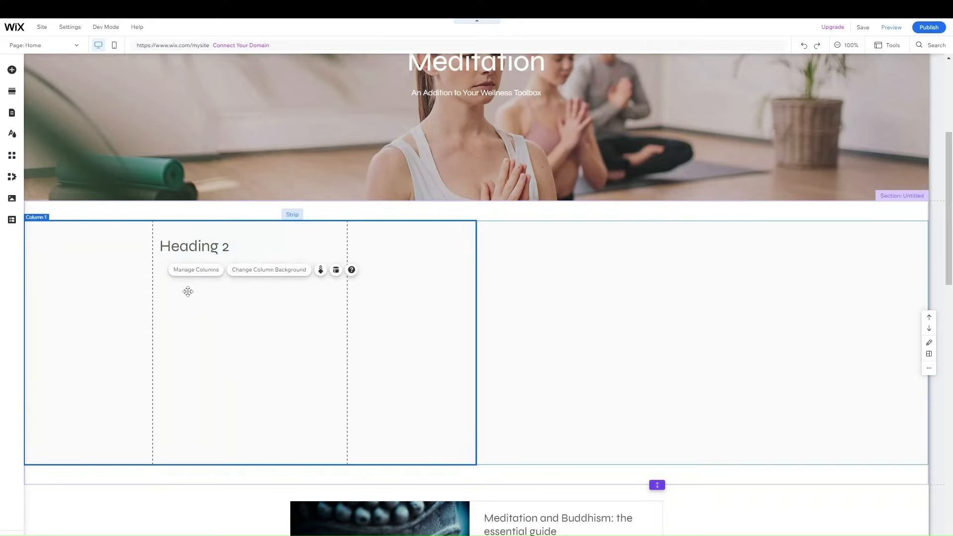
left_click(12, 69)
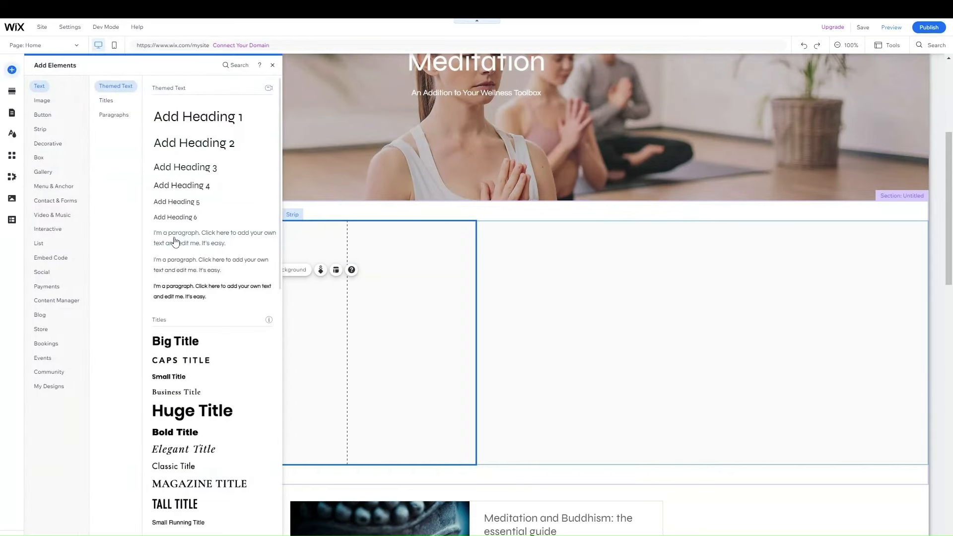
left_click_drag(176, 243, 181, 270)
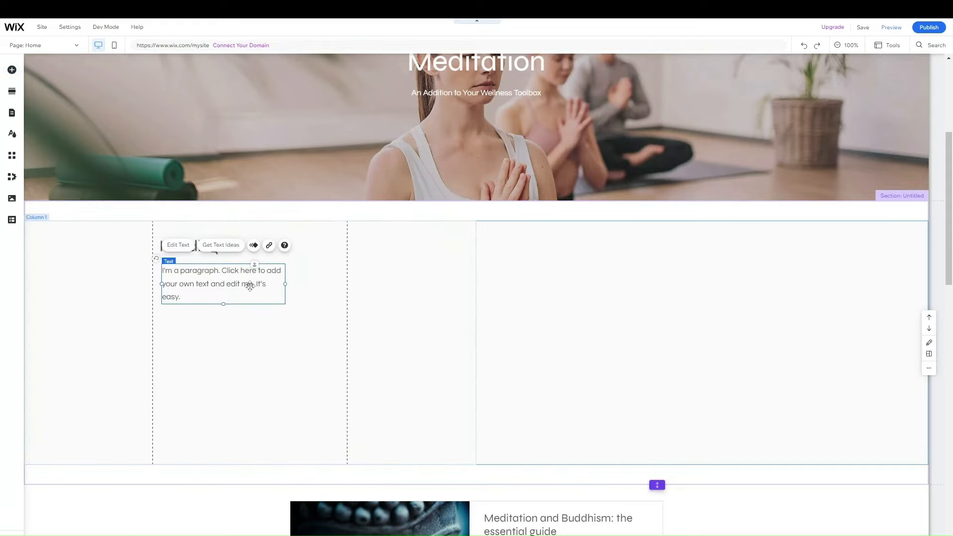
- Upload the green tree logo image from the Downloads folder to the site's media files
left_click(12, 71)
left_click(43, 114)
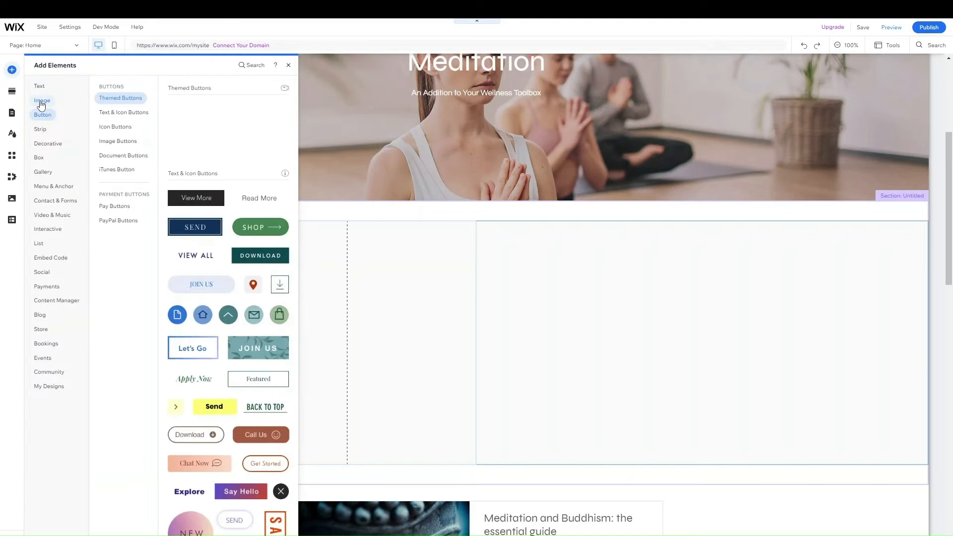
left_click(41, 103)
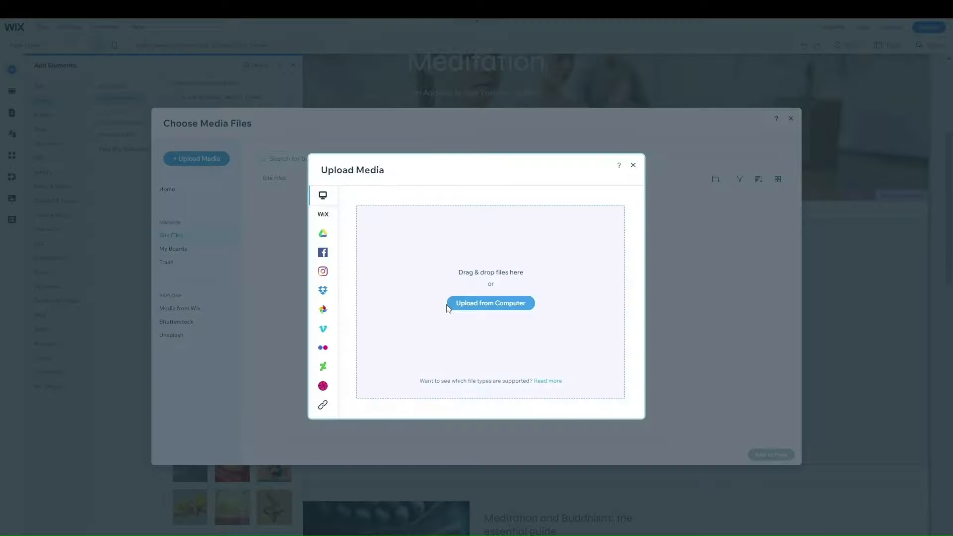
left_click(473, 310)
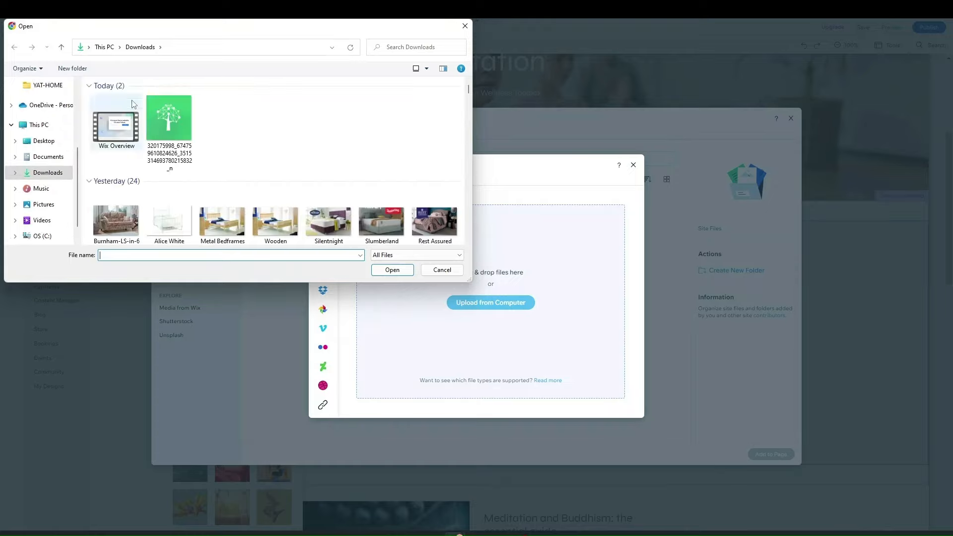
left_click(169, 129)
left_click(391, 270)
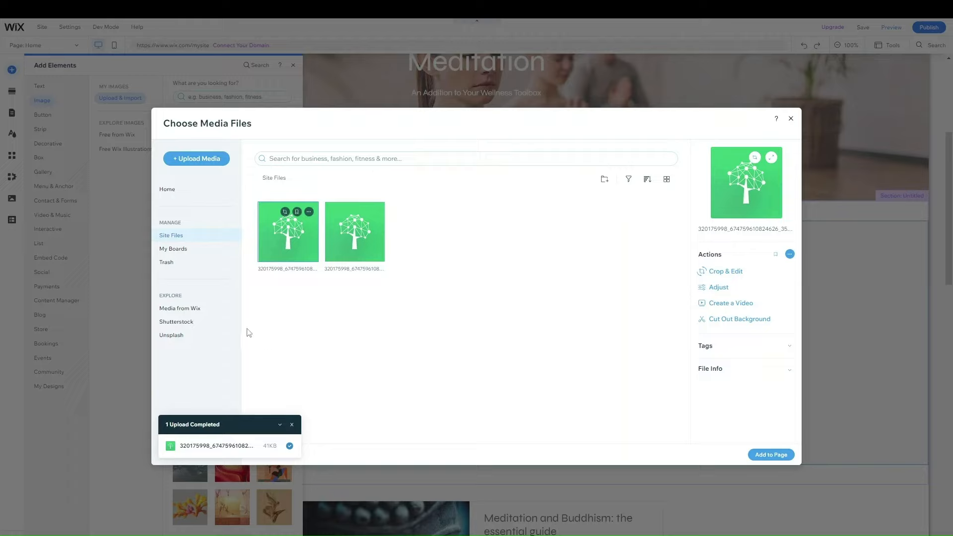
- Search the Wix media library for "sea" and add the Dead Sea pier image to the page
left_click(190, 309)
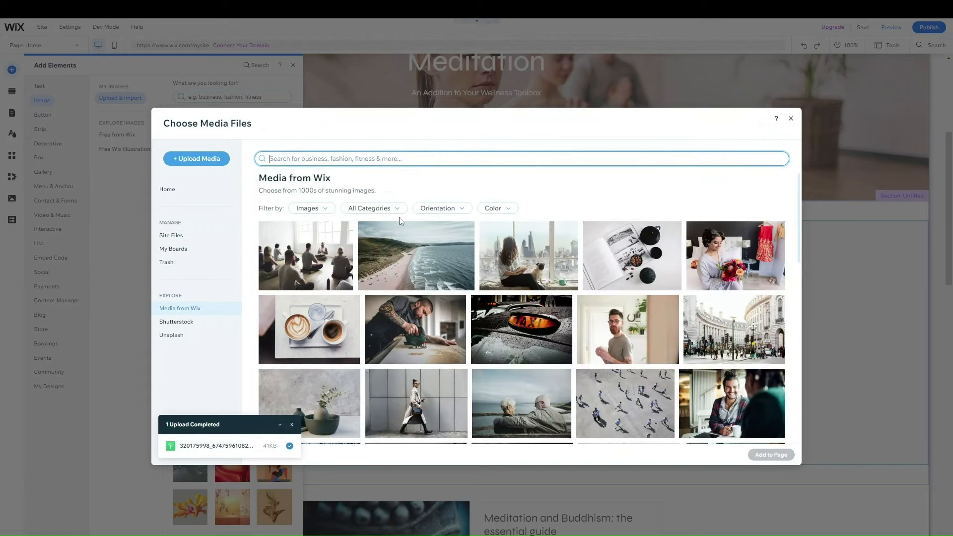
type("sea")
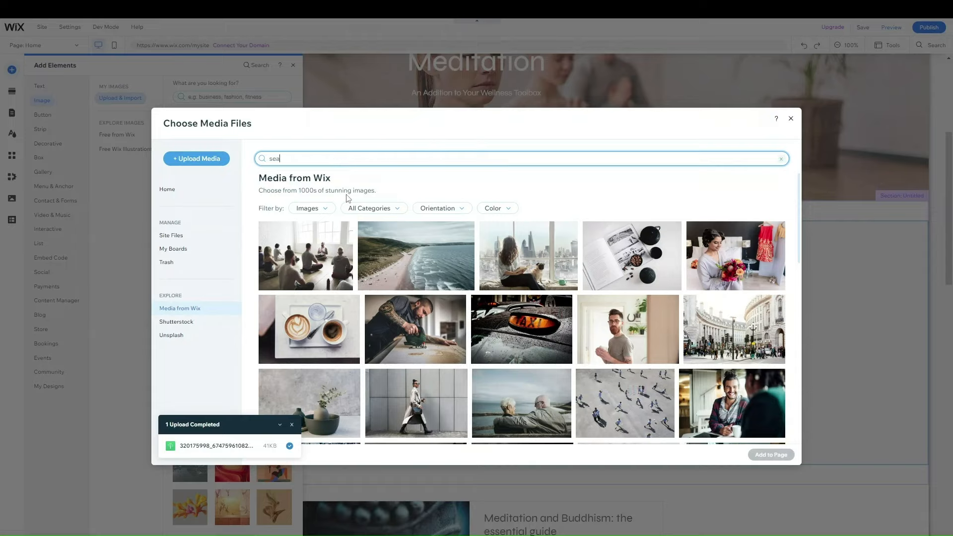
key("Return")
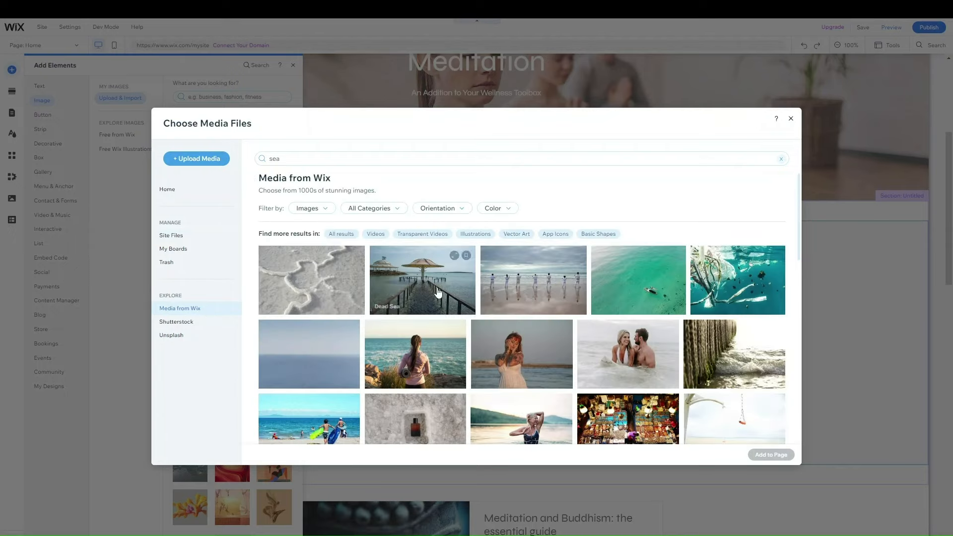
left_click(438, 293)
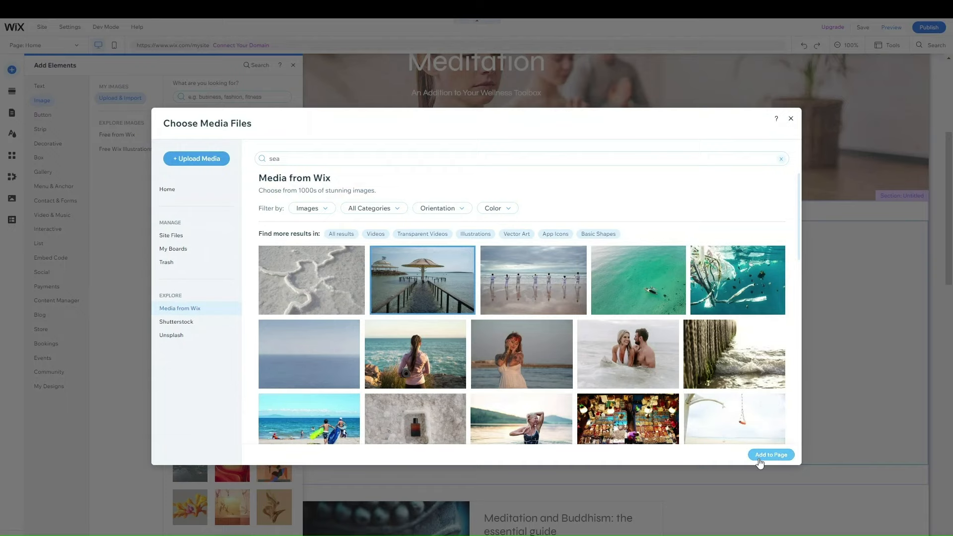
left_click(759, 455)
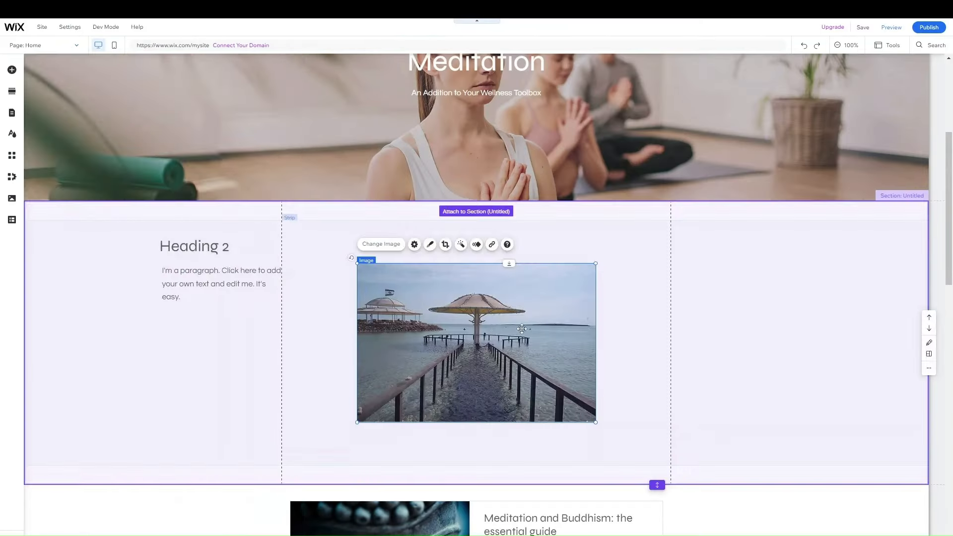
- Move the pier image into the strip's first column below the paragraph and shrink it to fit within the column's gridlines
mouse_move(465, 332)
left_mouse_down()
mouse_move(486, 336)
mouse_move(483, 317)
mouse_move(481, 330)
left_mouse_up()
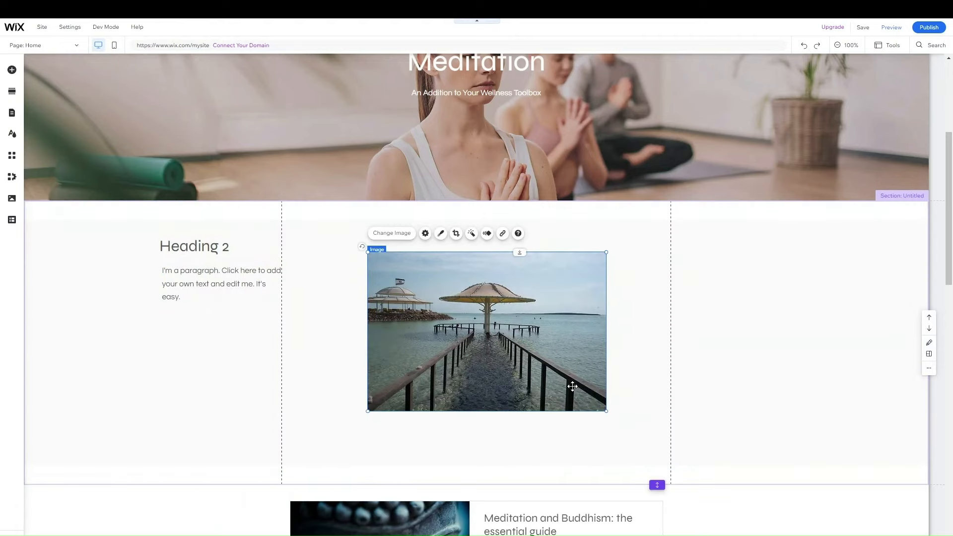
left_click_drag(570, 386, 273, 365)
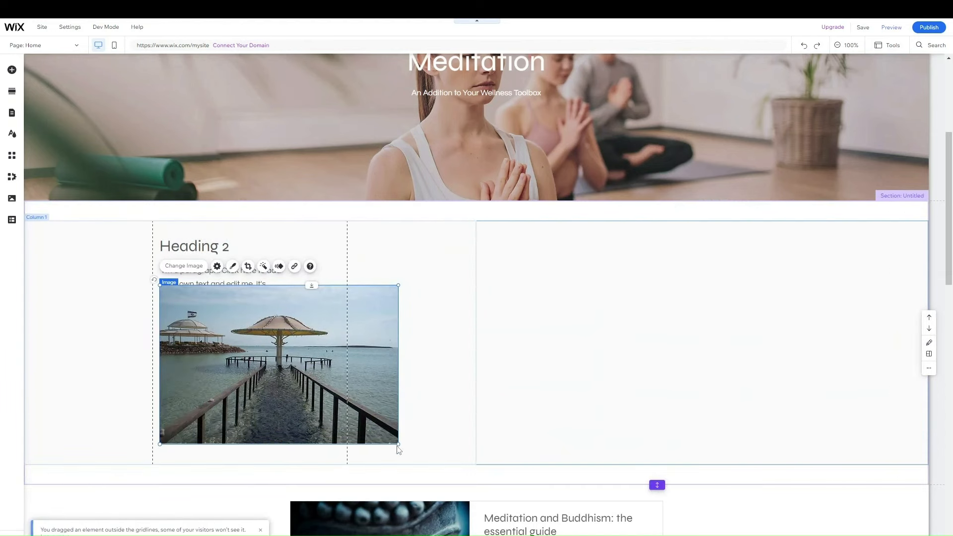
left_click_drag(397, 442, 322, 412)
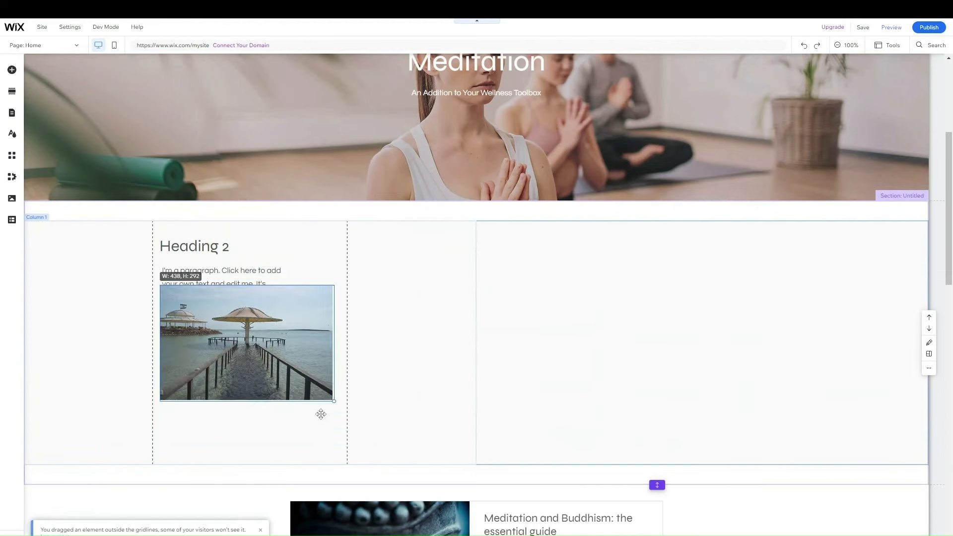
left_click_drag(257, 366, 258, 389)
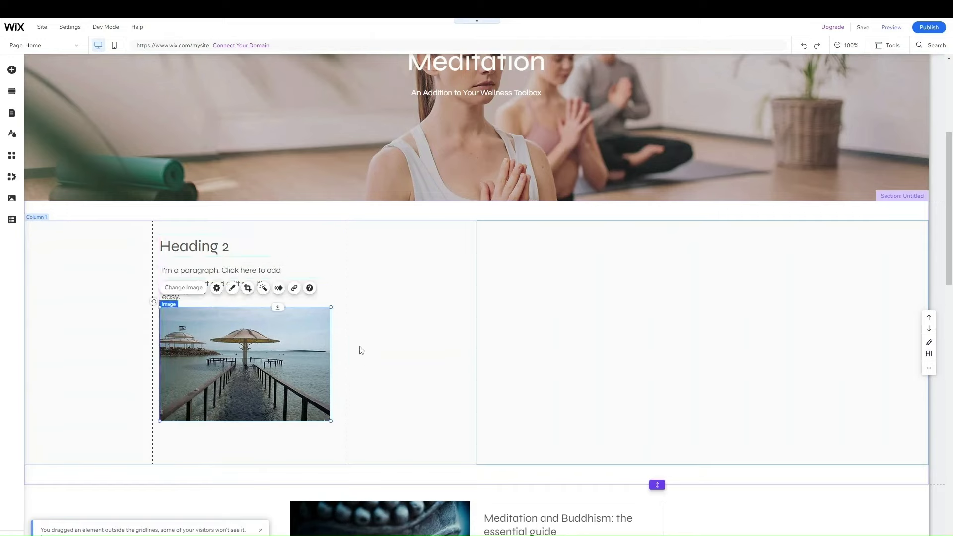
- Widen the paragraph's text box to fit its text on two lines and move it to the upper part of the second column
left_click(221, 277)
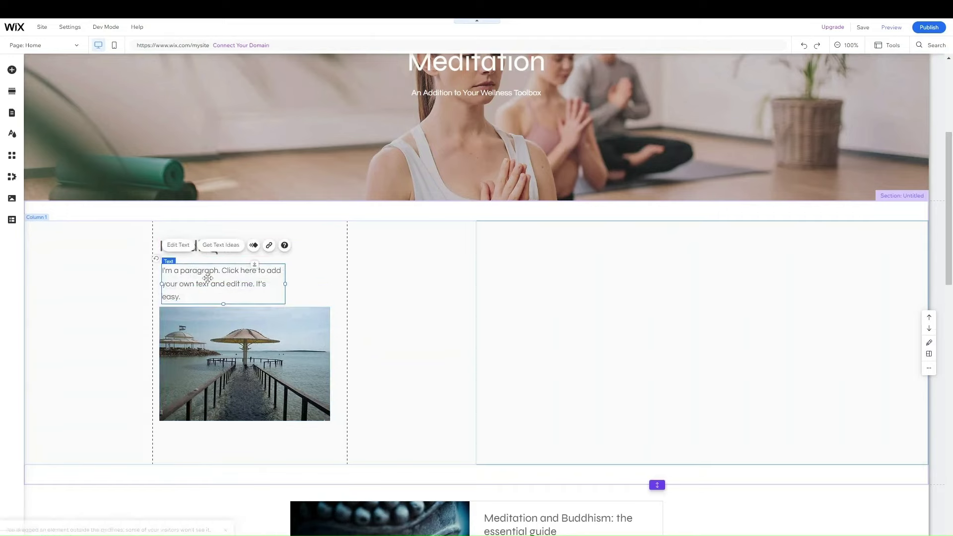
left_click(289, 287)
left_click(284, 287)
left_click(307, 277)
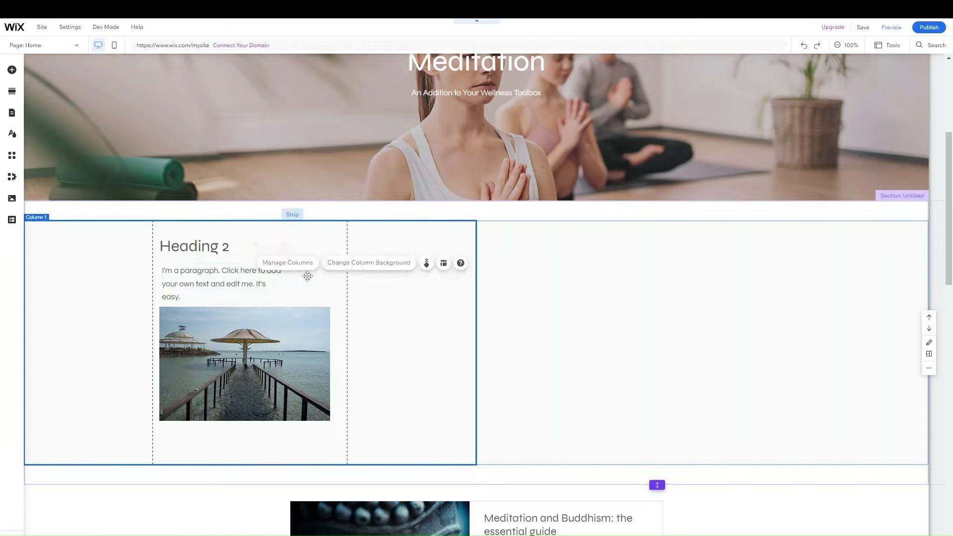
left_click_drag(287, 284, 346, 278)
left_click(243, 284)
left_click_drag(238, 270, 683, 286)
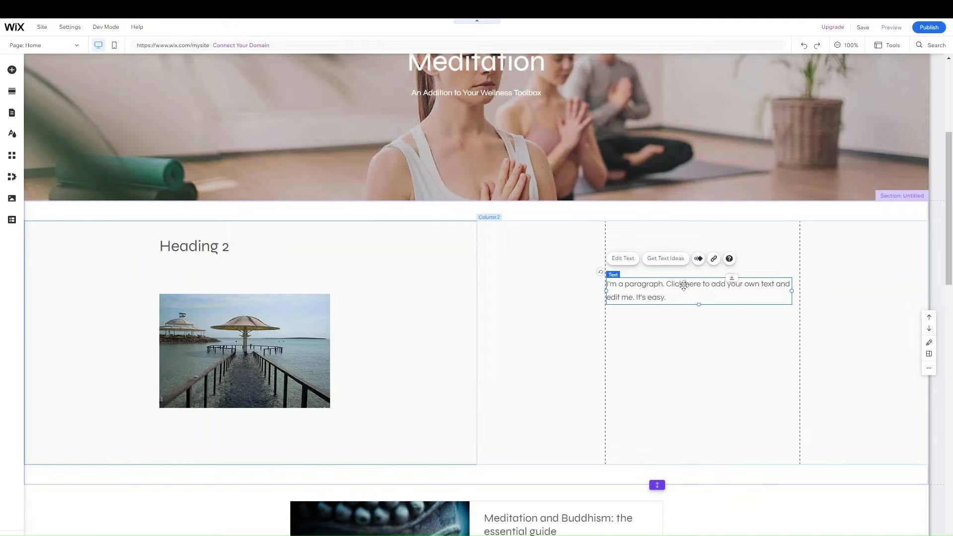
- Look over the rest of the home page, switch to the About page and examine its My Story text and image
scroll(601, 419, "down", 10)
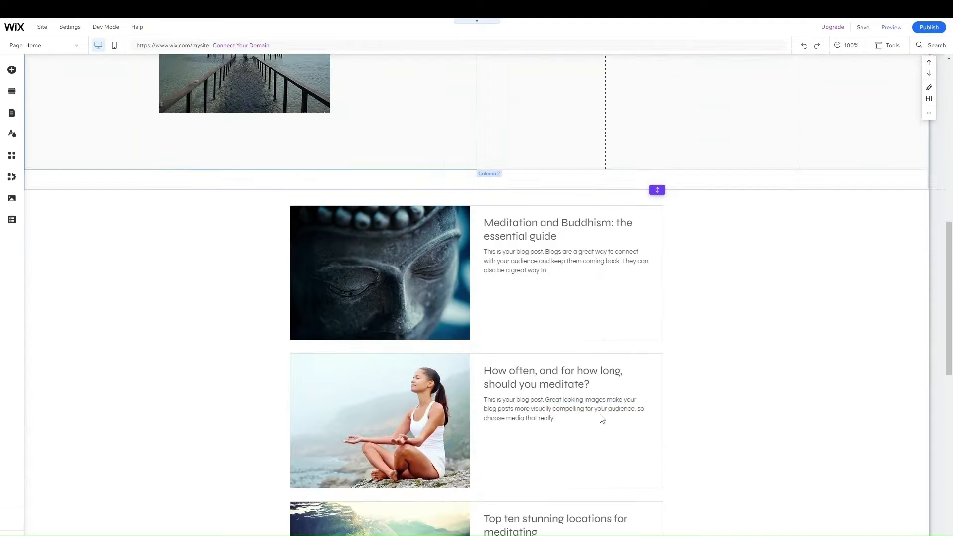
scroll(600, 419, "up", 10)
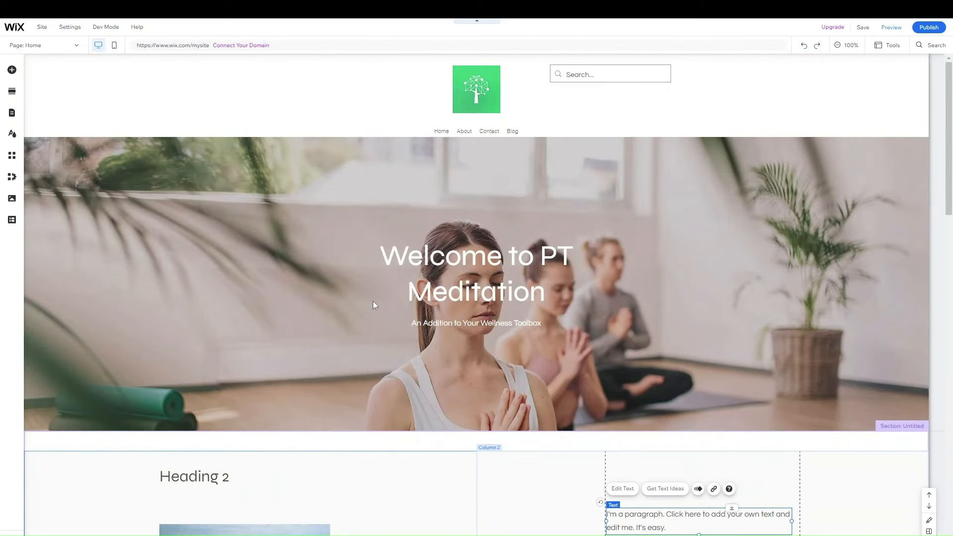
left_click(45, 50)
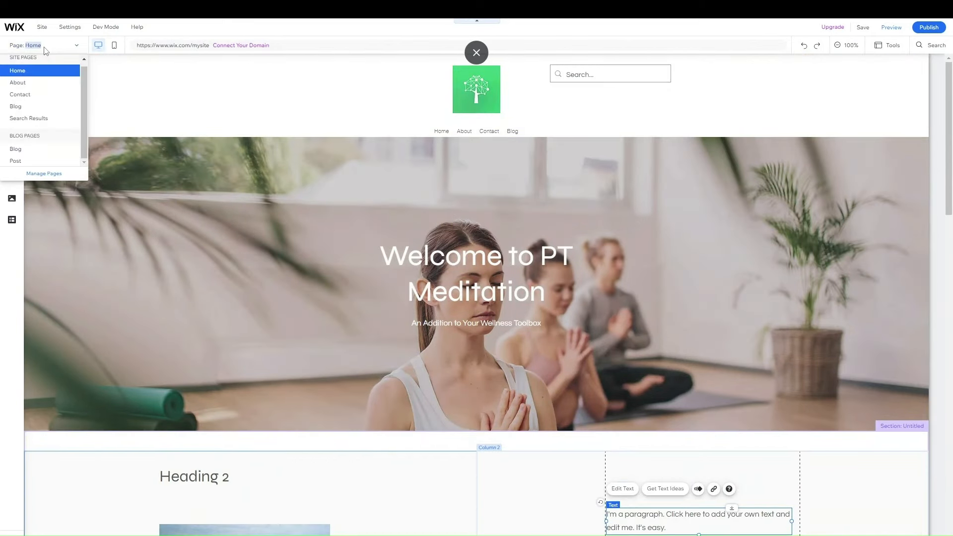
left_click(133, 90)
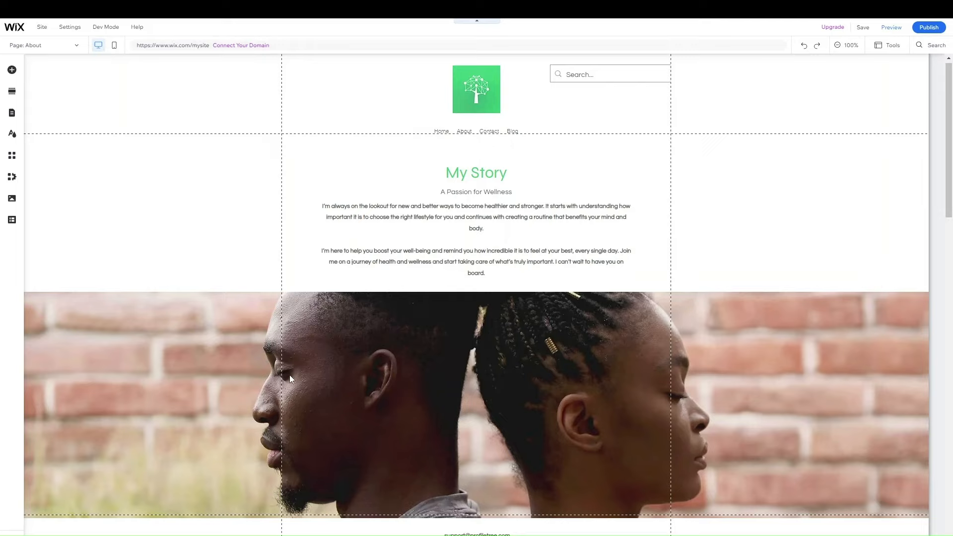
scroll(290, 374, "down", 1)
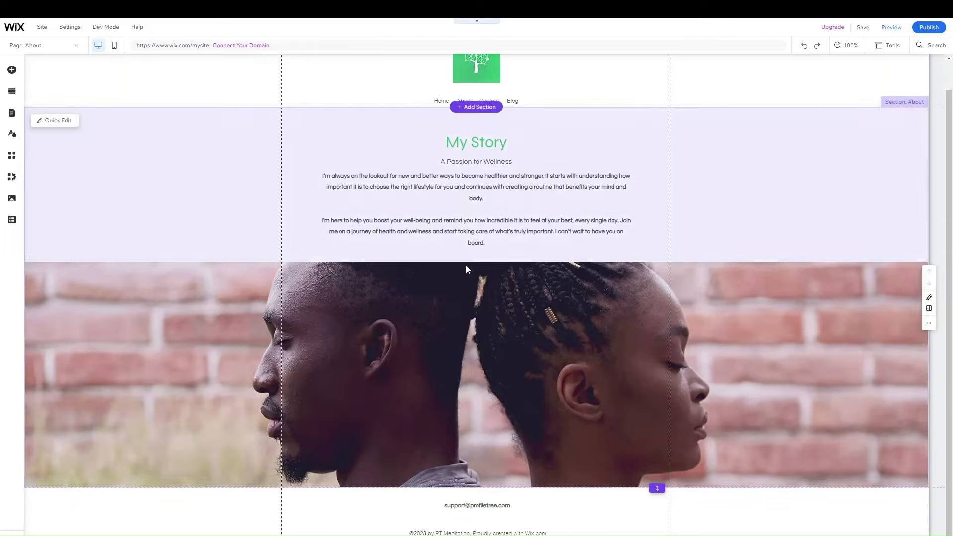
scroll(392, 198, "up", 1)
- Switch to the Contact page and examine the contact form's submit message, email notification, contacts and automation settings
left_click(49, 48)
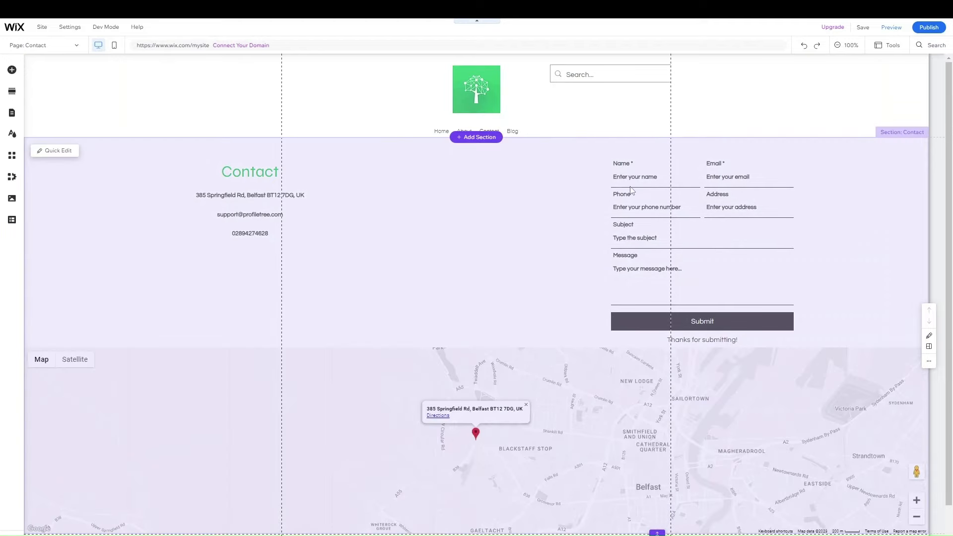
left_click(682, 153)
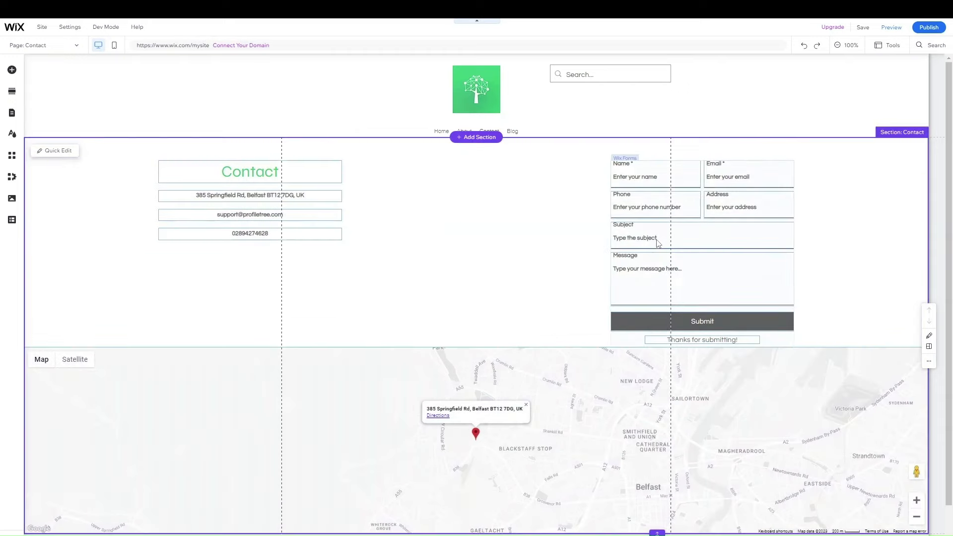
left_click(657, 242)
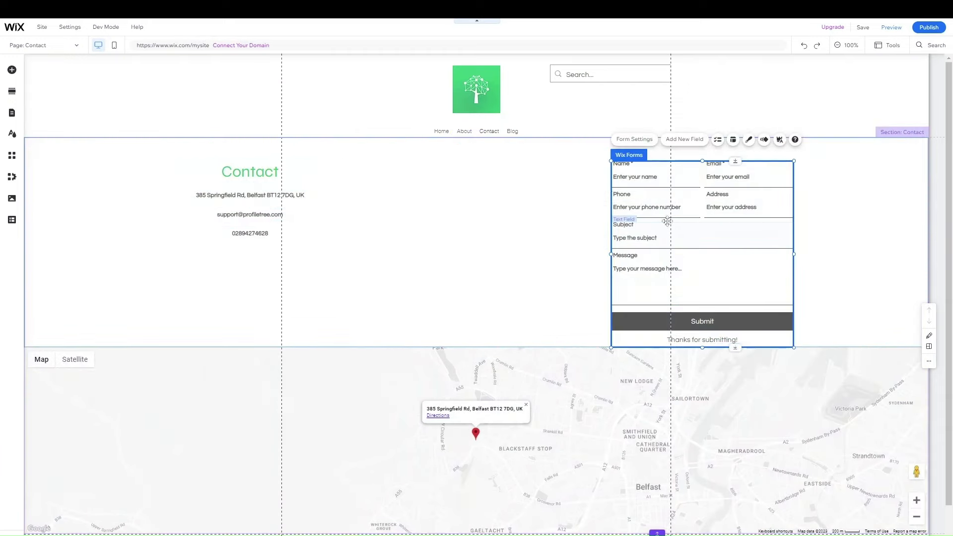
left_click(628, 140)
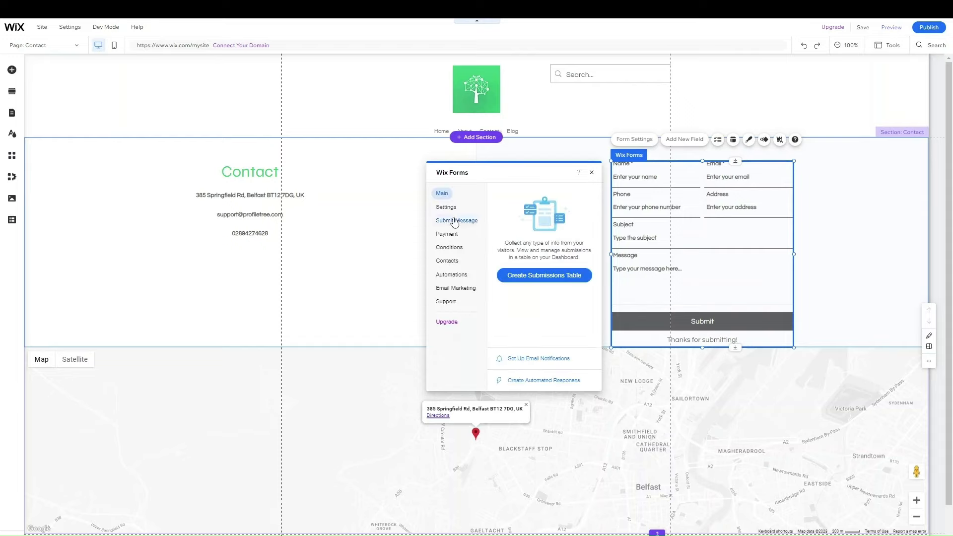
left_click(454, 220)
left_click(444, 209)
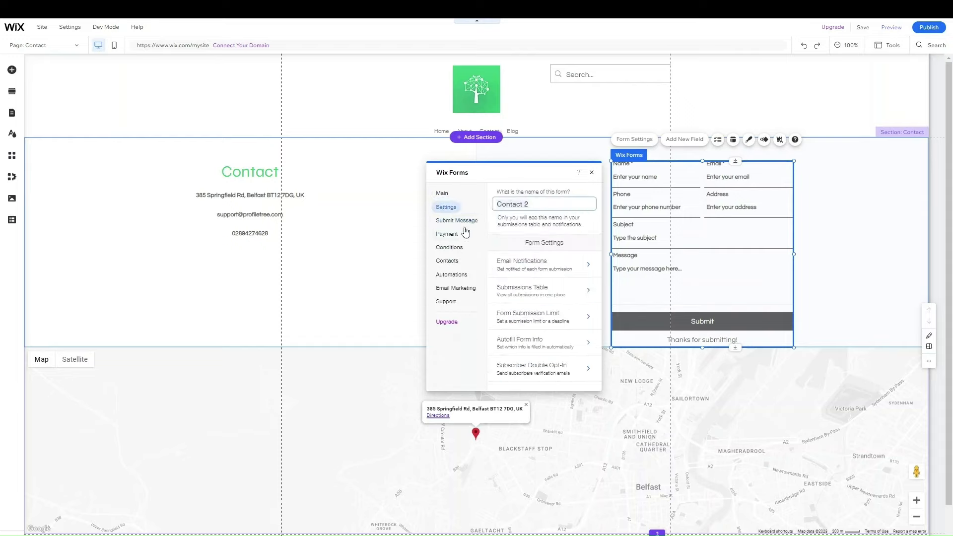
left_click(541, 273)
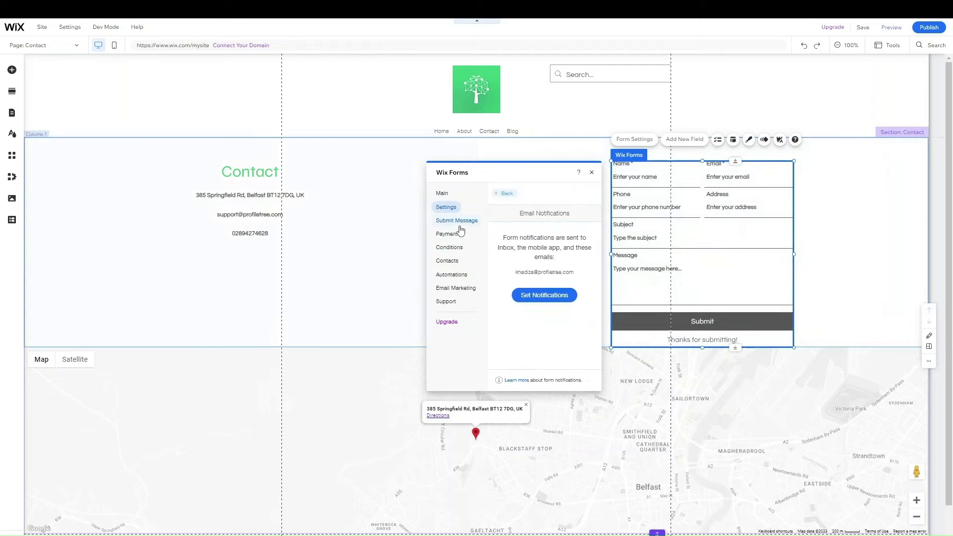
left_click(449, 266)
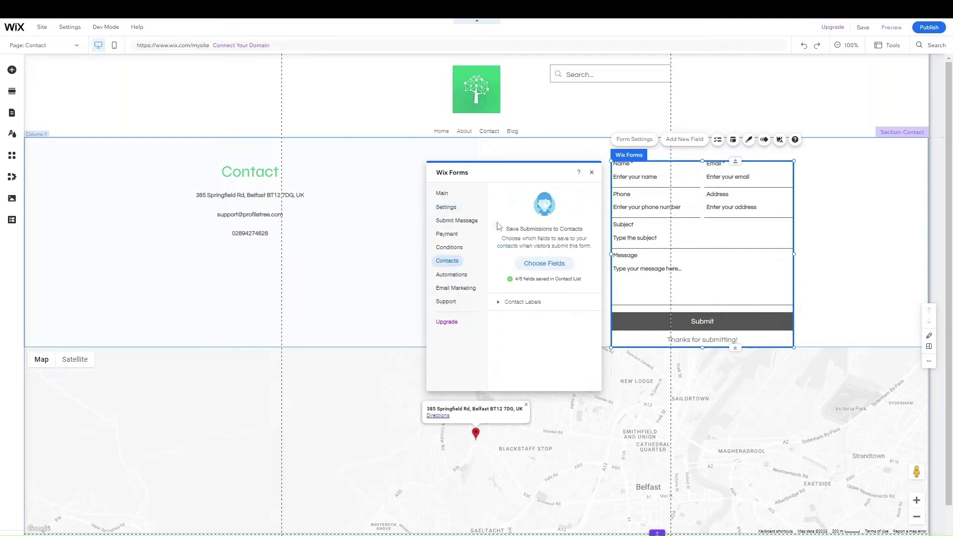
left_click(467, 276)
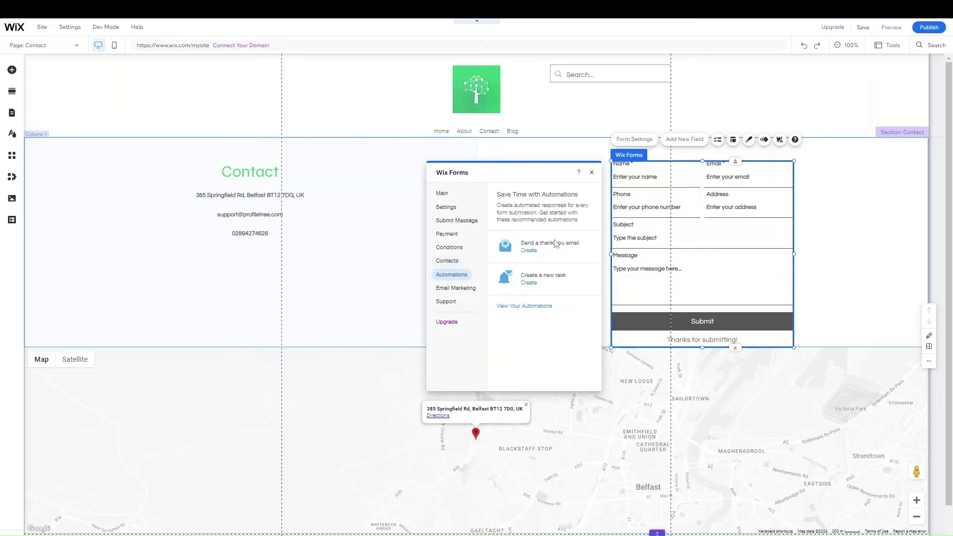
left_click(592, 173)
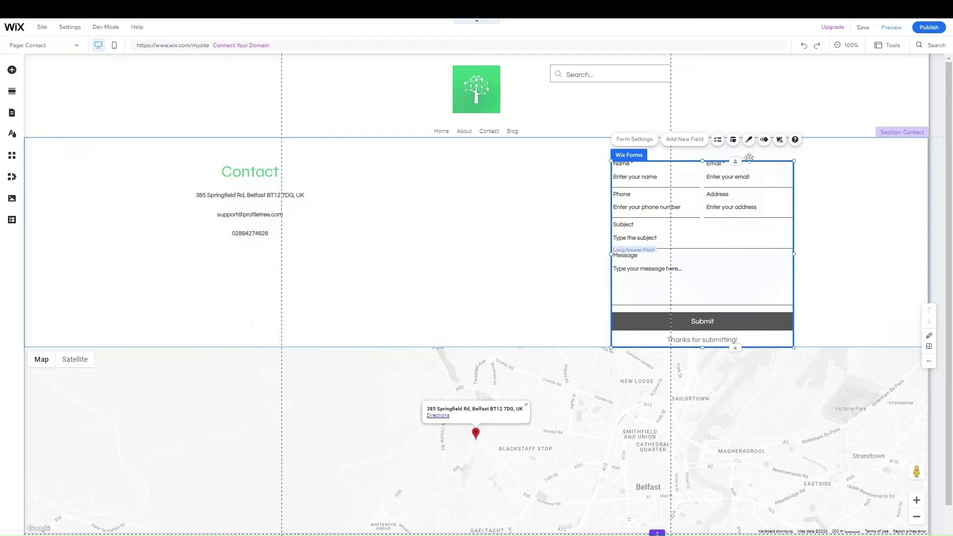
- Examine the contact form's preset designs and the customization options for its input fields, submit button and background
left_click(749, 140)
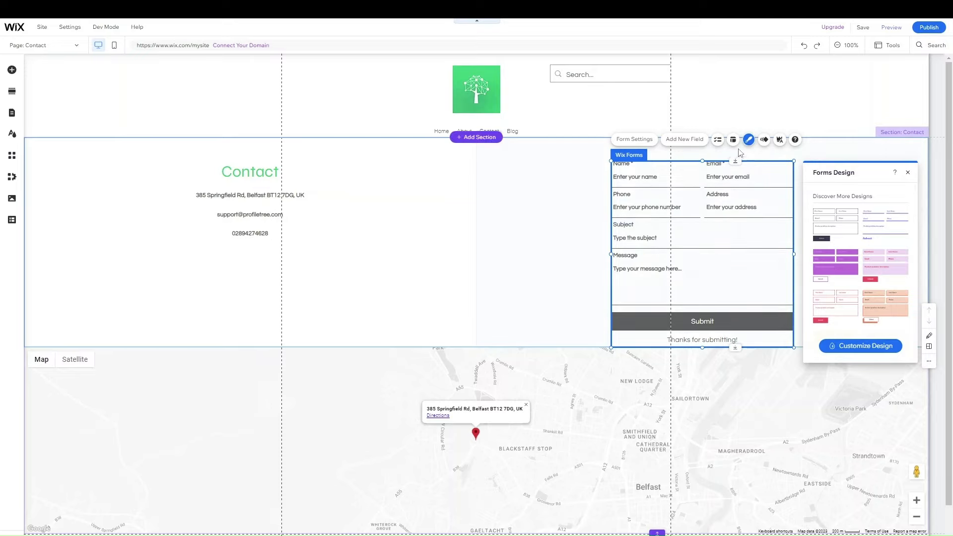
left_click(850, 346)
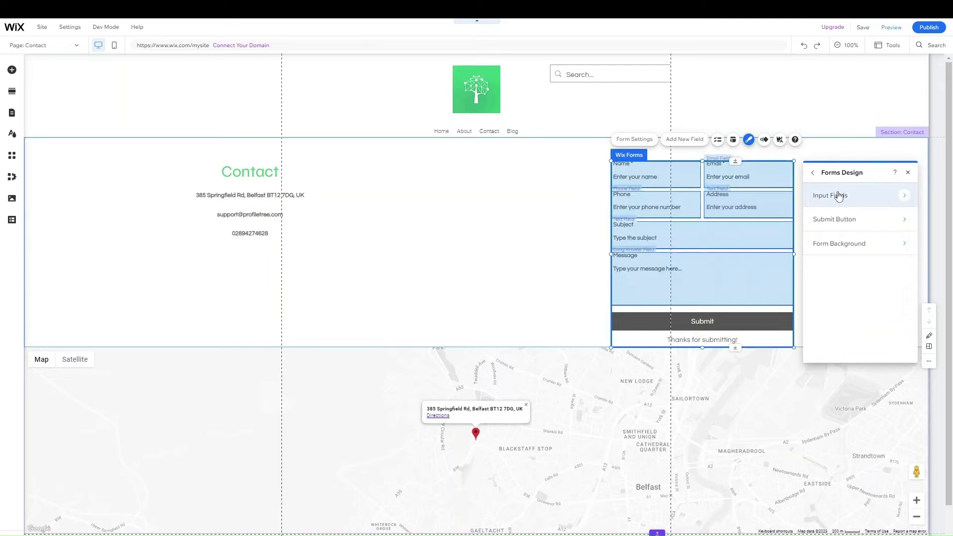
left_click(908, 173)
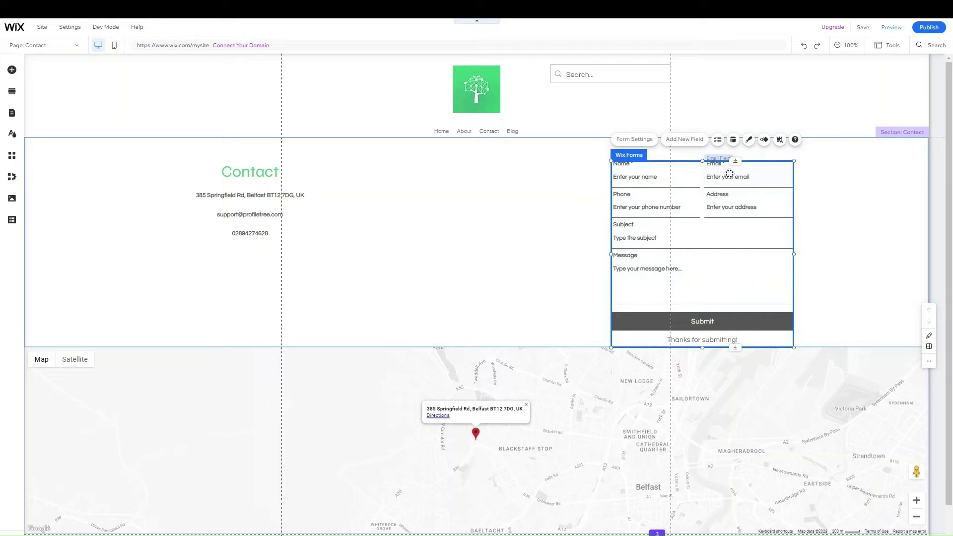
- Look over the Contact page's email text, the header logo and the library of ready-made sections
left_click(470, 198)
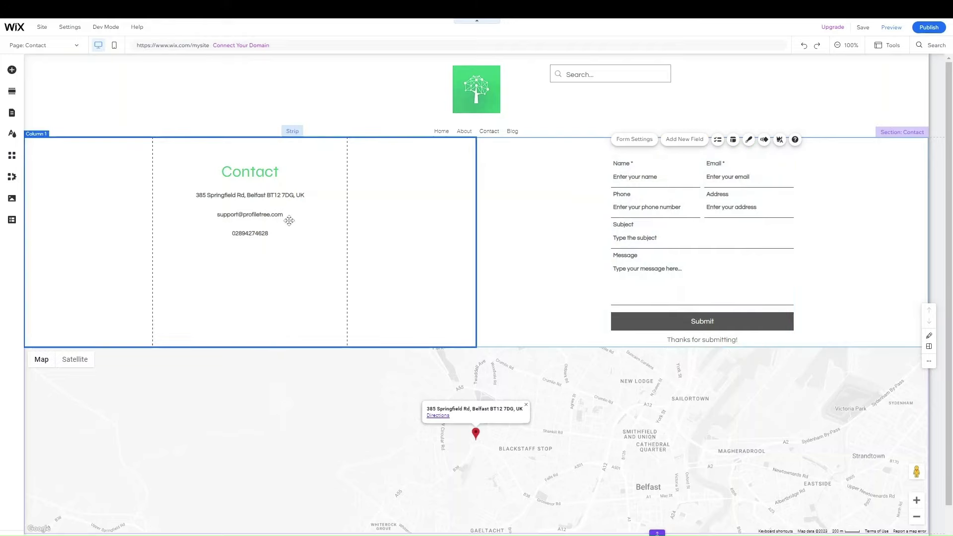
left_click(261, 218)
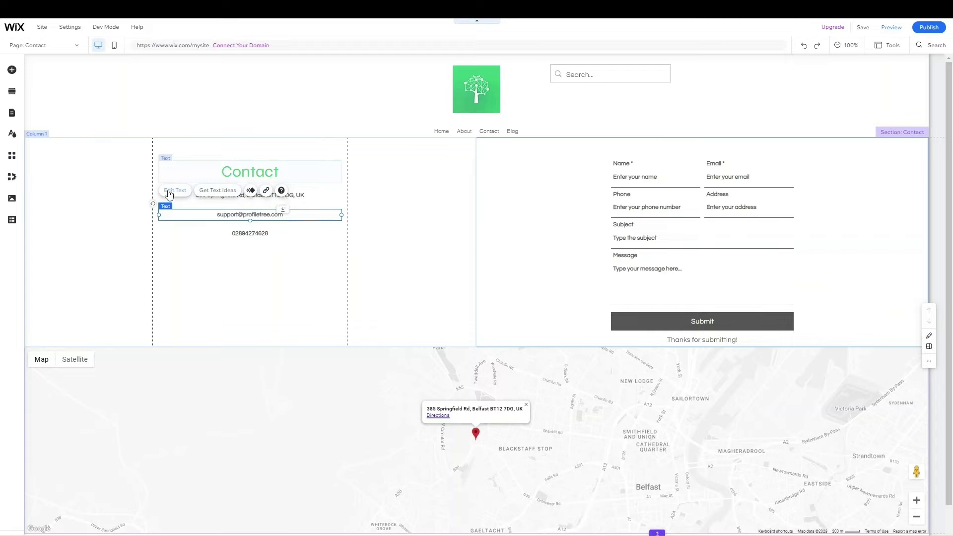
left_click(169, 193)
left_click(323, 262)
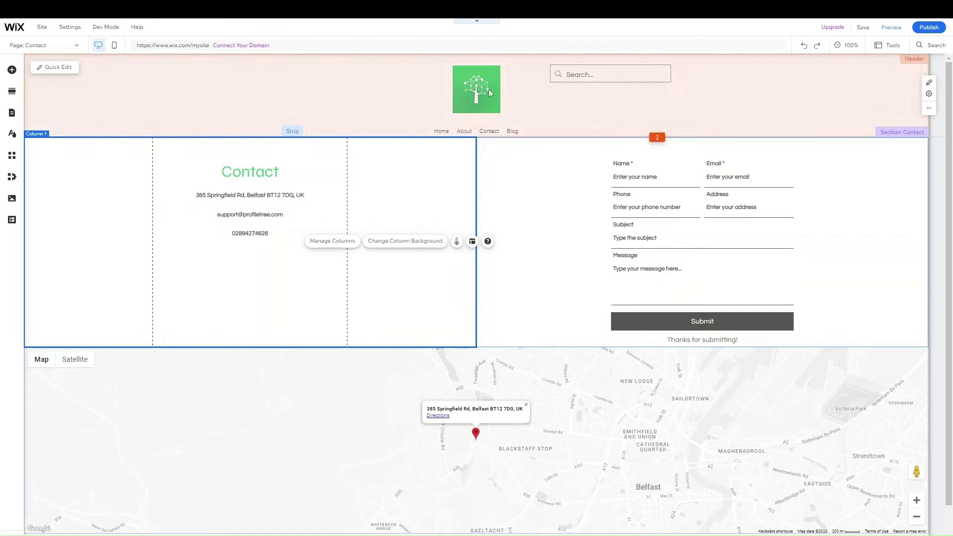
left_click(475, 96)
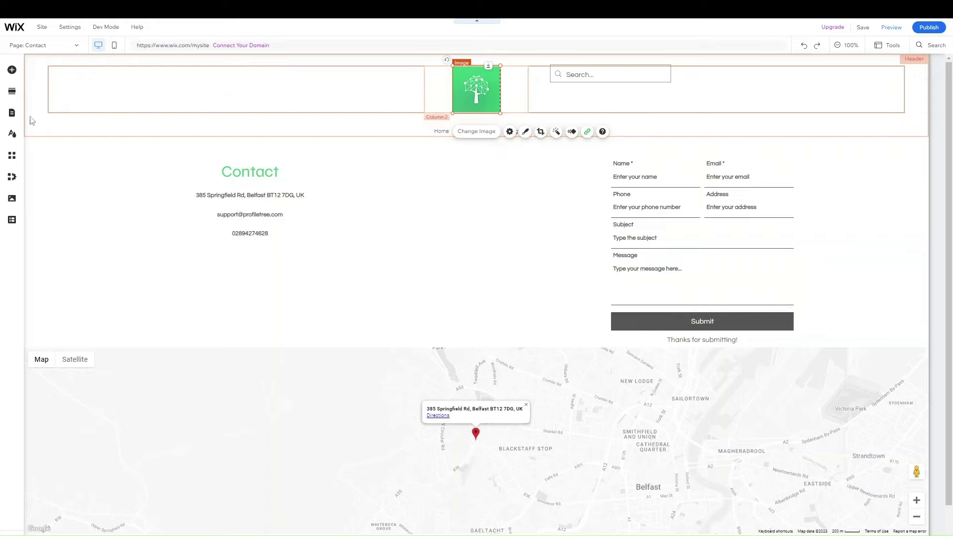
left_click(13, 72)
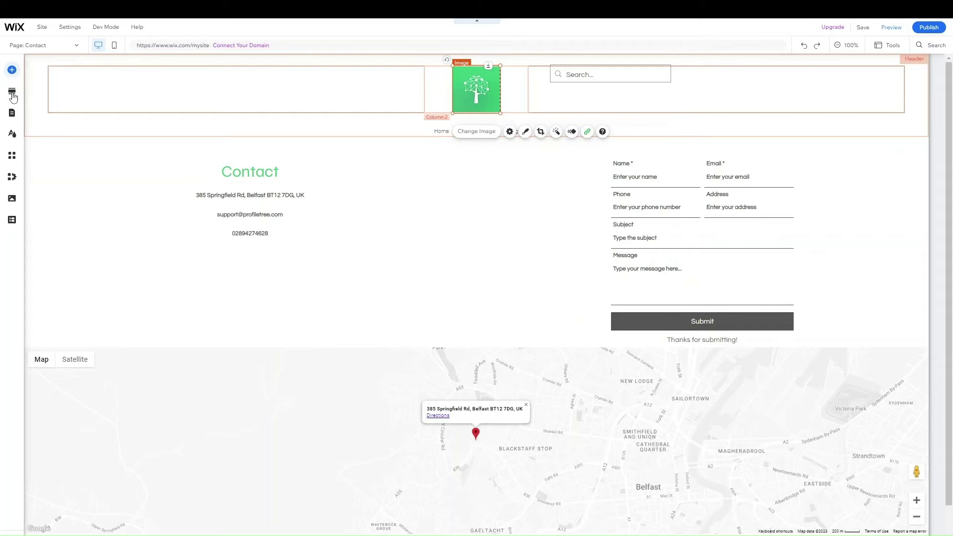
left_click(12, 94)
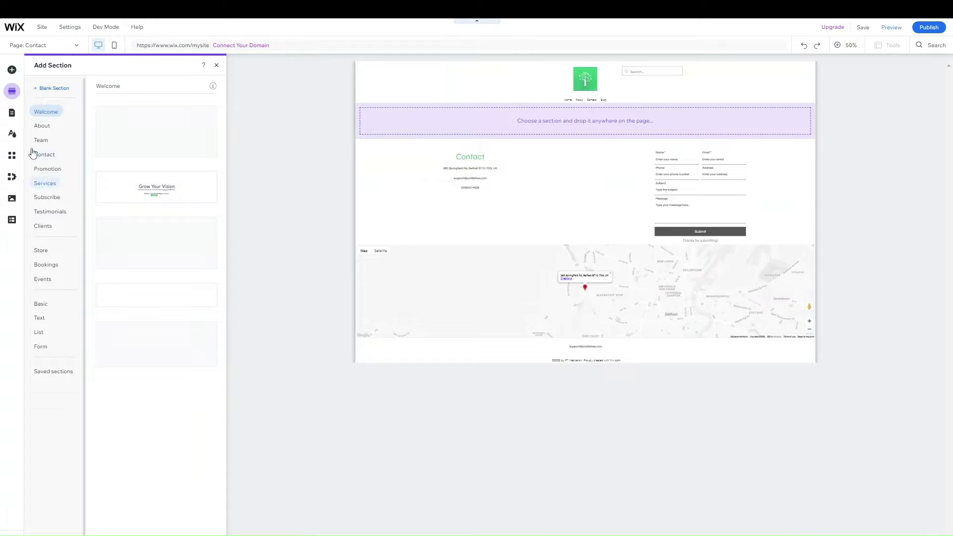
- Move the Blog page directly below Home in the site menu and open it
left_click(10, 115)
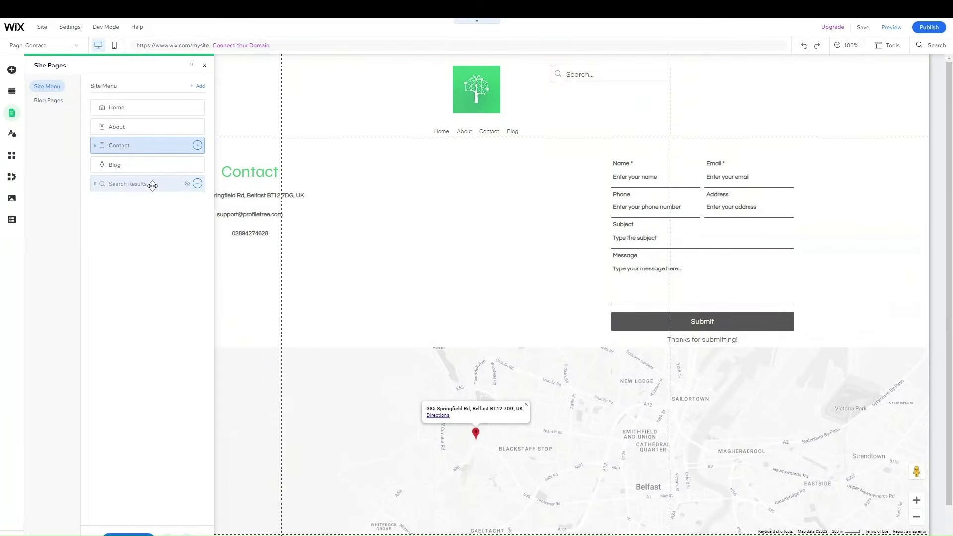
left_click_drag(96, 164, 99, 134)
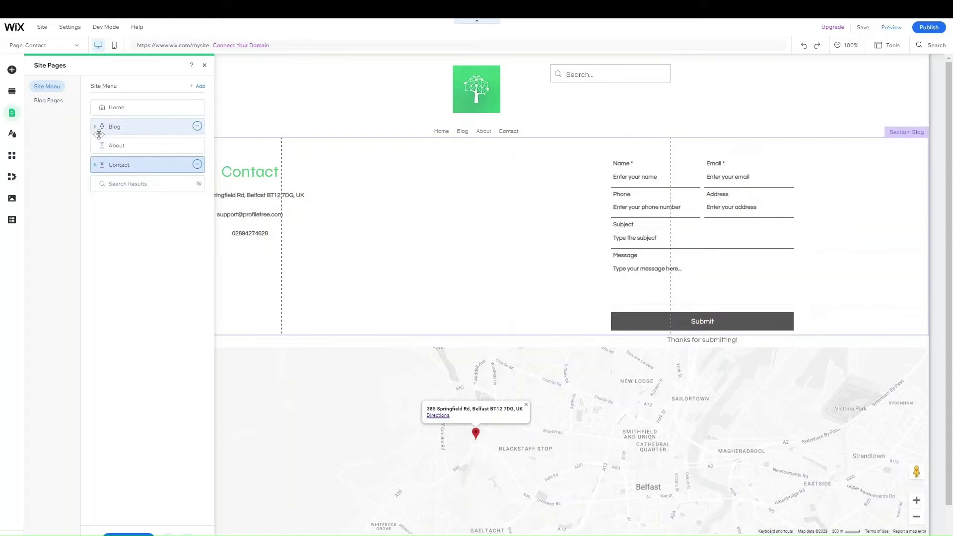
left_click(99, 134)
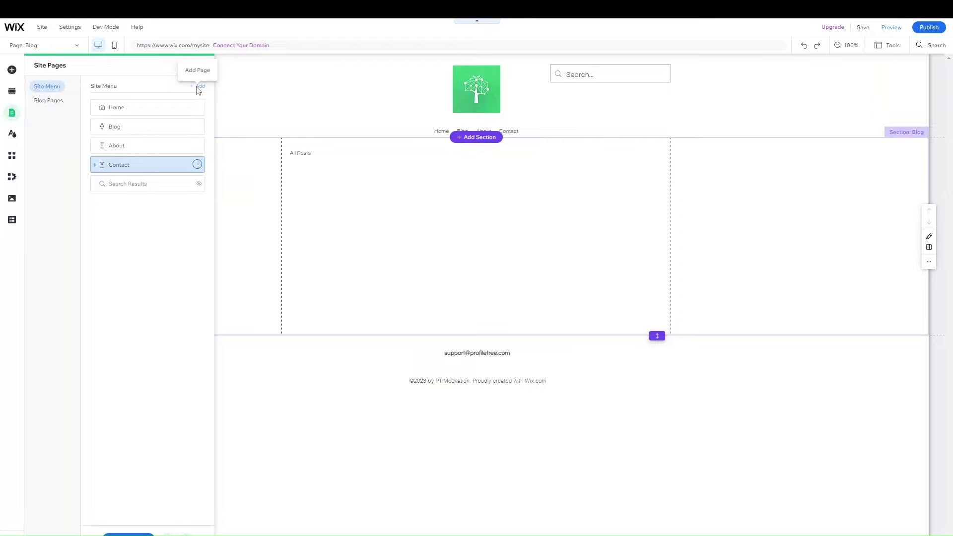
- Browse the Services and General page templates and add the Clean layout as a page named General
left_click(192, 88)
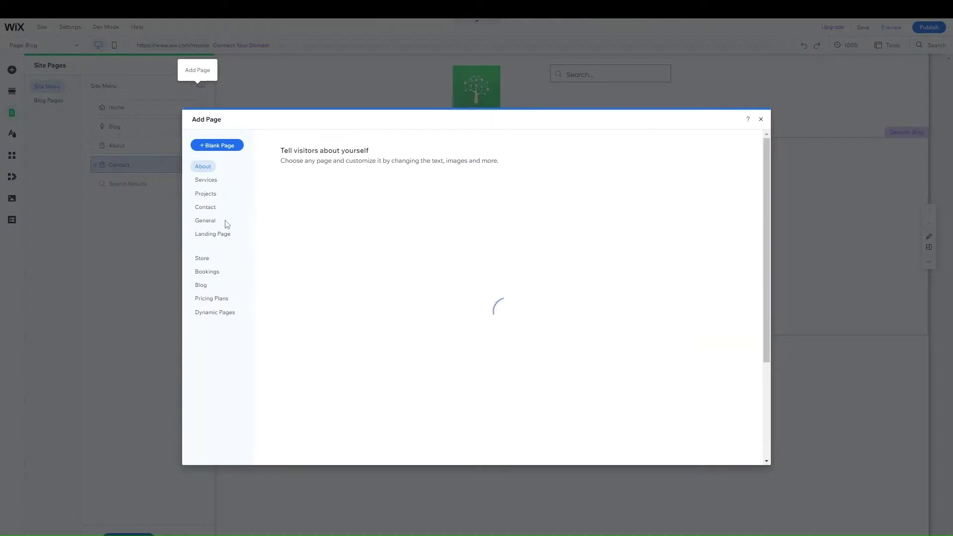
left_click(206, 180)
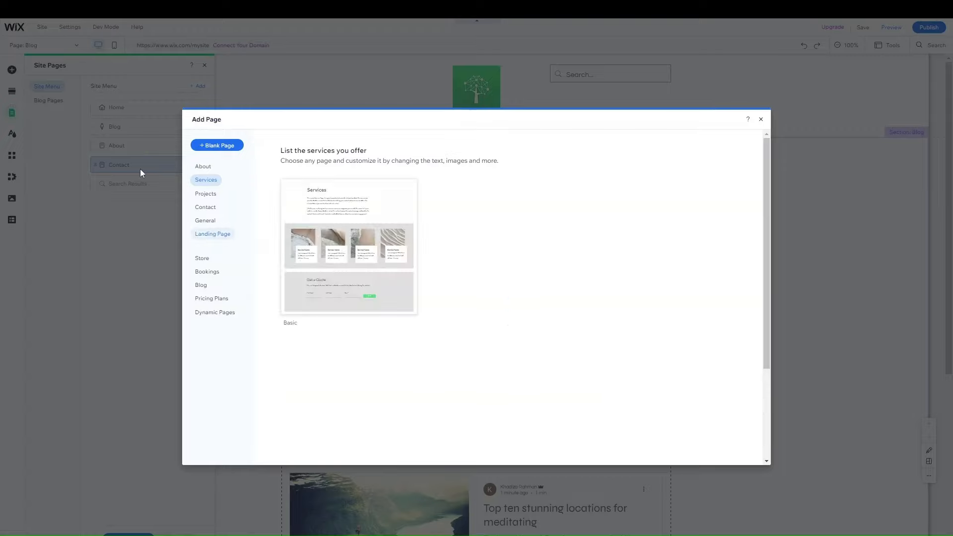
left_click(207, 221)
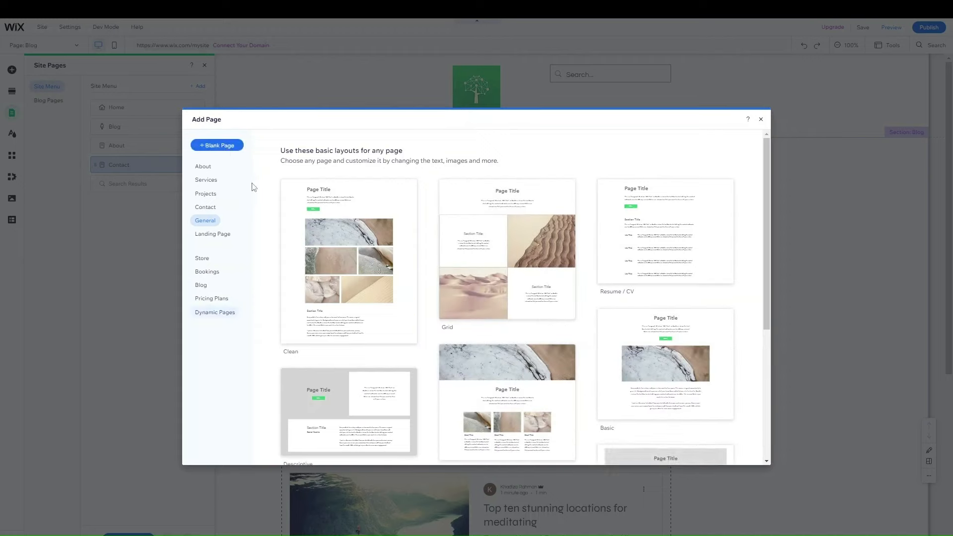
mouse_move(318, 312)
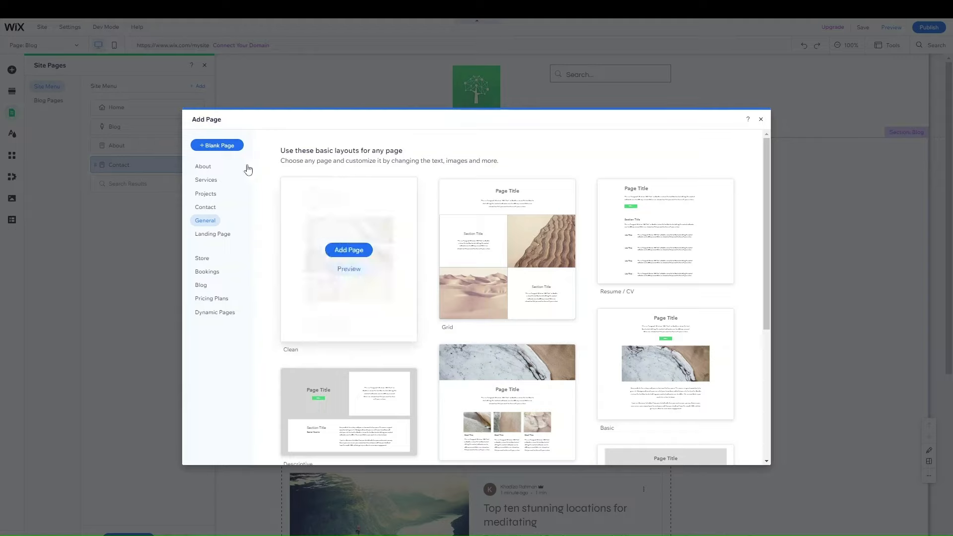
left_click(349, 253)
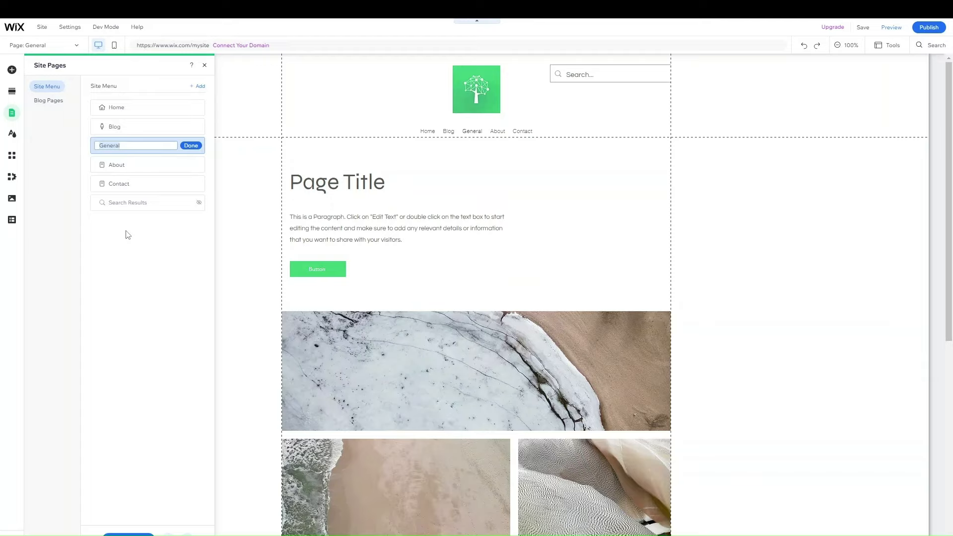
left_click(191, 146)
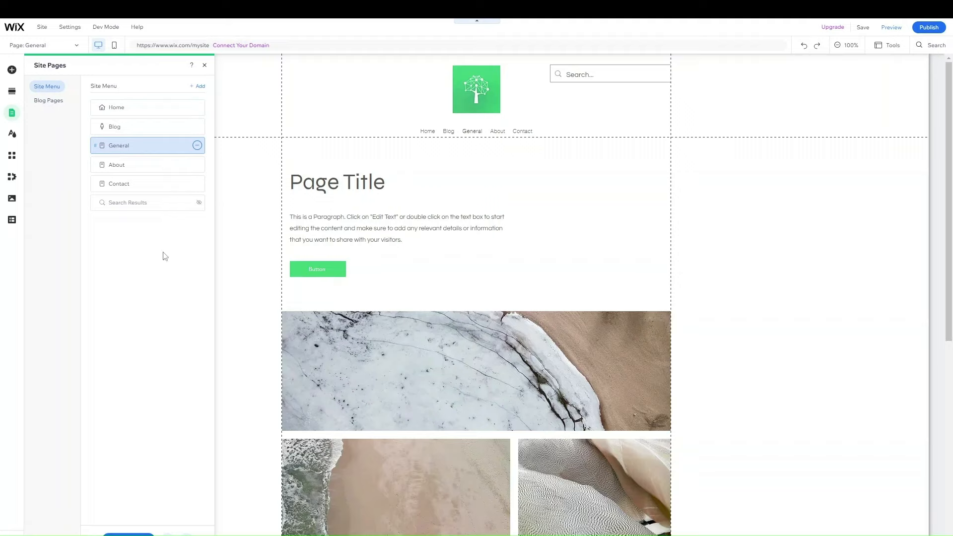
- Hide the General page from the site's navigation menu
left_click(198, 146)
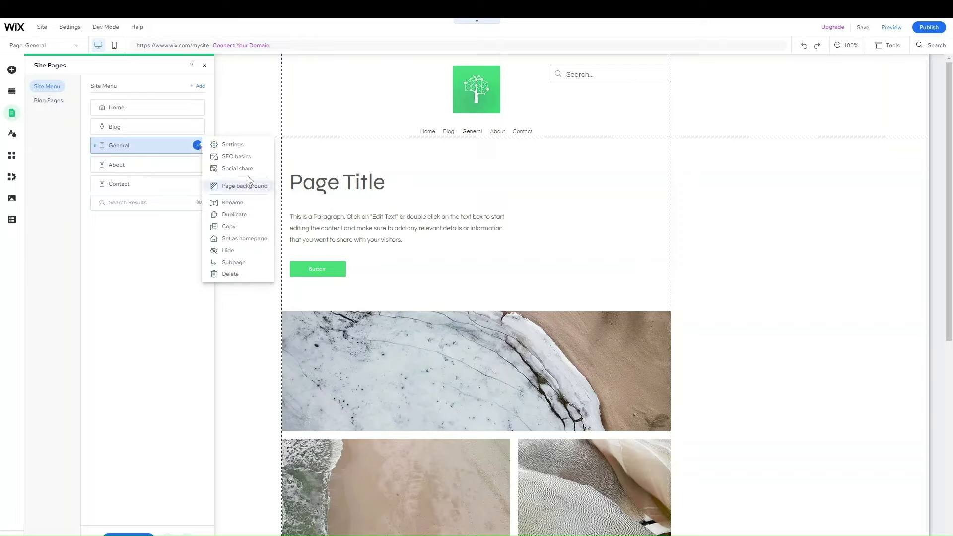
left_click(232, 253)
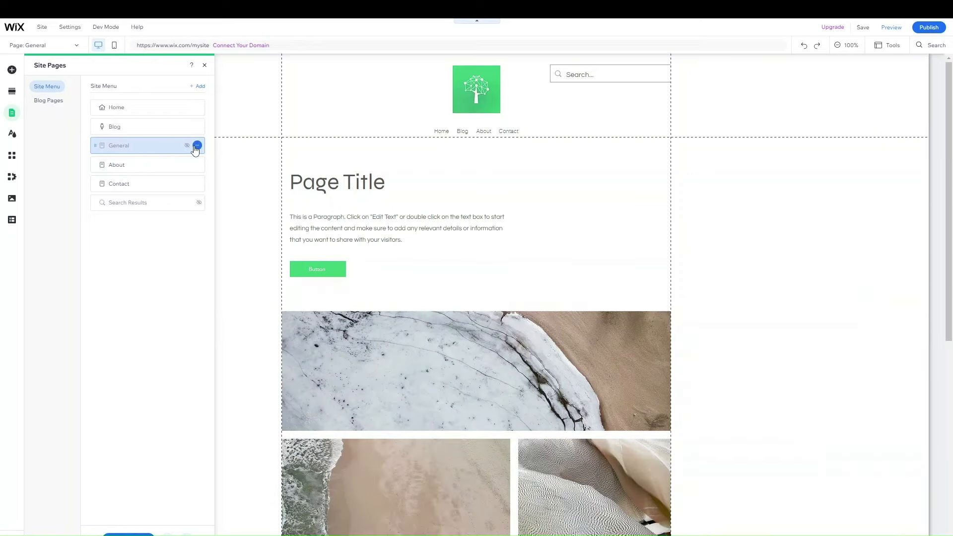
left_click(197, 146)
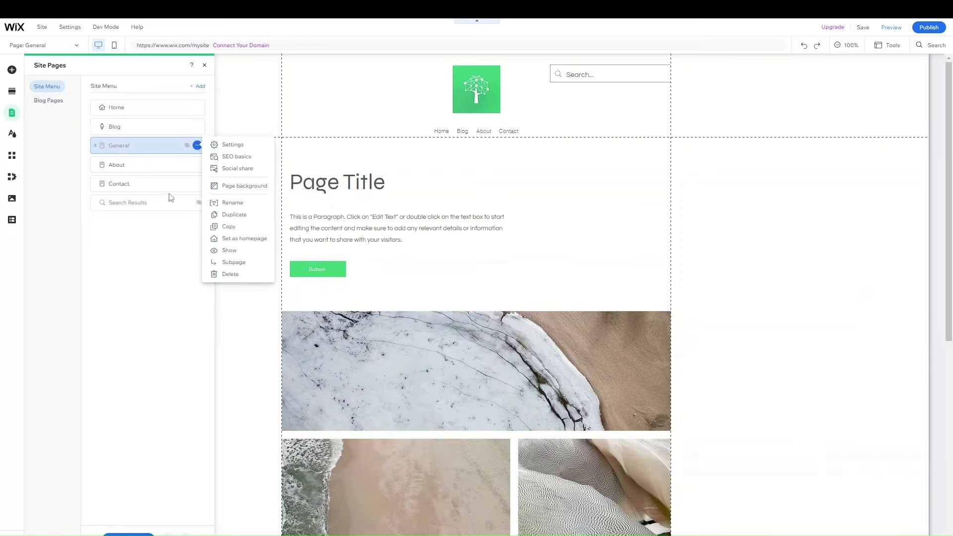
left_click(152, 242)
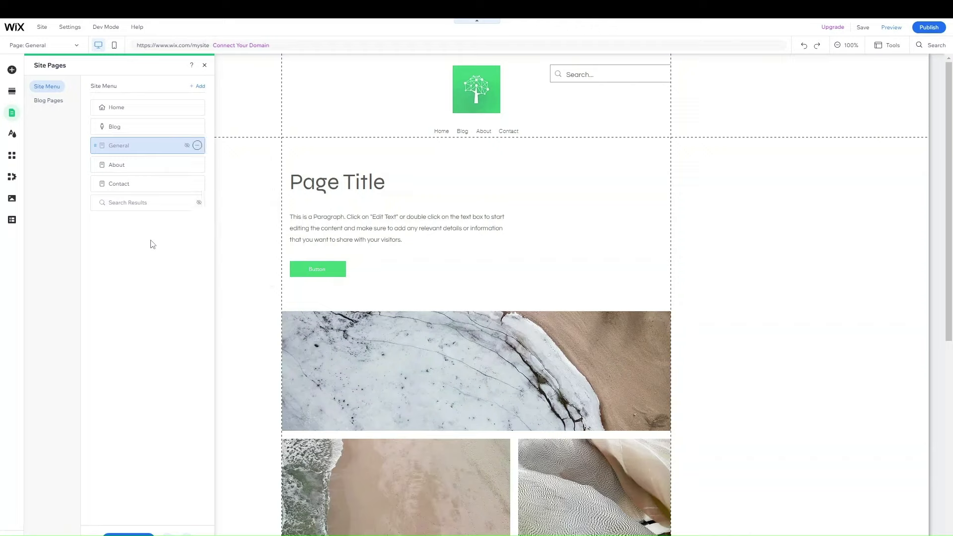
- Find Wix Stores among the business solutions in the Wix App Market and add it to the site
left_click(12, 134)
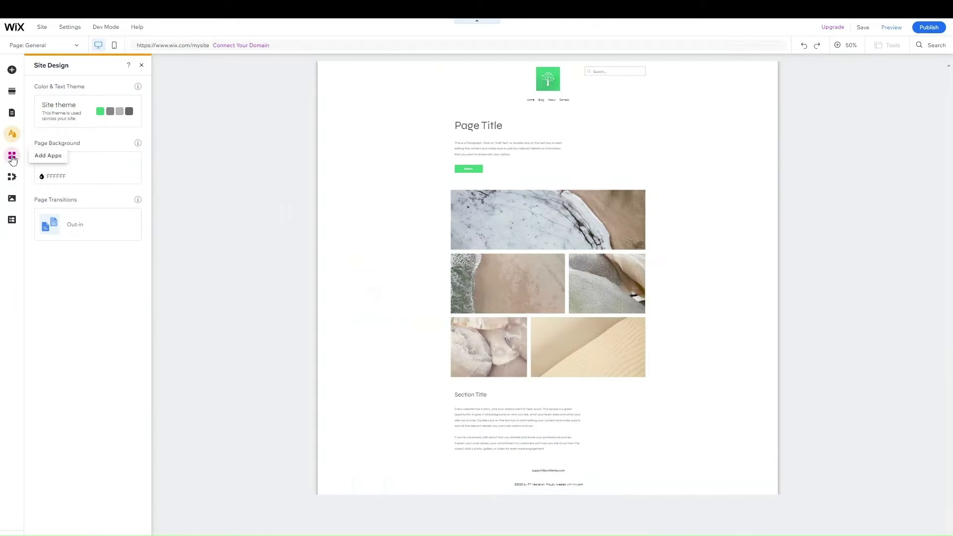
left_click(12, 157)
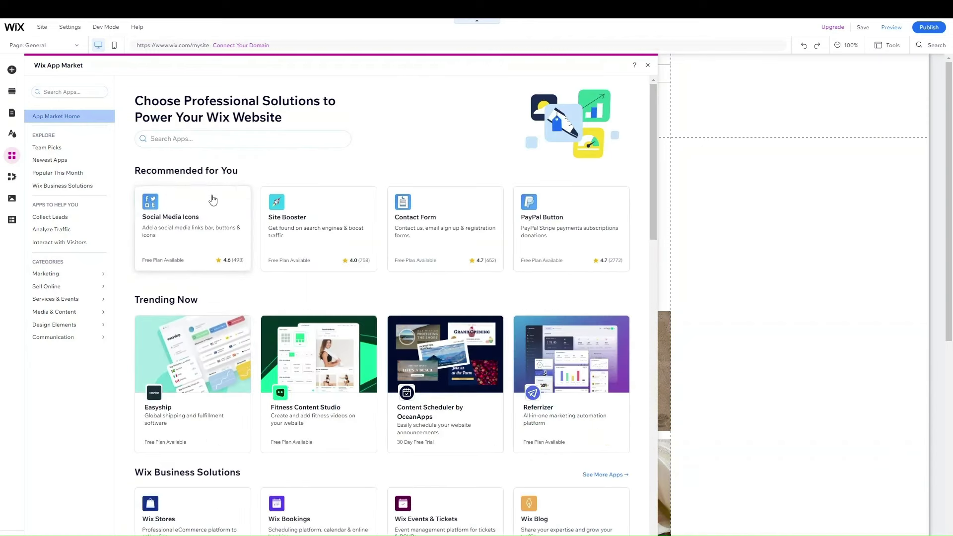
scroll(170, 508, "down", 4)
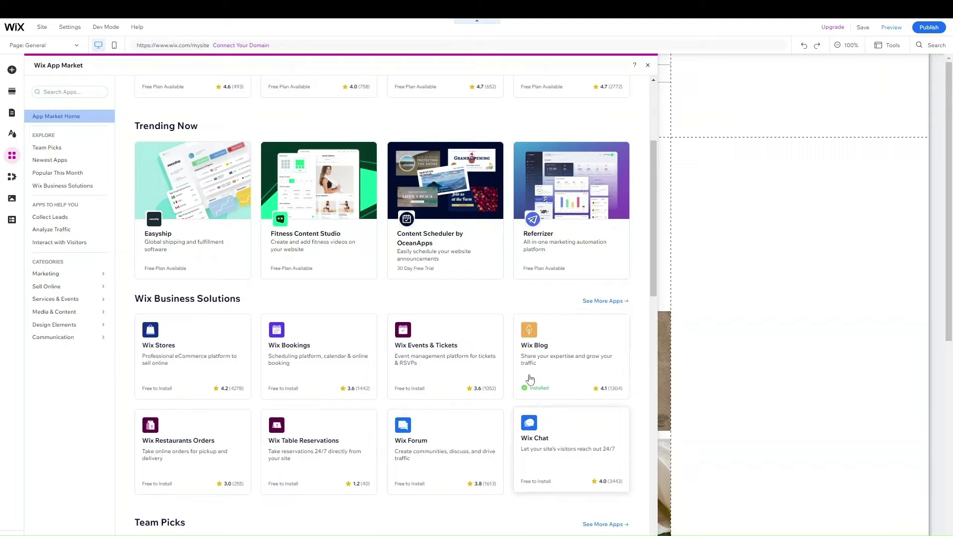
left_click(211, 373)
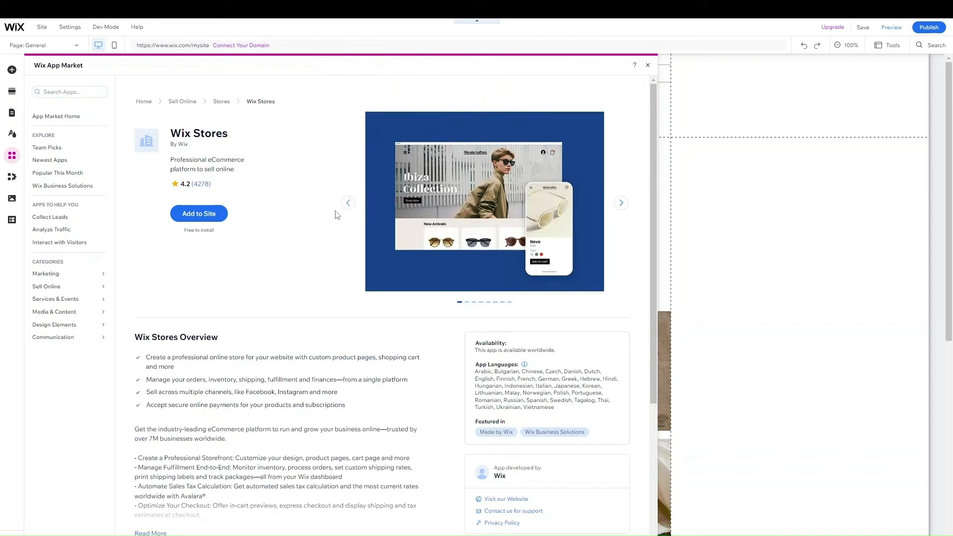
left_click(211, 218)
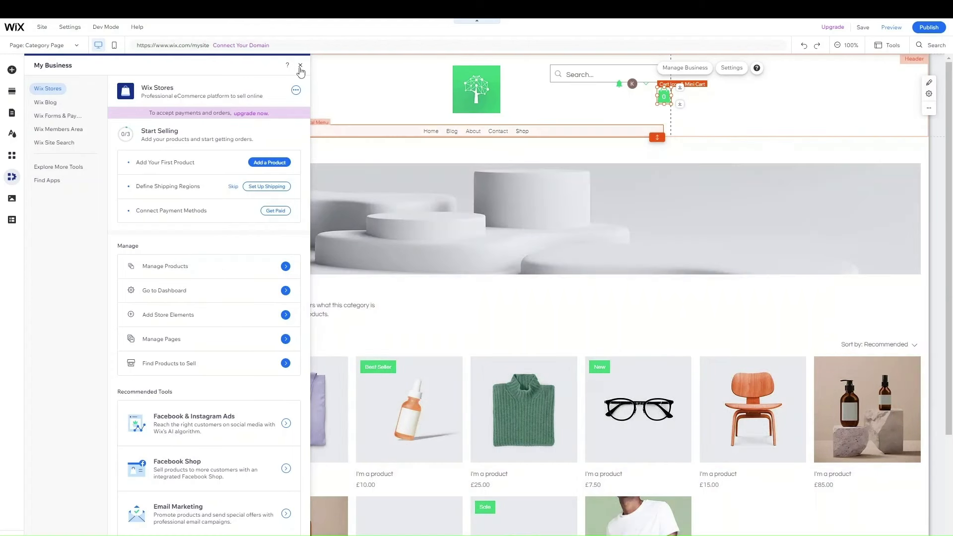
left_click(300, 66)
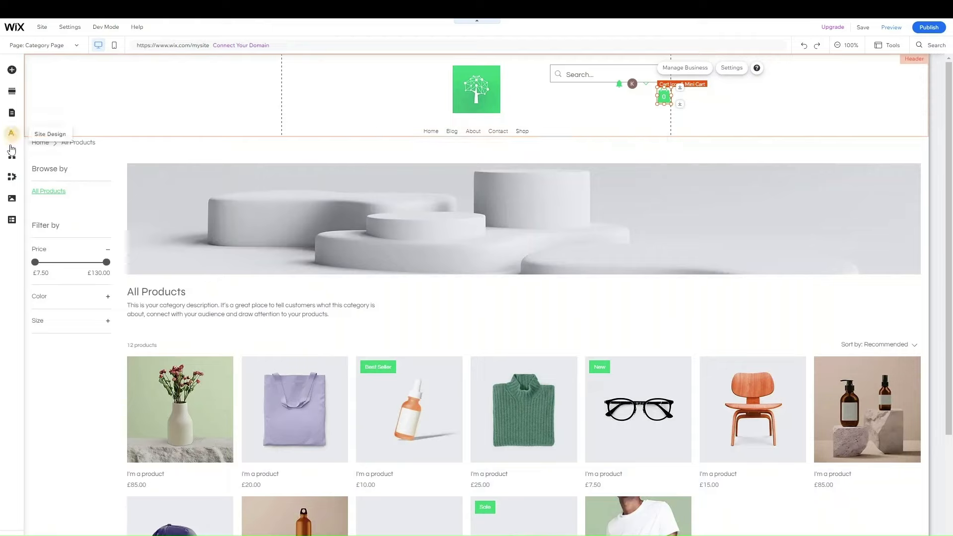
- Review the site's page lists, covering the main site menu, the store pages and the blog pages
left_click(12, 114)
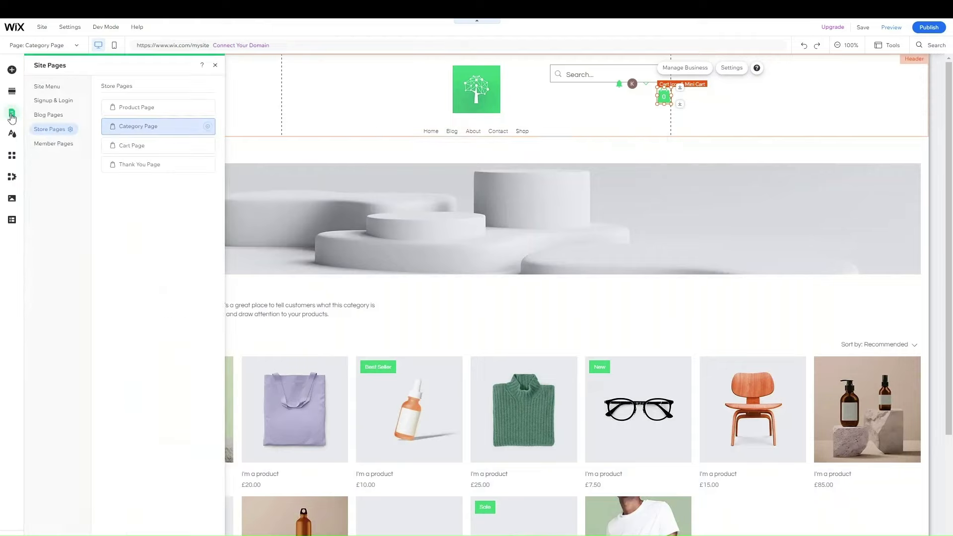
left_click(46, 91)
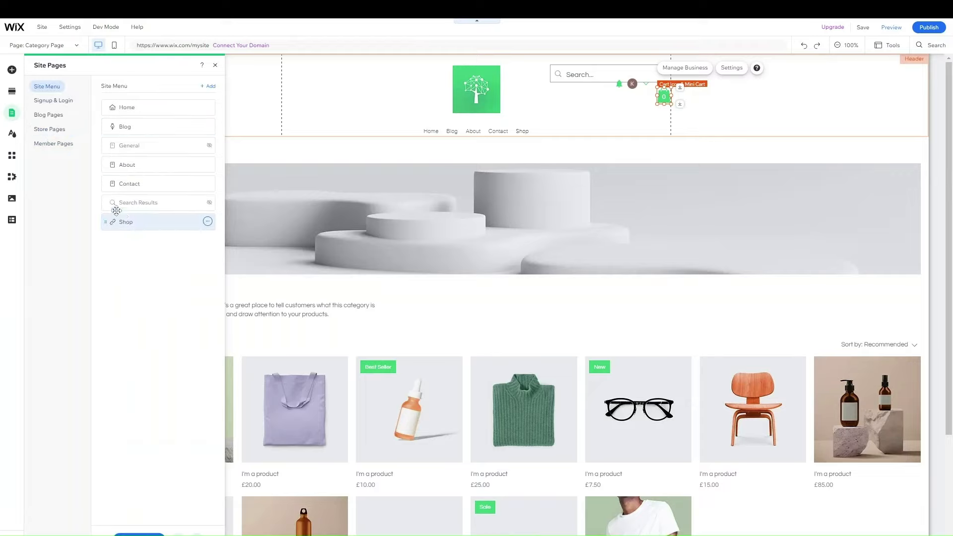
left_click(50, 129)
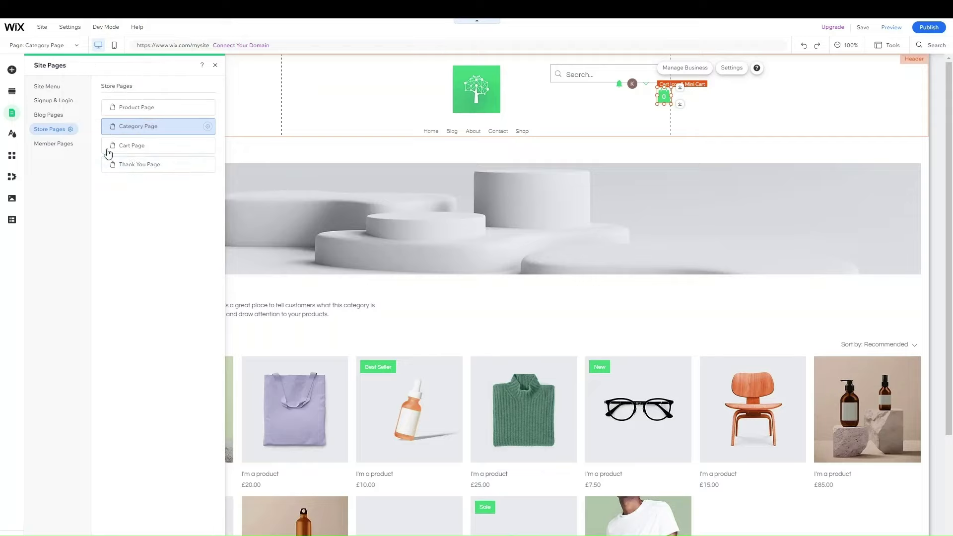
left_click(50, 117)
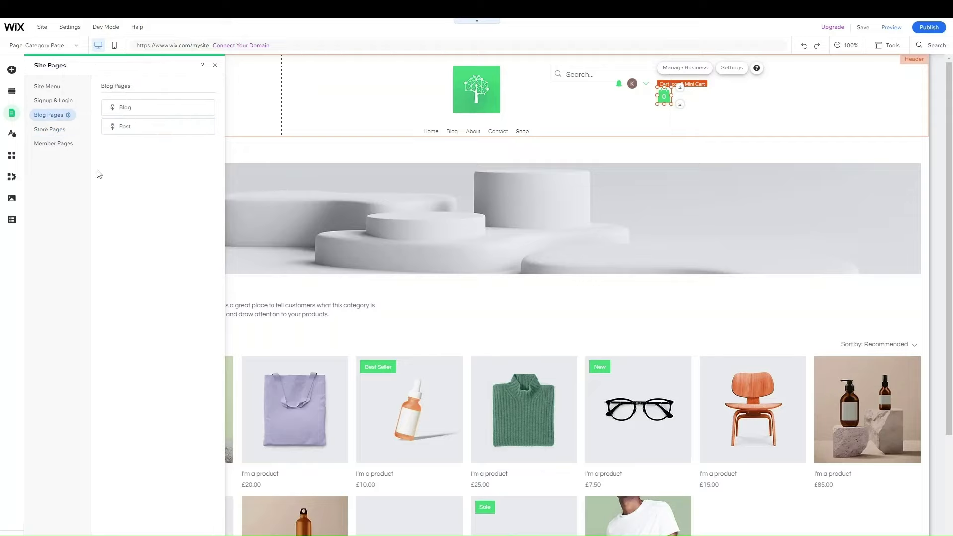
left_click(46, 87)
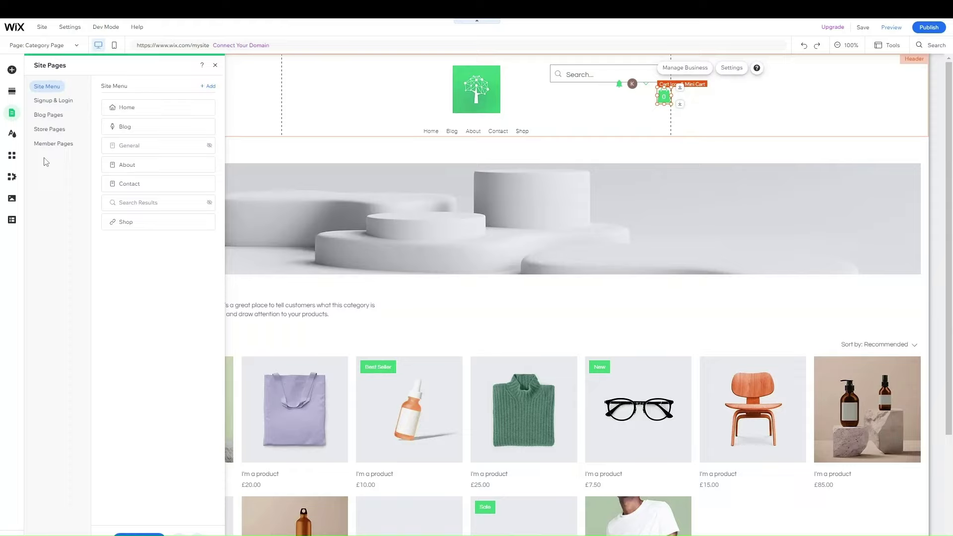
- Examine the Wix Stores and Wix Blog management options, the site's media library and the Content Manager
left_click(12, 177)
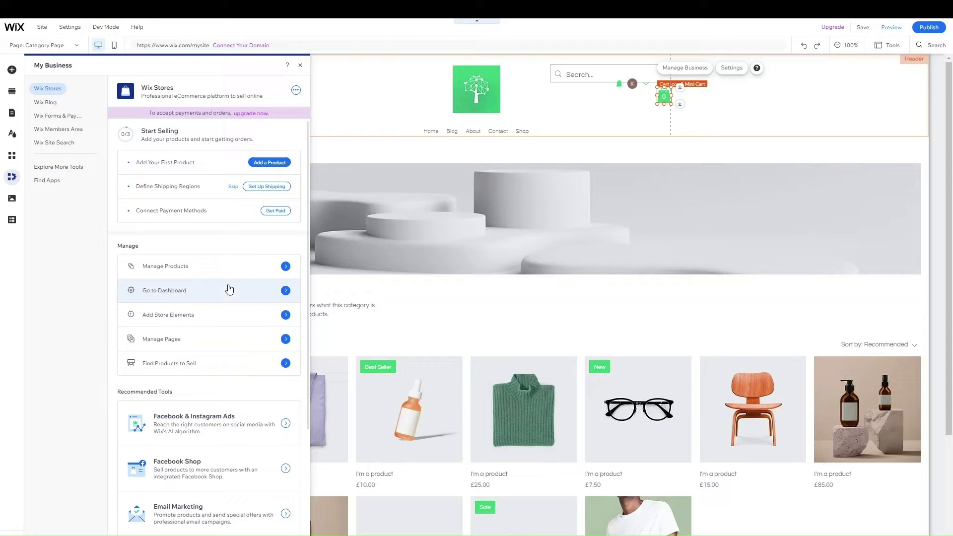
left_click(45, 102)
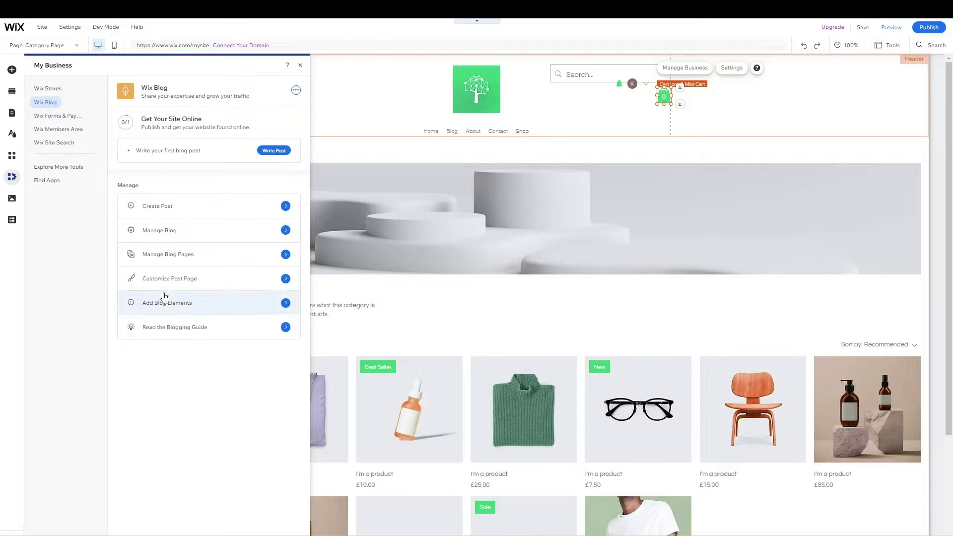
left_click(48, 90)
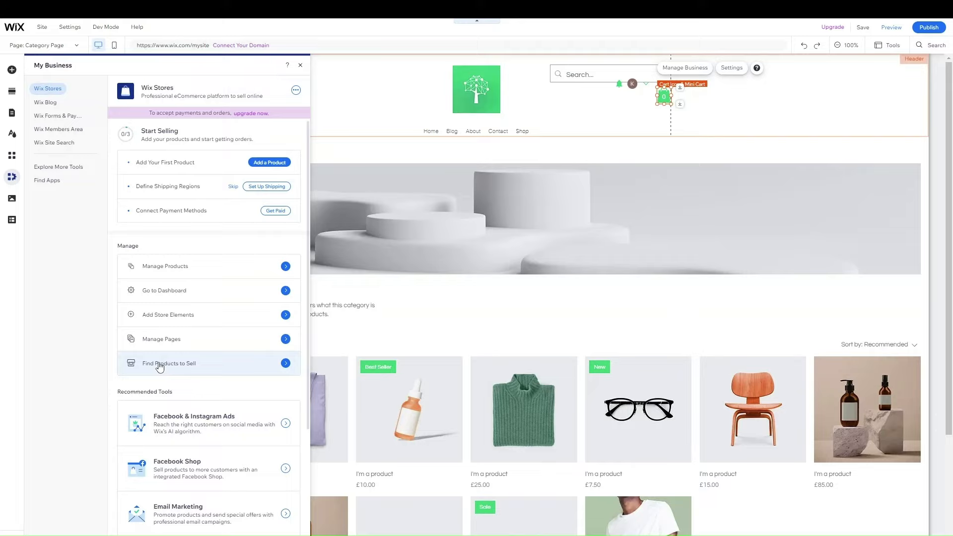
left_click(10, 200)
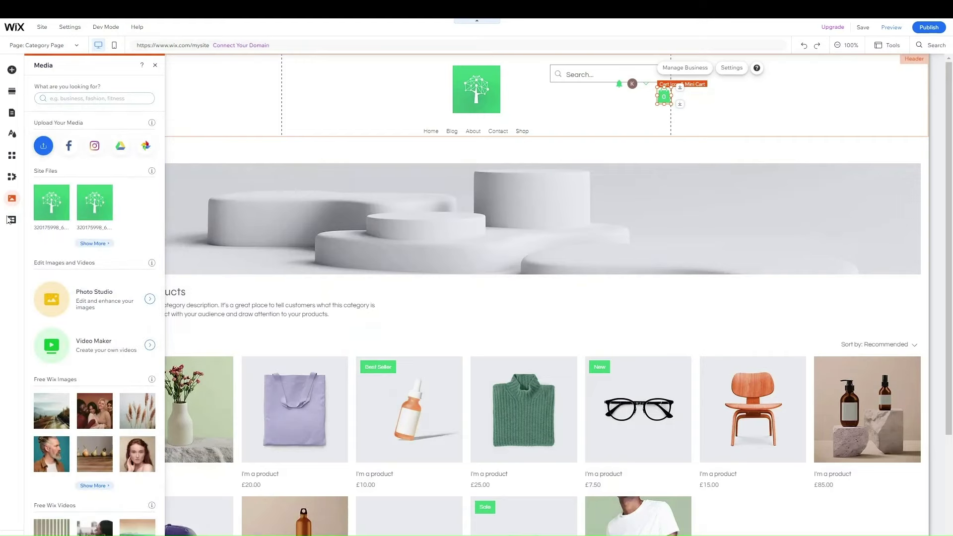
left_click(11, 220)
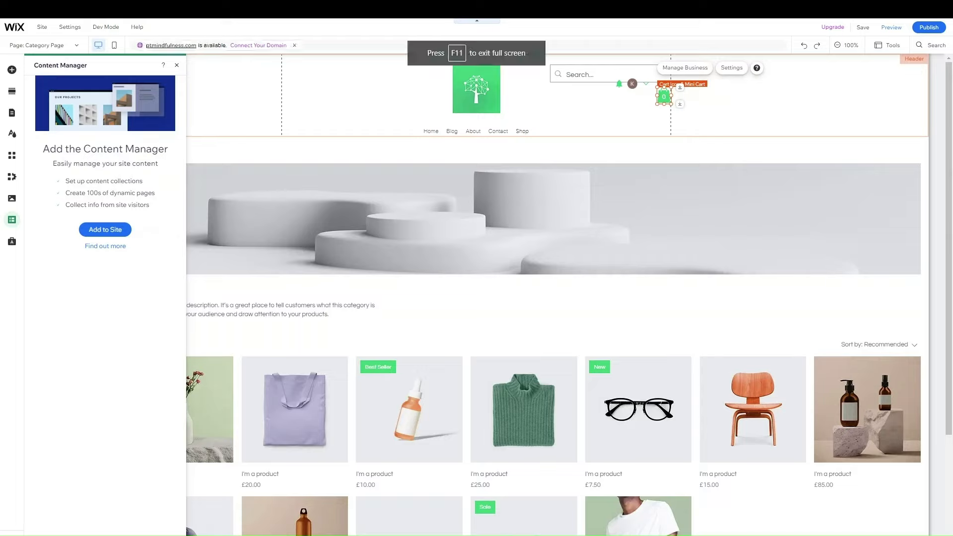
- Close the Content Manager and save the site under the free Wix.com domain ending in pt-meditation
left_click(177, 66)
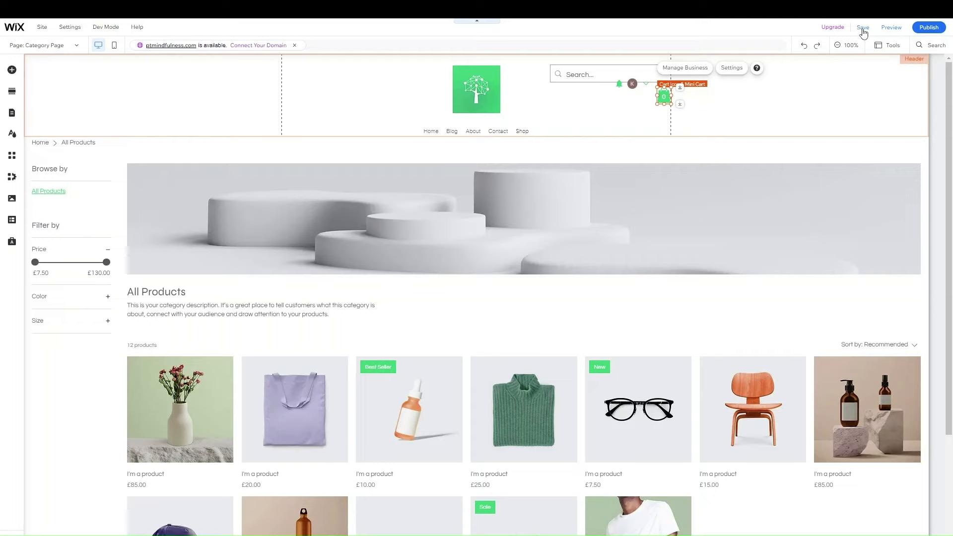
left_click(863, 28)
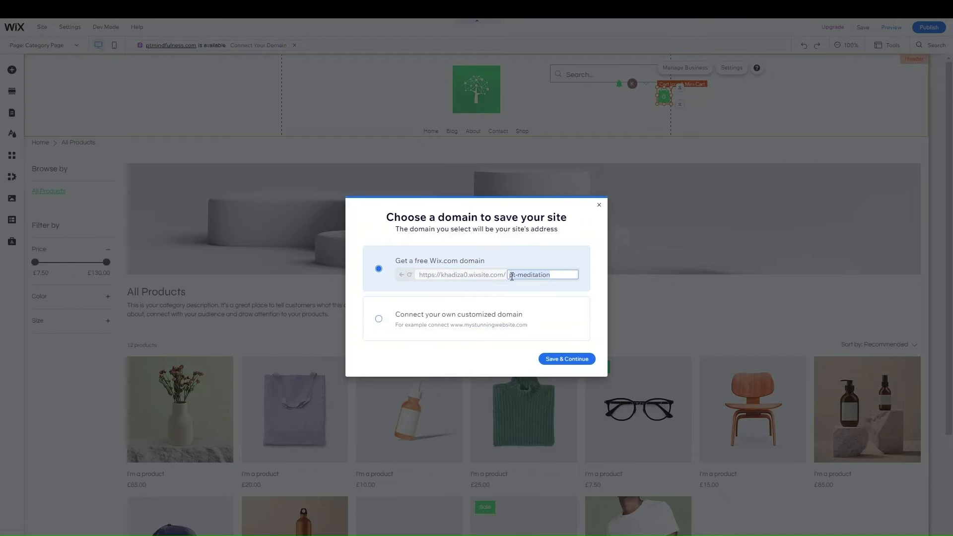
left_click(557, 359)
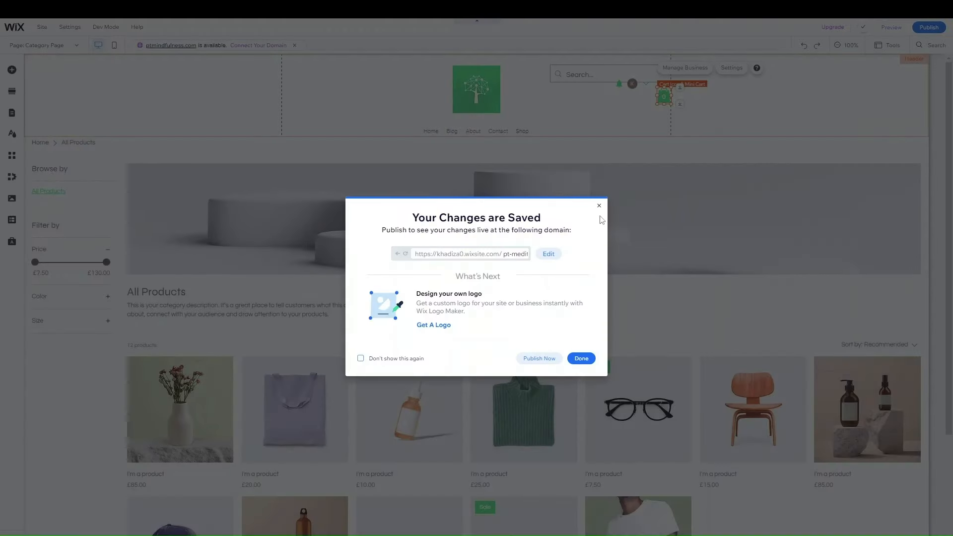
left_click(599, 206)
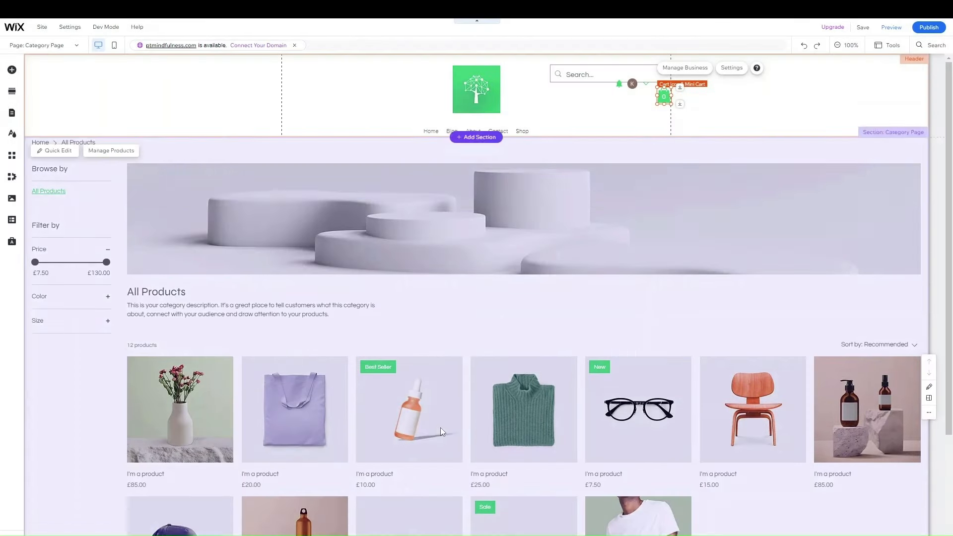
scroll(440, 427, "down", 3)
scroll(440, 427, "up", 3)
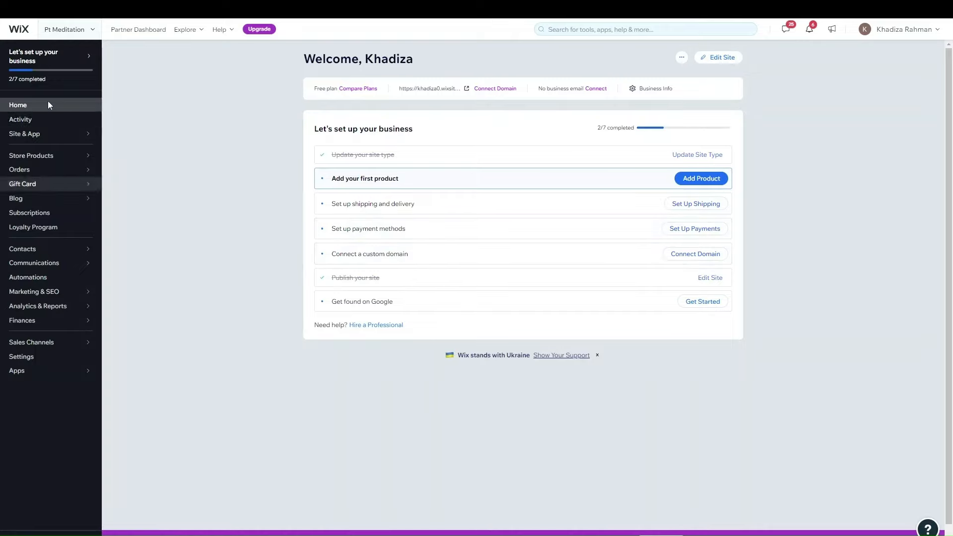
- Open the blog overview in the site's dashboard and review its setup suggestions, post statistics and post templates
mouse_move(59, 308)
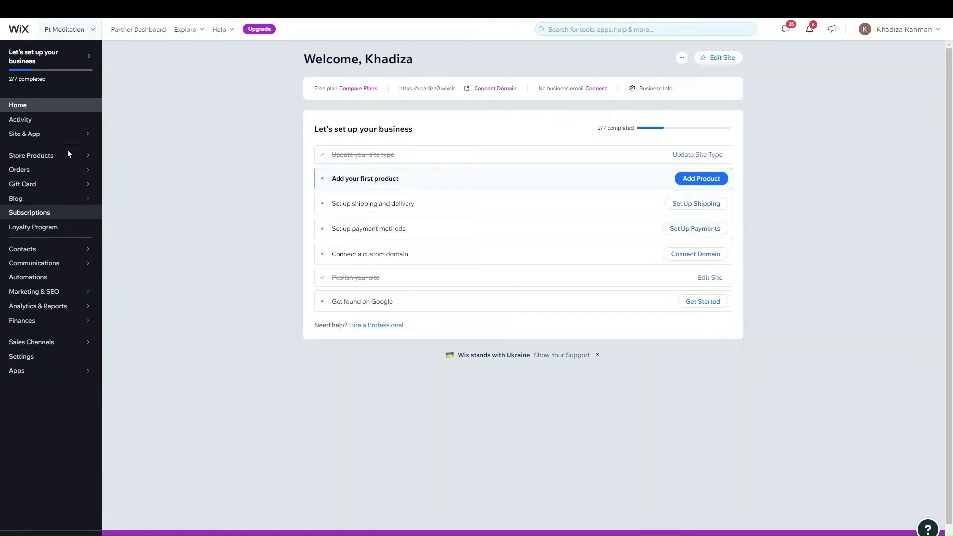
mouse_move(73, 138)
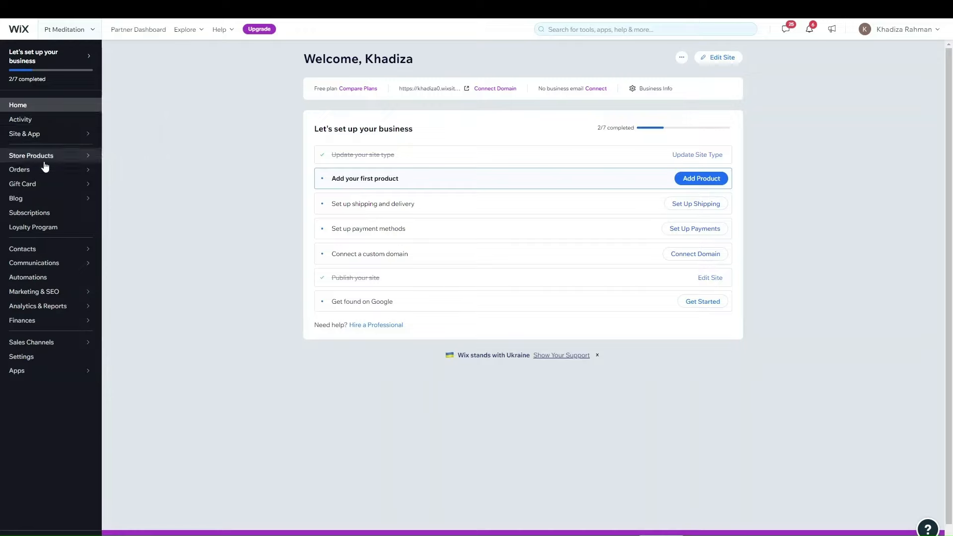
left_click(27, 203)
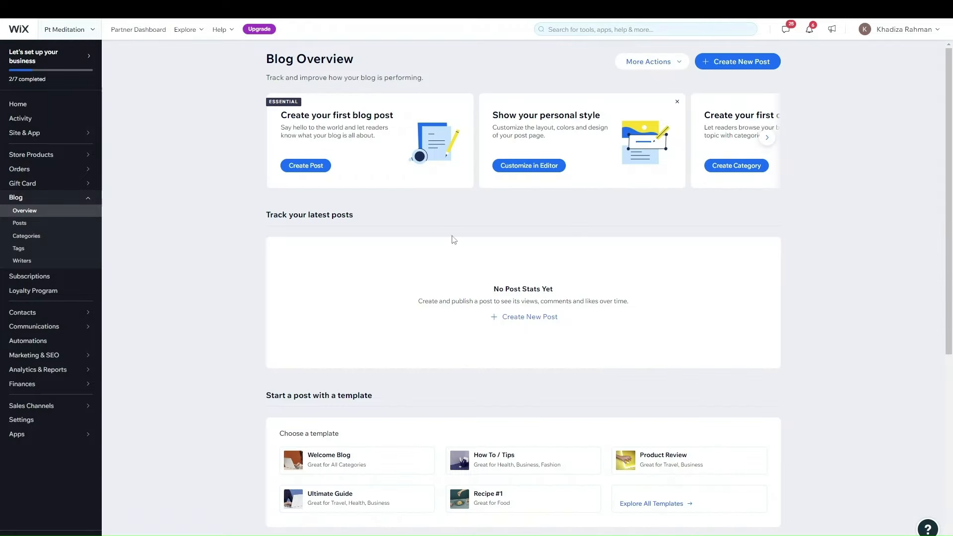
scroll(493, 311, "down", 1)
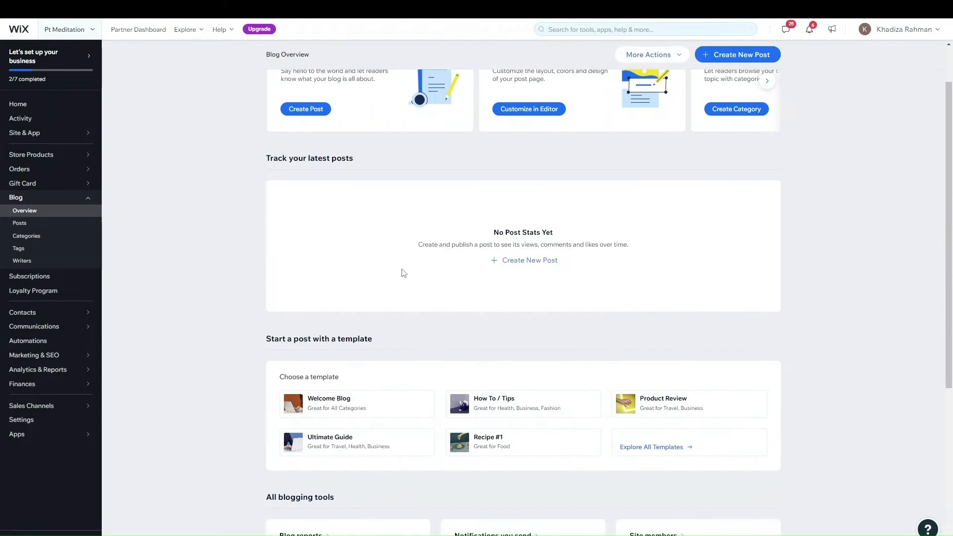
scroll(489, 268, "up", 1)
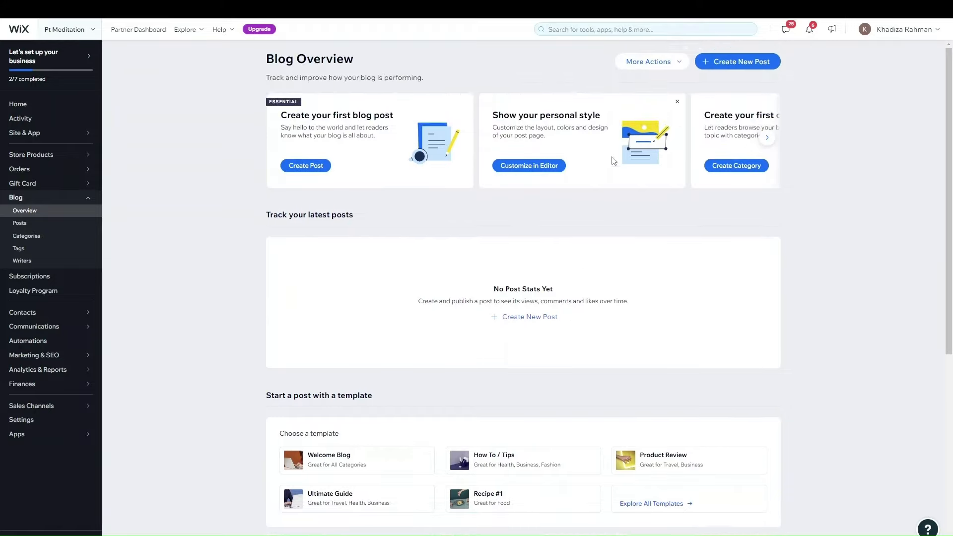
- Create a new blog post with the title "Name of the blog"
left_click(738, 63)
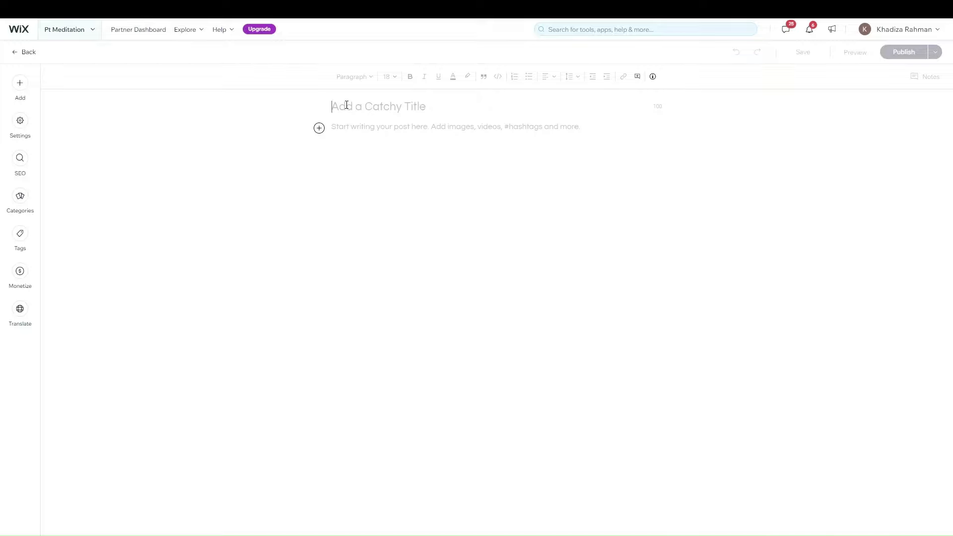
type("NAme of the blog")
left_click(346, 105)
key("BackSpace")
type("a")
left_click(355, 124)
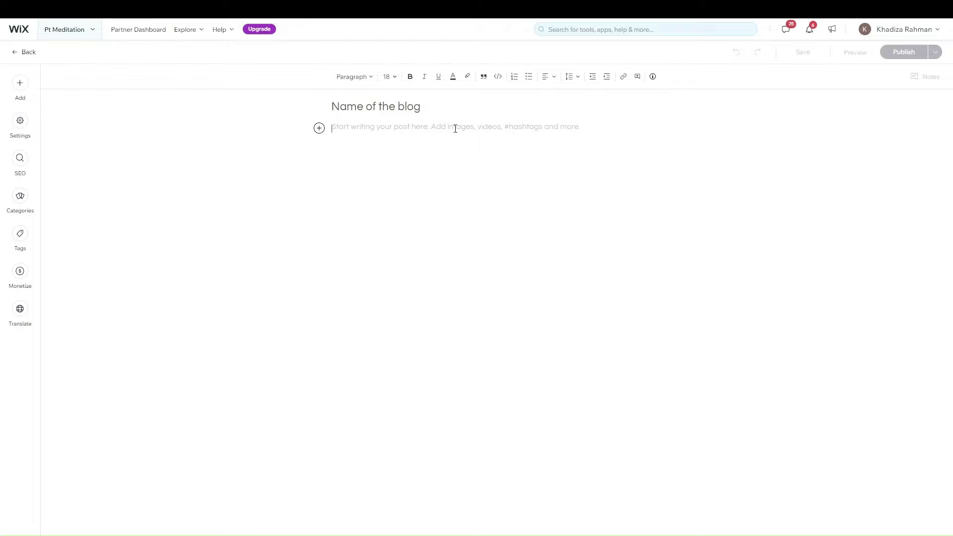
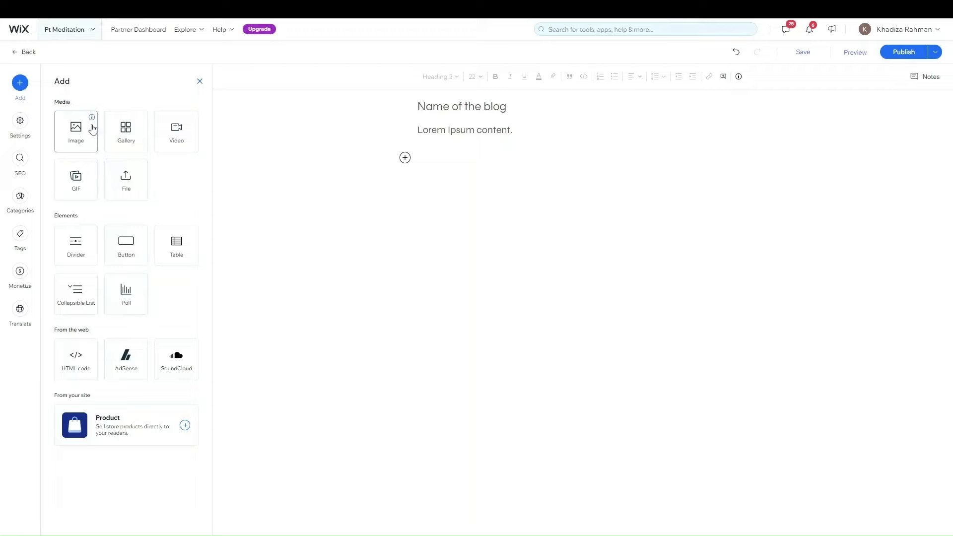
- Save and publish the blog post, and decline promoting it on social media or by email
left_click(442, 158)
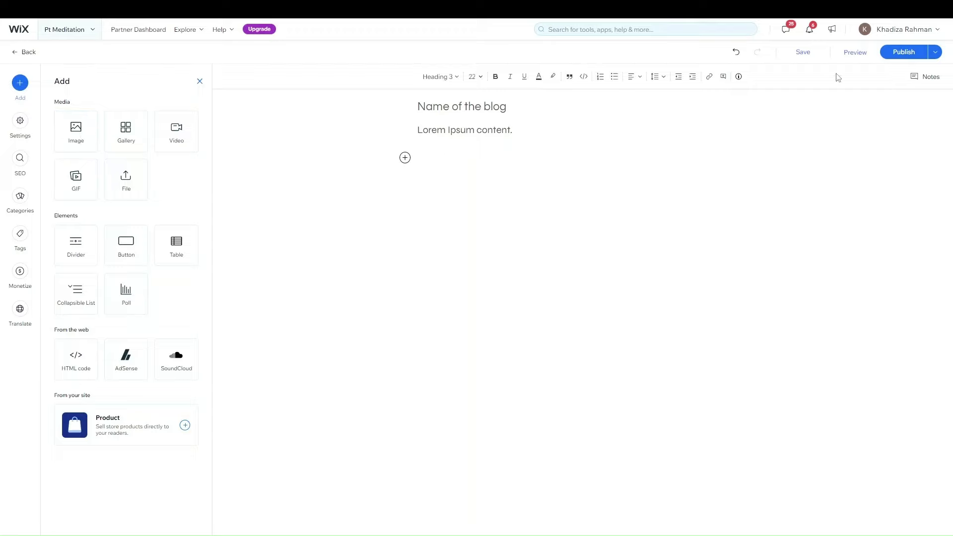
left_click(803, 52)
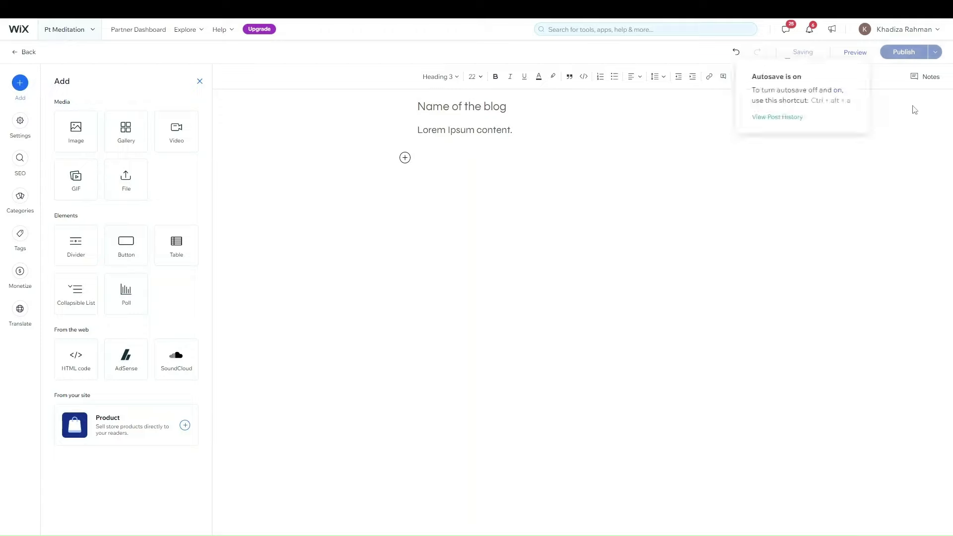
left_click(904, 53)
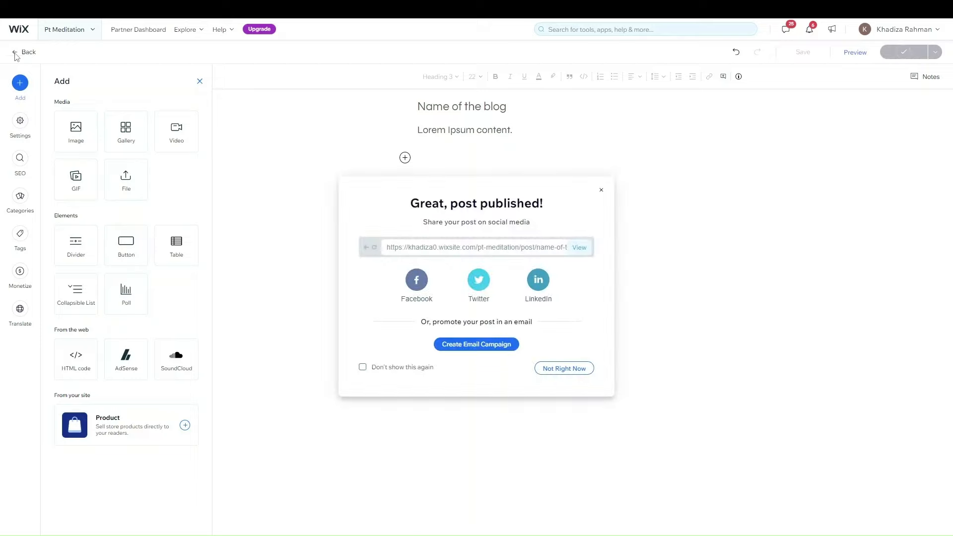
left_click(564, 369)
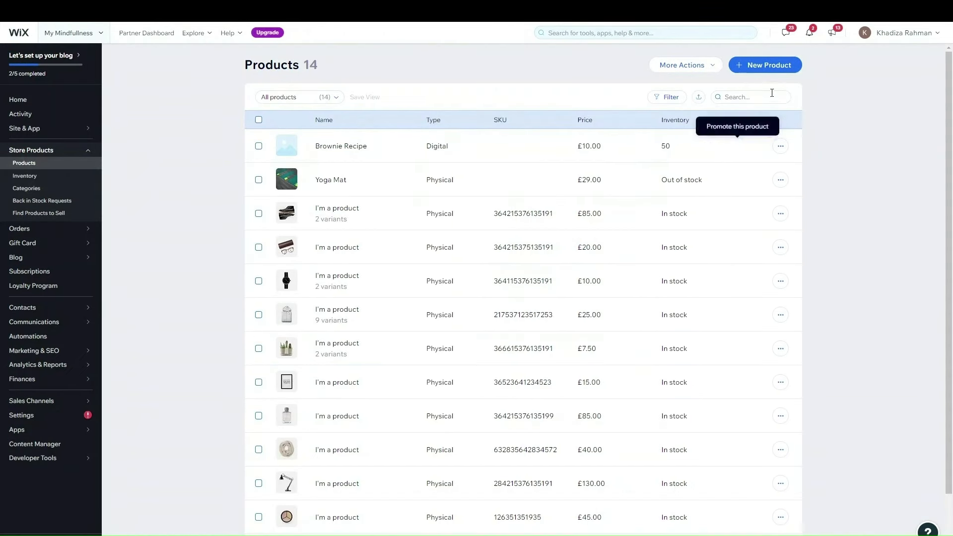
- Create a new physical product in the My Mindfulness store and name it "Wooly Hat"
left_click(768, 67)
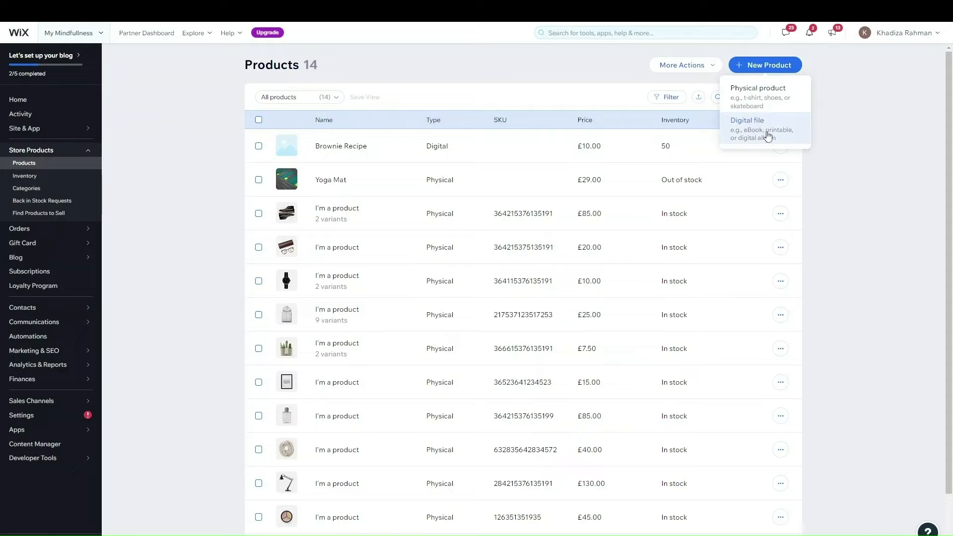
left_click(762, 100)
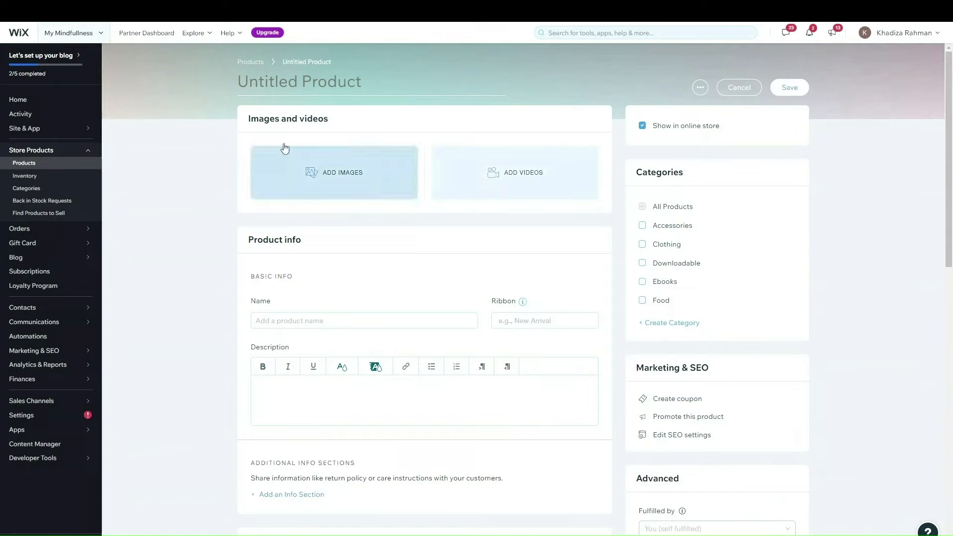
left_click(302, 78)
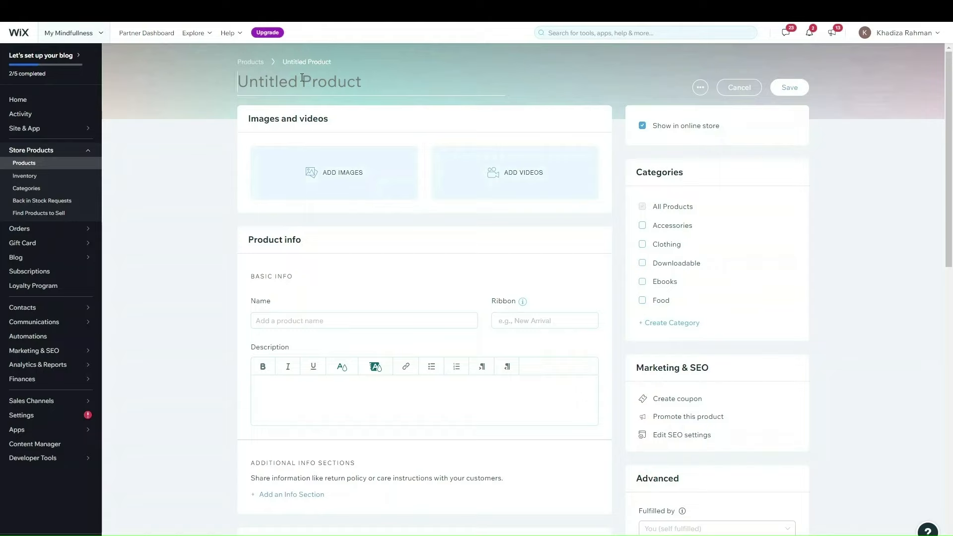
type("Woolyy")
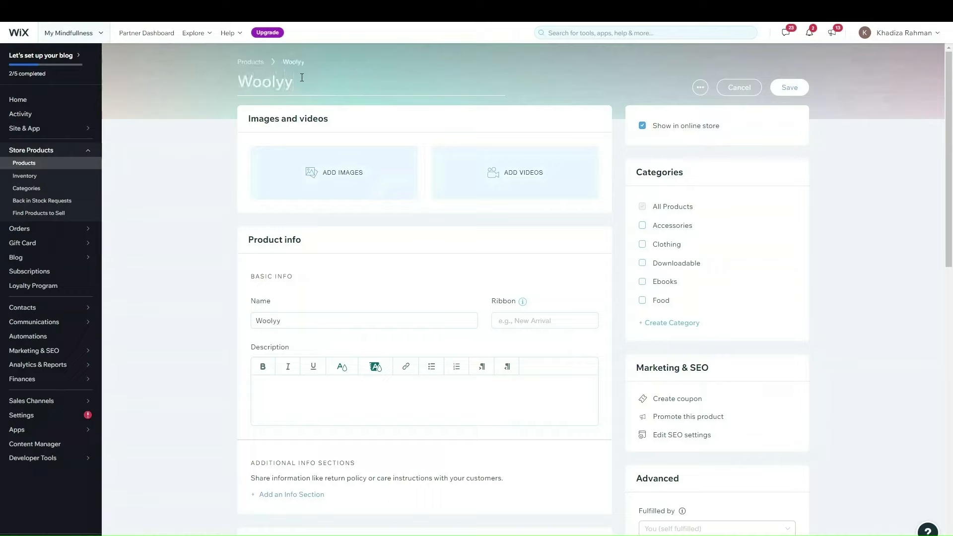
key("BackSpace")
type("Hat")
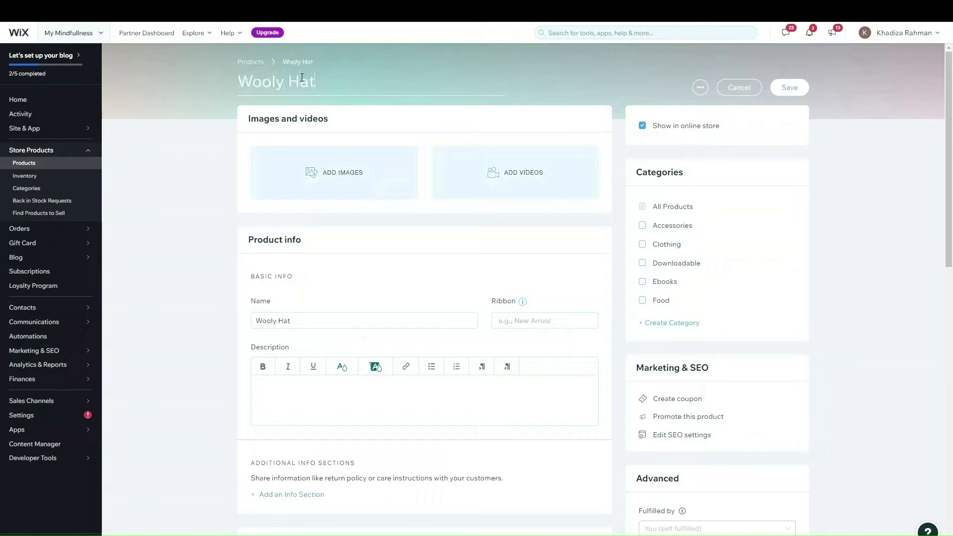
left_click(207, 154)
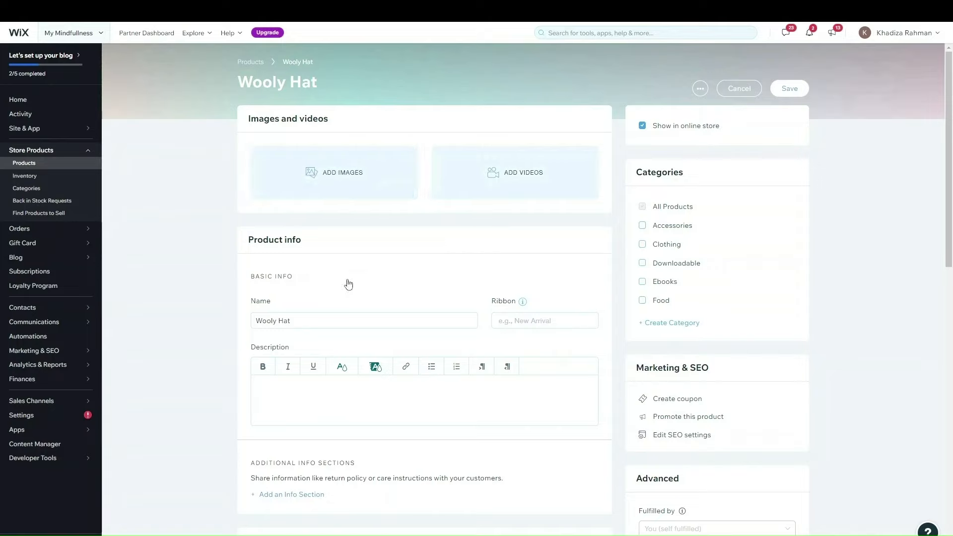
- Choose an image for the hat product from the Media from Wix collection
left_click(342, 177)
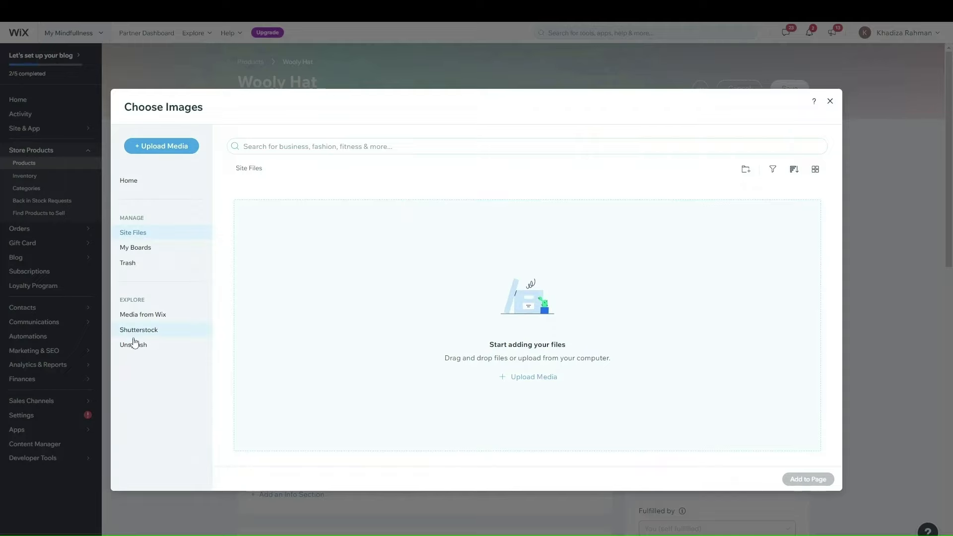
left_click(153, 318)
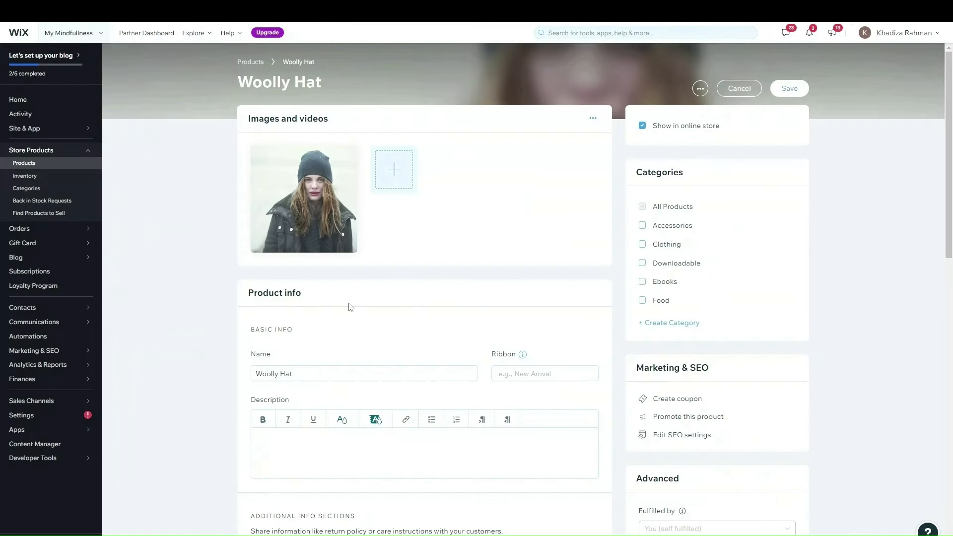
- Check the options for adding further images and videos to the product, including the video chooser
left_click(381, 174)
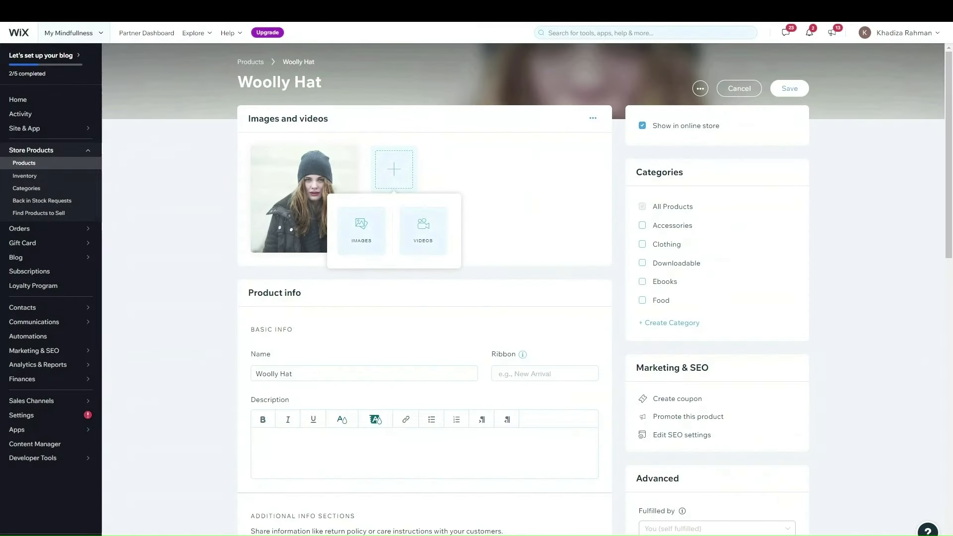
left_click(216, 167)
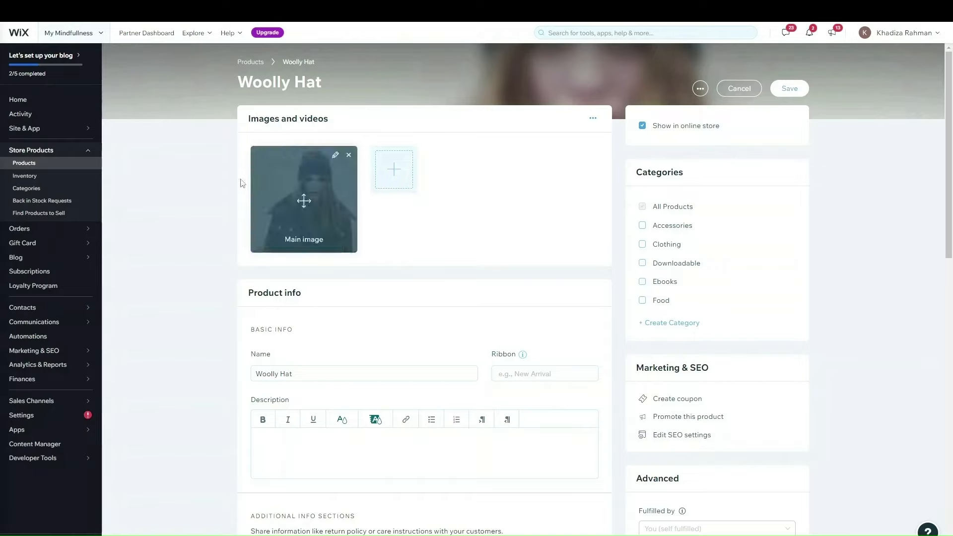
left_click(380, 179)
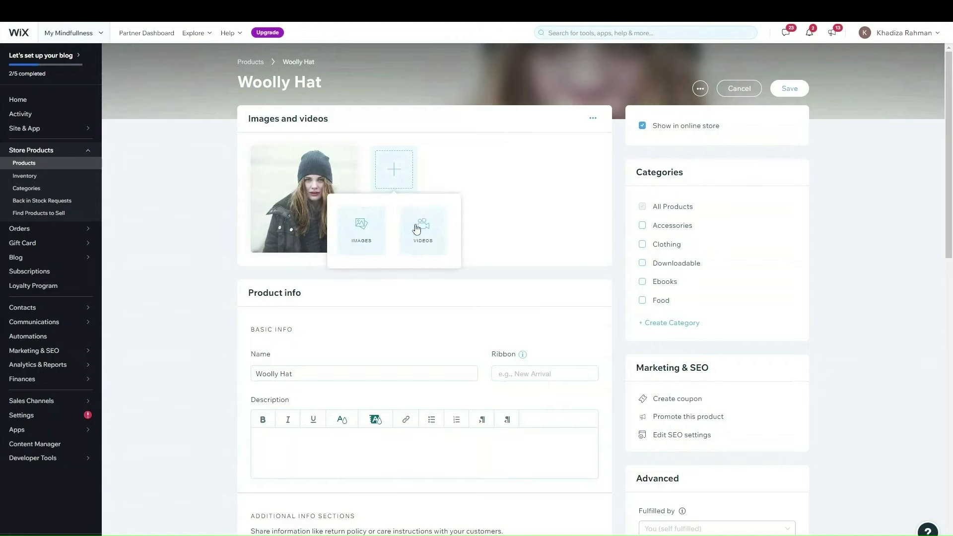
left_click(418, 232)
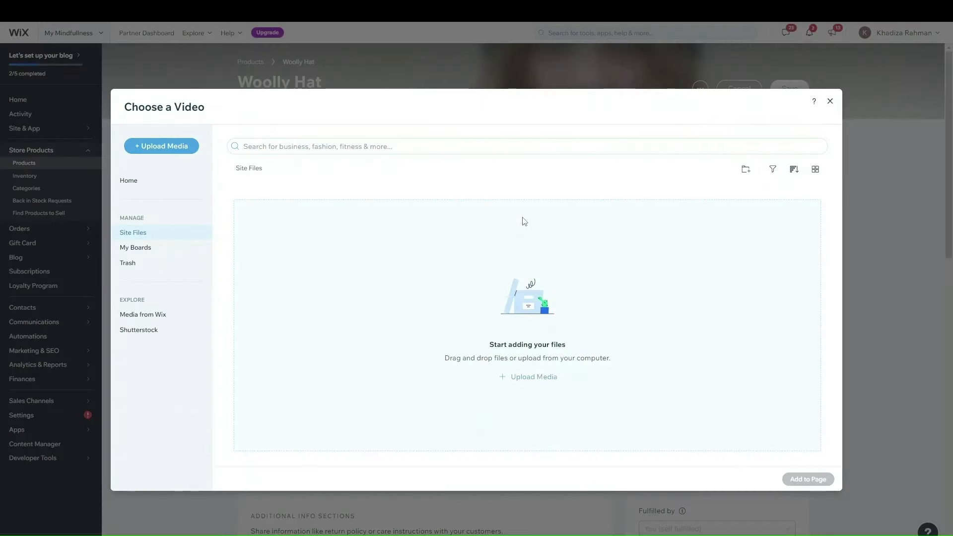
left_click(830, 101)
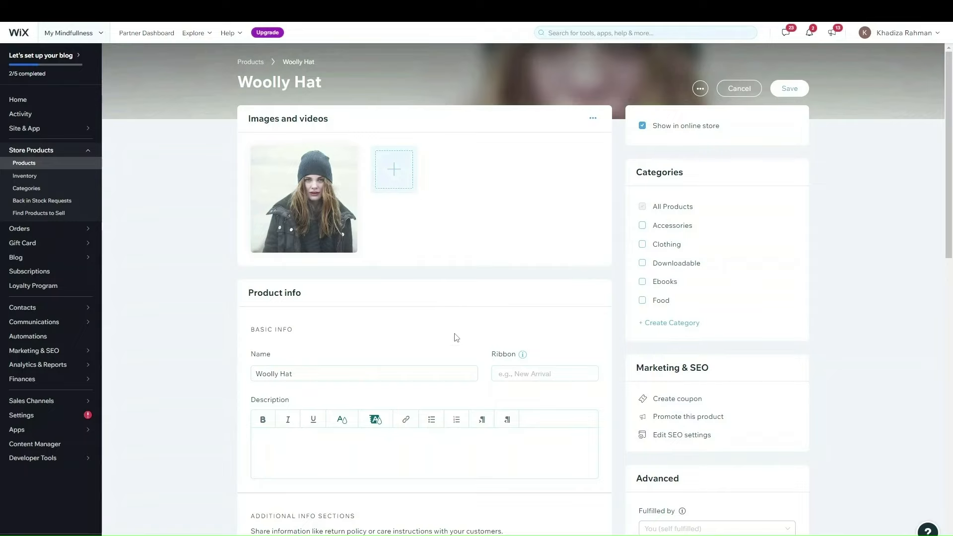
- Examine the product's name, ribbon and description fields, including the text colour palette for the description
scroll(456, 337, "down", 2)
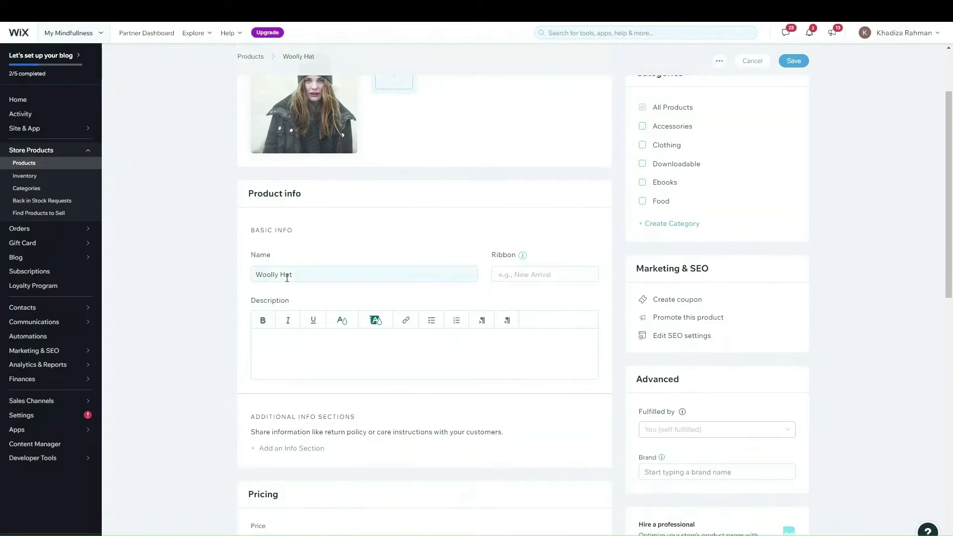
double_click(262, 301)
left_click(308, 363)
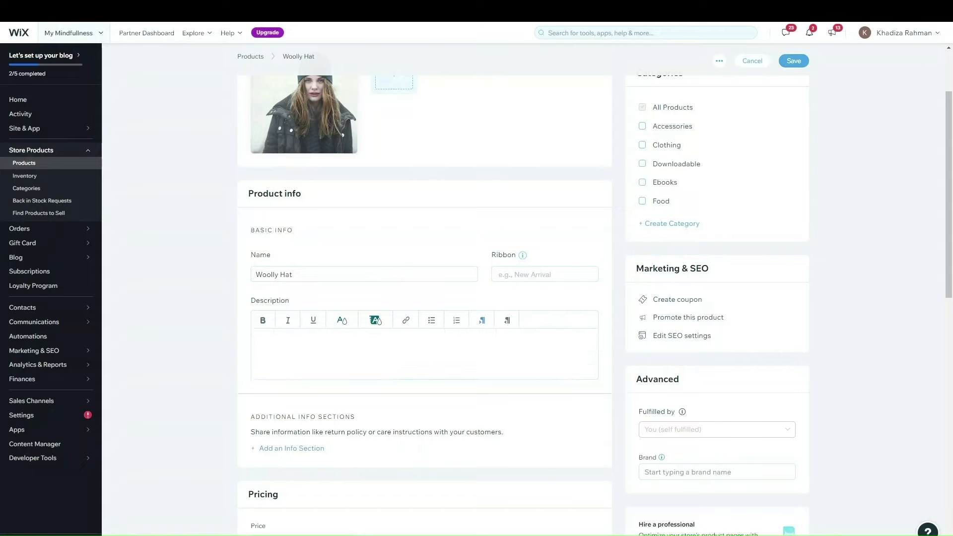
mouse_move(48, 327)
left_click(527, 276)
left_click(415, 356)
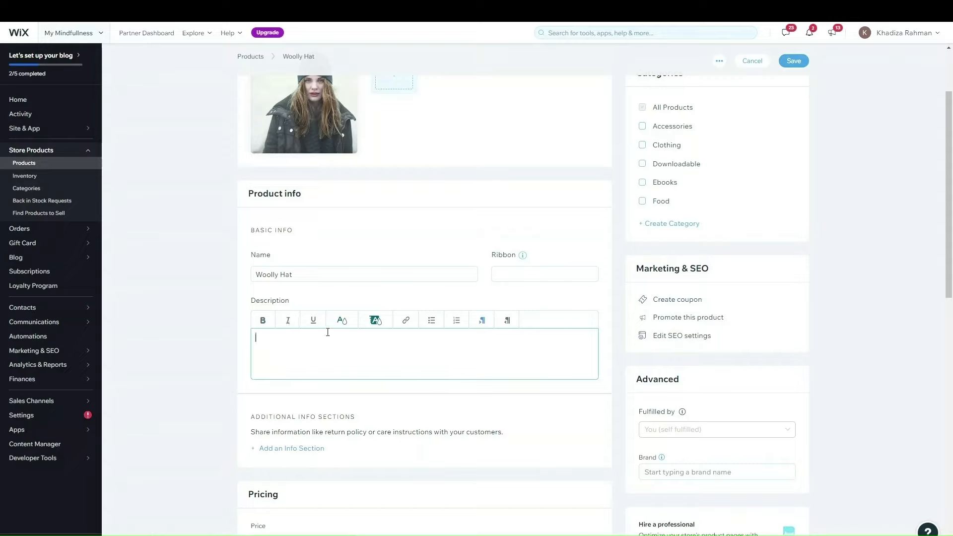
left_click(342, 320)
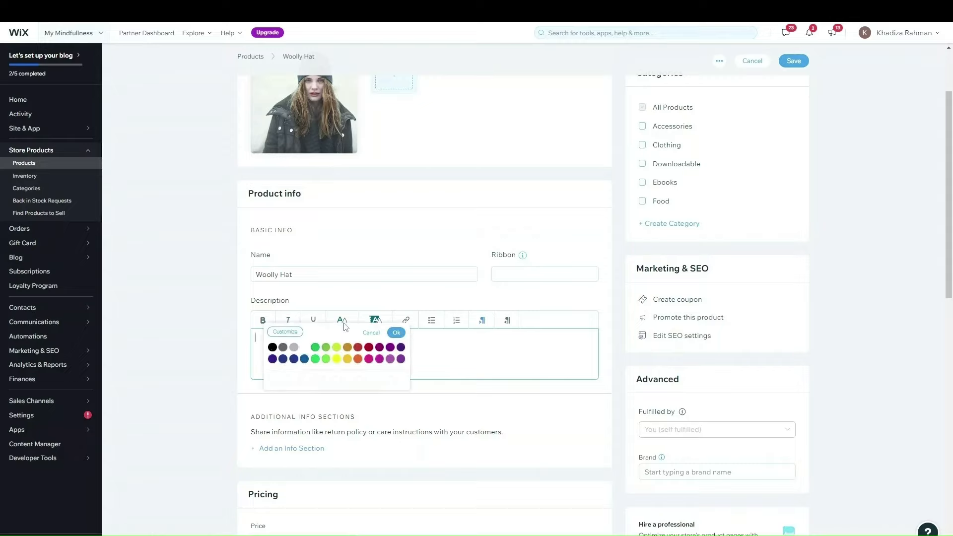
left_click(454, 344)
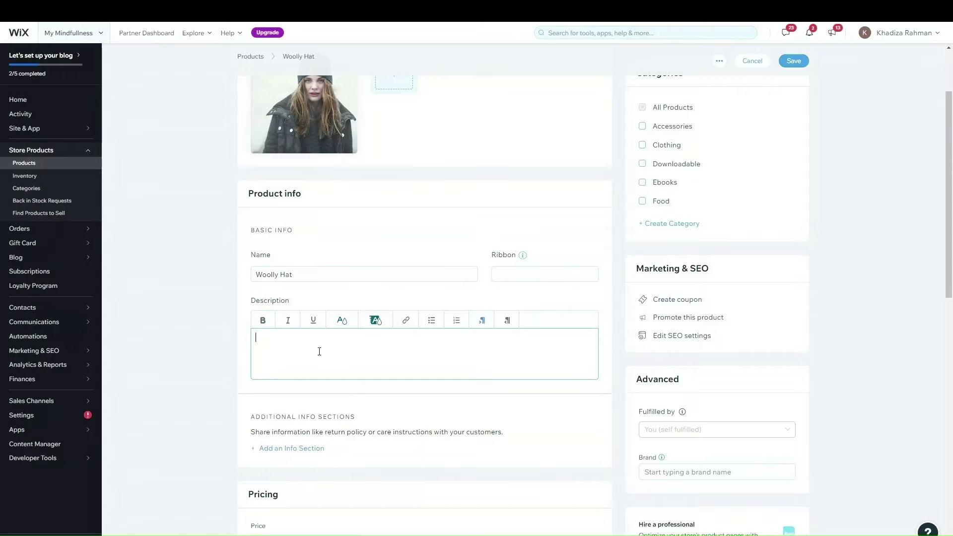
- Check the link option for the product description
left_click(405, 320)
left_click(440, 341)
- Add an info section titled "How to care for your product" with the description "Information" to the product
scroll(539, 336, "down", 2)
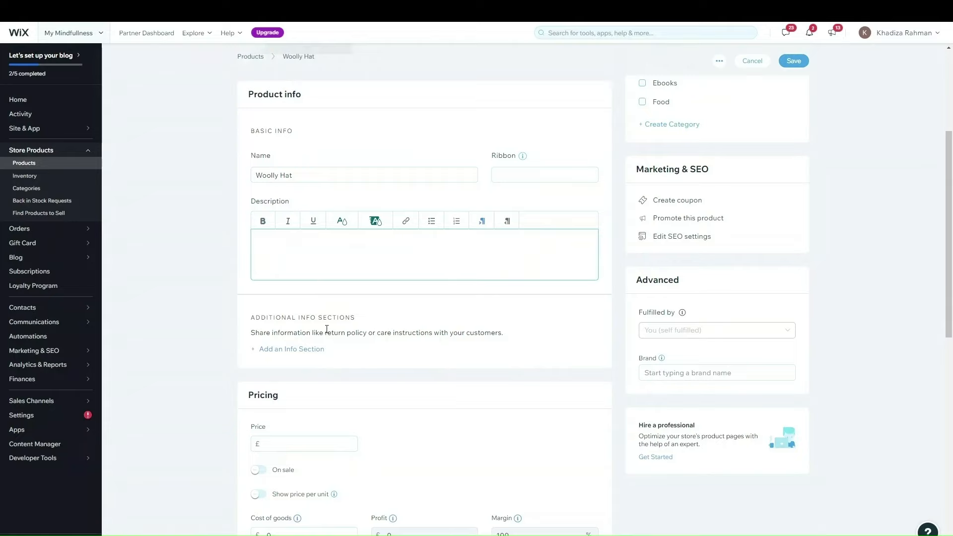
left_click(298, 350)
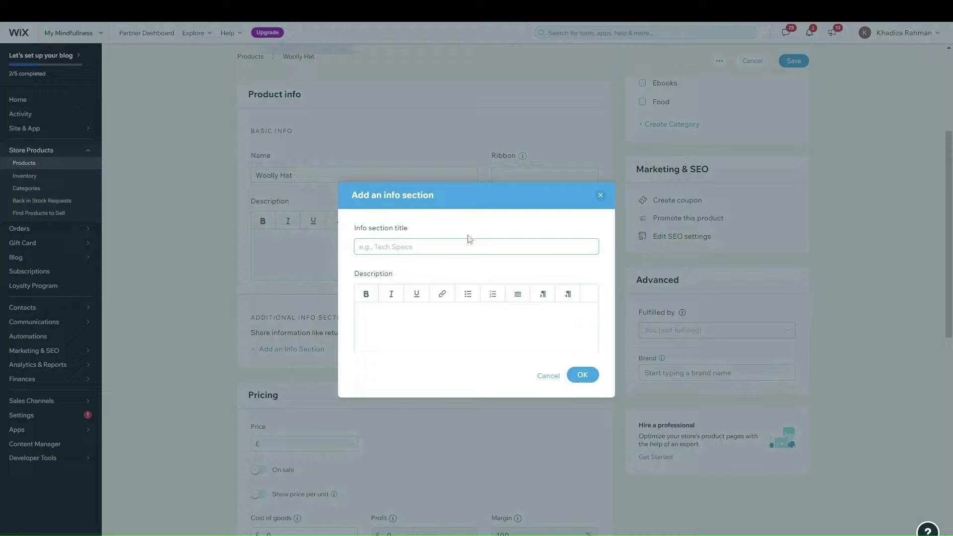
left_click(423, 247)
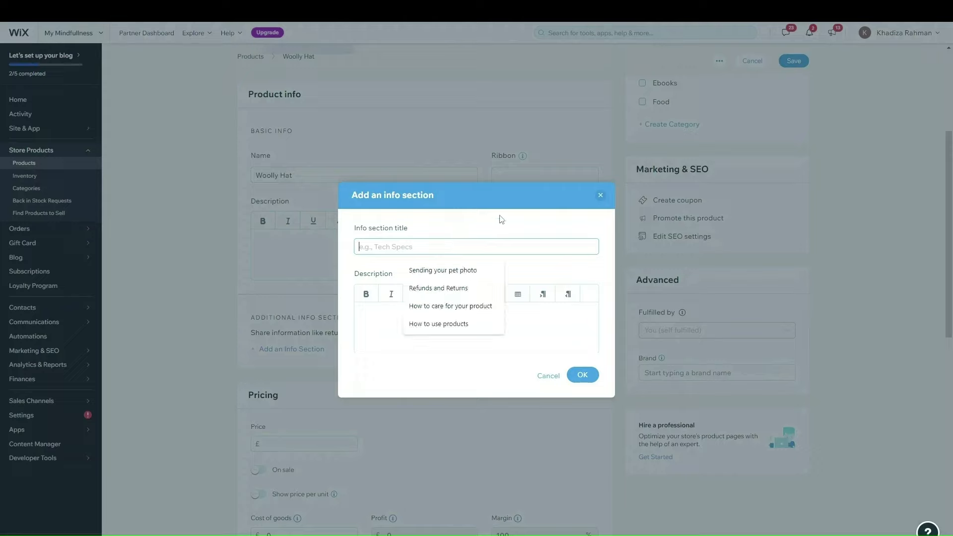
left_click(394, 259)
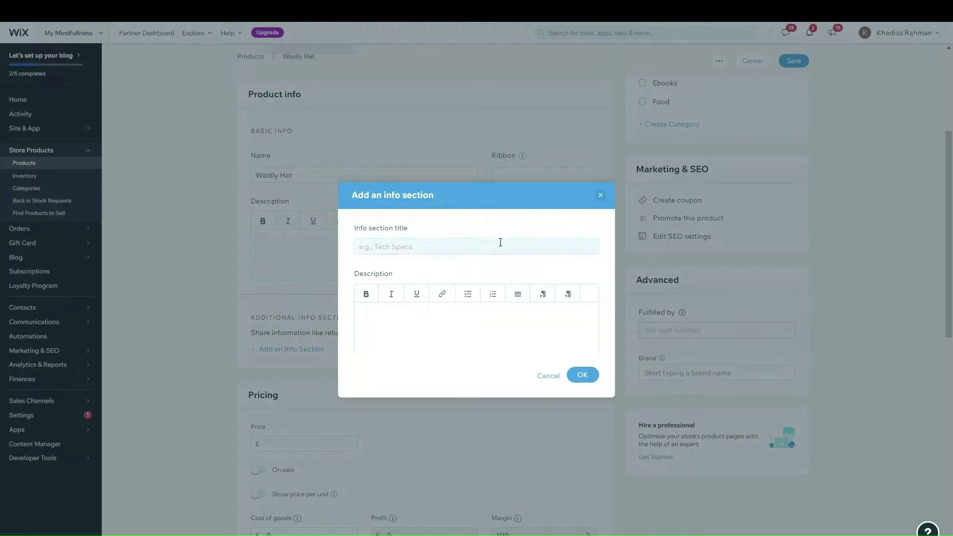
left_click(380, 251)
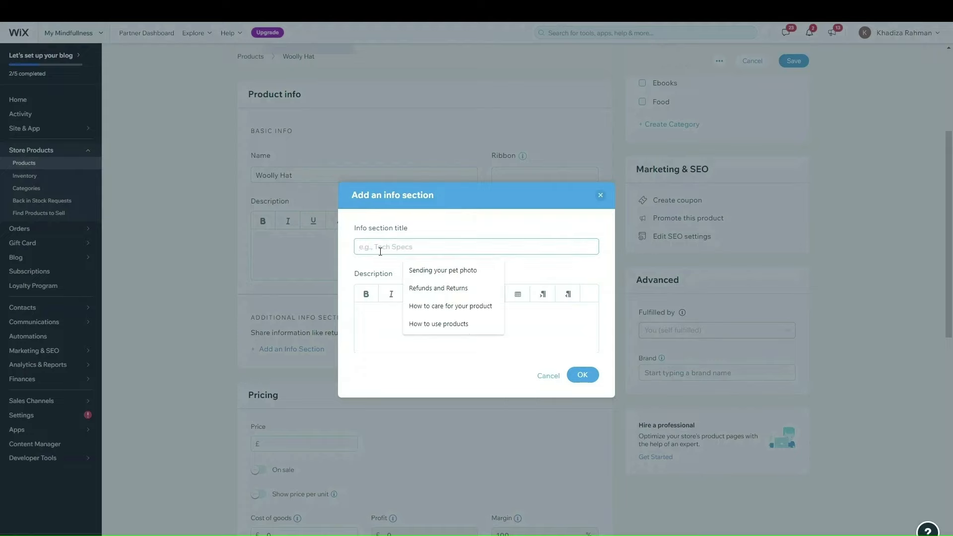
left_click(431, 306)
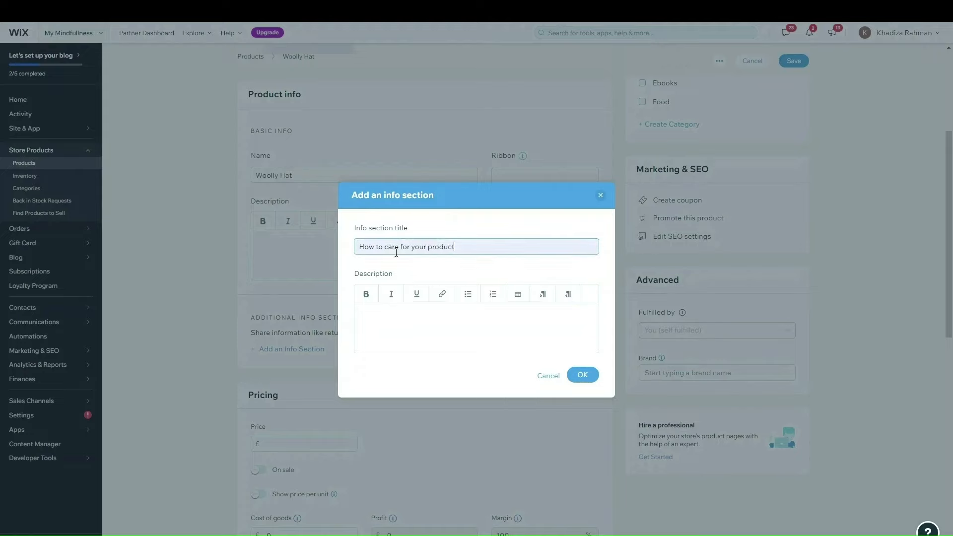
left_click(398, 314)
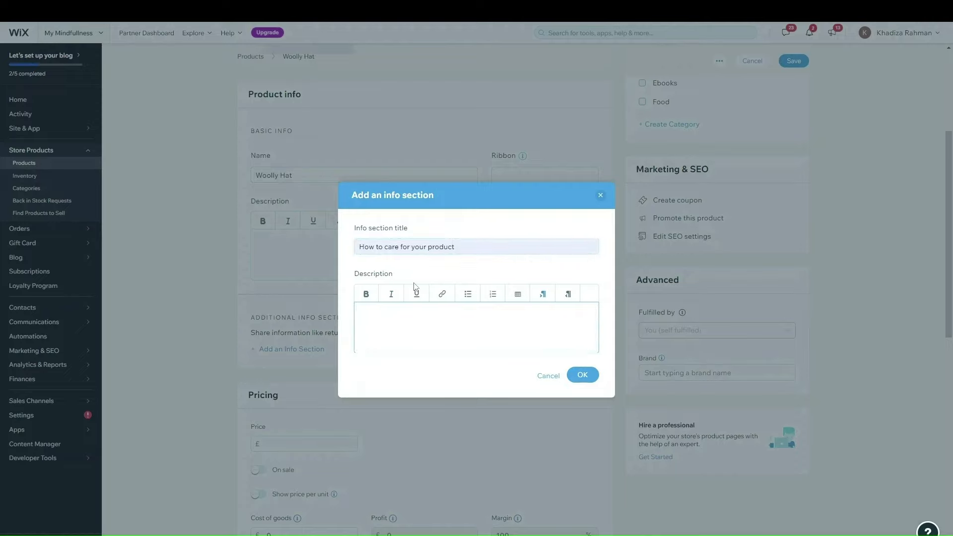
type("Information")
left_click(582, 376)
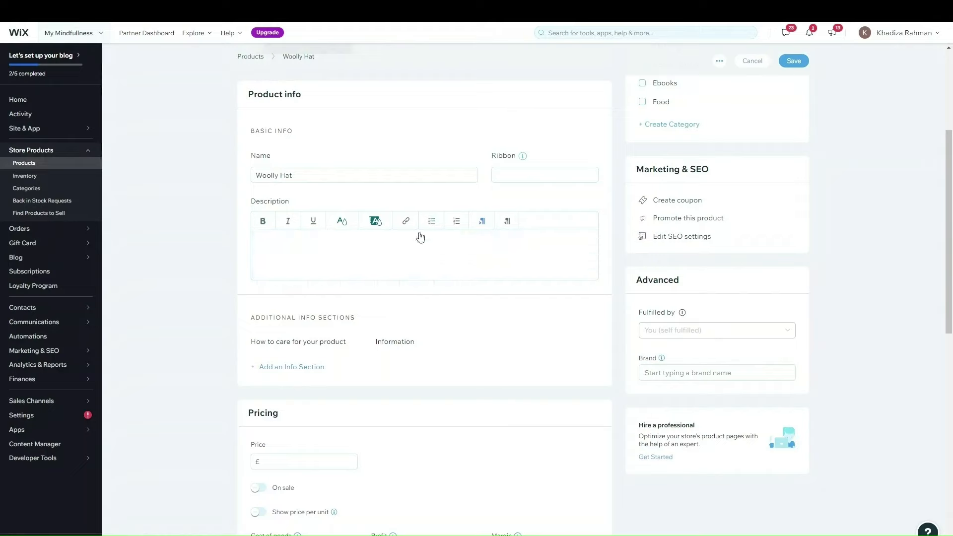
- Examine the product's pricing fields, including the explanation of the price-per-unit setting
scroll(430, 383, "down", 4)
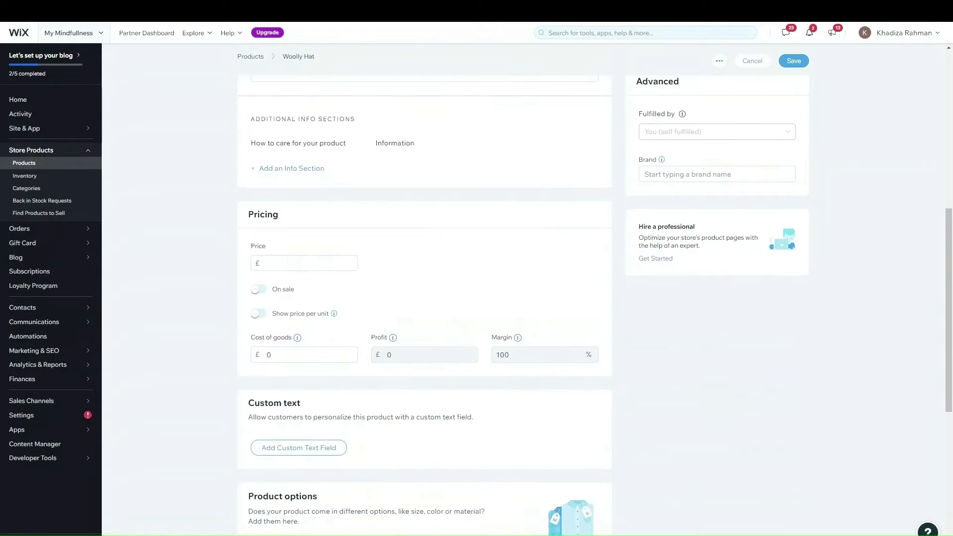
left_click(310, 261)
left_click(406, 263)
scroll(527, 298, "up", 1)
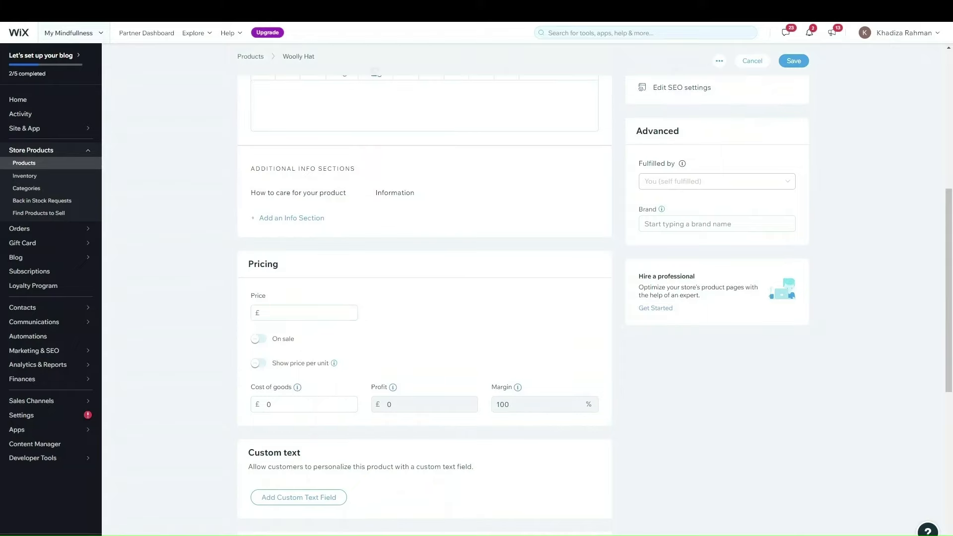
scroll(475, 345, "down", 2)
mouse_move(334, 263)
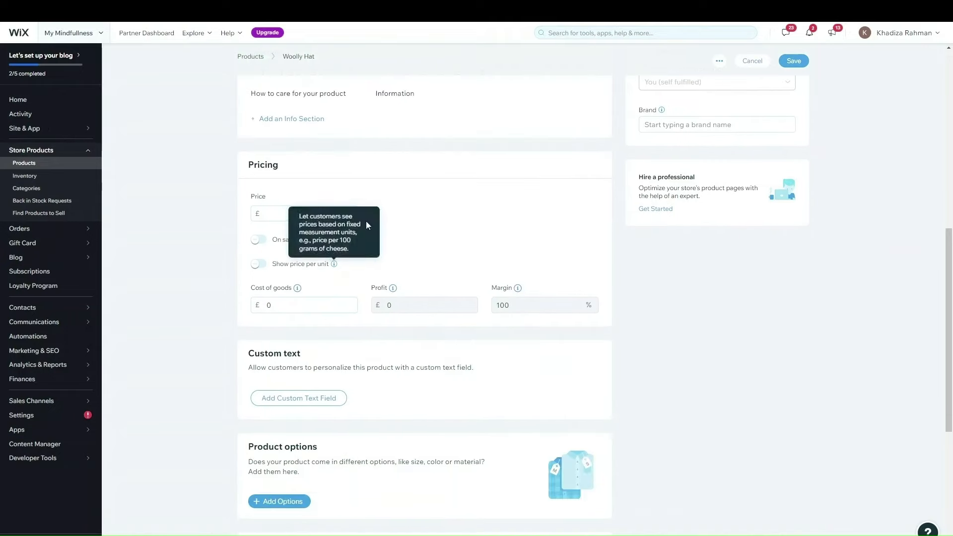
scroll(367, 224, "up", 8)
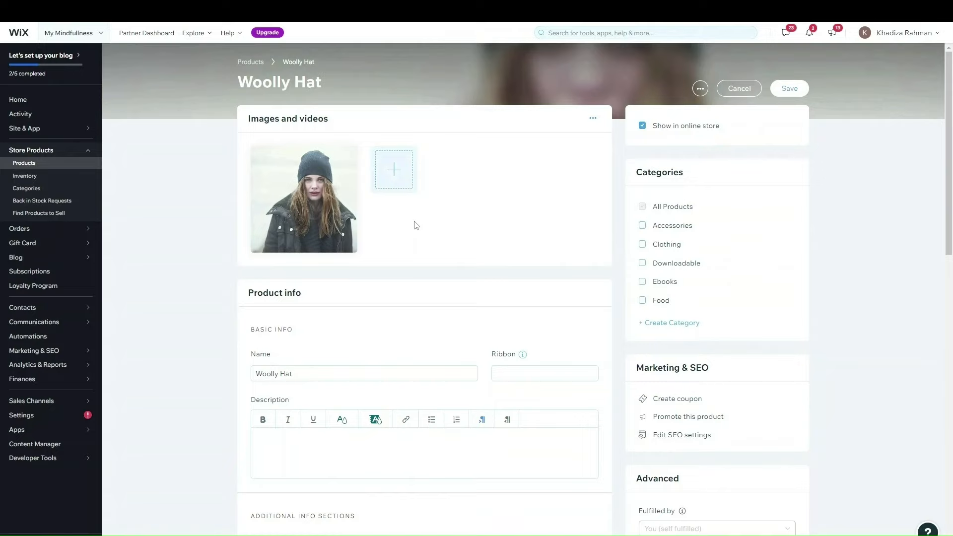
scroll(451, 217, "down", 9)
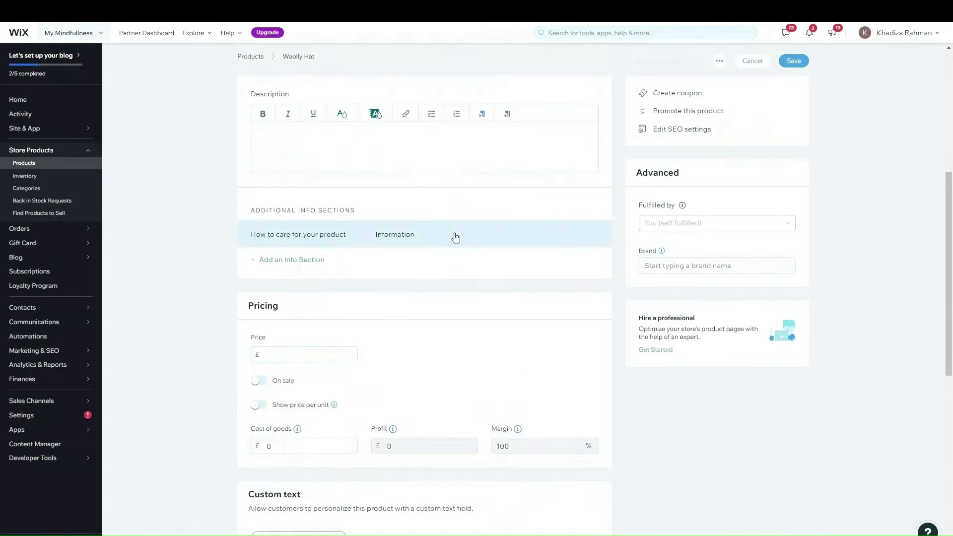
- Set the product's price to £12 and put it on sale with a 10% discount
left_click(342, 213)
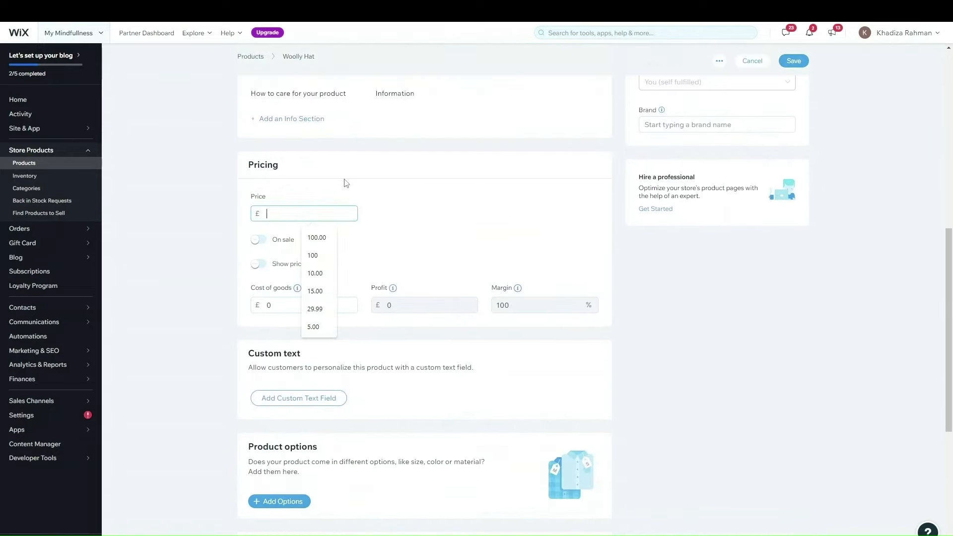
type("12")
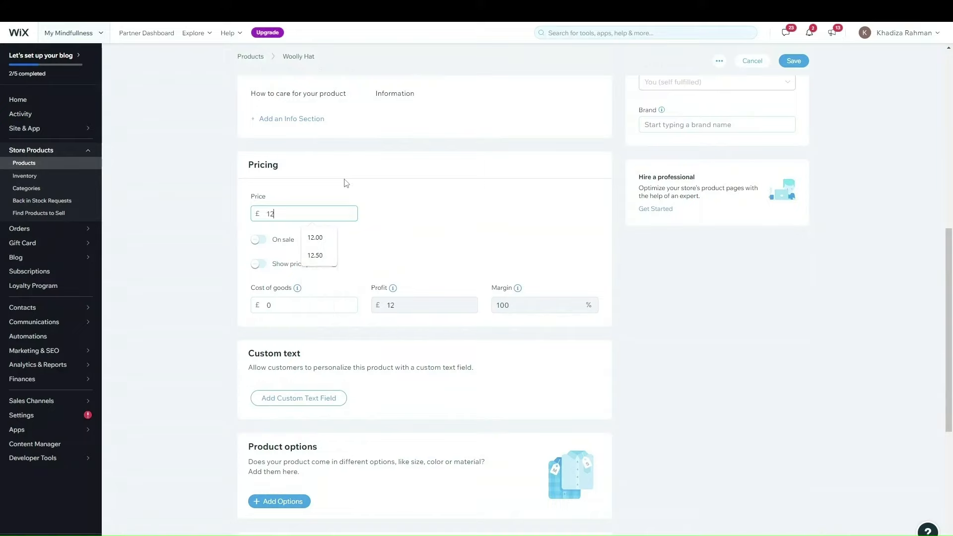
left_click(401, 228)
left_click(258, 240)
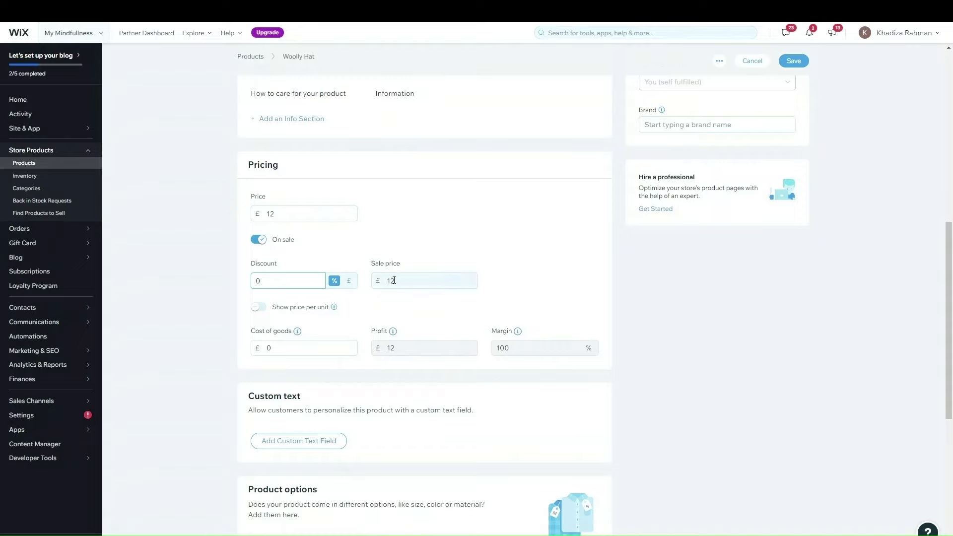
left_click_drag(293, 279, 199, 272)
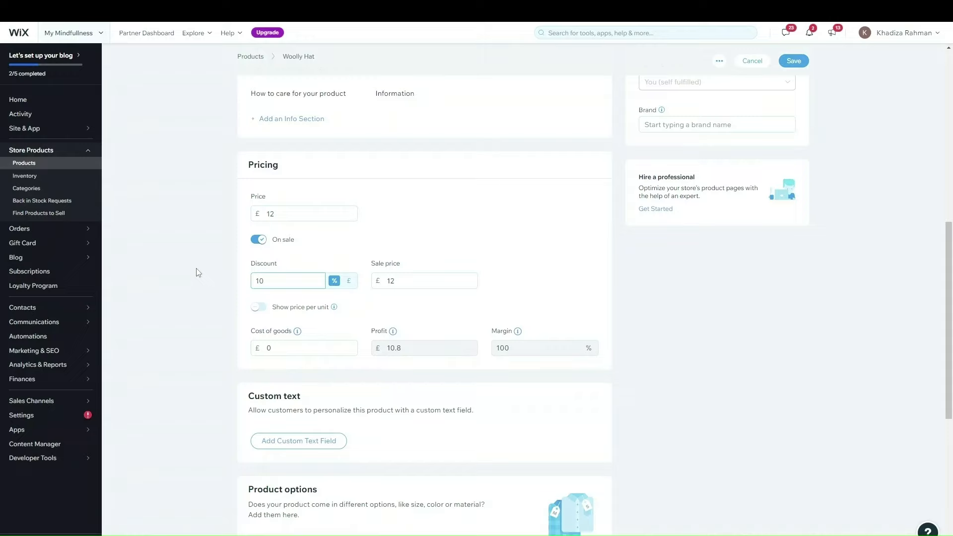
left_click(249, 386)
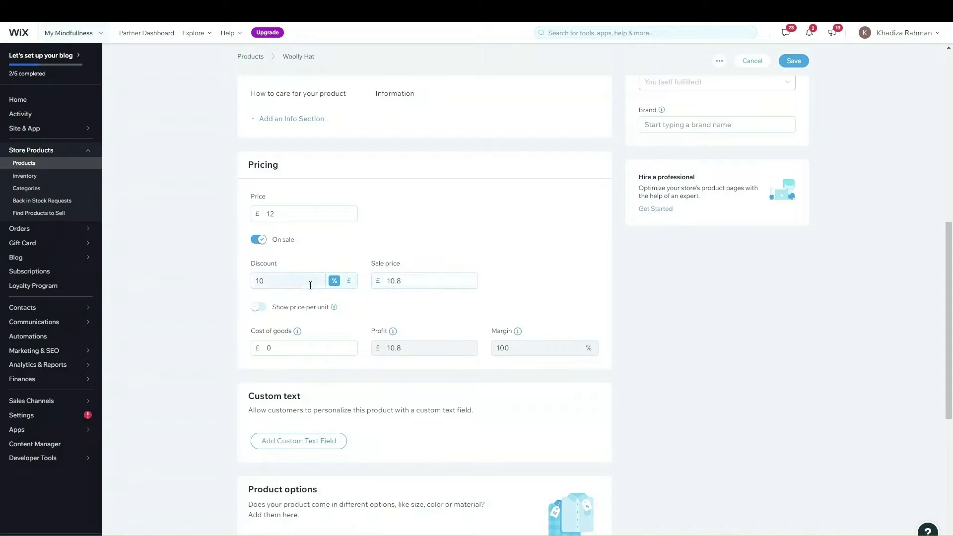
- Try a discount in pounds, return to a percentage discount and set it to 5%
left_click(348, 281)
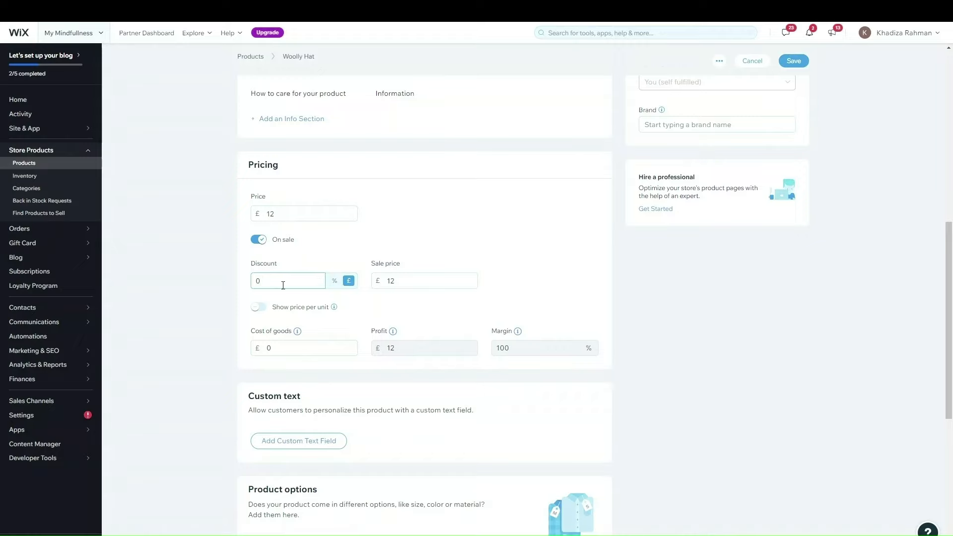
left_click(333, 281)
type("5")
left_click(408, 224)
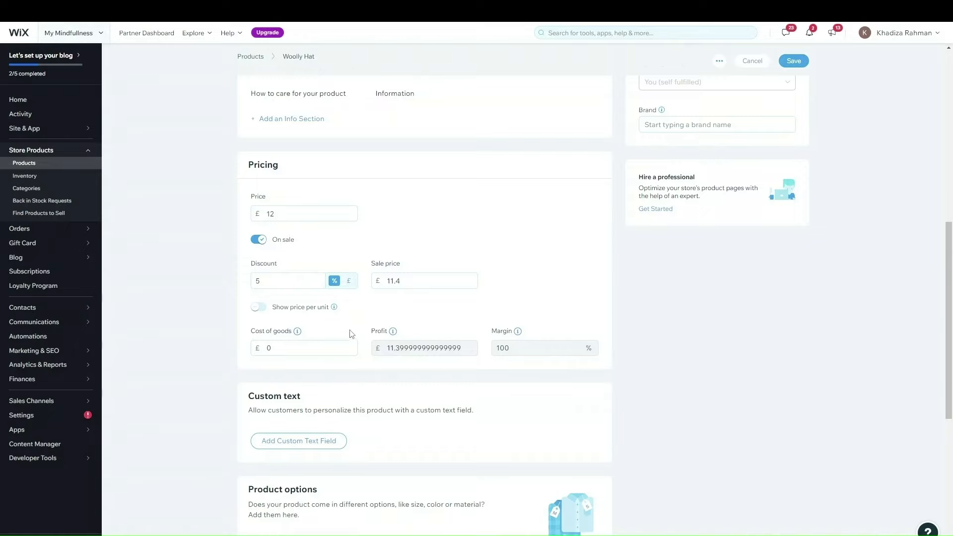
- Turn on the price-per-unit display to view its quantity and base unit fields, and turn it off again
left_click(258, 307)
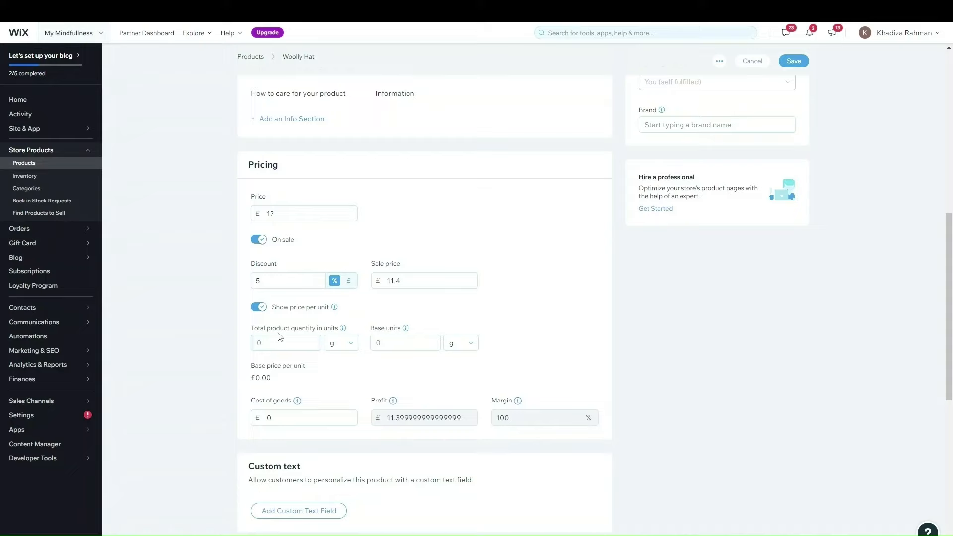
left_click(259, 307)
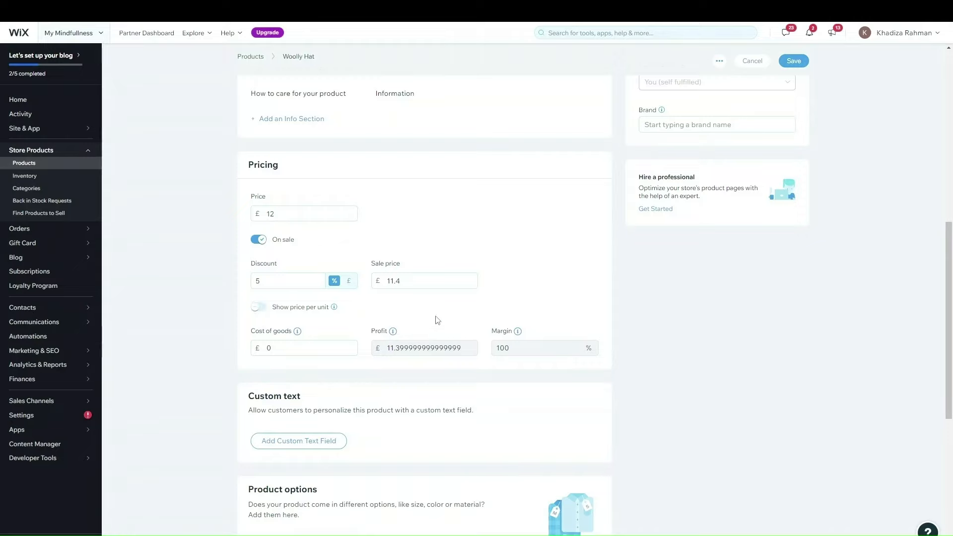
- Set the product's cost of goods to £10
left_click(290, 346)
type("10")
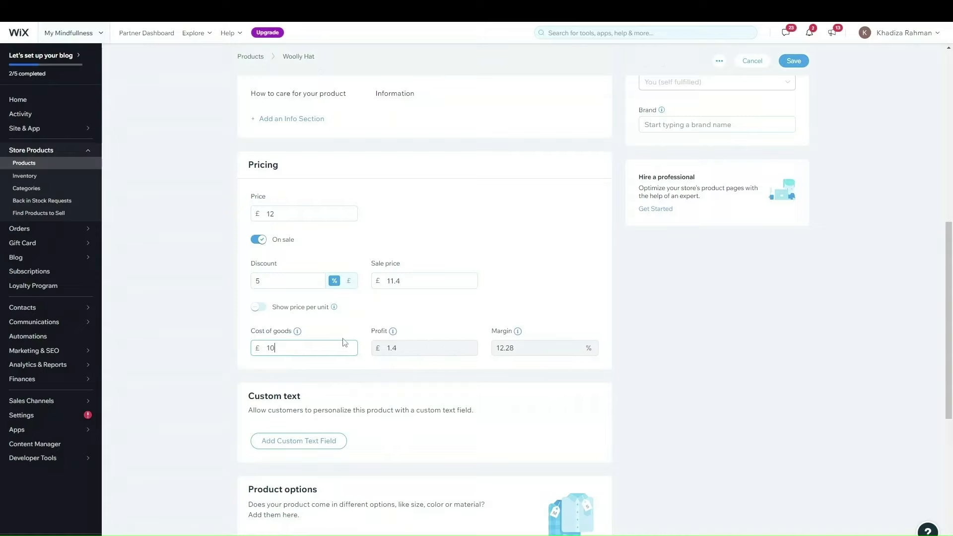
left_click(422, 222)
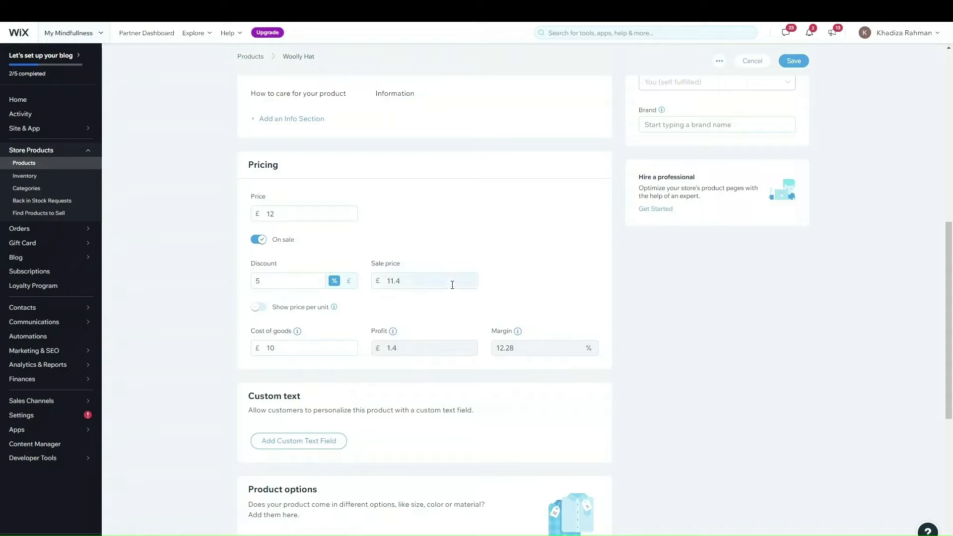
- Review the product form from the image and product info down to the pricing, profit and margin
scroll(499, 247, "down", 2)
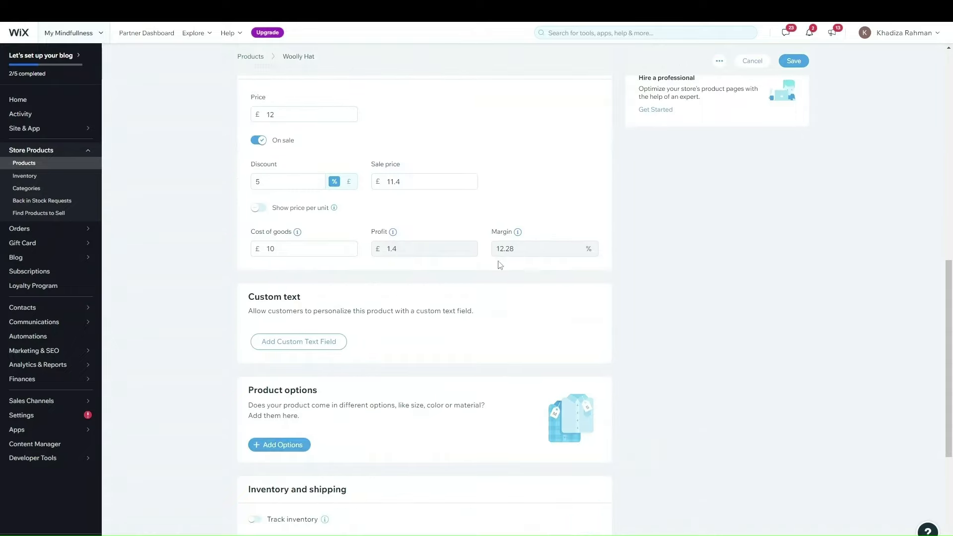
scroll(322, 199, "up", 2)
scroll(319, 206, "down", 2)
scroll(198, 206, "up", 2)
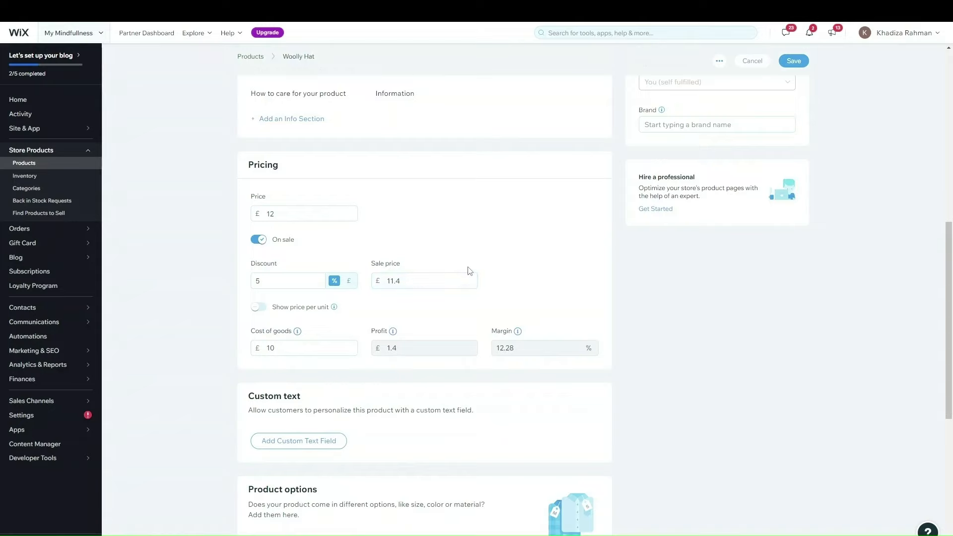
scroll(468, 270, "up", 9)
mouse_move(309, 202)
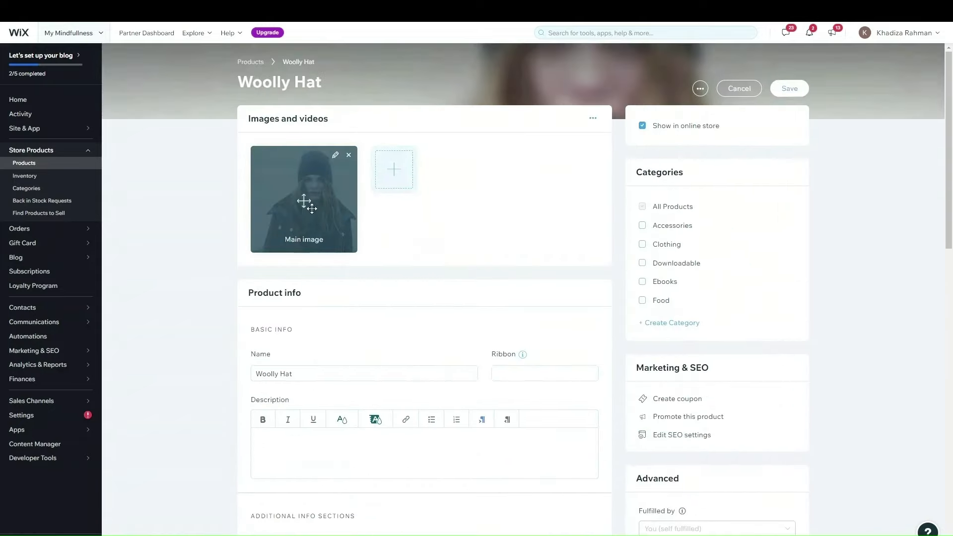
scroll(529, 390, "down", 9)
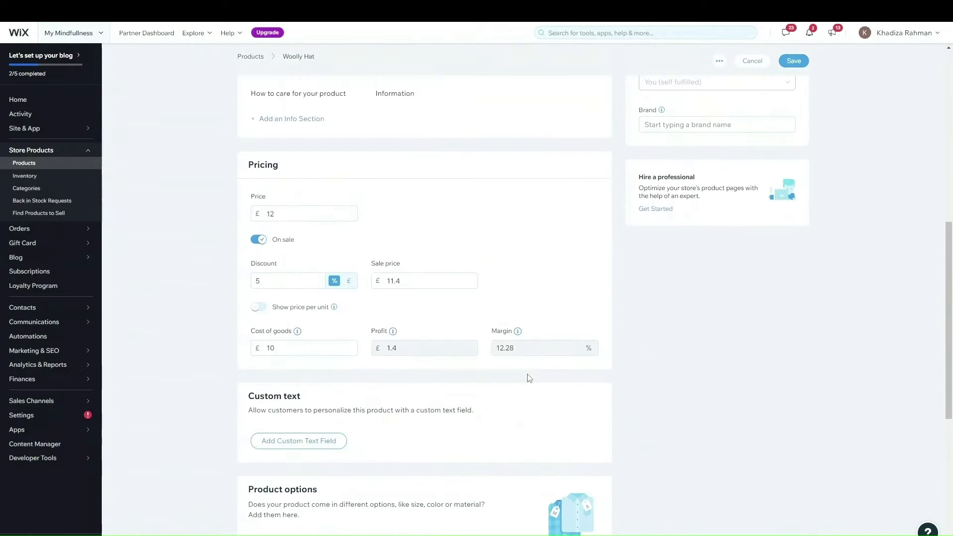
scroll(476, 273, "up", 4)
scroll(475, 273, "up", 5)
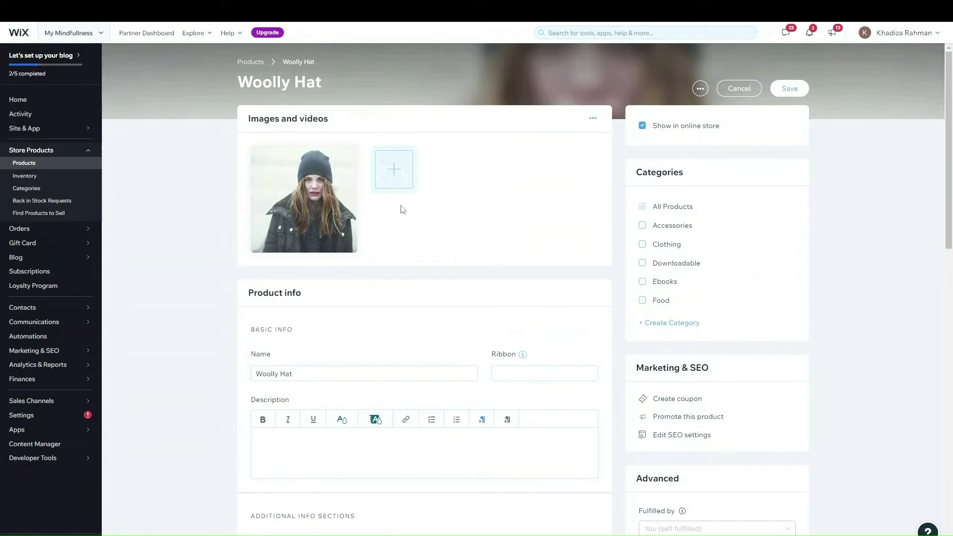
scroll(412, 211, "down", 8)
scroll(308, 276, "up", 2)
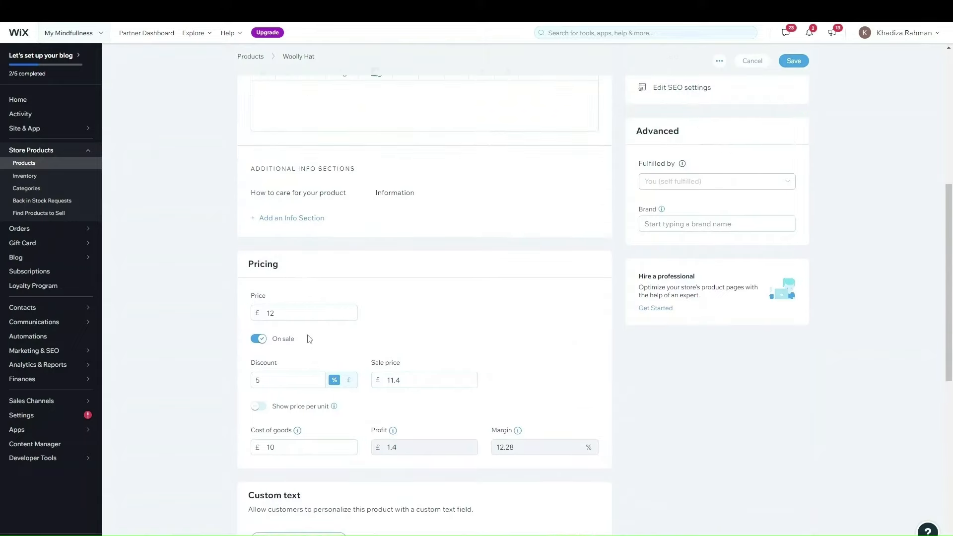
scroll(298, 361, "down", 4)
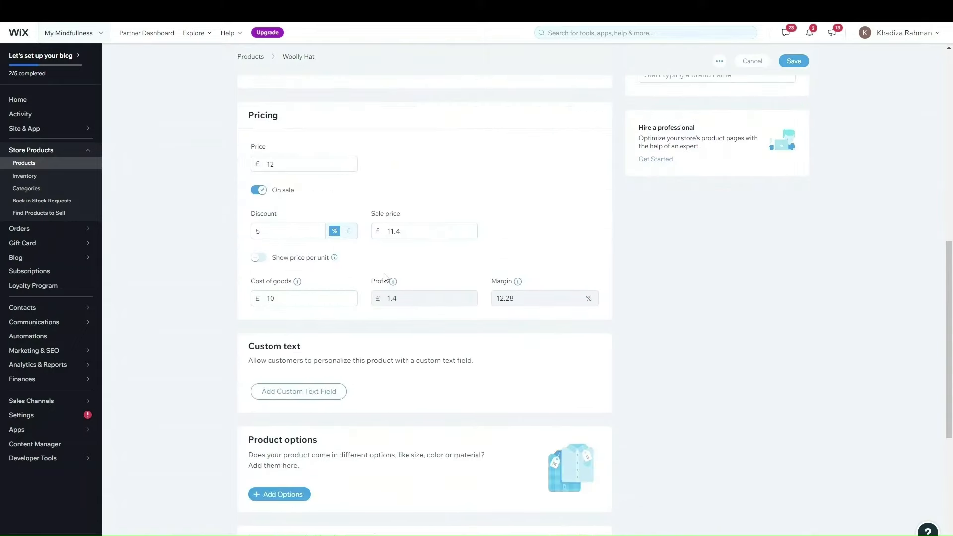
- Start a new product option for the Woolly Hat named Color, shown on the product page as color
scroll(329, 274, "down", 2)
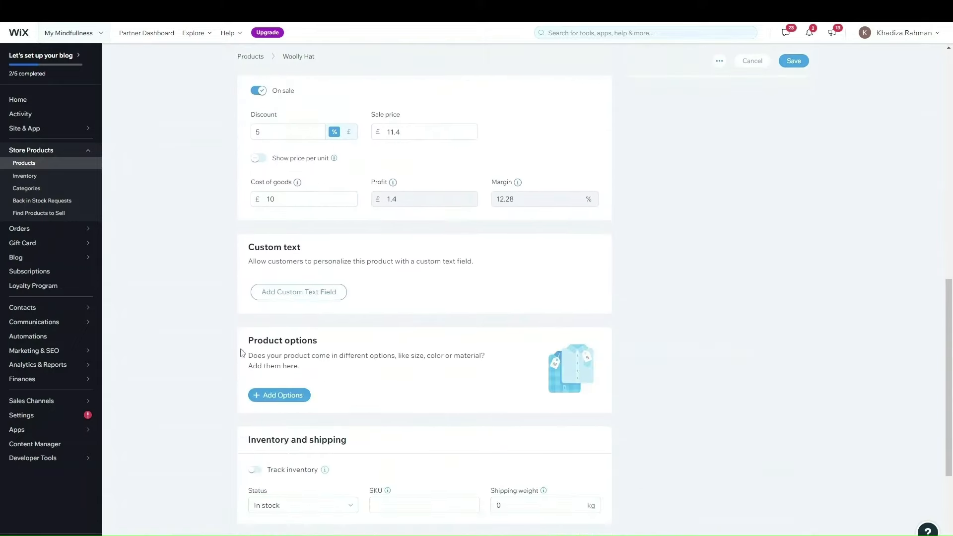
left_click(283, 395)
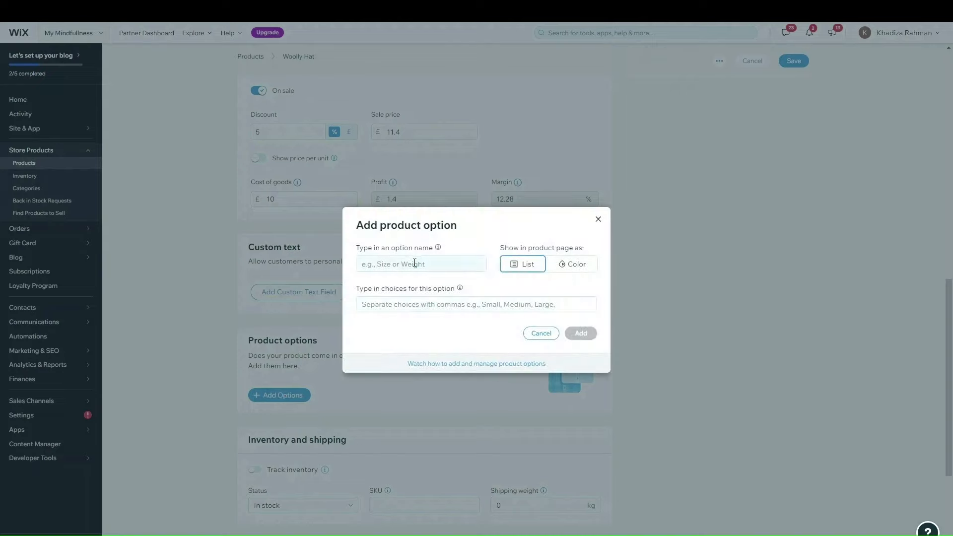
left_click(419, 262)
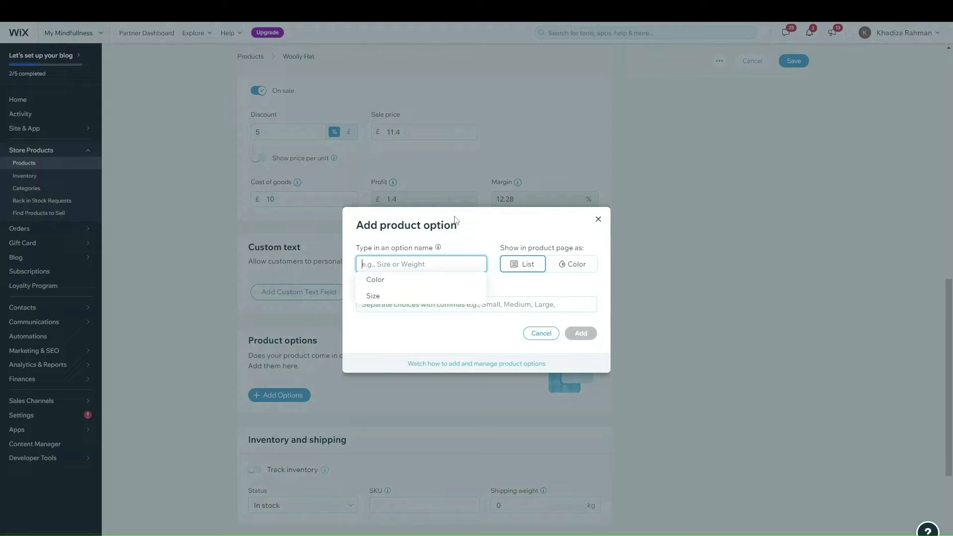
left_click(431, 286)
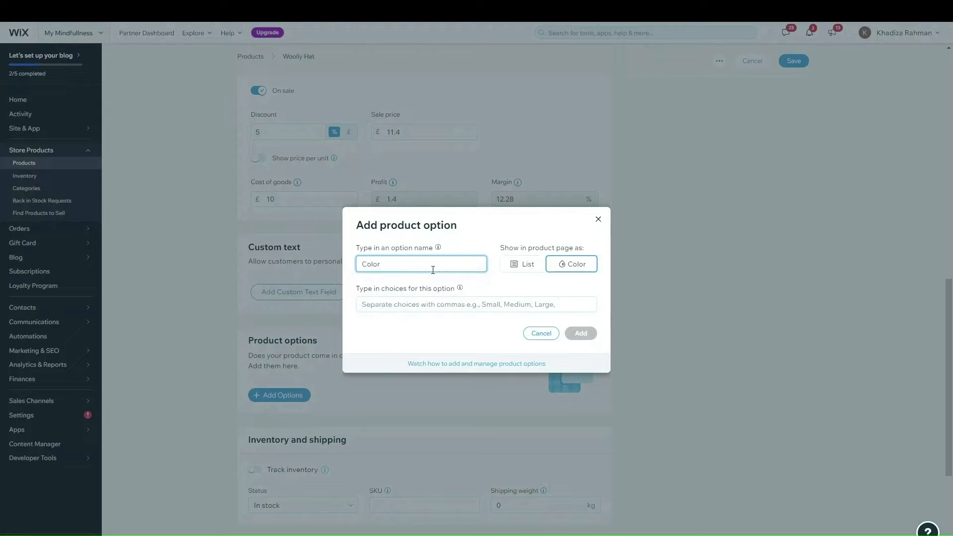
- Choose Black and White as the first choices of the Color option
left_click(428, 304)
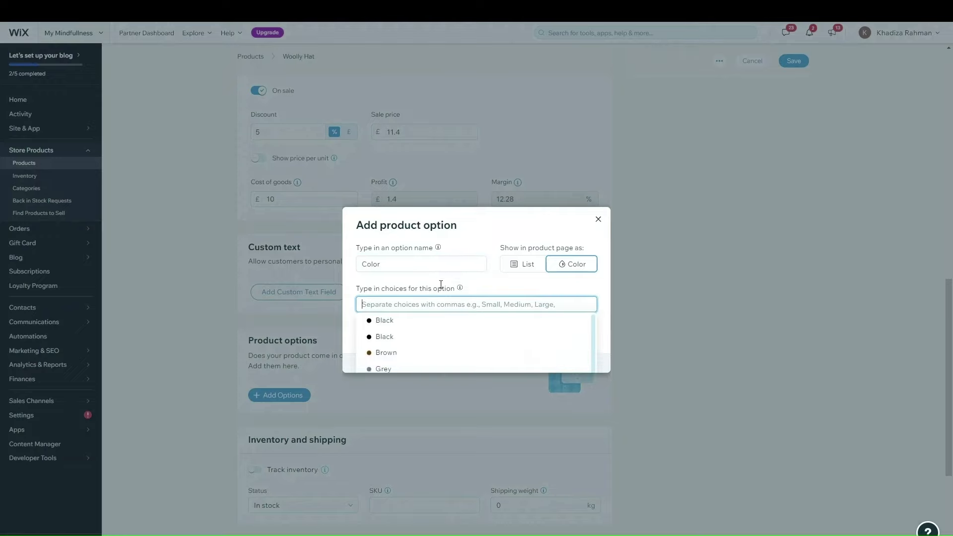
left_click(384, 283)
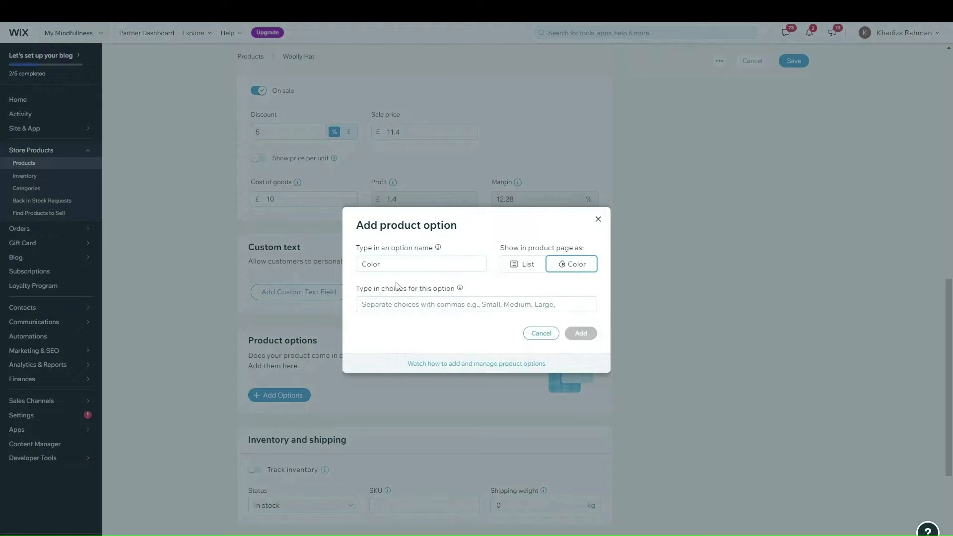
left_click(395, 304)
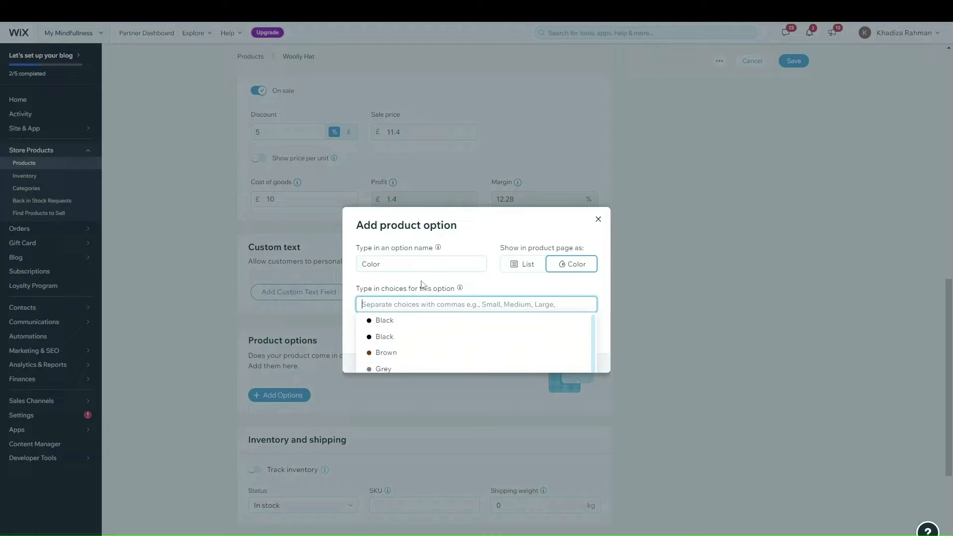
left_click(415, 320)
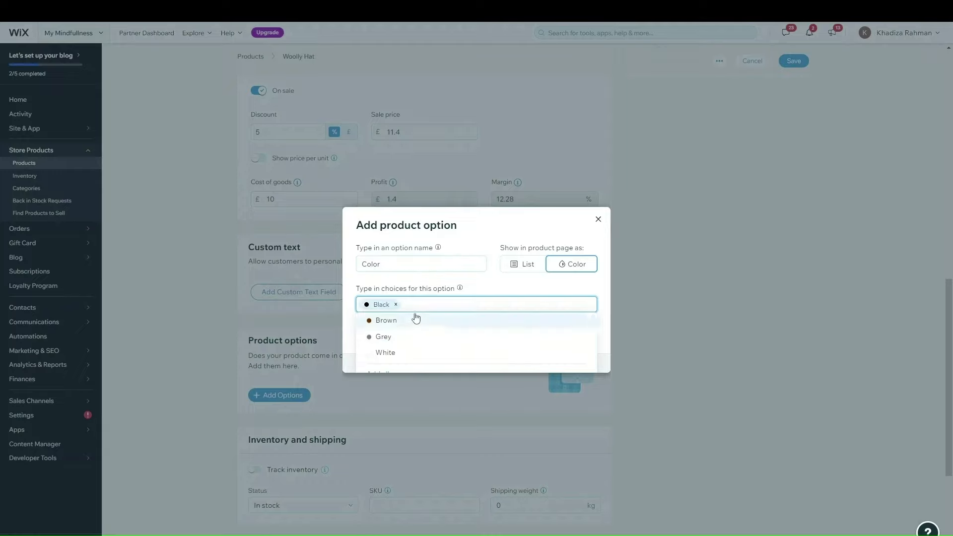
left_click(451, 304)
left_click(416, 351)
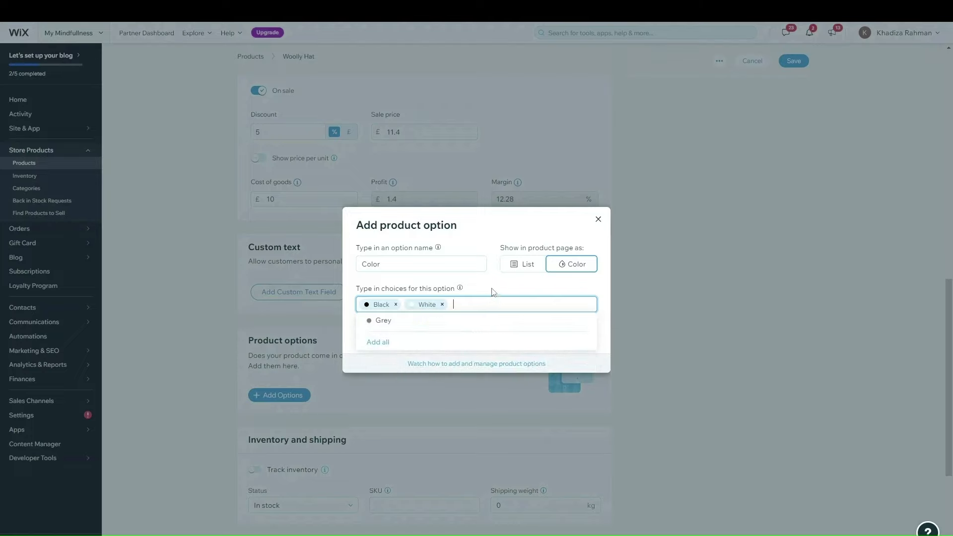
- Add a custom Purple choice to the Color option and accept #800080 as its color
left_click(492, 290)
left_click(517, 302)
type("Purple")
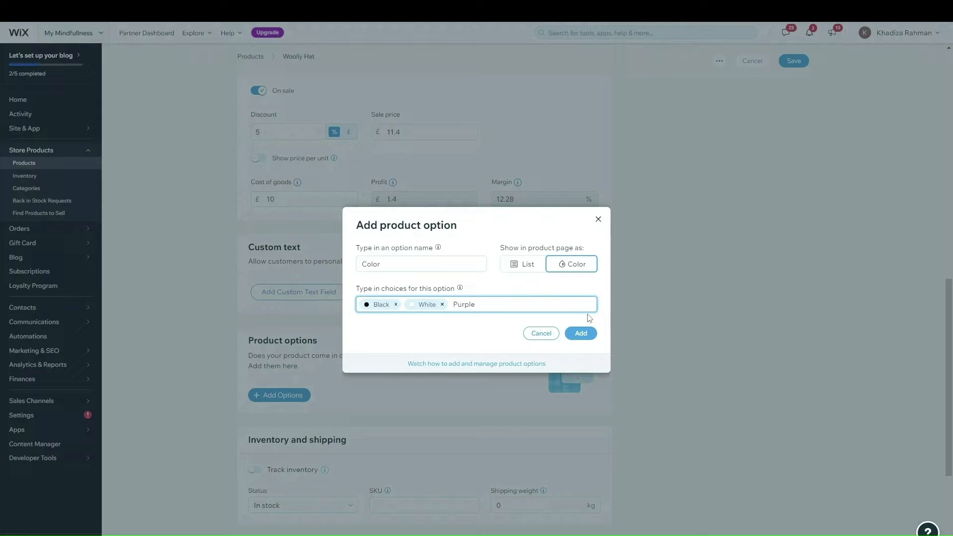
key("Return")
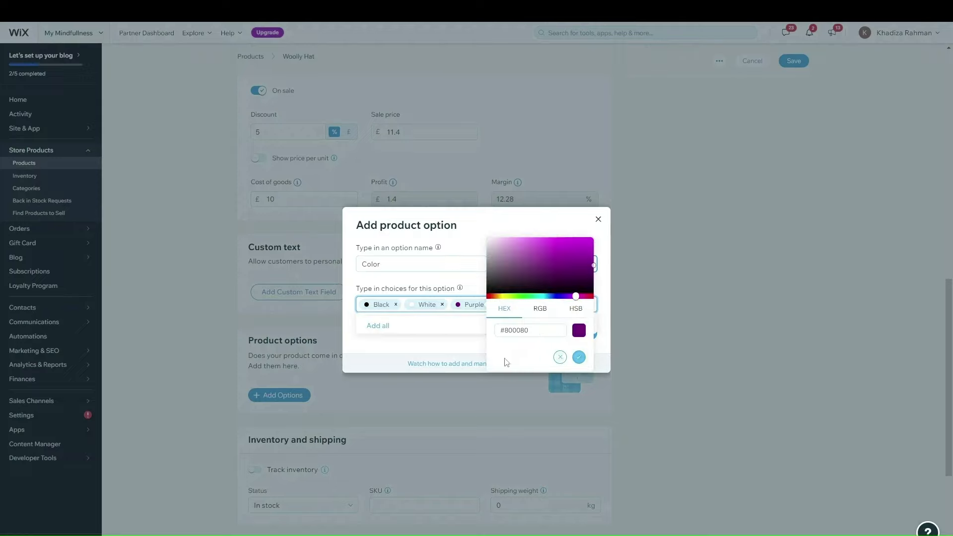
left_click(578, 357)
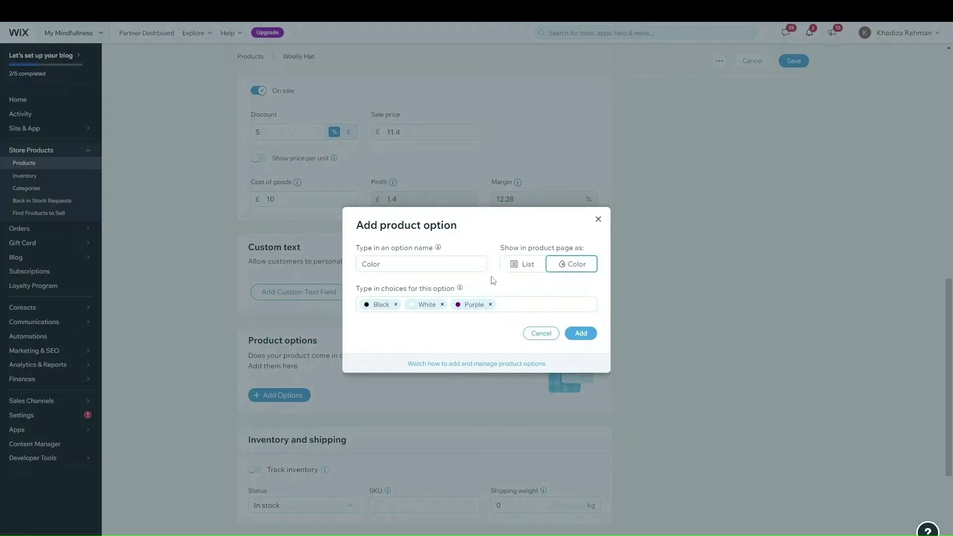
- Reopen the Purple choice's color settings, view its RGB values and leave the color as it is
left_click(471, 305)
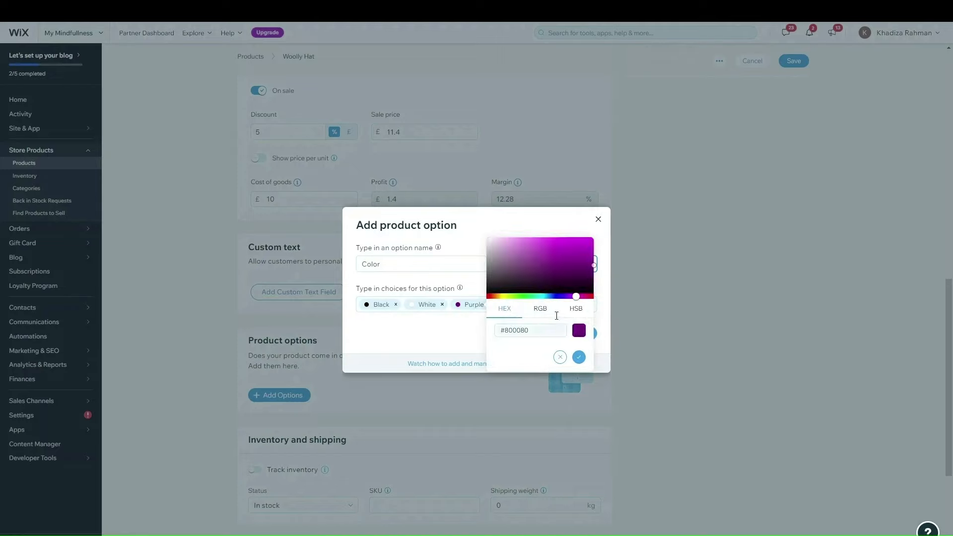
left_click(537, 311)
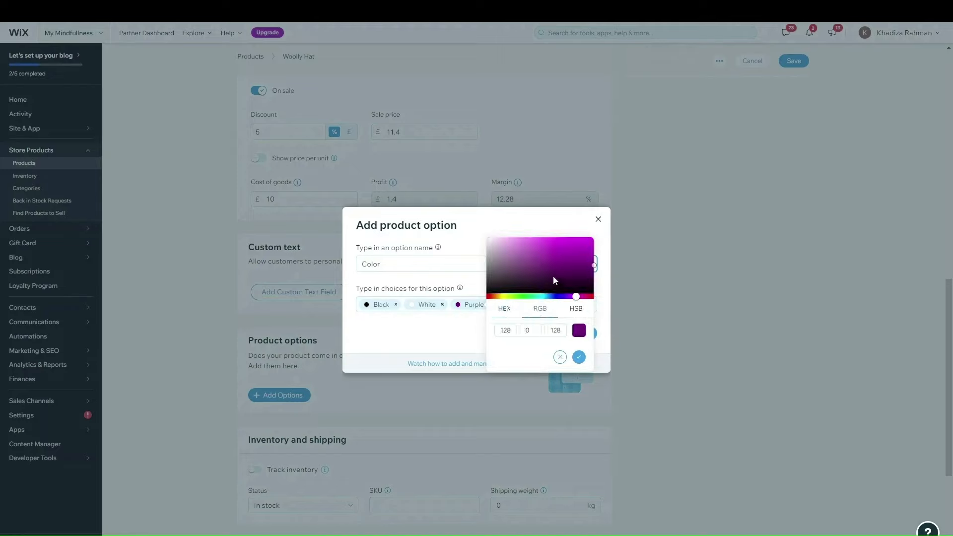
left_click(582, 231)
- Try showing the option as a list, return to the color display and add the option to the product
left_click(523, 263)
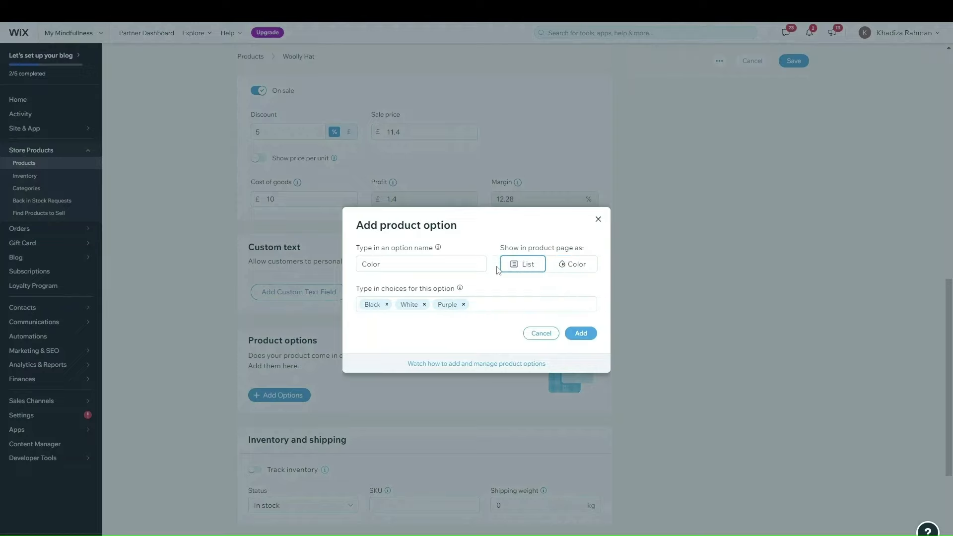
left_click(578, 264)
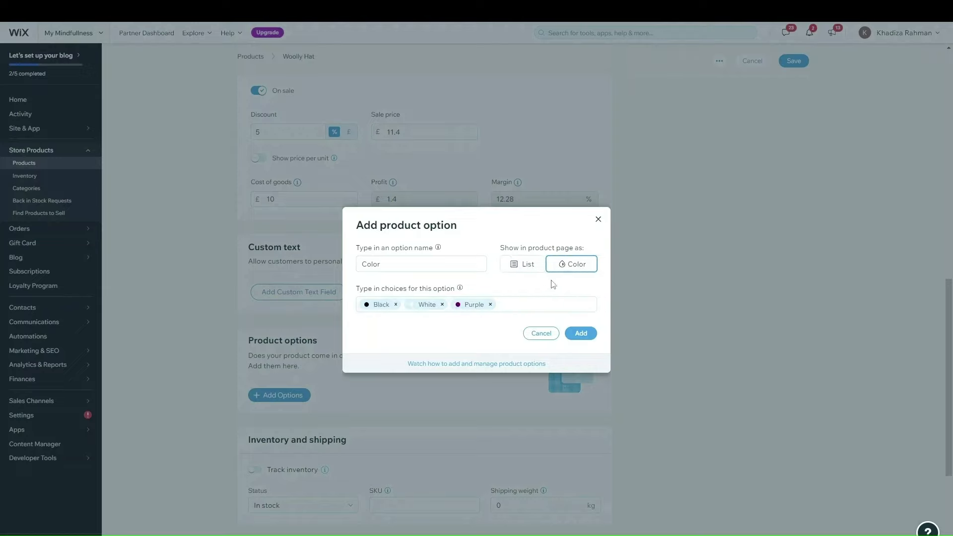
left_click(581, 335)
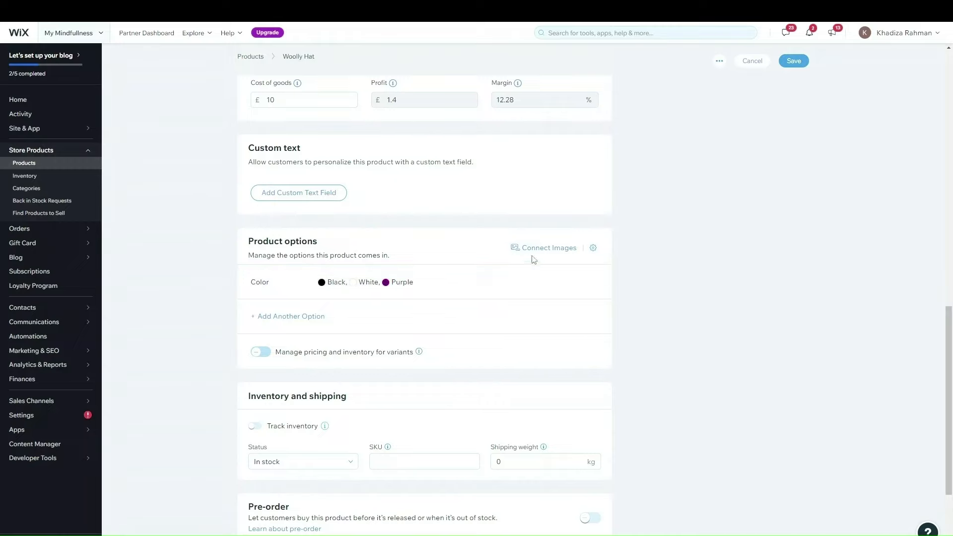
- Connect the Seascape image from the Wix media collection to the Purple choice of the Color option
left_click(564, 254)
left_click(598, 201)
left_click(514, 249)
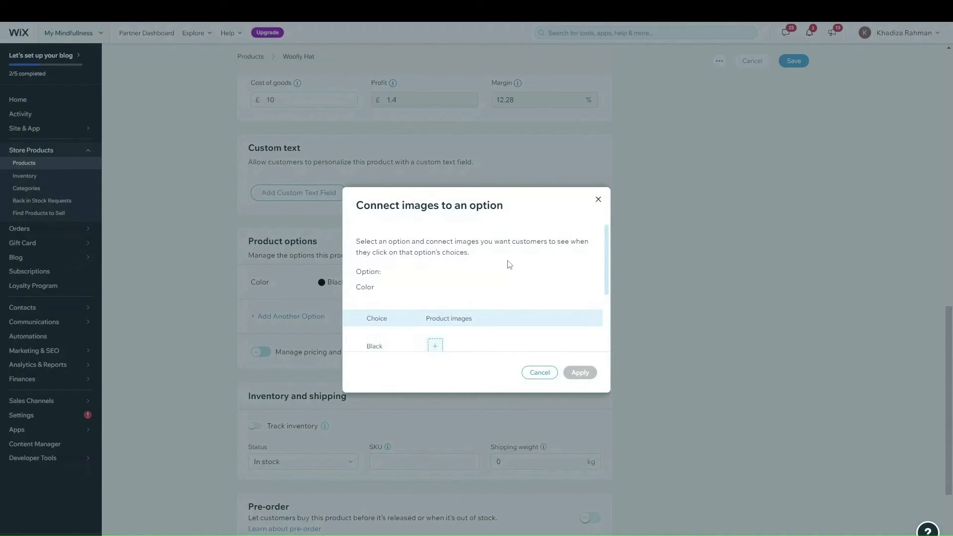
scroll(510, 264, "down", 2)
left_click(435, 331)
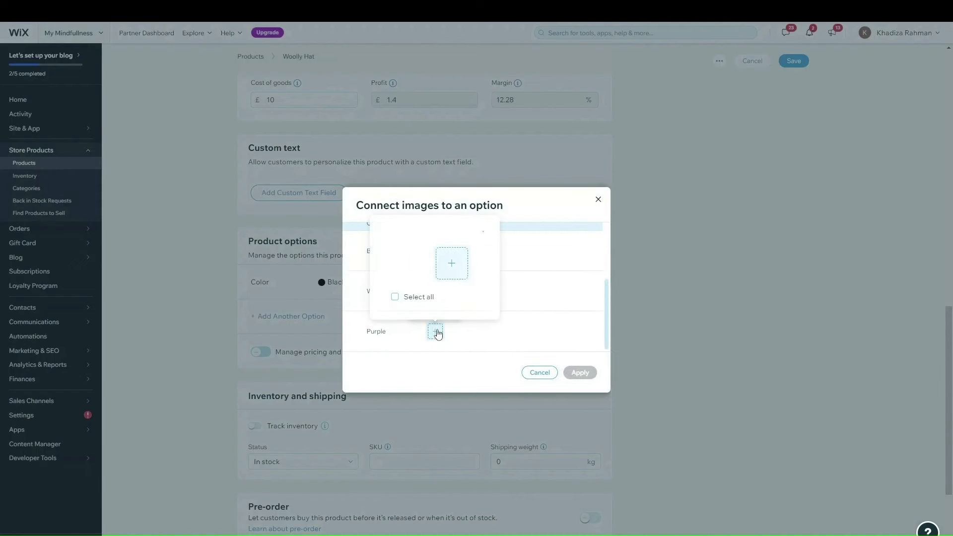
left_click(458, 271)
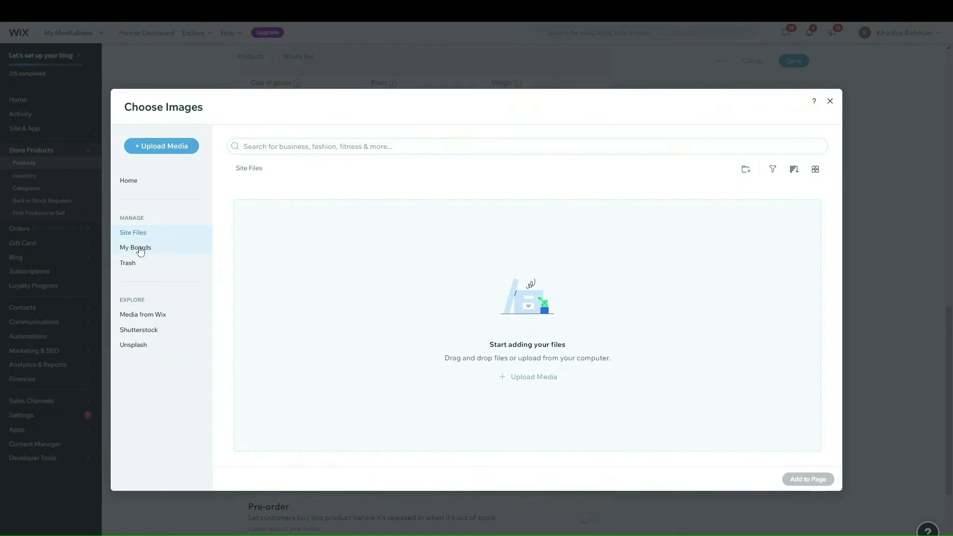
left_click(157, 315)
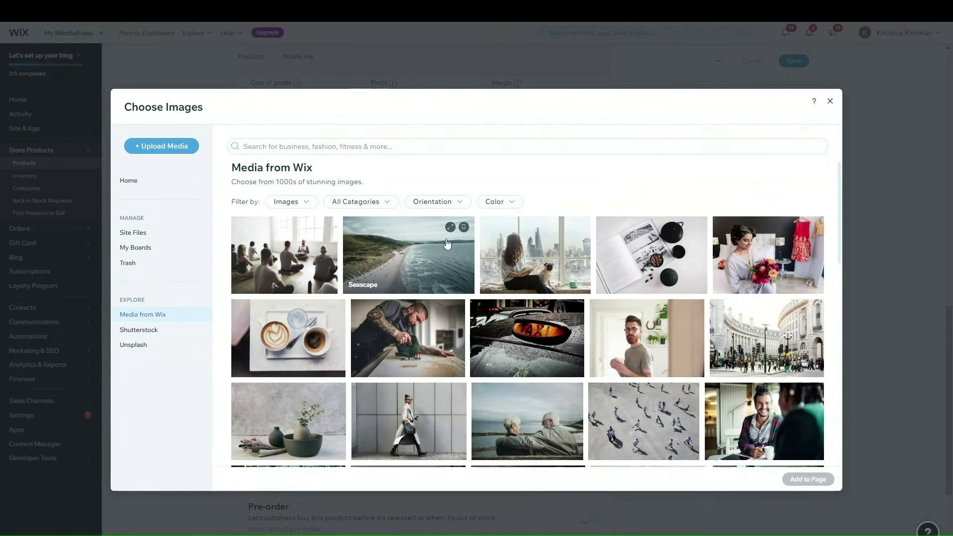
left_click(447, 243)
left_click(791, 484)
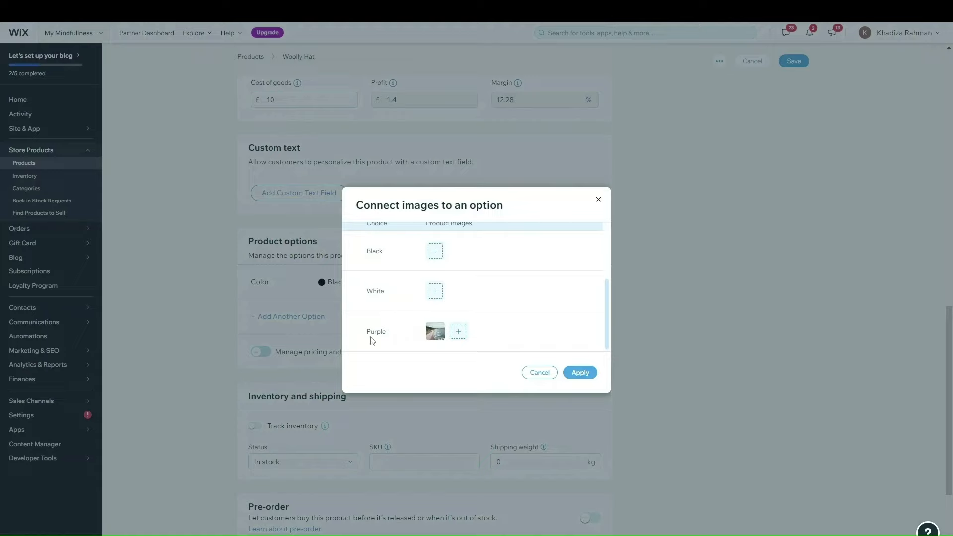
- Remove the Seascape image from the Purple choice, reconnect it and apply the connected images
left_click(432, 336)
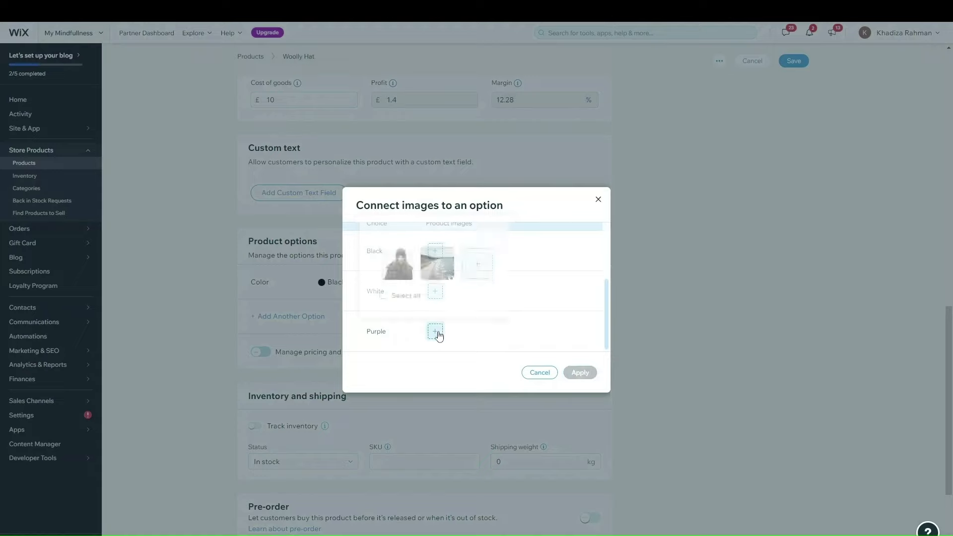
left_click(473, 297)
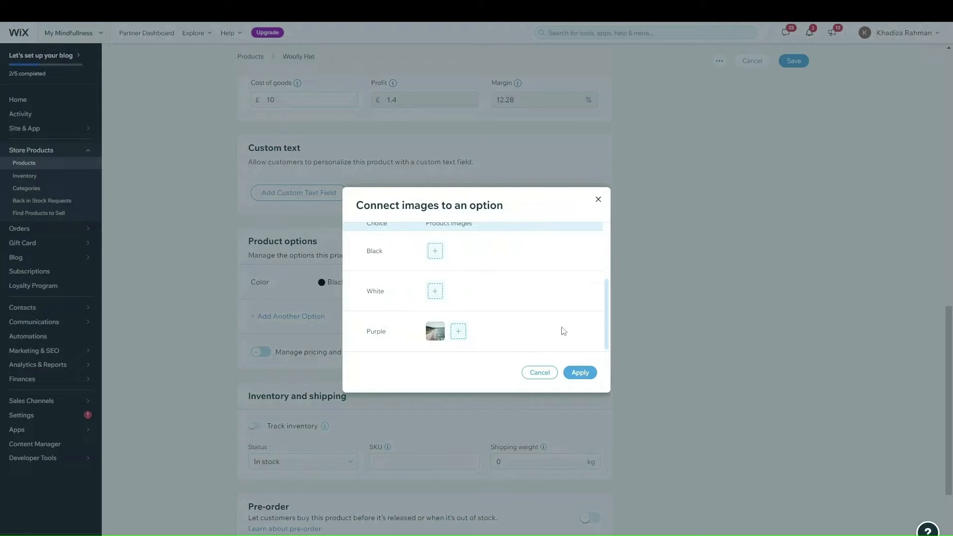
left_click(458, 333)
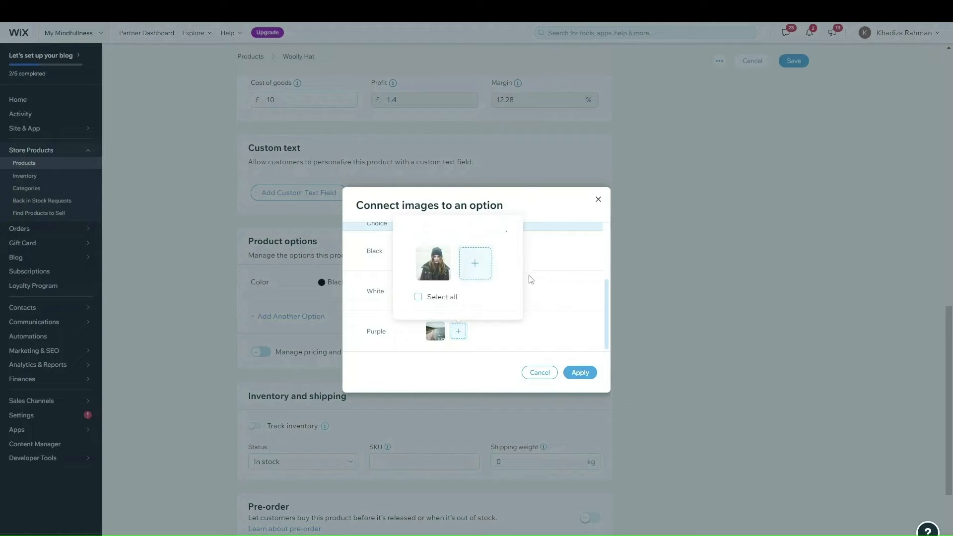
left_click(579, 373)
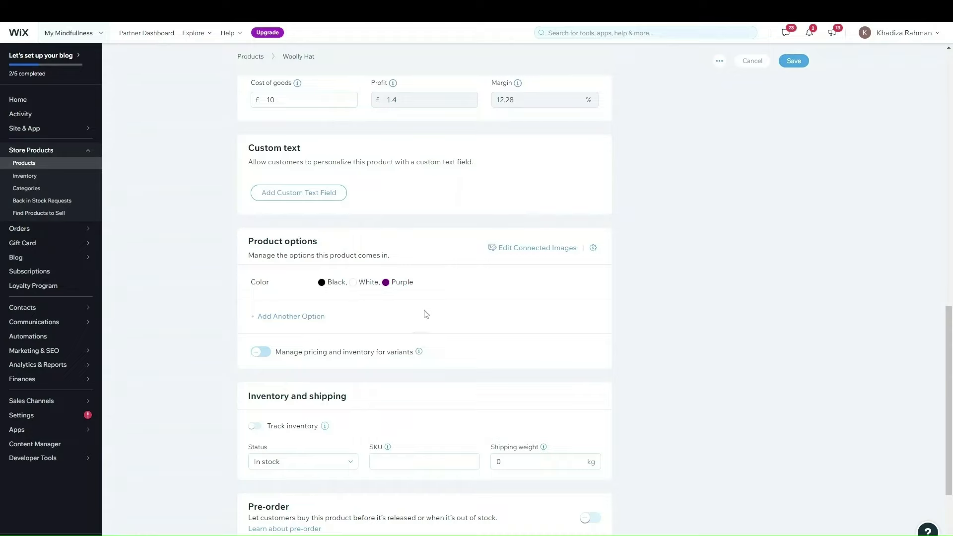
- Turn on managing pricing and inventory for variants, and take the product off sale
mouse_move(466, 296)
left_click(259, 352)
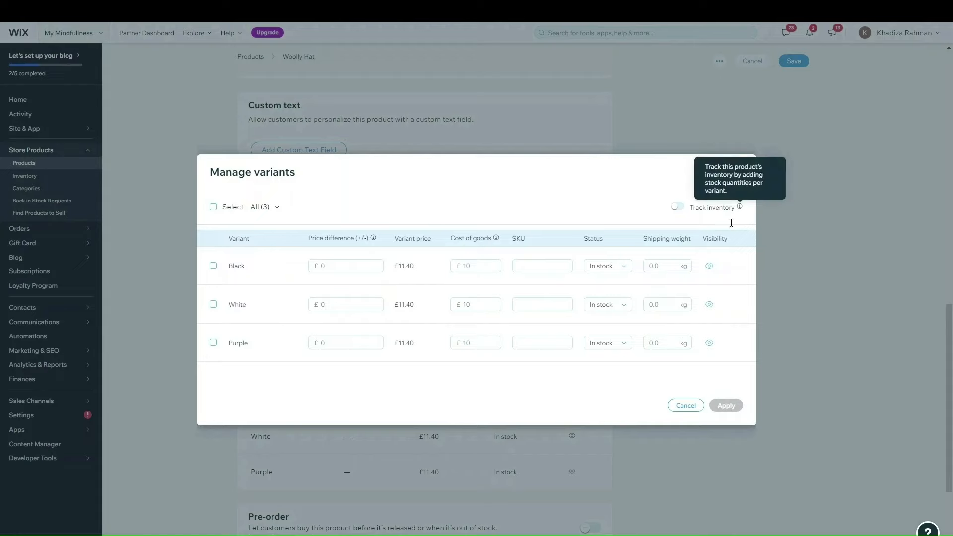
left_click(685, 406)
scroll(392, 290, "up", 6)
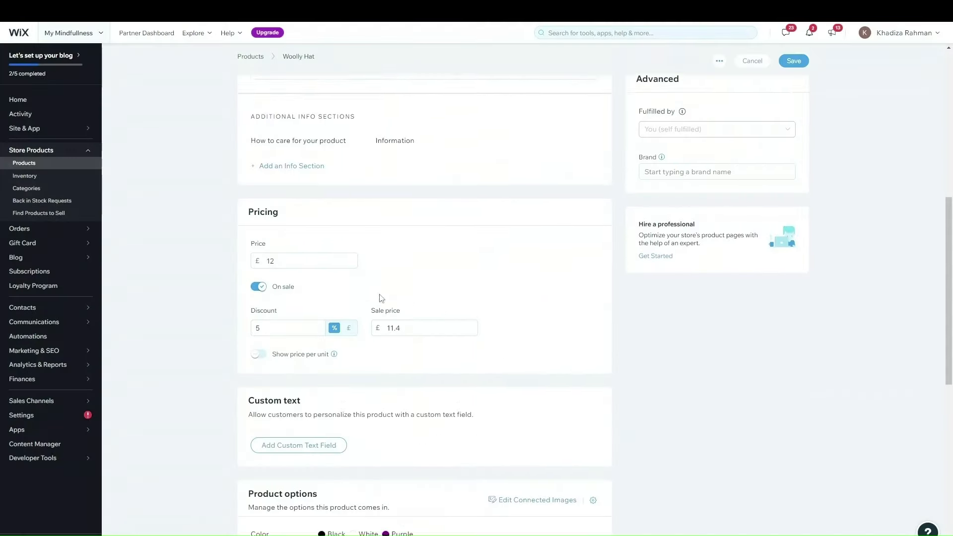
left_click(259, 290)
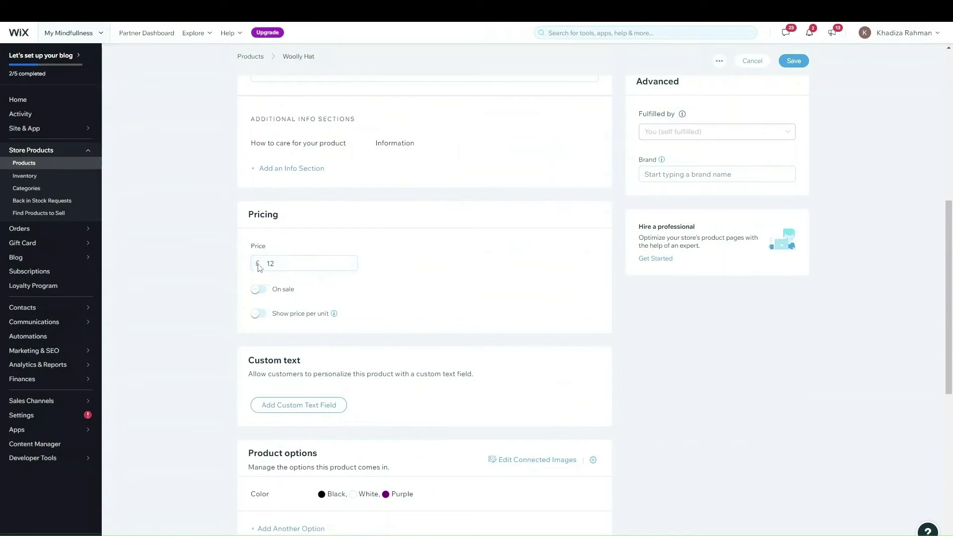
- Edit the variants, setting the price difference to £5 for Black and £-2 for White
scroll(380, 325, "down", 7)
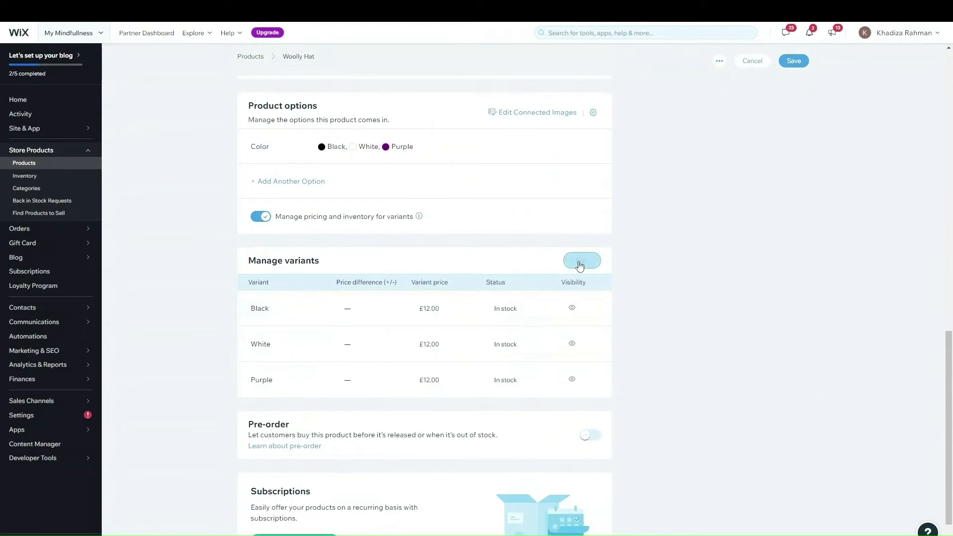
left_click(579, 264)
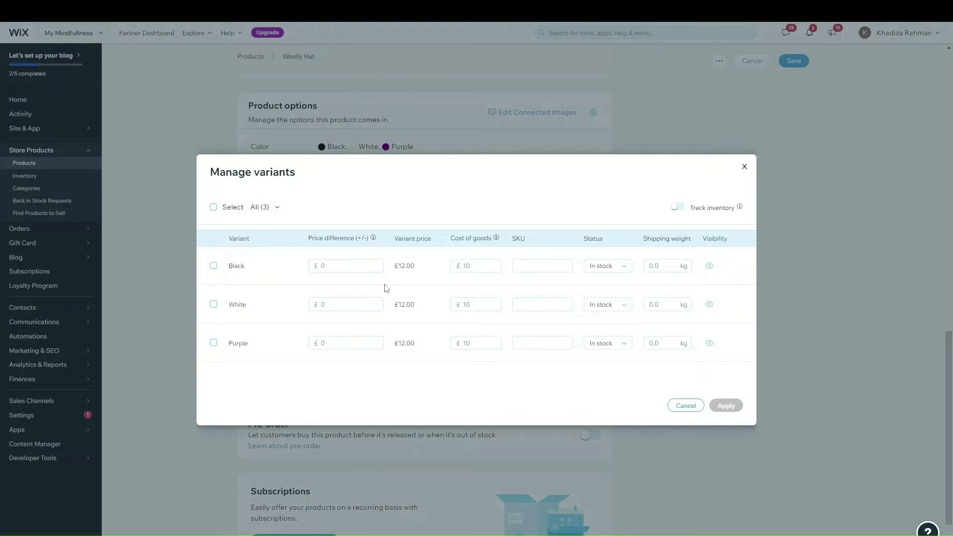
left_click(344, 266)
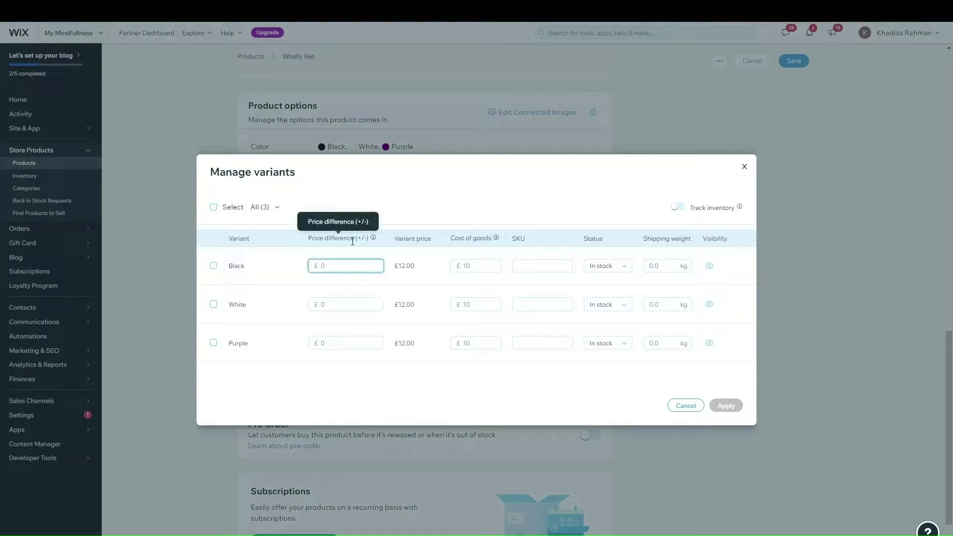
type("5")
left_click(296, 278)
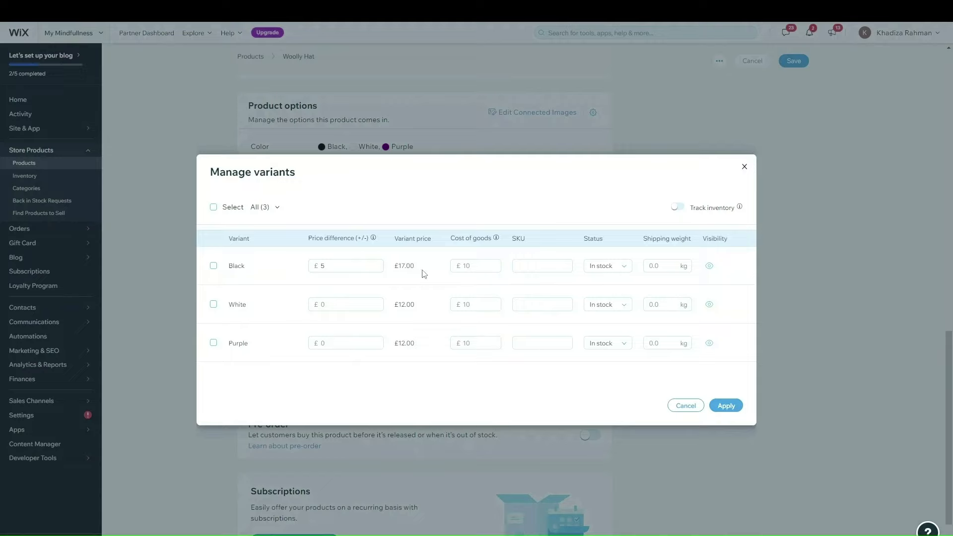
left_click(321, 305)
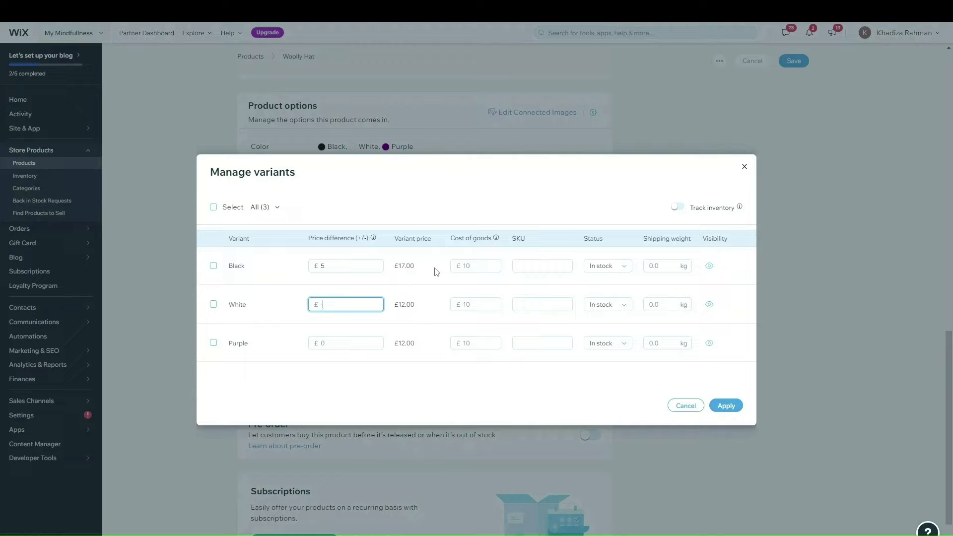
left_click(262, 303)
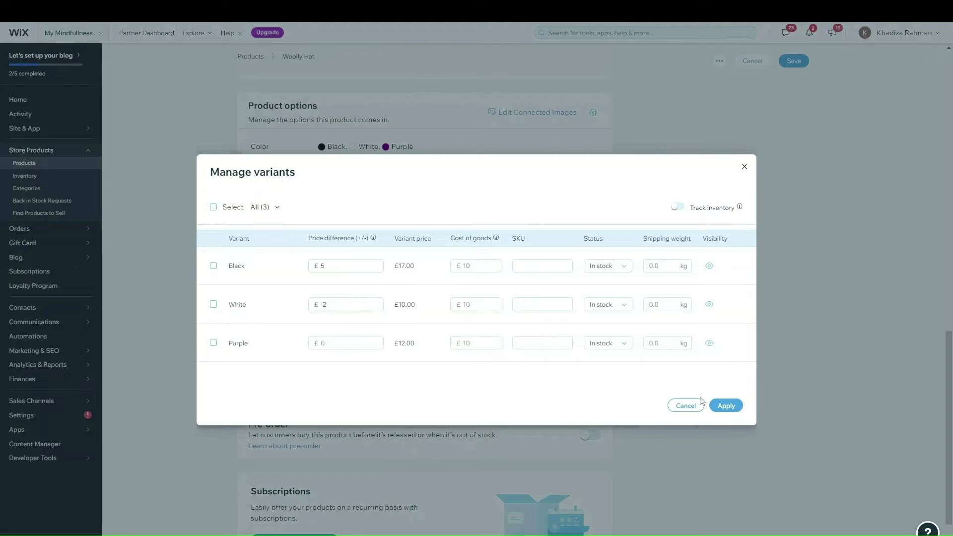
- Apply the variant price differences, then reopen the variants to check them and close without changes
left_click(722, 405)
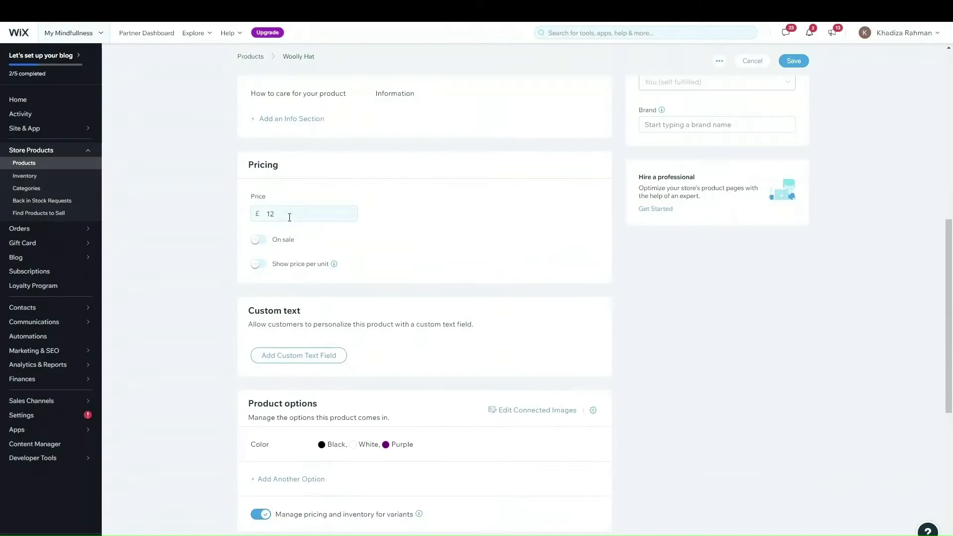
scroll(305, 220, "down", 4)
left_click(581, 360)
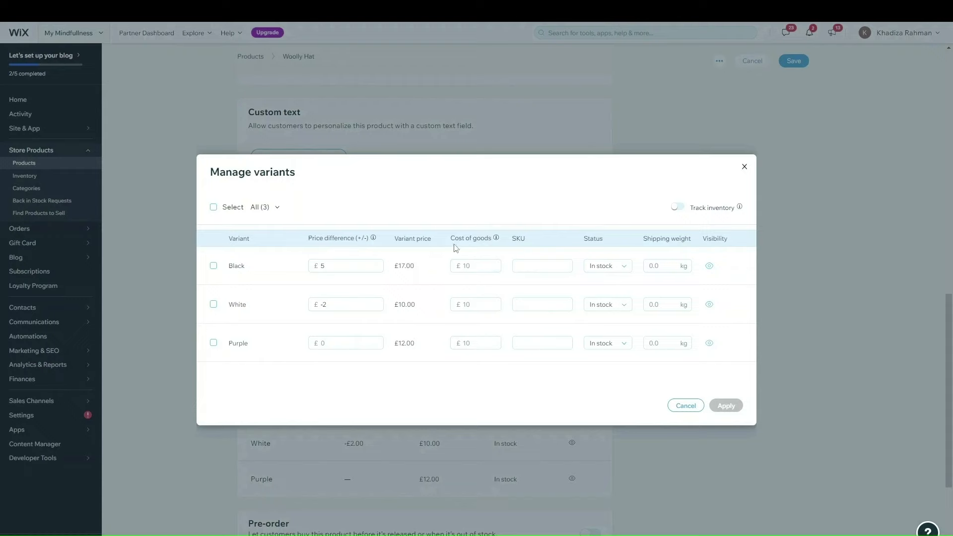
left_click(744, 166)
scroll(331, 248, "up", 4)
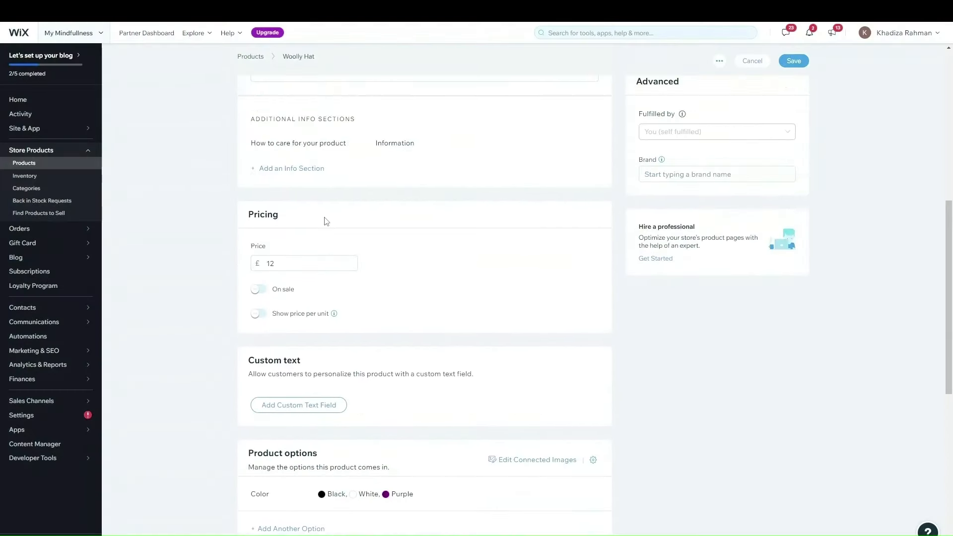
left_click(255, 313)
left_click(255, 313)
- Open the product's variants for editing and check the stock status choices for Black
scroll(407, 319, "down", 4)
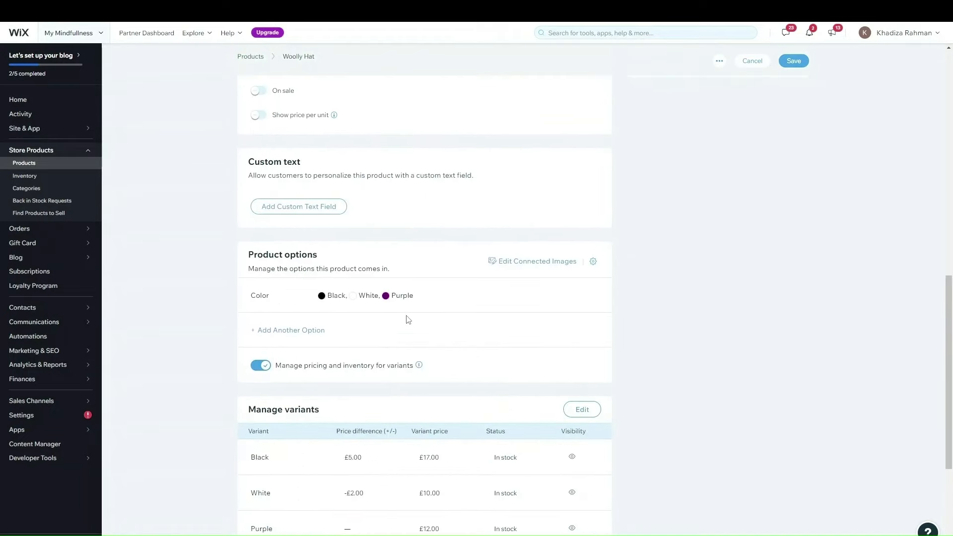
left_click(577, 410)
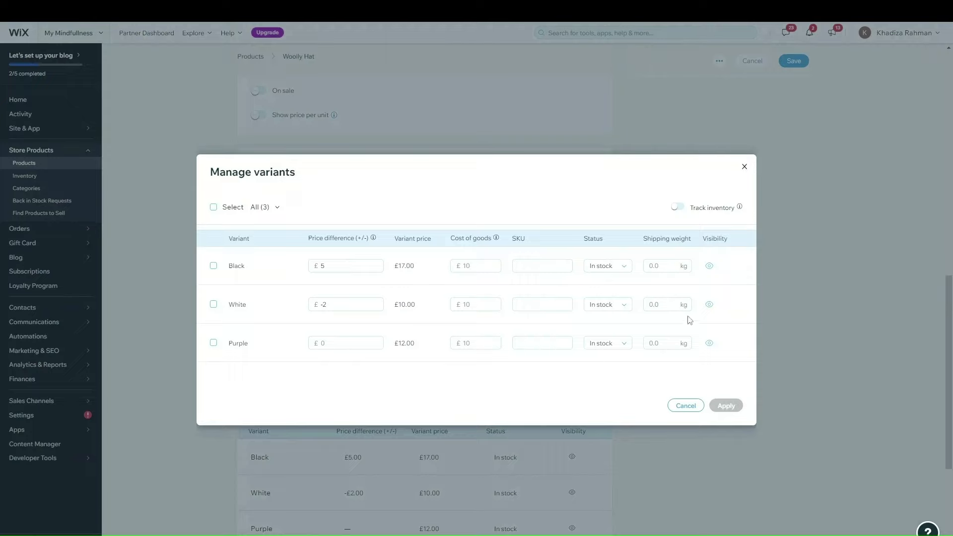
left_click(606, 270)
left_click(607, 269)
left_click(611, 274)
left_click(609, 277)
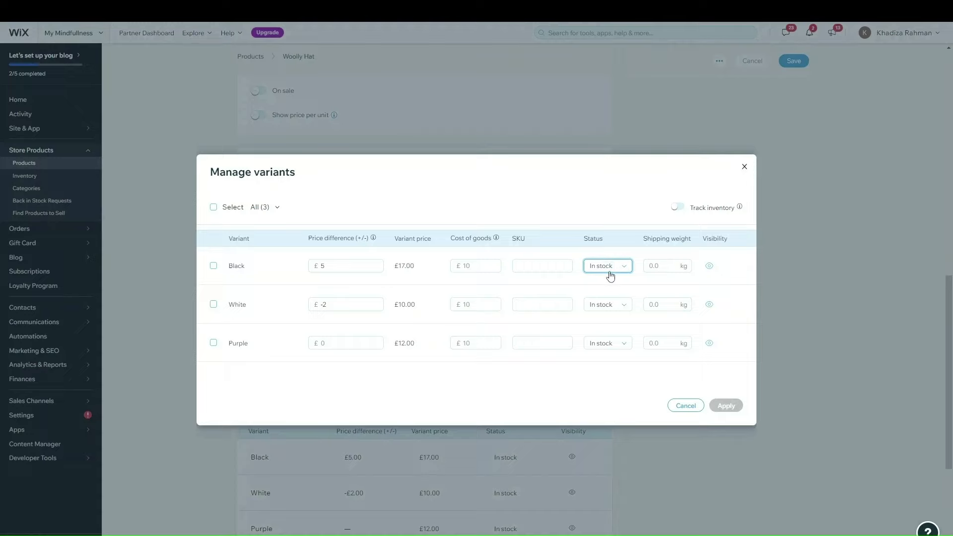
- Turn on inventory tracking for the product variants
left_click(678, 209)
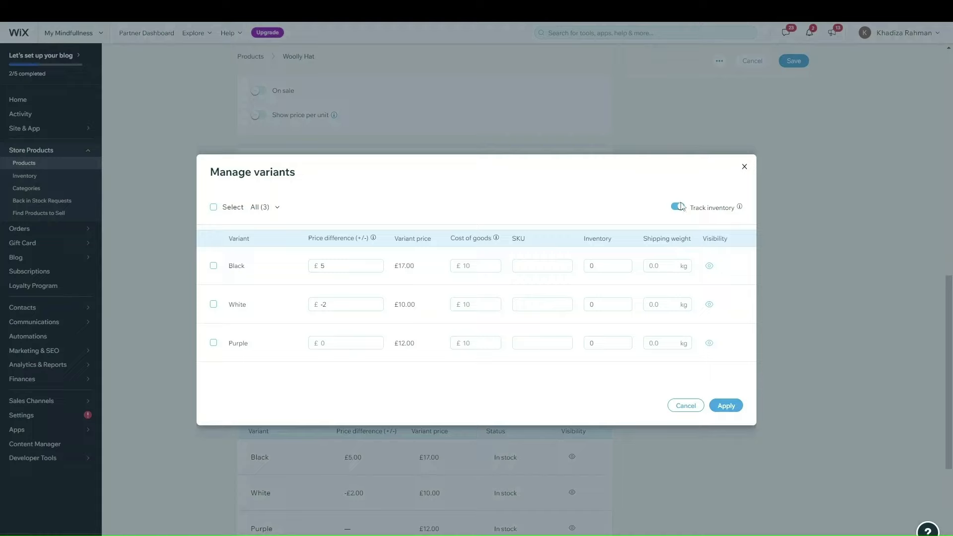
left_click(678, 208)
left_click(678, 207)
left_click(678, 207)
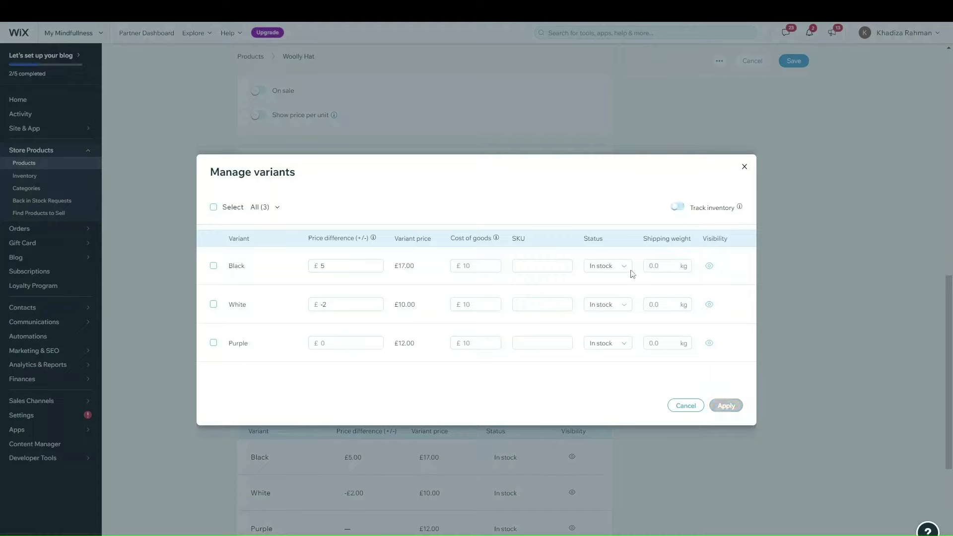
left_click(678, 207)
- Set the variant inventory to 50 for Black, 67 for White and 120 for Purple
left_click(610, 267)
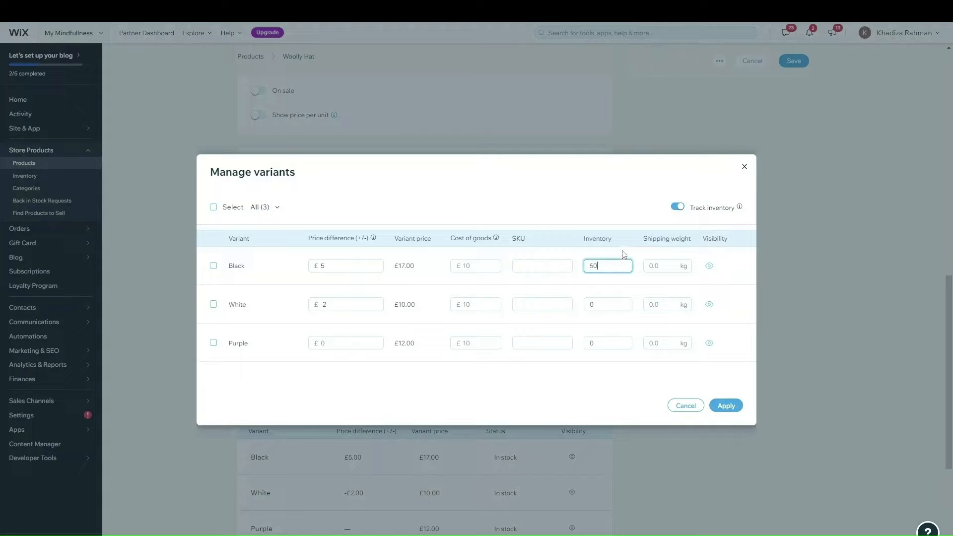
left_click(641, 369)
left_click(602, 309)
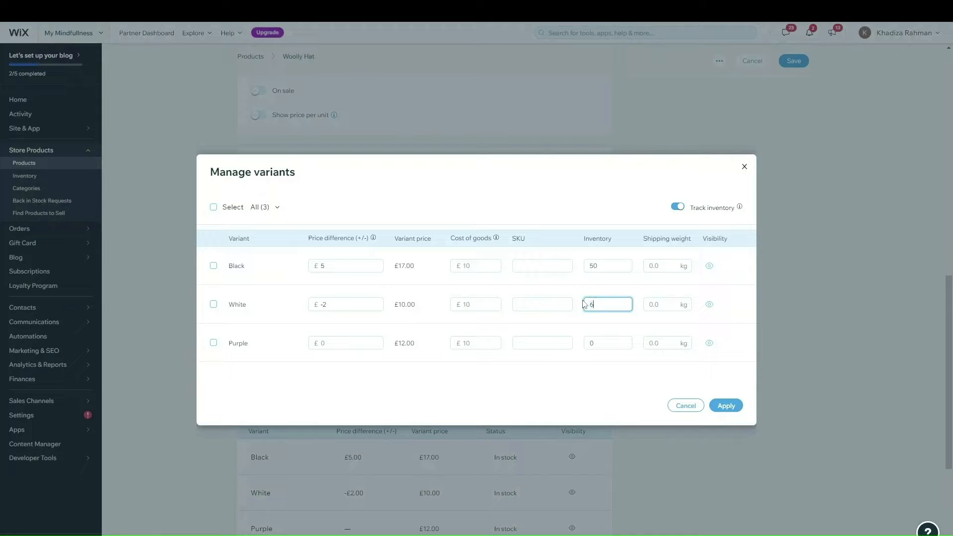
type("67")
left_click(602, 344)
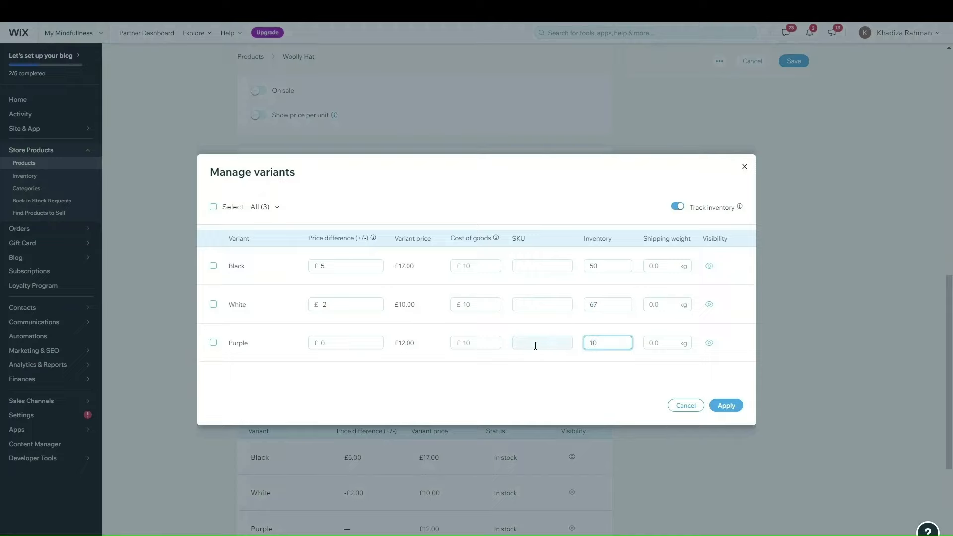
type("12")
left_click(597, 373)
- Hide the Black variant and make it visible again, and apply the variant changes
left_click(709, 267)
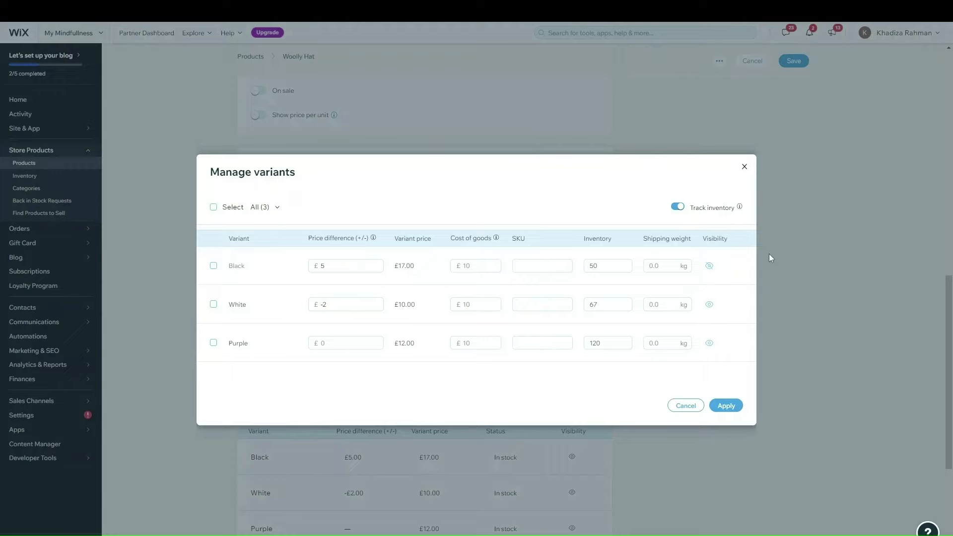
left_click(709, 266)
left_click(728, 406)
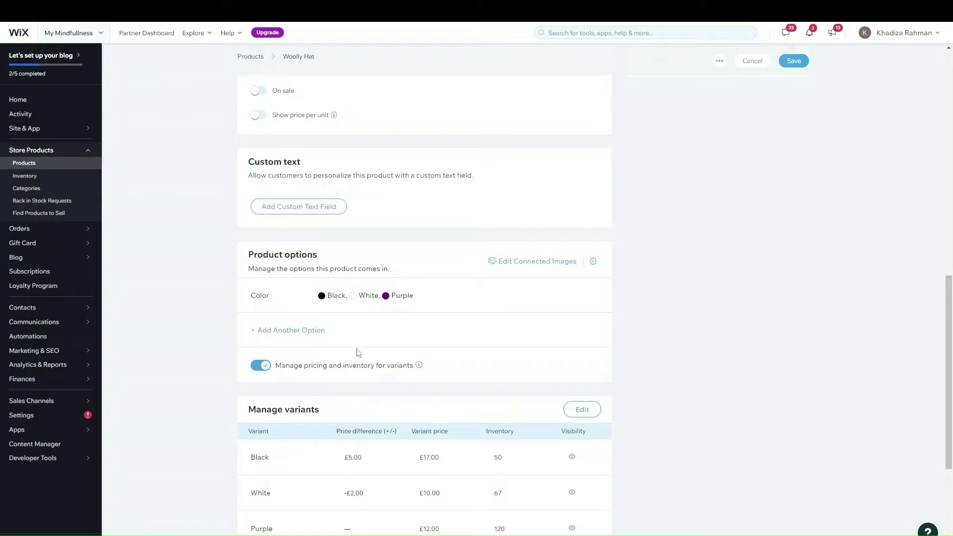
- Review the variant list, the custom text section and the product images of the Woolly Hat
scroll(461, 509, "down", 2)
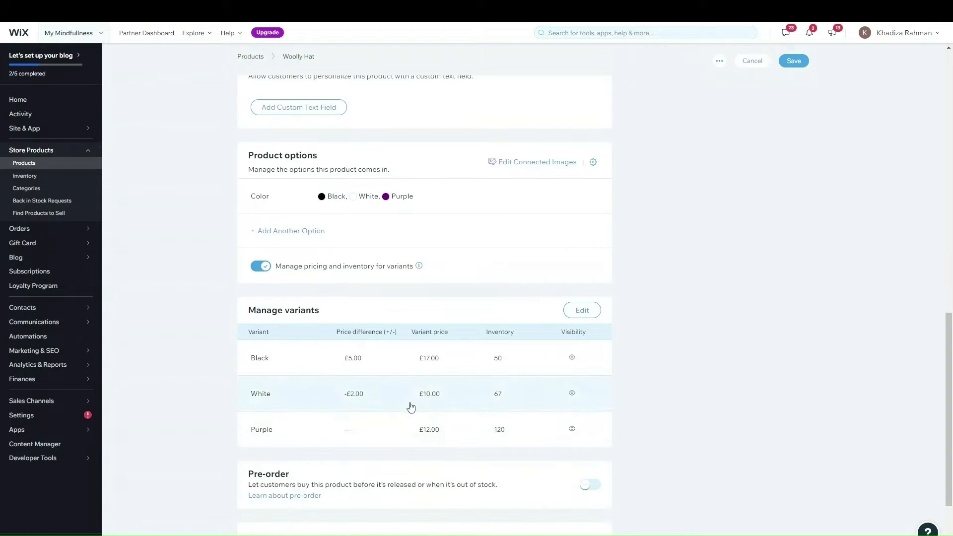
scroll(471, 397, "up", 5)
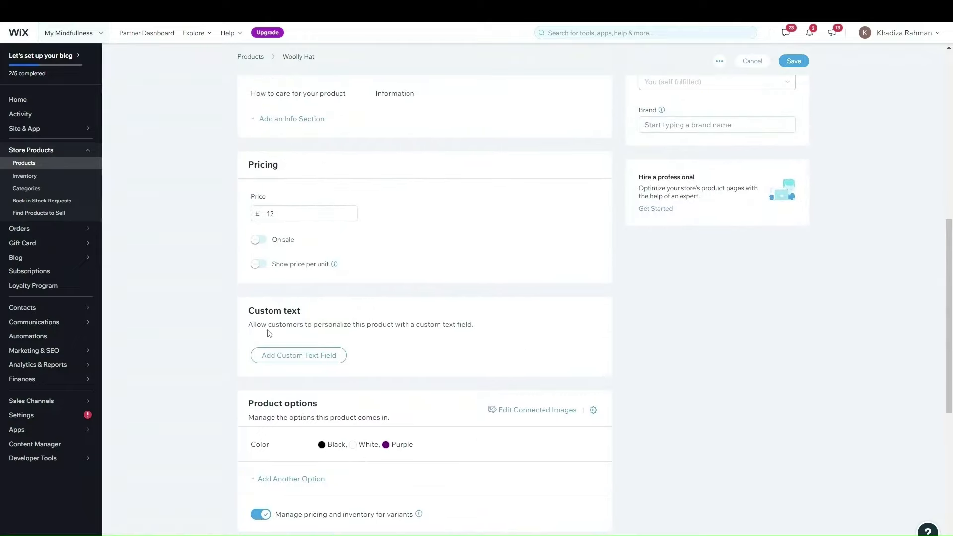
left_click_drag(254, 315, 357, 316)
left_click(331, 321)
scroll(364, 334, "up", 7)
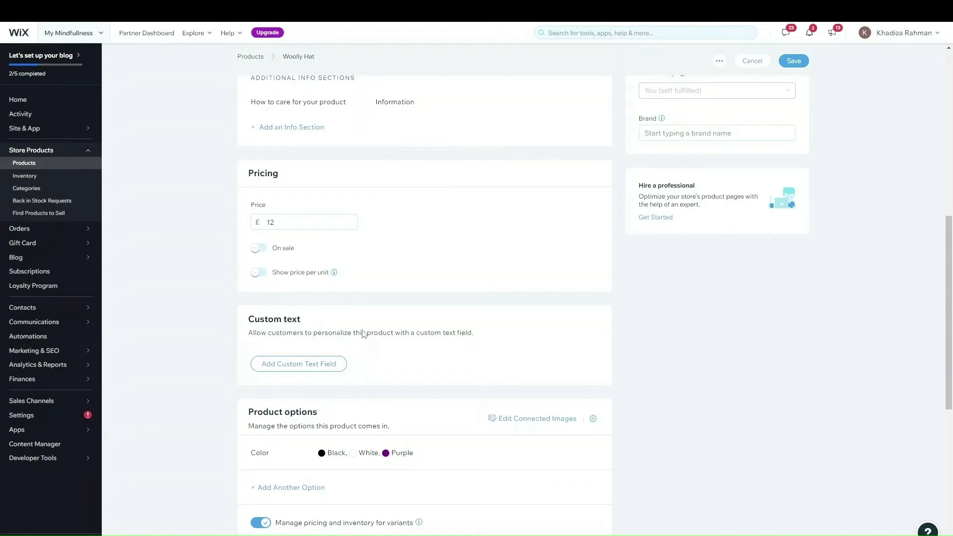
scroll(364, 334, "up", 2)
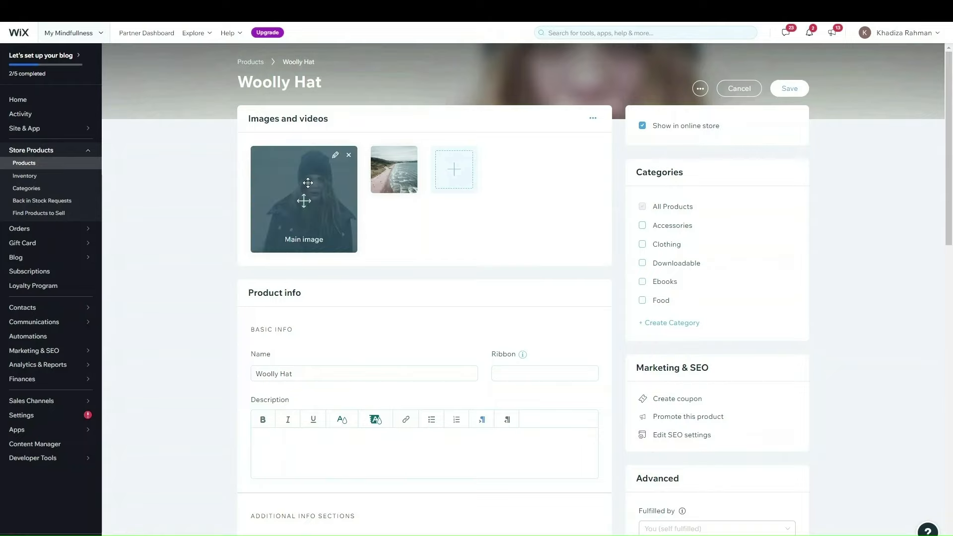
scroll(435, 221, "down", 8)
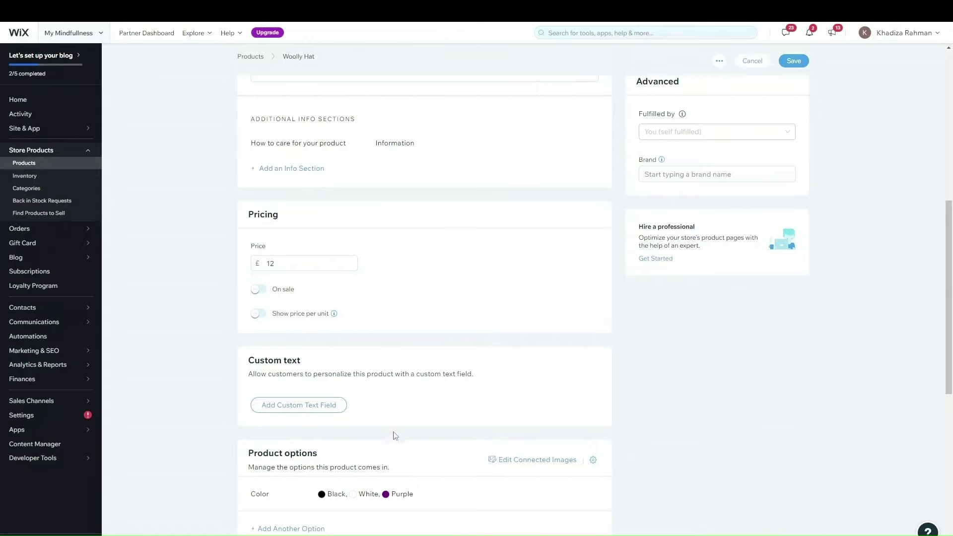
- Add a custom text field titled "What name would you like on the hat?" to the product
left_click(330, 411)
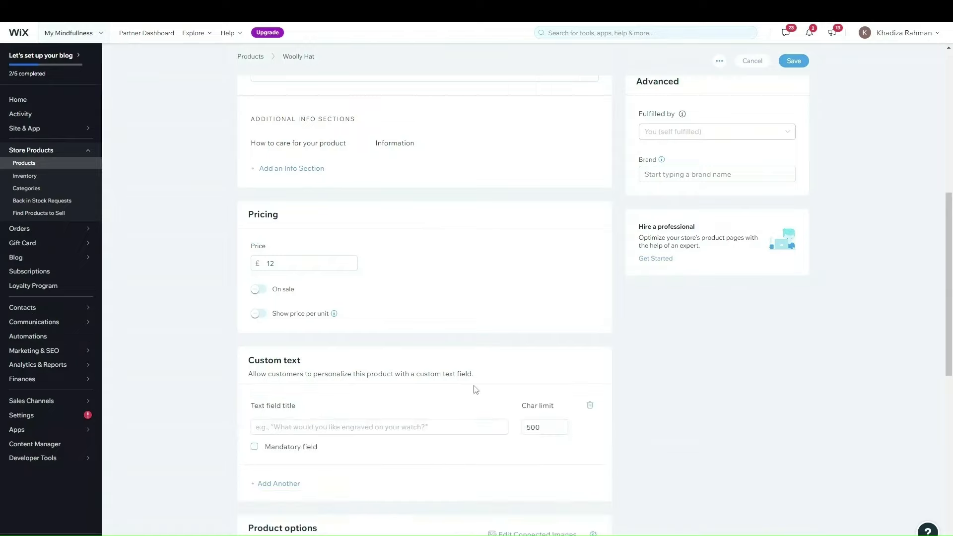
scroll(467, 394, "down", 2)
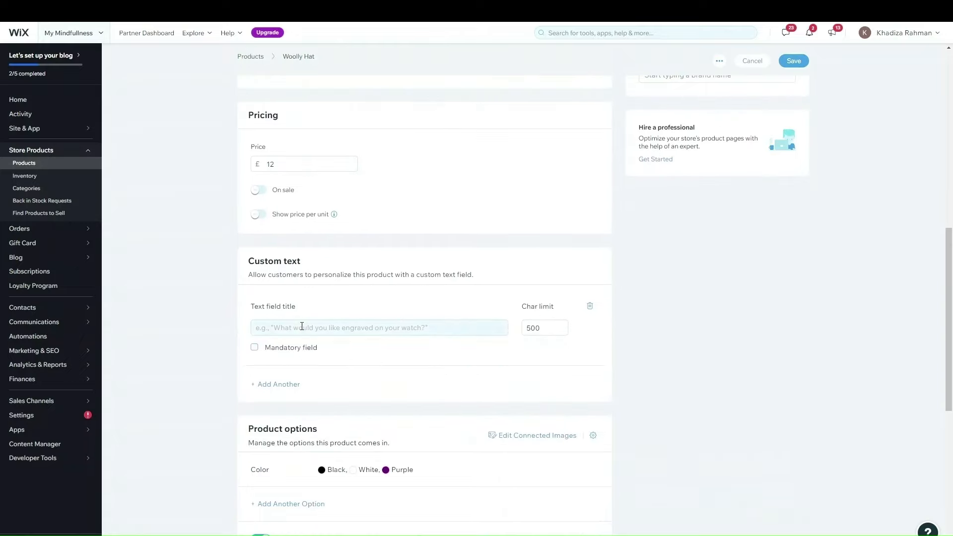
left_click(387, 327)
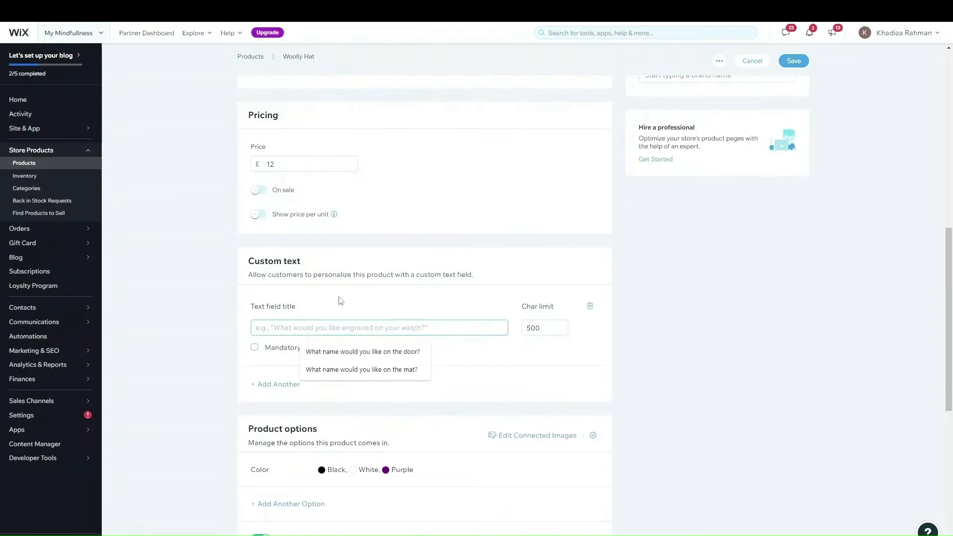
left_click(355, 370)
double_click(368, 327)
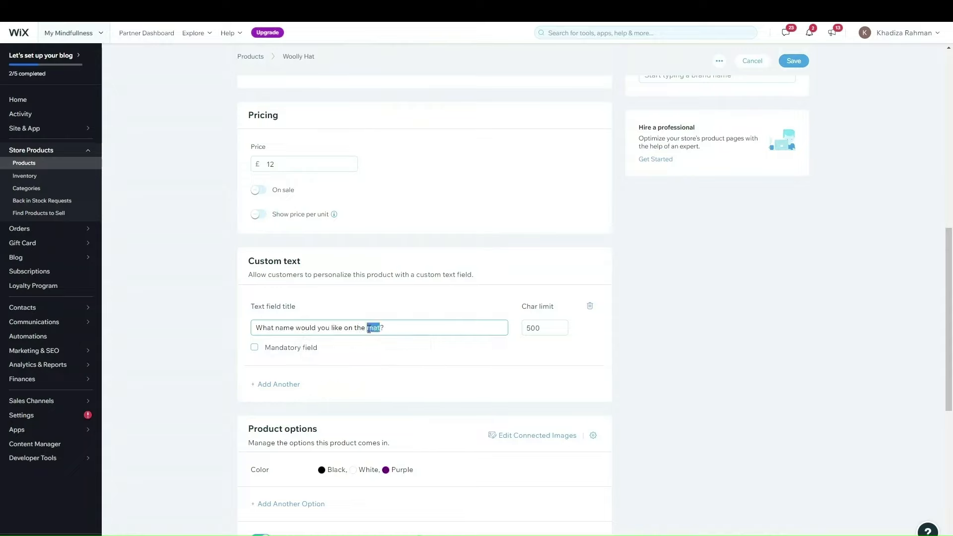
type("hat")
- Change the character limit of the custom text field
left_click(559, 329)
left_click(559, 330)
type("1")
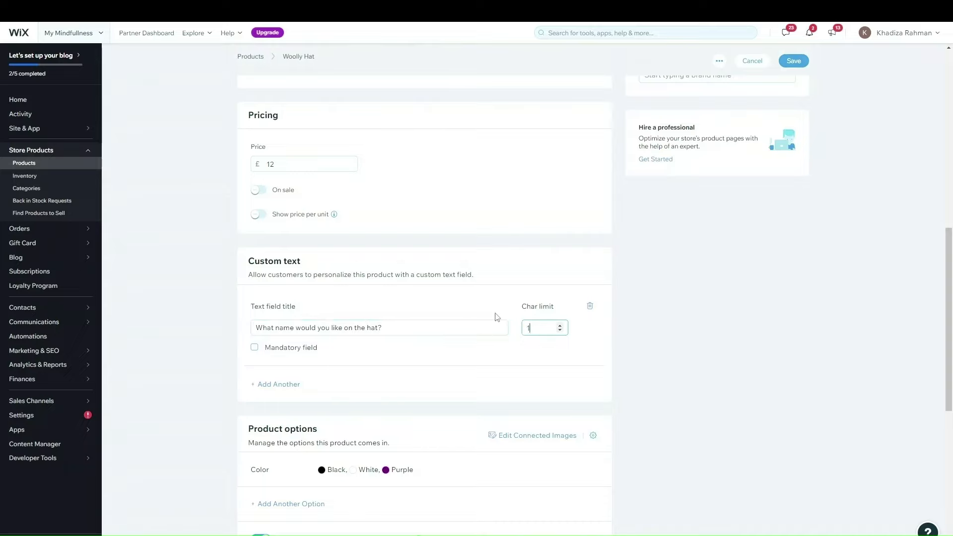
- Set the character limit of the hat name custom text field to 500
type("6")
type("00")
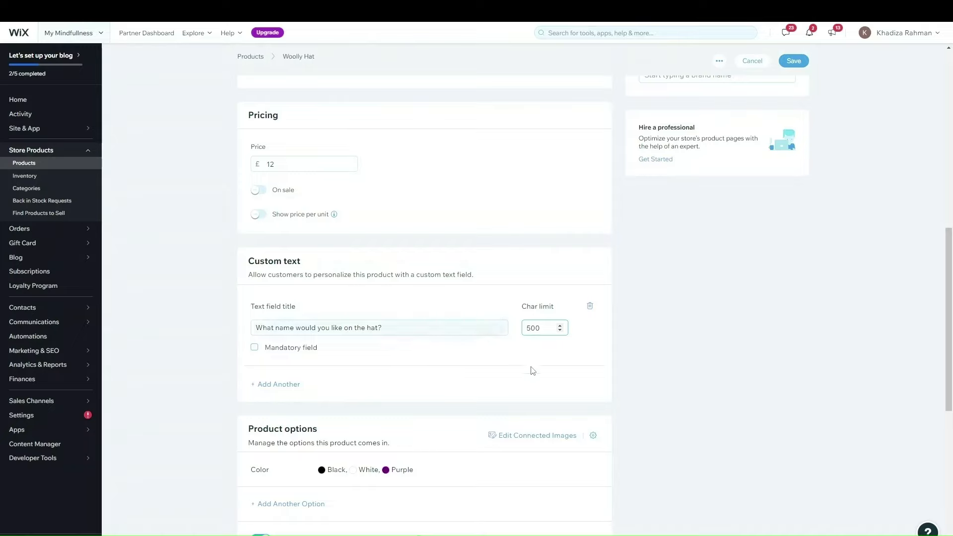
left_click(708, 377)
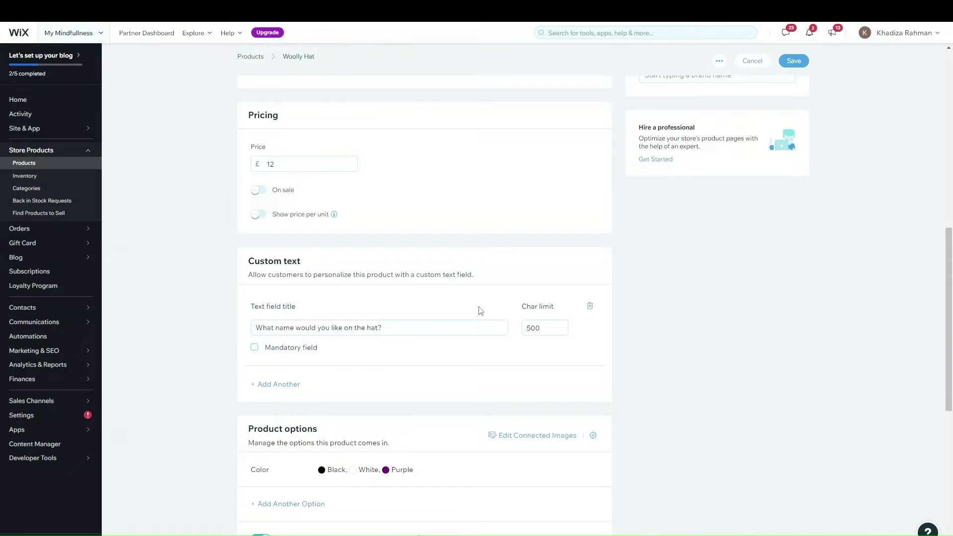
scroll(477, 313, "up", 6)
scroll(476, 312, "down", 7)
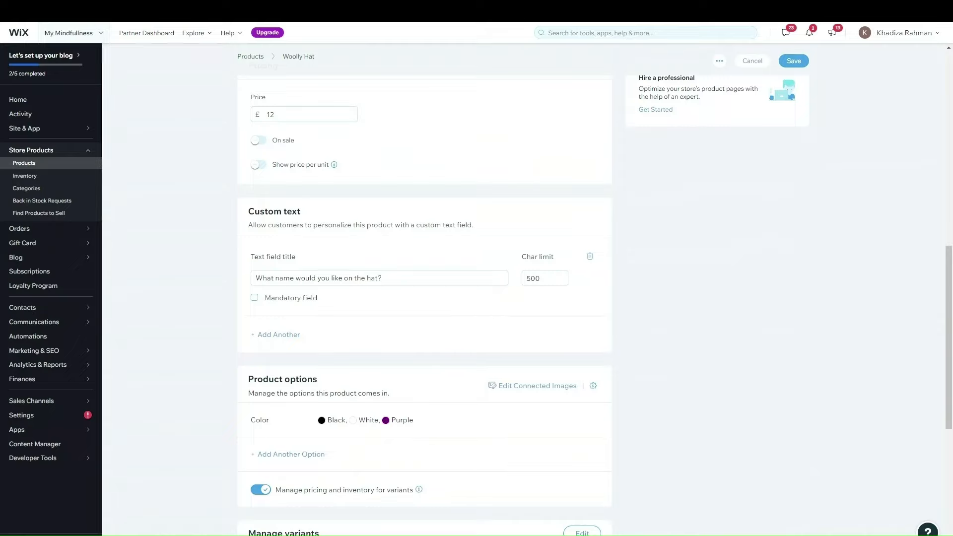
- Try making the hat name custom text field mandatory and set it back to optional
left_click(279, 300)
scroll(423, 306, "up", 9)
scroll(462, 159, "up", 2)
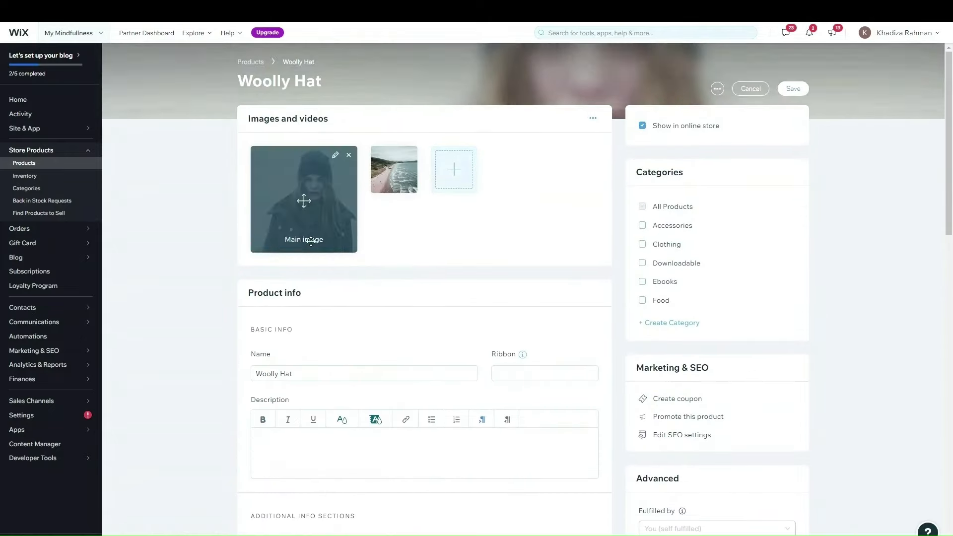
scroll(442, 243, "down", 12)
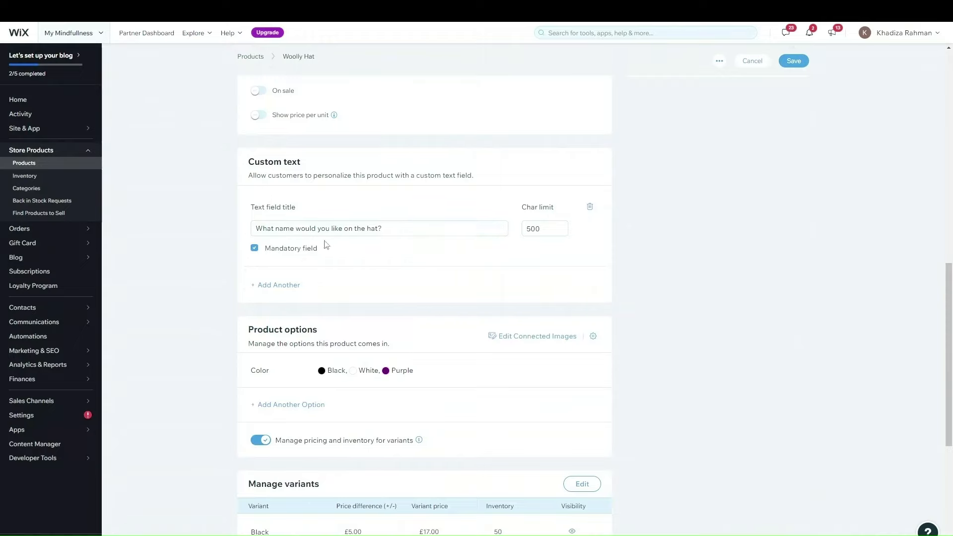
left_click(287, 254)
- Add a second custom text field to the product and delete it again
scroll(591, 345, "up", 3)
left_click(290, 435)
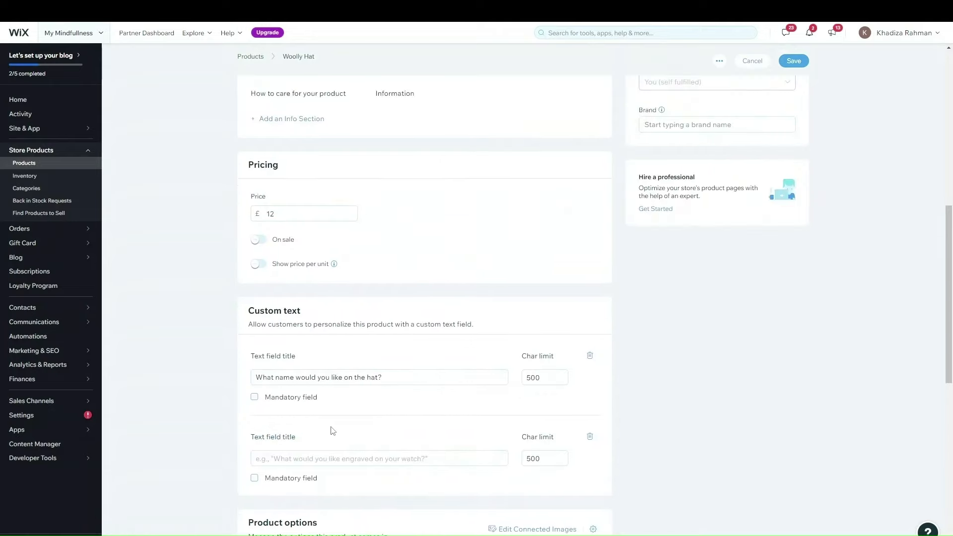
scroll(332, 430, "down", 2)
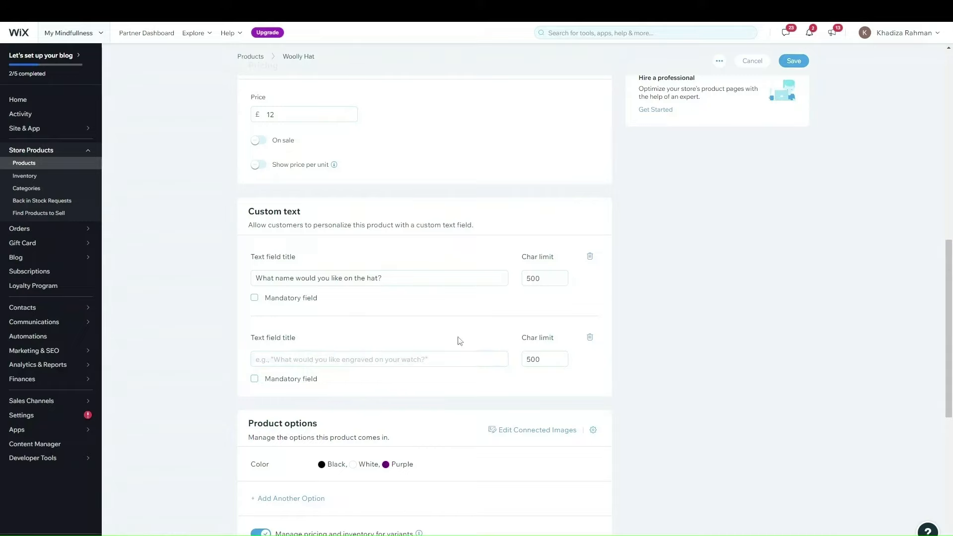
left_click(589, 339)
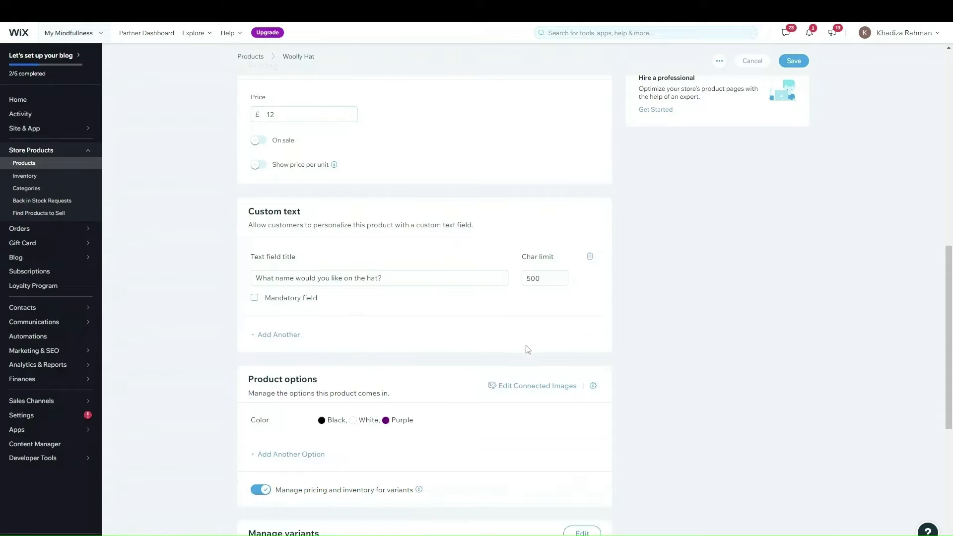
- Enable pre-order for the product, review its message and limit settings, and switch it off again
scroll(557, 336, "up", 8)
scroll(450, 284, "down", 7)
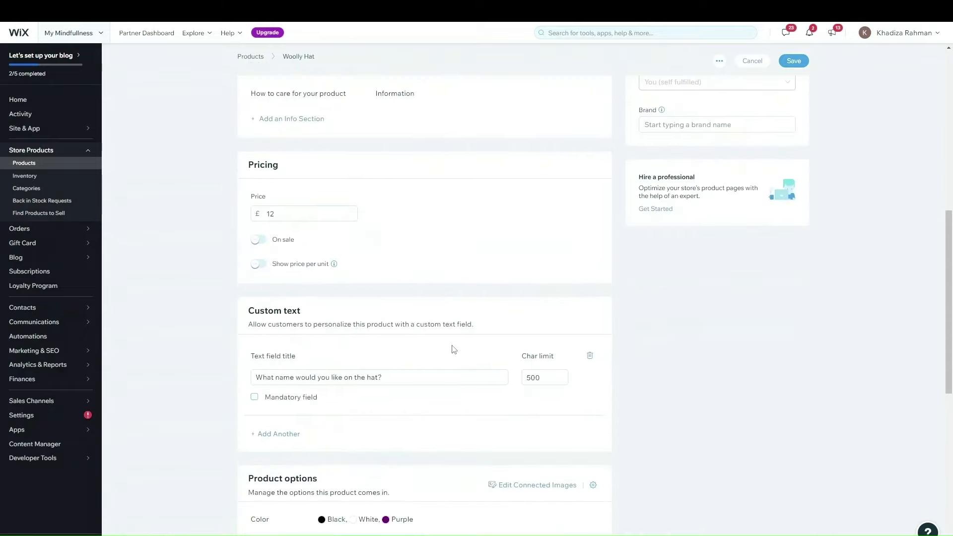
scroll(455, 340, "down", 9)
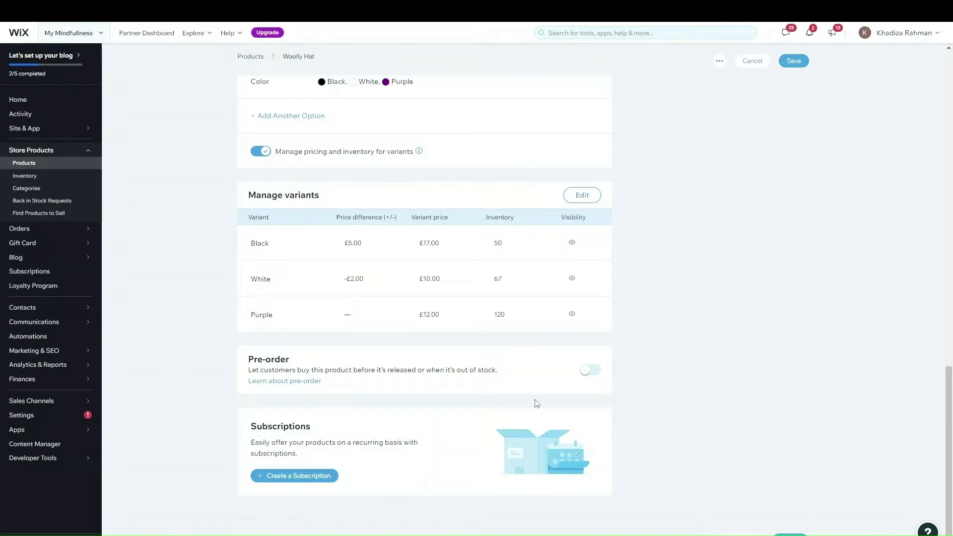
left_click(591, 371)
scroll(569, 397, "down", 2)
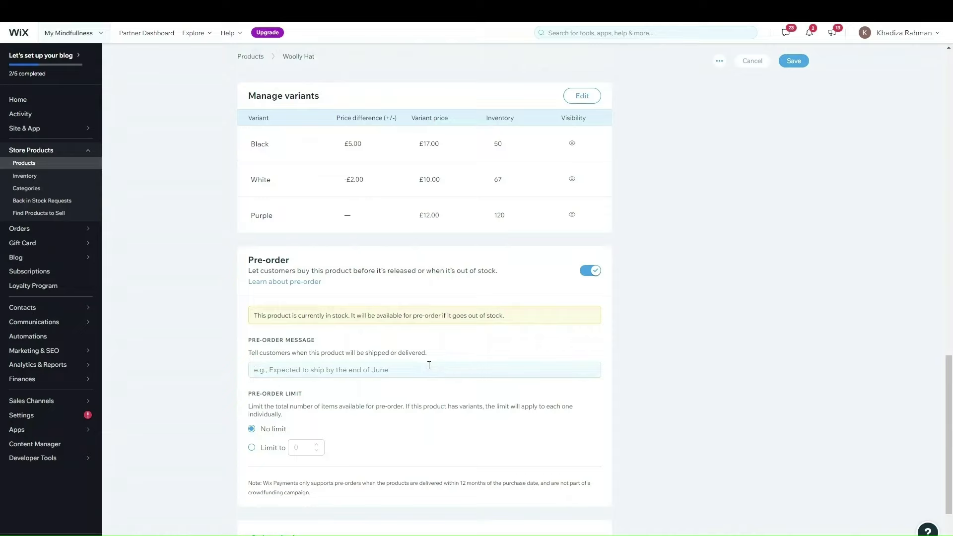
left_click_drag(254, 315, 502, 325)
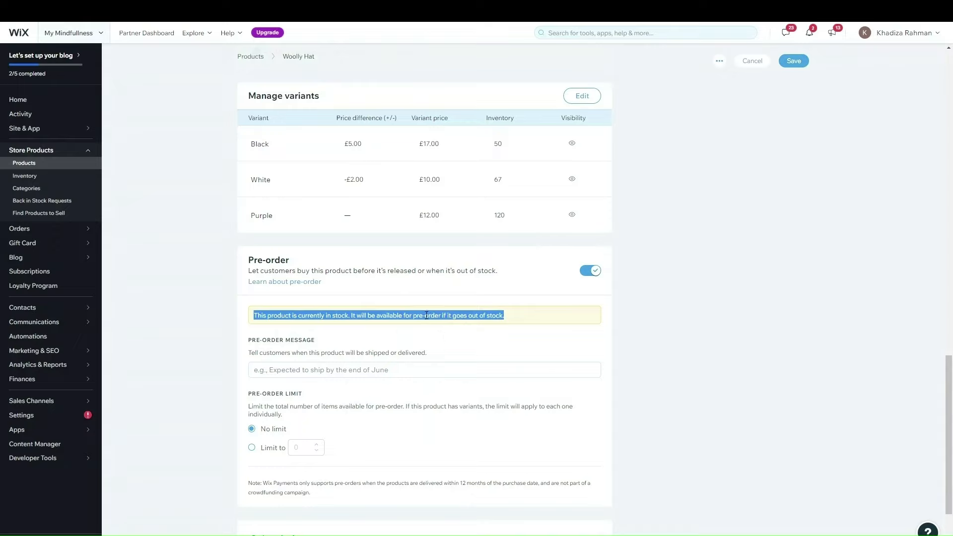
left_click(437, 373)
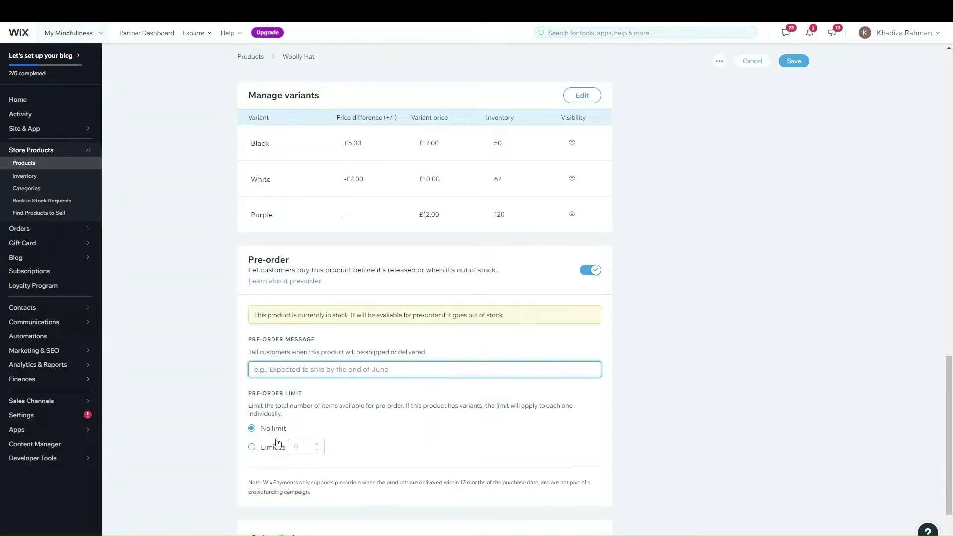
scroll(276, 442, "down", 1)
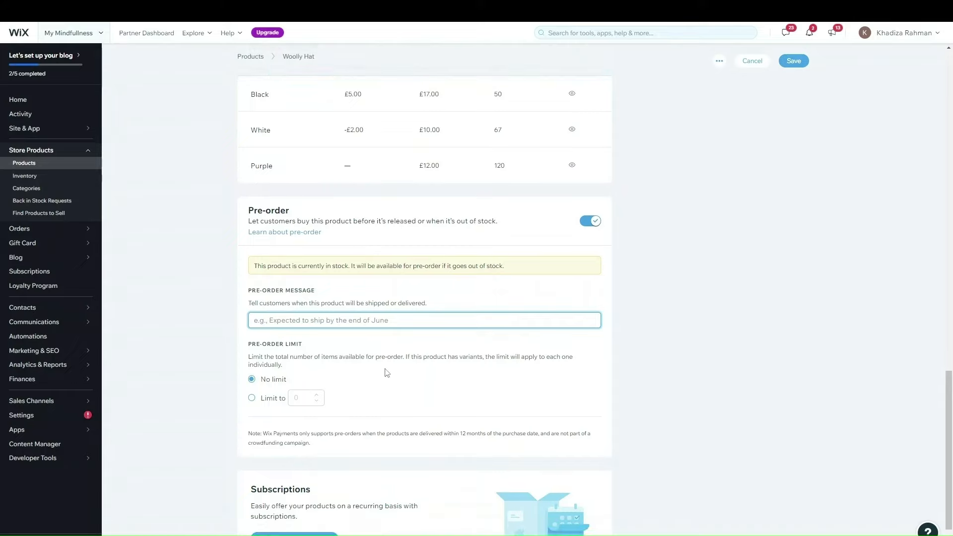
left_click(305, 399)
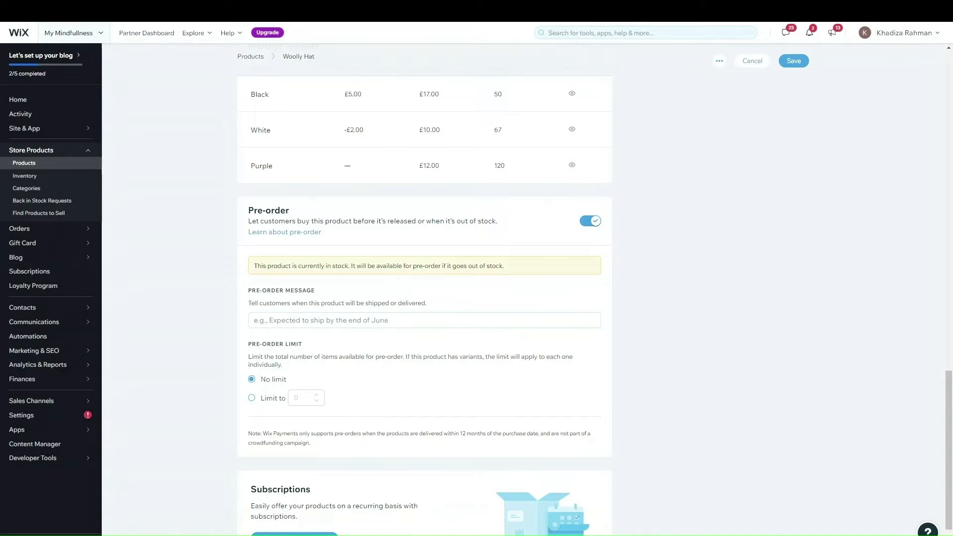
left_click(257, 400)
left_click(590, 221)
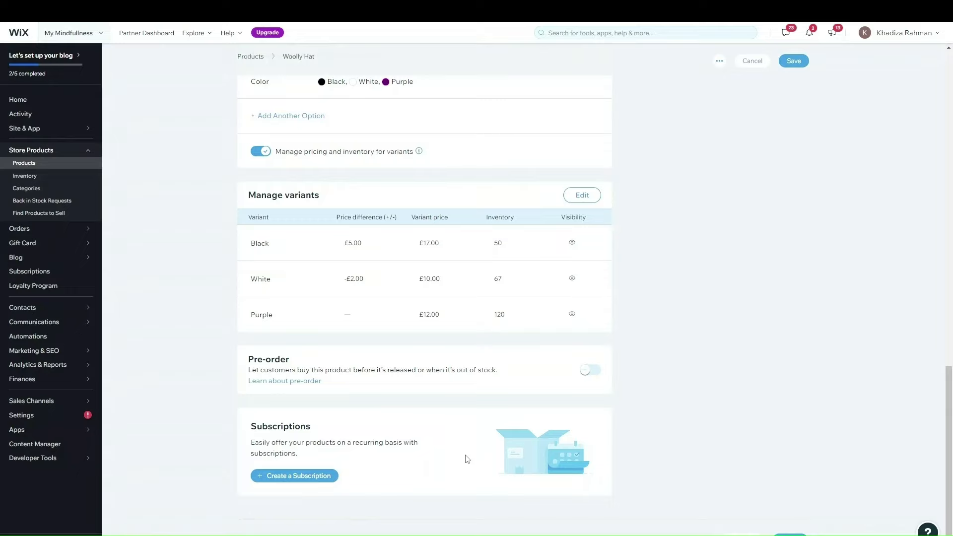
- Create a subscription for the product named "Hat Of the Month", leaving its tagline empty
left_click(325, 479)
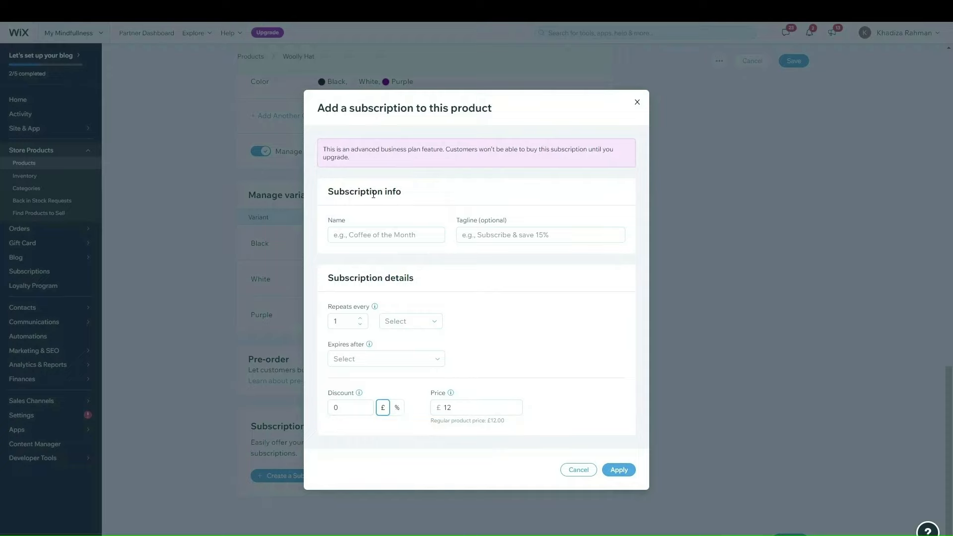
left_click(373, 237)
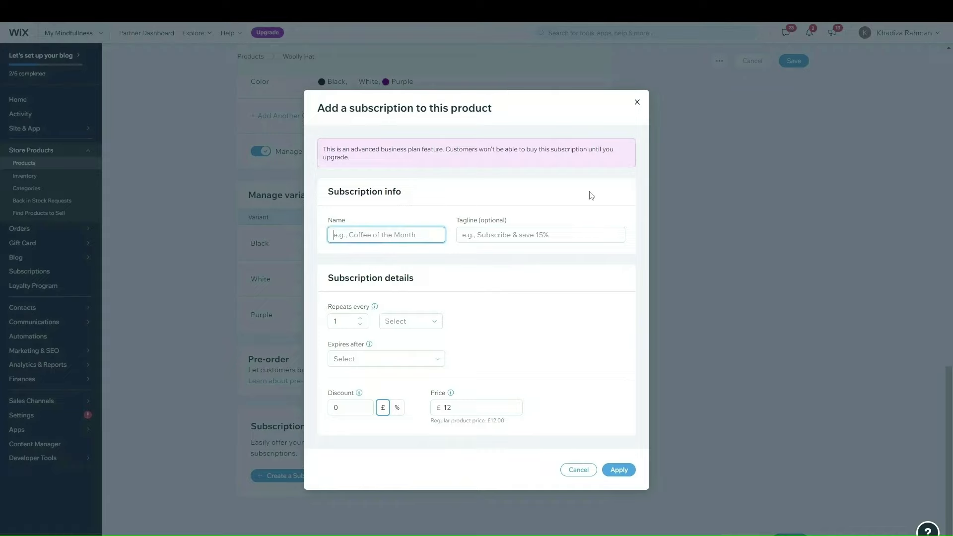
type("Hat Of the Month")
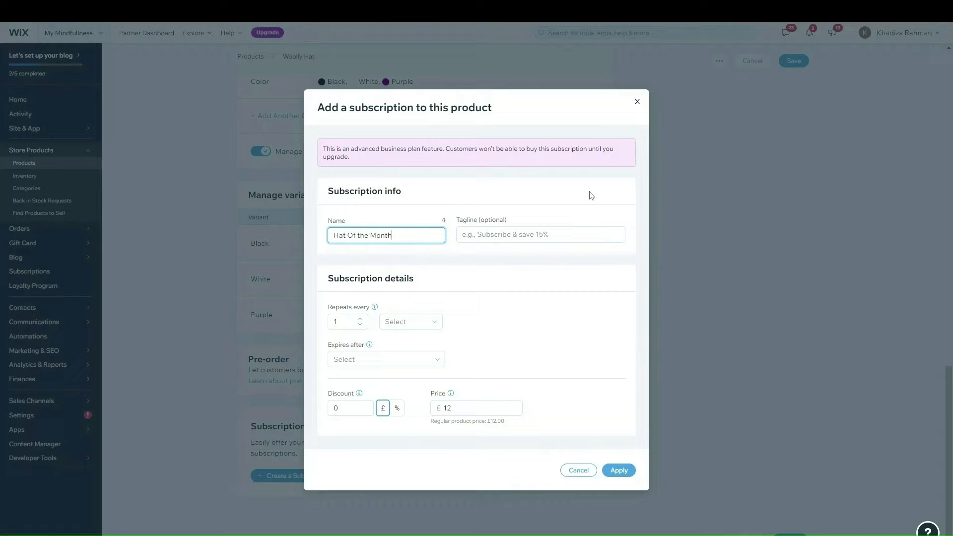
left_click(558, 243)
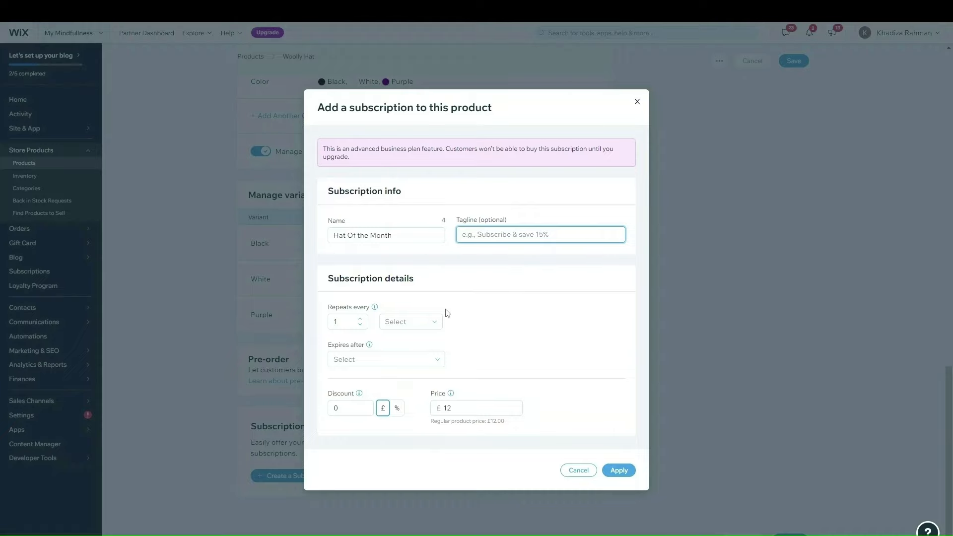
- Set the subscription to repeat every 2 years
left_click(396, 321)
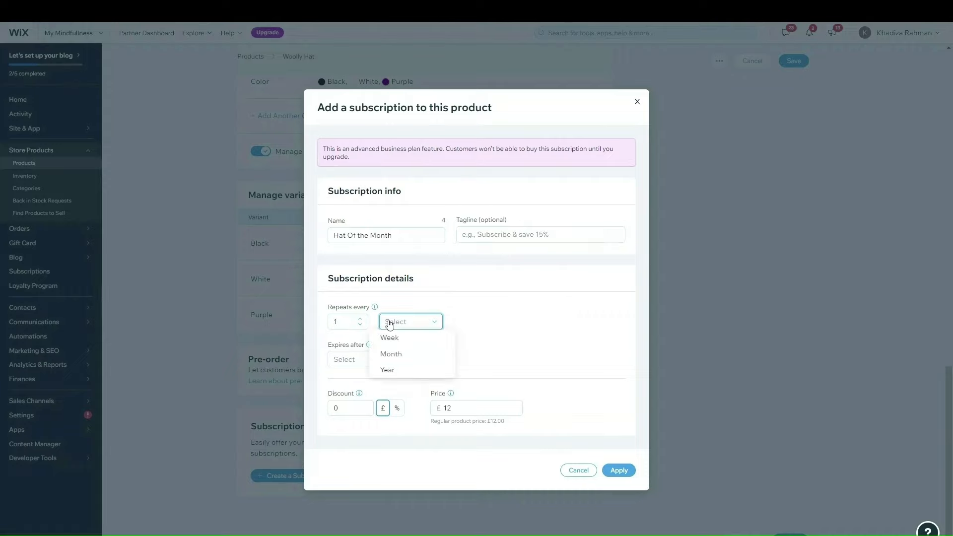
left_click(401, 356)
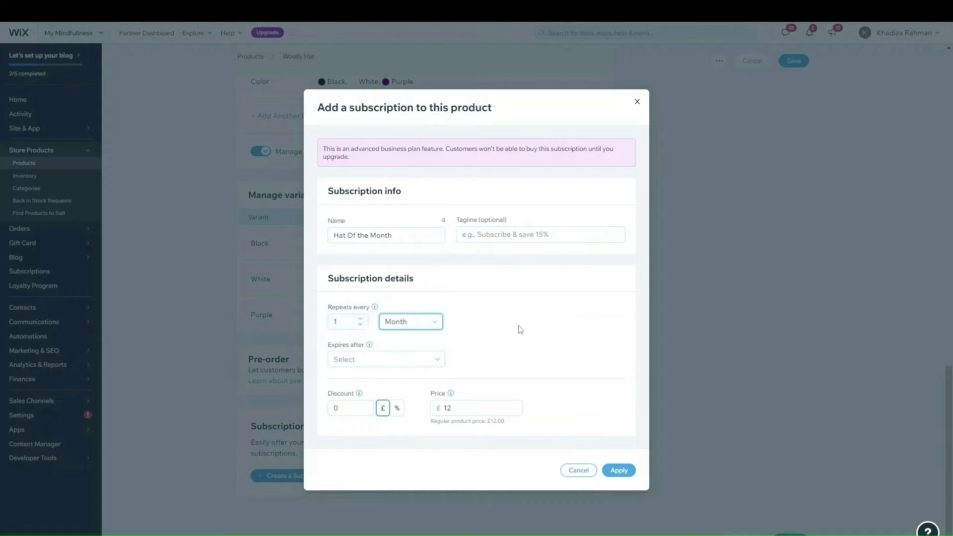
left_click(365, 329)
left_click(360, 320)
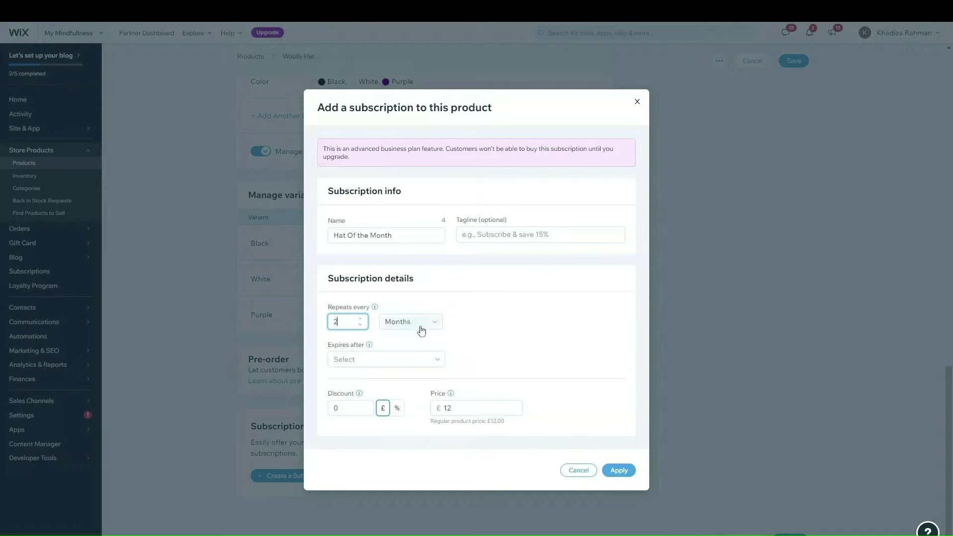
left_click(396, 322)
left_click(396, 370)
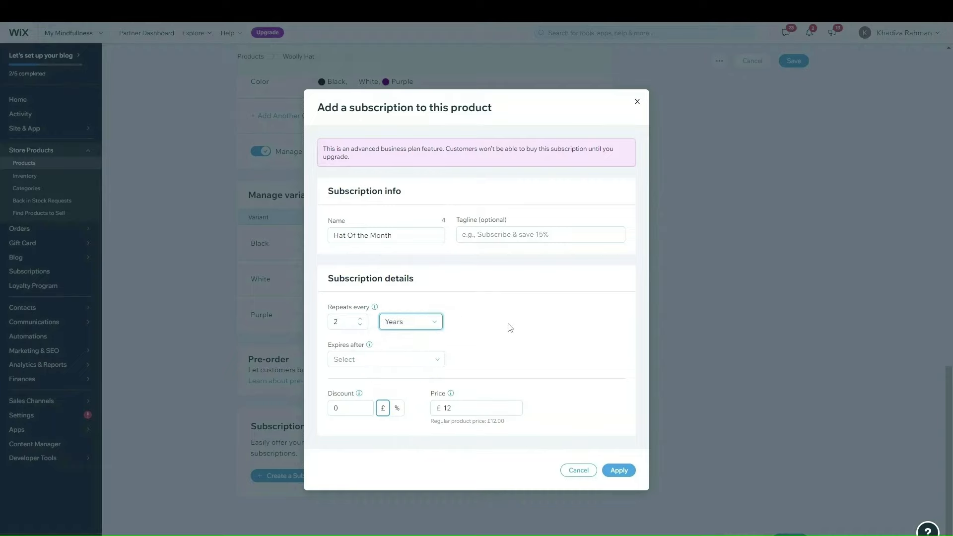
- Try the Custom expiry option for the subscription and settle on Never expires
left_click(436, 359)
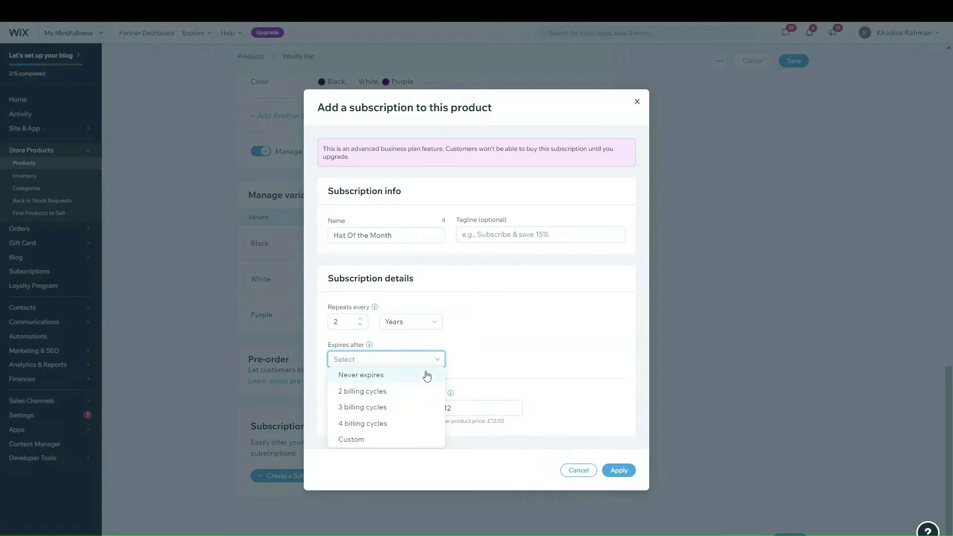
left_click(392, 440)
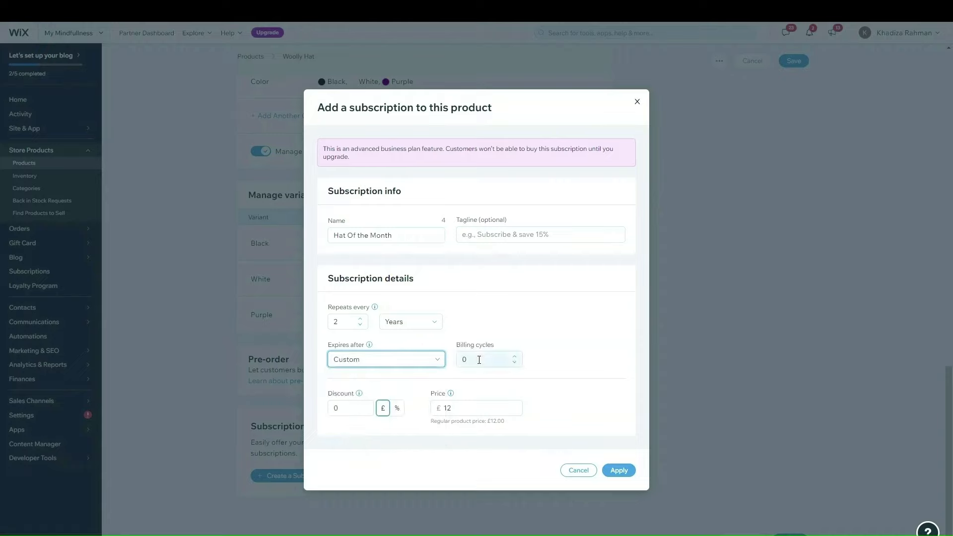
left_click(419, 360)
left_click(390, 373)
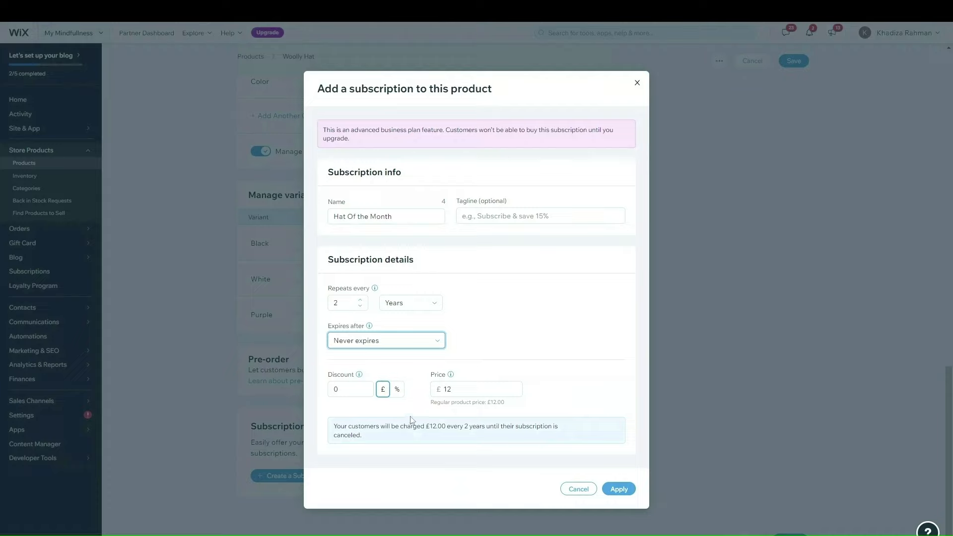
left_click(418, 405)
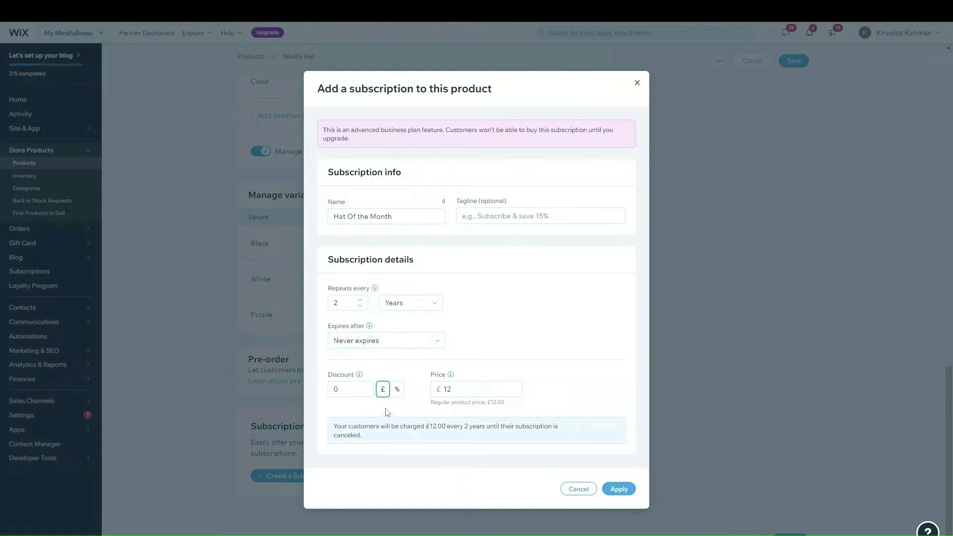
- Give the subscription a 5% discount and apply it to the product, declining the upgrade for now
mouse_move(359, 378)
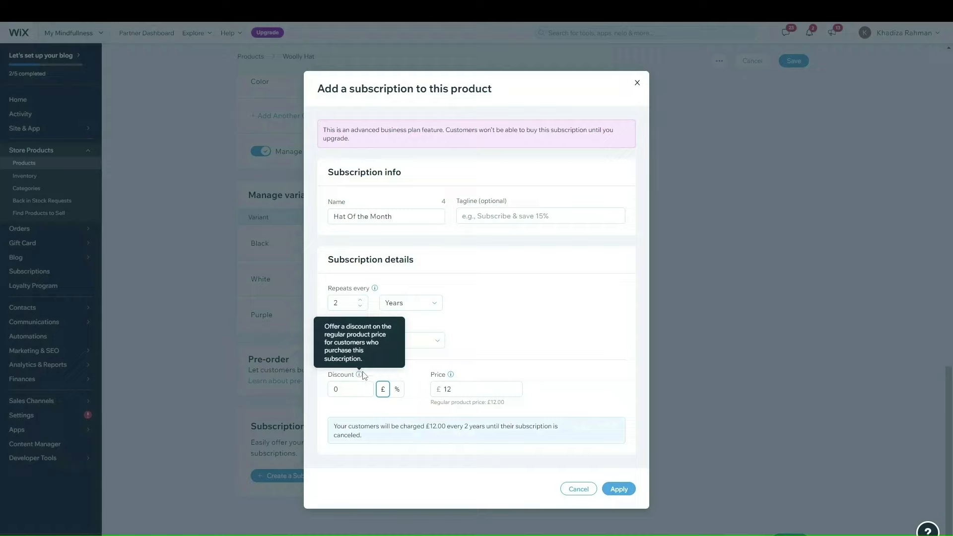
left_click(336, 391)
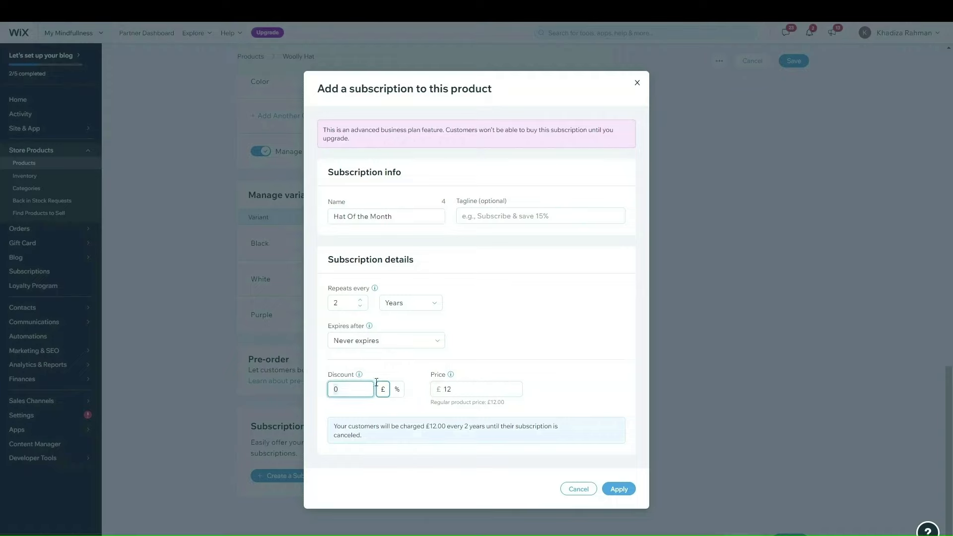
left_click(397, 389)
type("5")
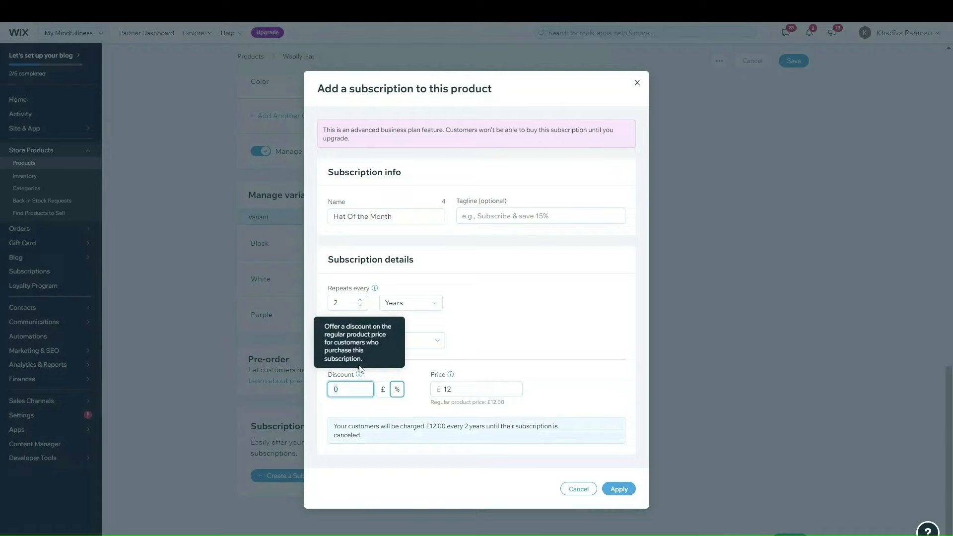
left_click(549, 367)
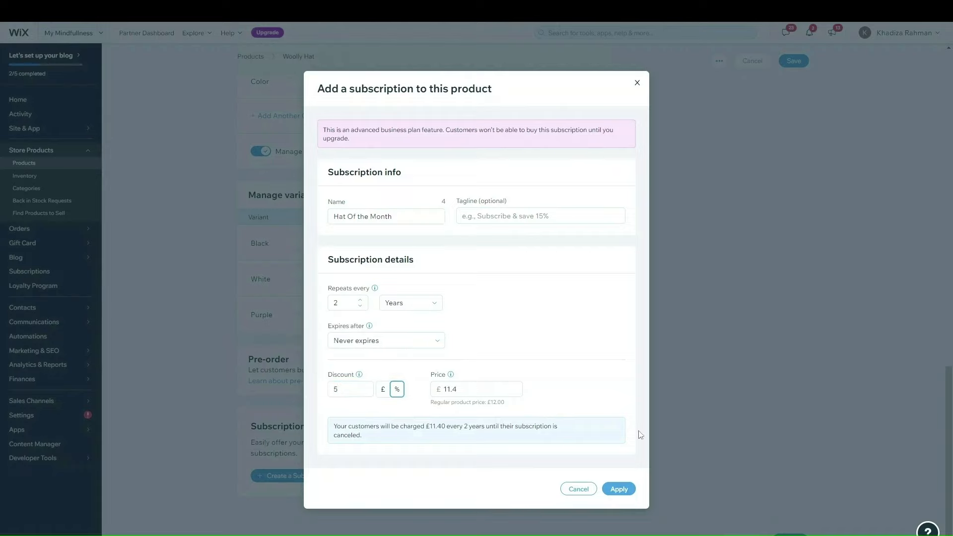
left_click(626, 490)
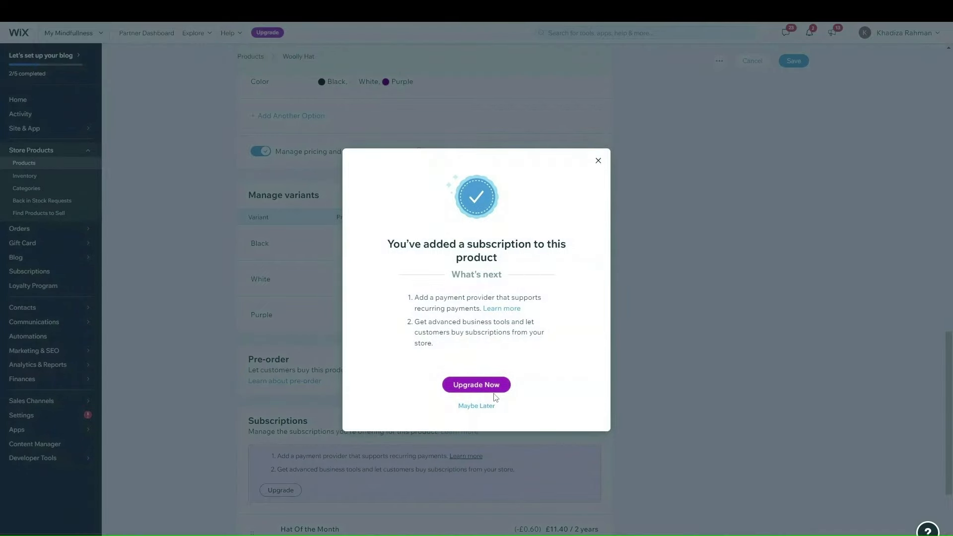
left_click(477, 406)
scroll(698, 213, "up", 8)
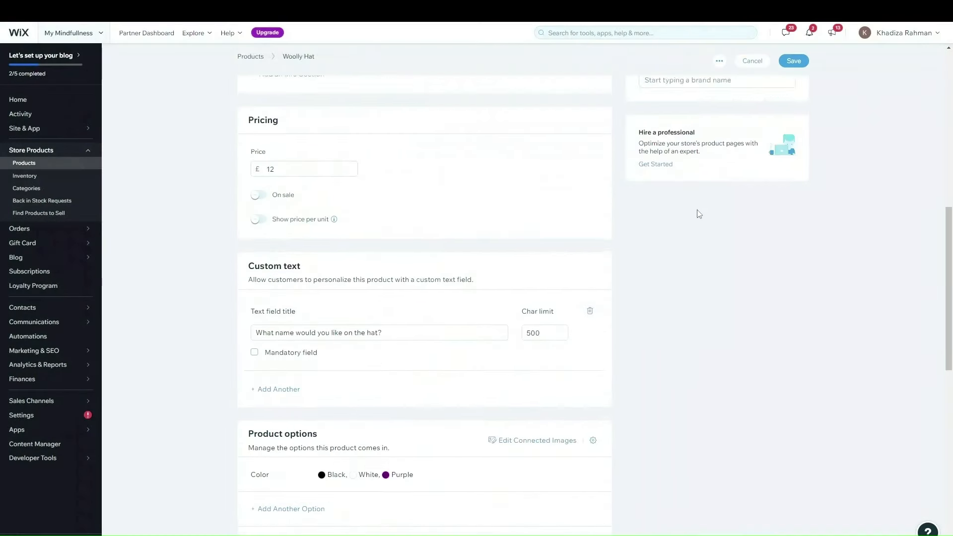
scroll(698, 214, "up", 7)
scroll(332, 334, "down", 3)
scroll(360, 394, "up", 3)
scroll(366, 273, "down", 8)
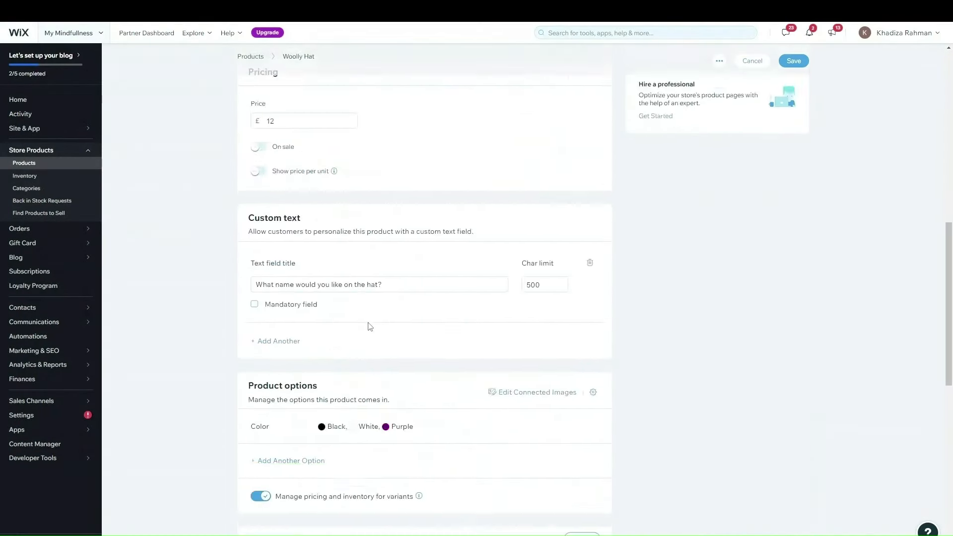
- Offer the product by subscription and for one-time purchase, and delete the "Hat Of the Month" subscription
scroll(370, 326, "down", 10)
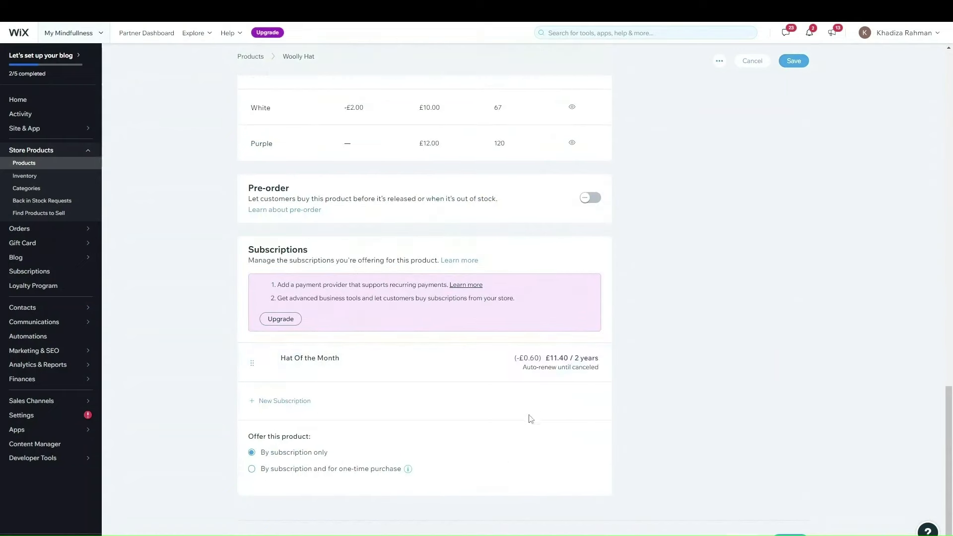
left_click(591, 363)
left_click(590, 361)
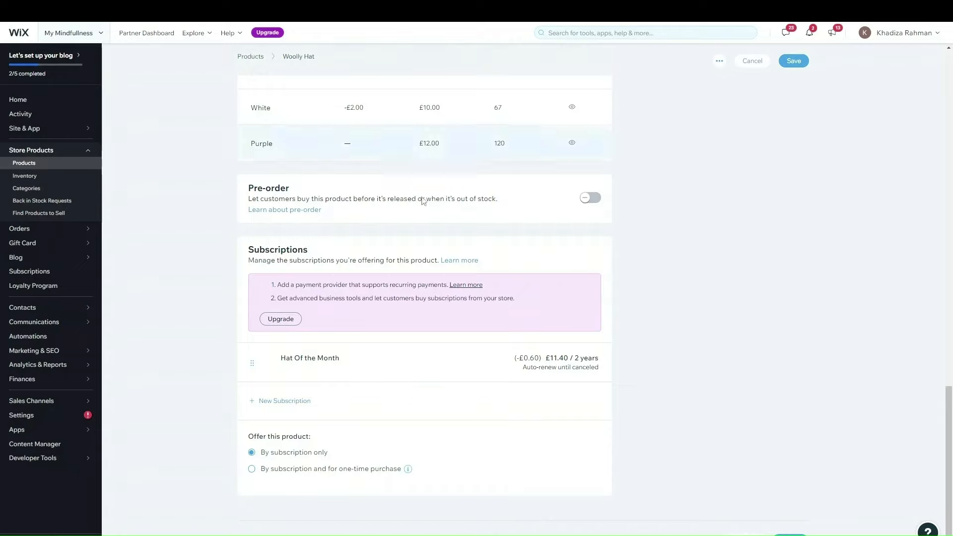
left_click(303, 469)
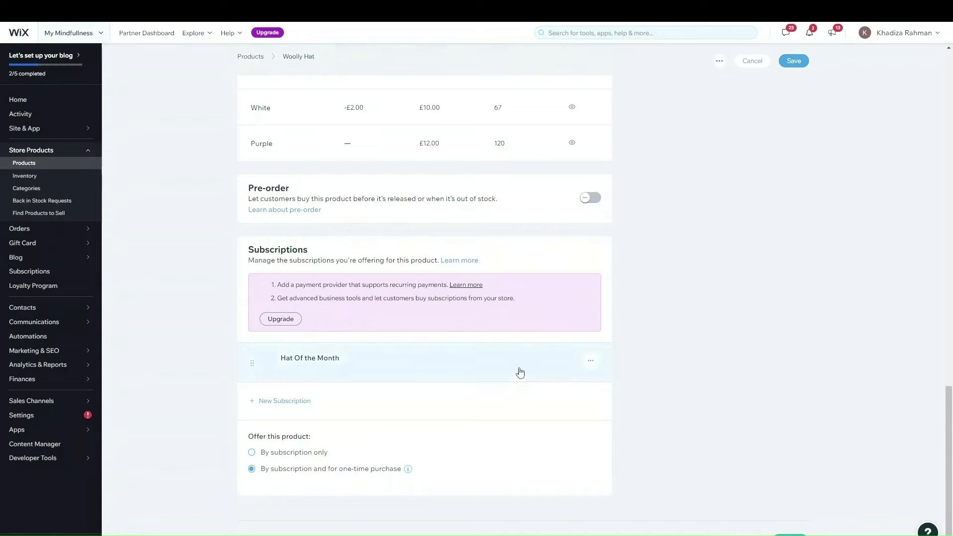
left_click(590, 361)
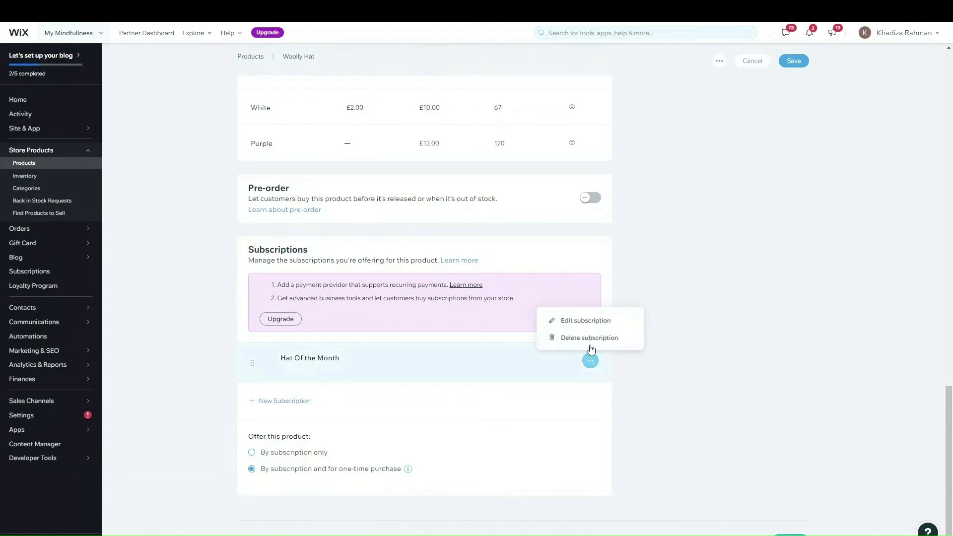
left_click(590, 344)
- Try switching the product's Show in online store option off and back on
scroll(655, 243, "up", 7)
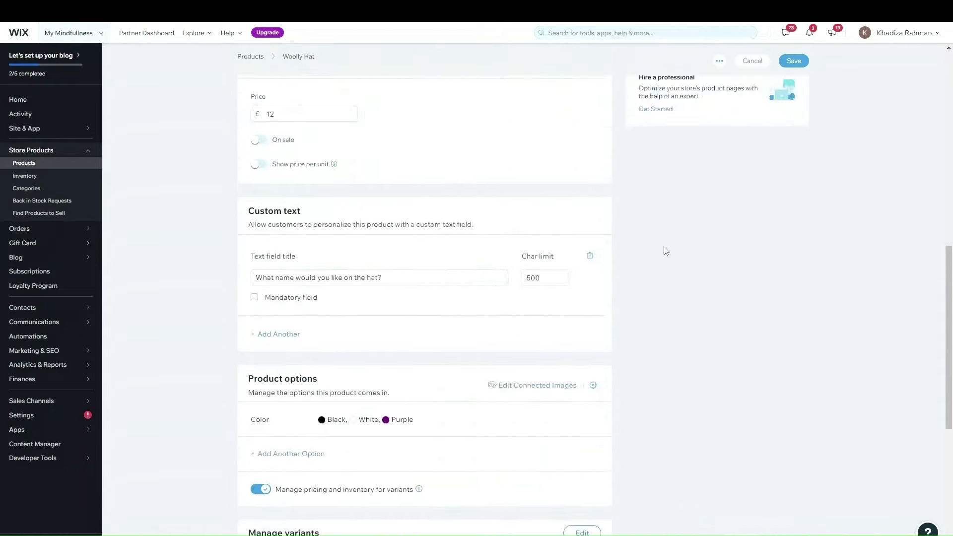
scroll(666, 251, "up", 8)
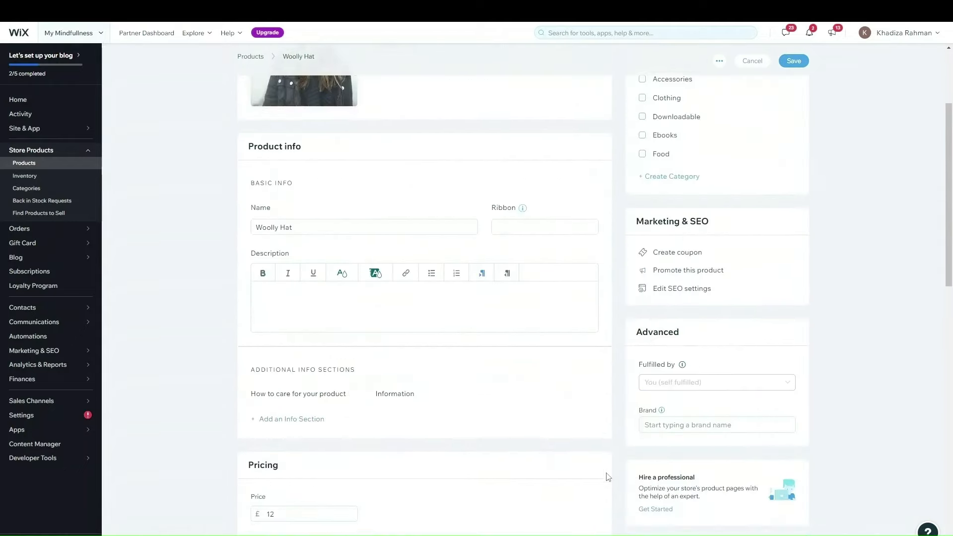
scroll(607, 477, "down", 5)
scroll(625, 469, "up", 10)
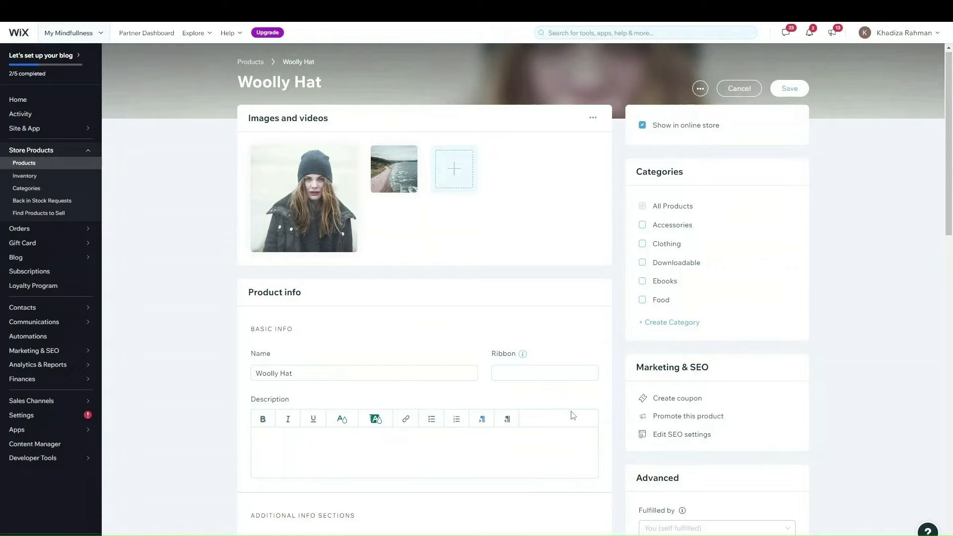
scroll(573, 415, "down", 3)
scroll(574, 418, "up", 3)
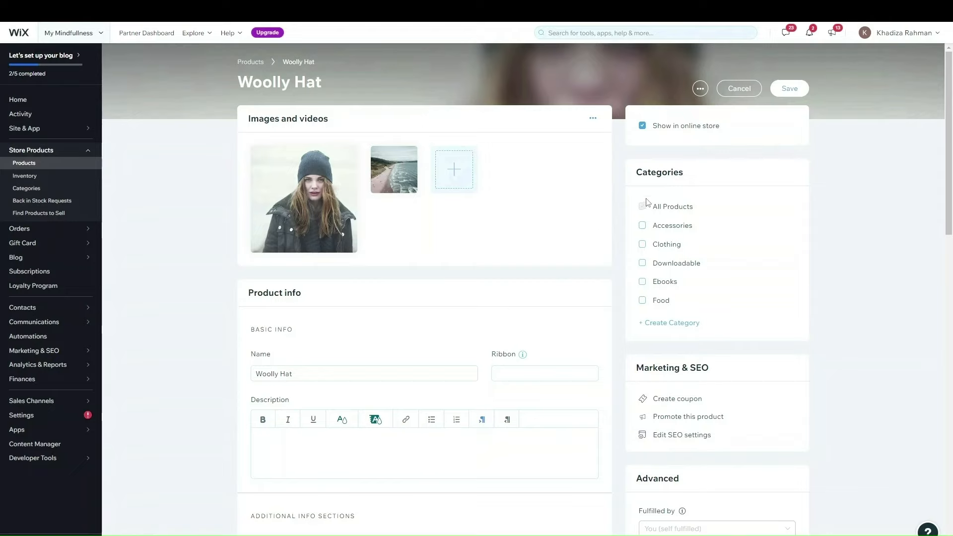
left_click(650, 127)
left_click(694, 126)
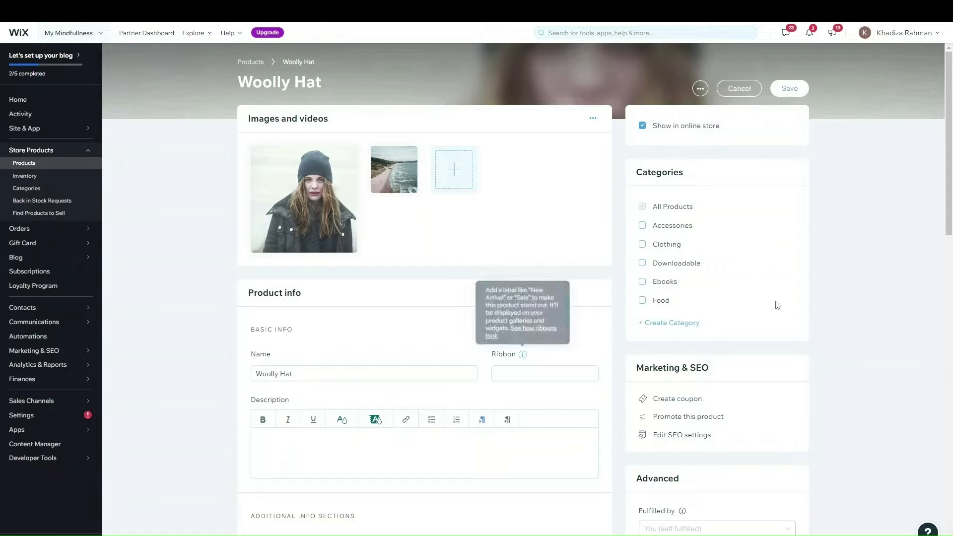
- Assign the product to the Clothing category and to a new category named "Winter Wear", leaving Accessories unselected
scroll(610, 383, "down", 3)
scroll(613, 375, "up", 2)
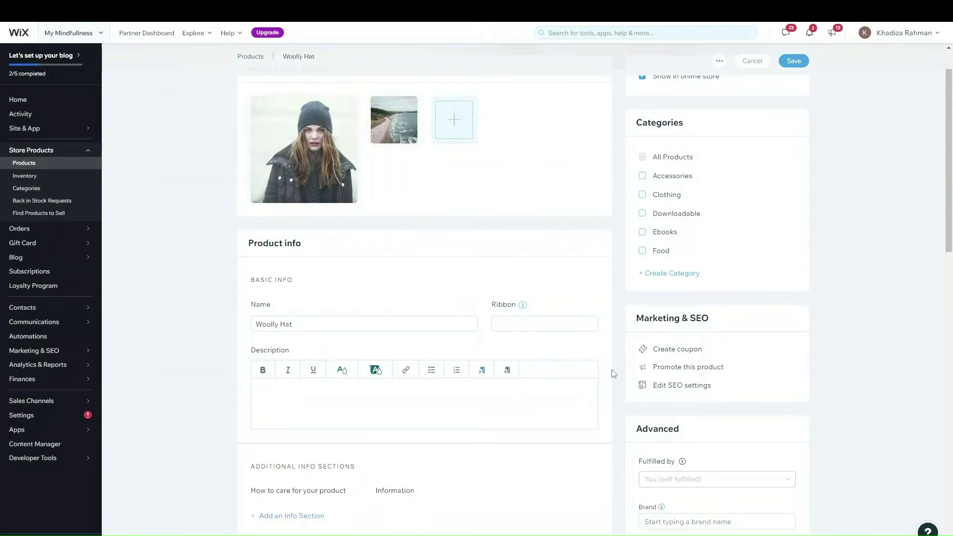
scroll(716, 316, "up", 1)
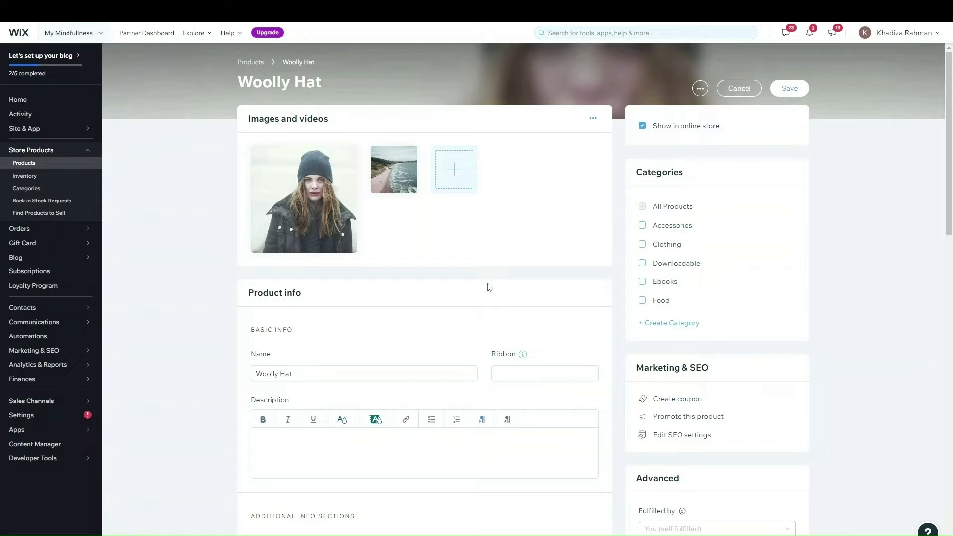
left_click(666, 245)
left_click(673, 323)
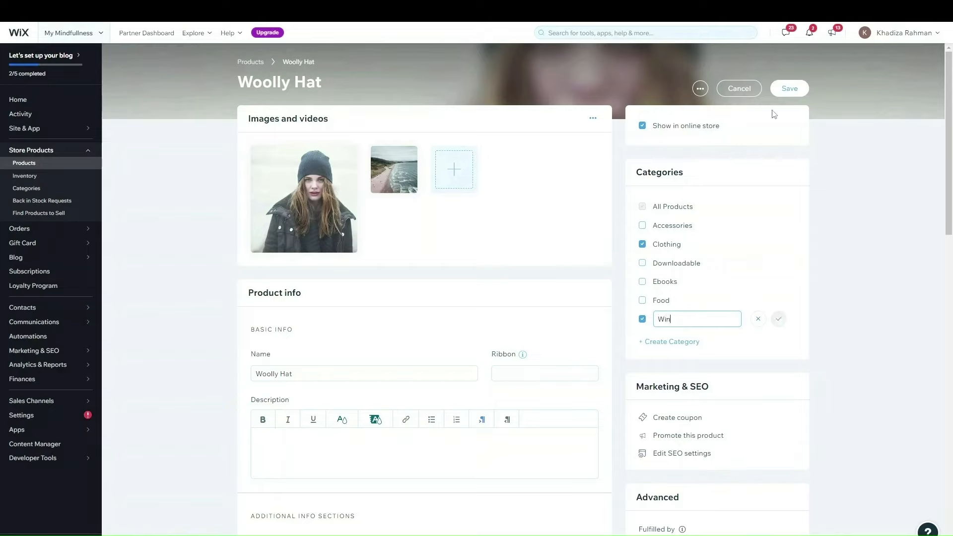
type("Winter Wear")
left_click(779, 320)
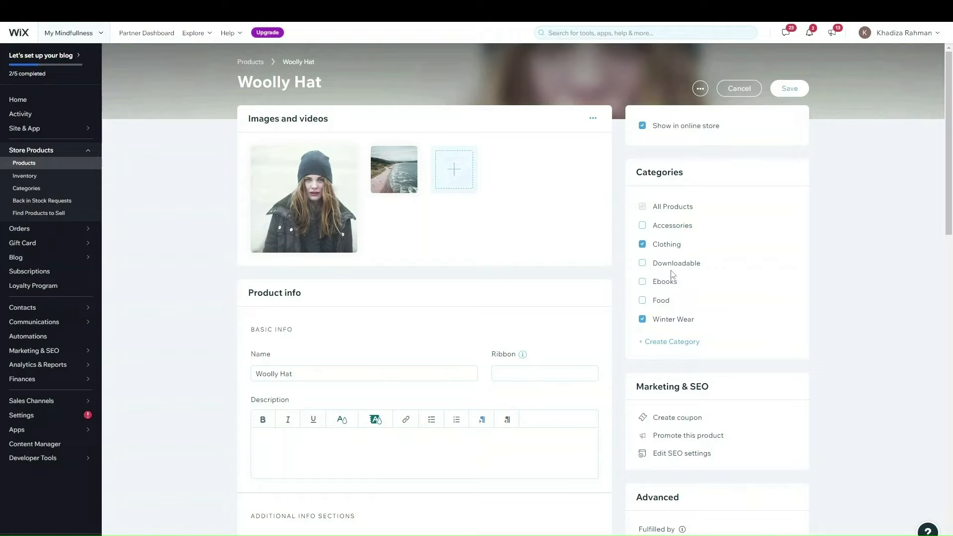
left_click(669, 227)
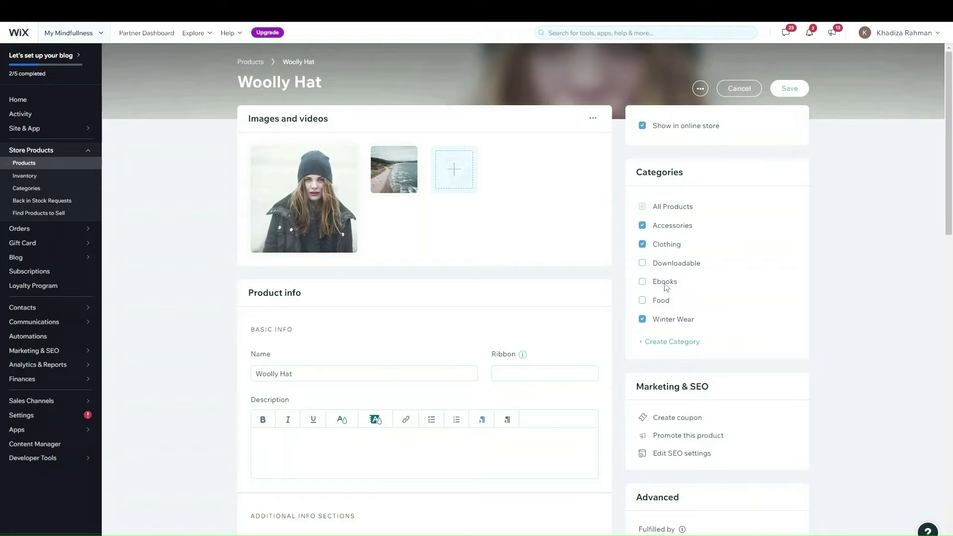
left_click(665, 229)
- Save the Woolly Hat product and reopen it from the product list
scroll(720, 280, "down", 4)
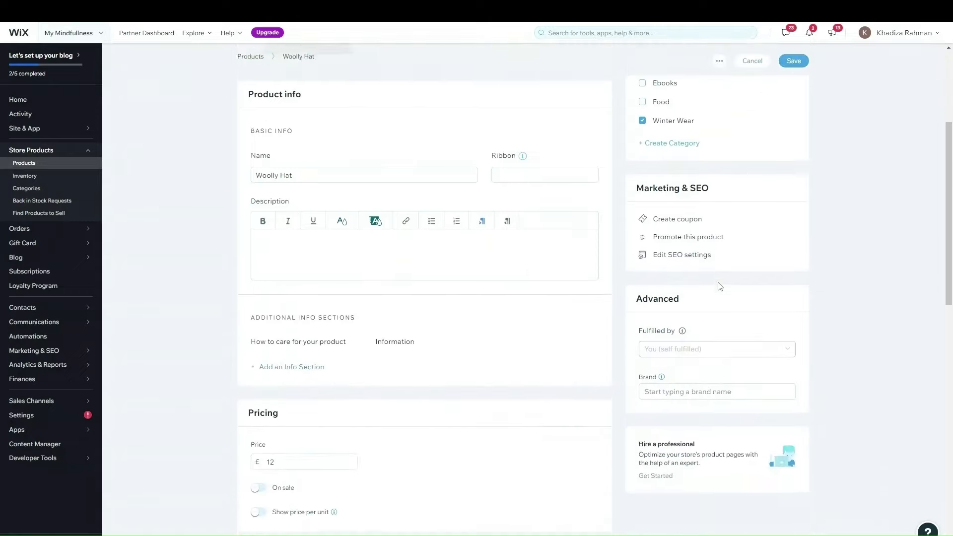
scroll(719, 286, "up", 1)
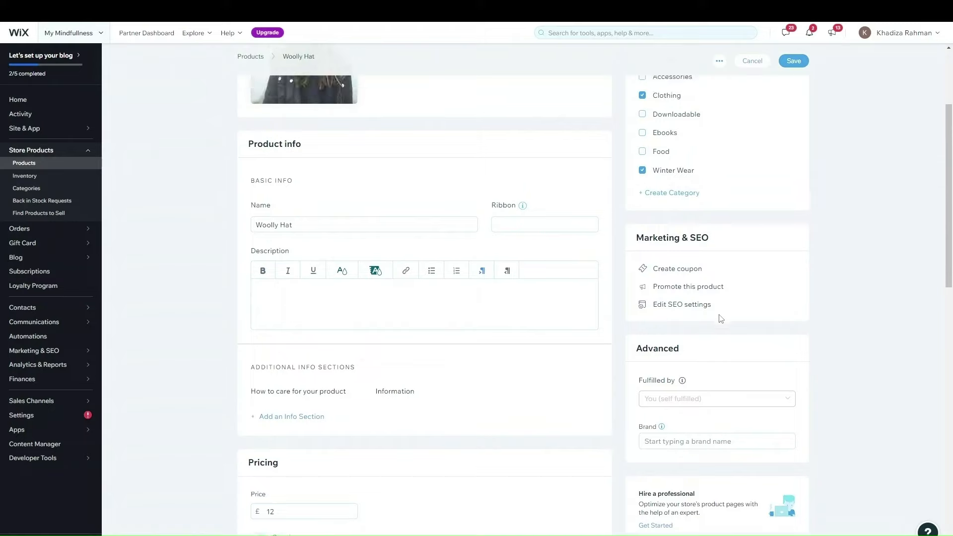
left_click(670, 309)
left_click(594, 257)
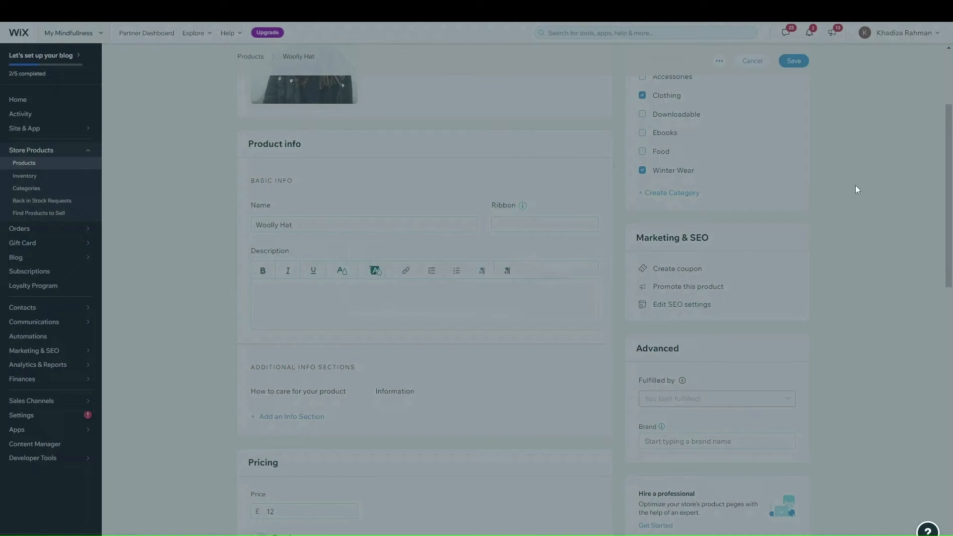
scroll(856, 186, "up", 3)
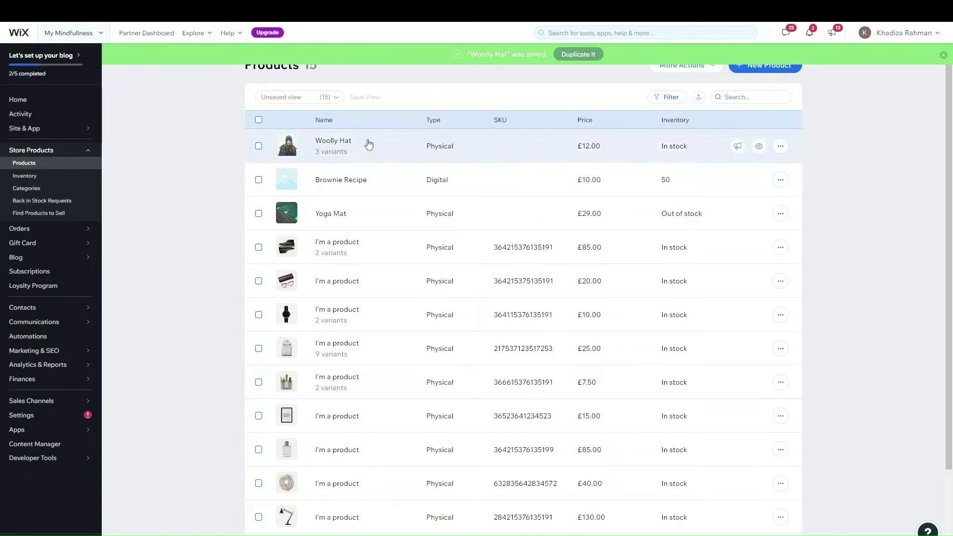
left_click(410, 151)
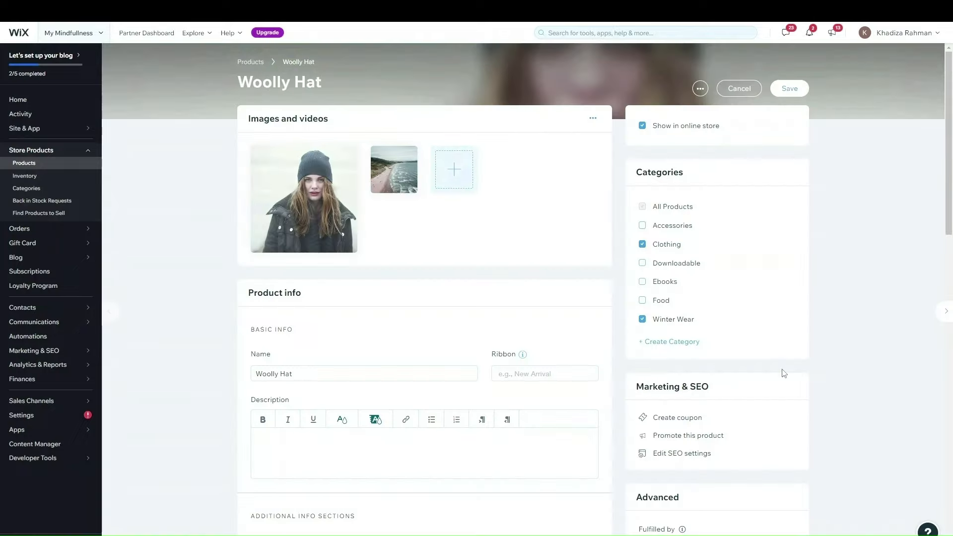
- Open the product's SEO settings and set the title tag to "Woolly Hat | My Mindfullness | Belfast |"
scroll(704, 314, "down", 2)
scroll(752, 291, "up", 2)
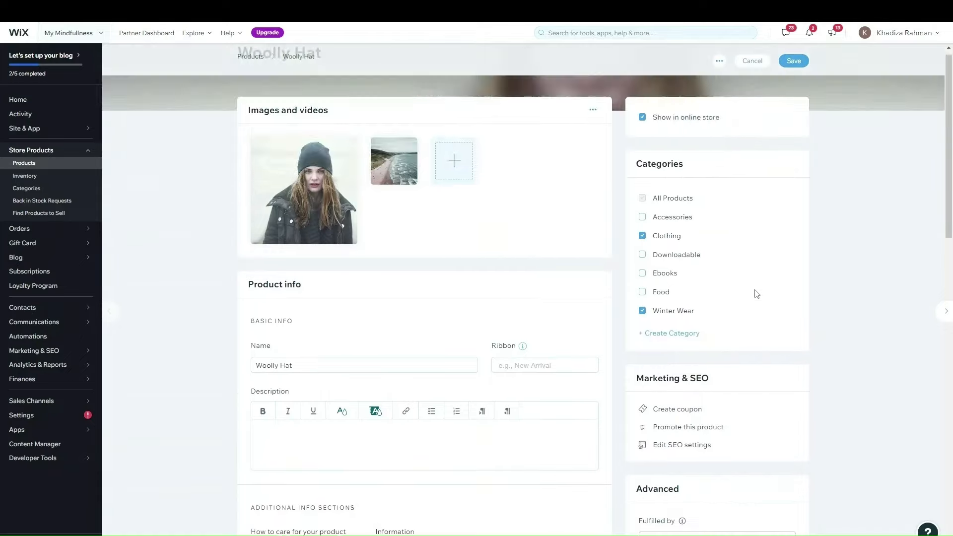
scroll(756, 293, "down", 4)
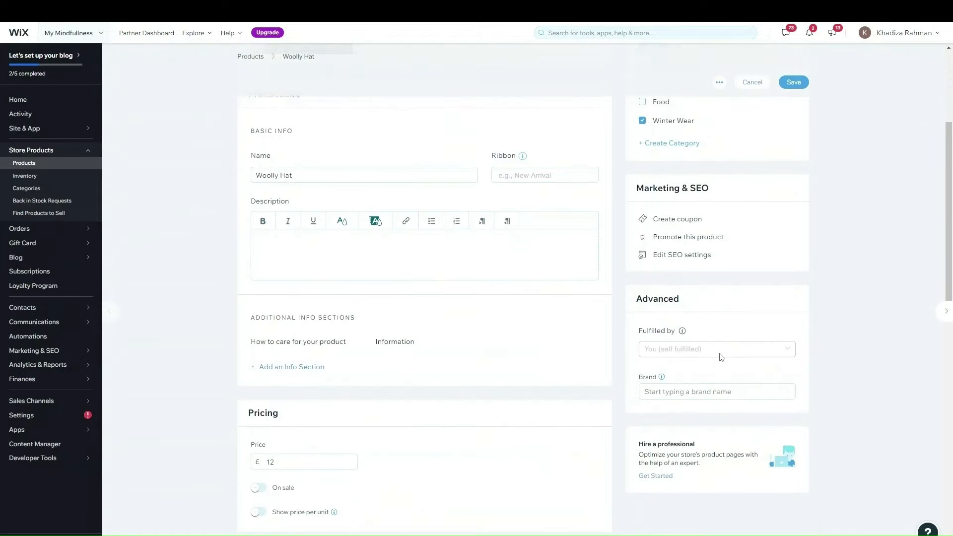
left_click(684, 255)
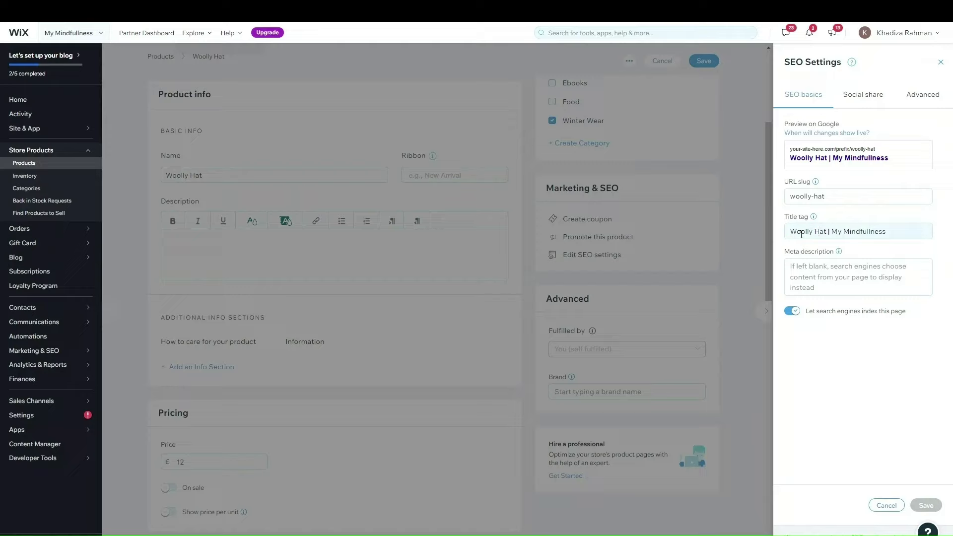
left_click(896, 234)
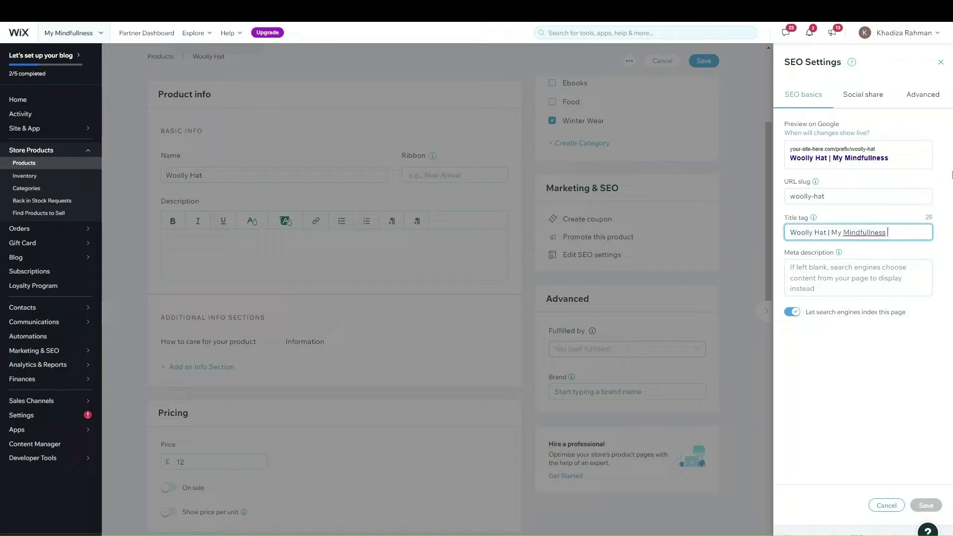
type("| ")
type("Be")
type("sed")
key("BackSpace")
key("BackSpace")
key("BackSpace")
key("BackSpace")
type("elfast |")
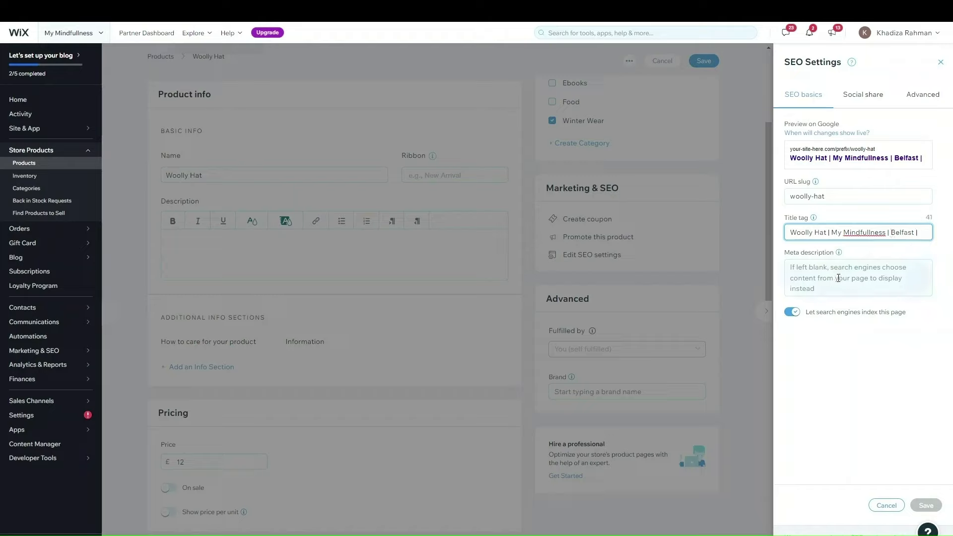
- Set the product's meta description to "Winter wear"
left_click(847, 264)
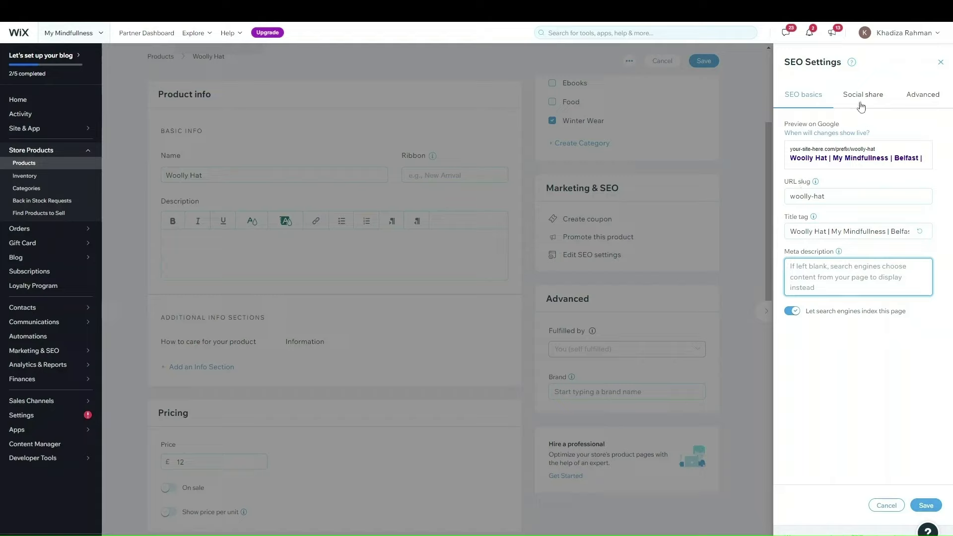
type("Winter ")
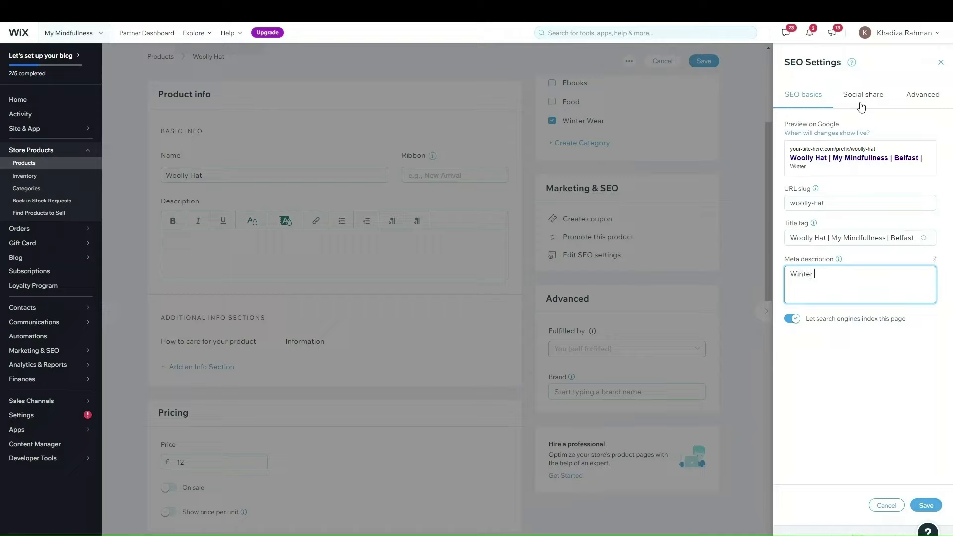
type("wear")
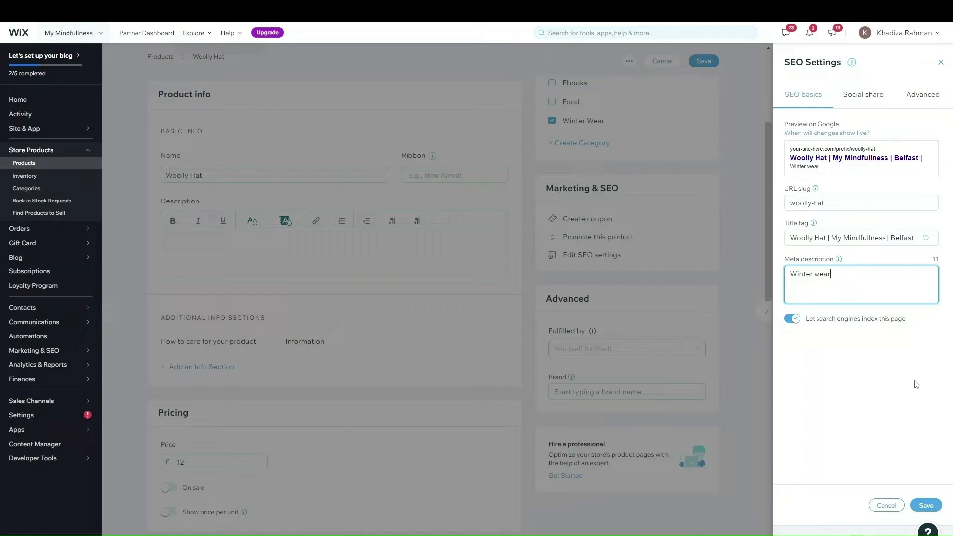
- Check the social share and advanced SEO settings, and save the SEO changes
left_click(862, 101)
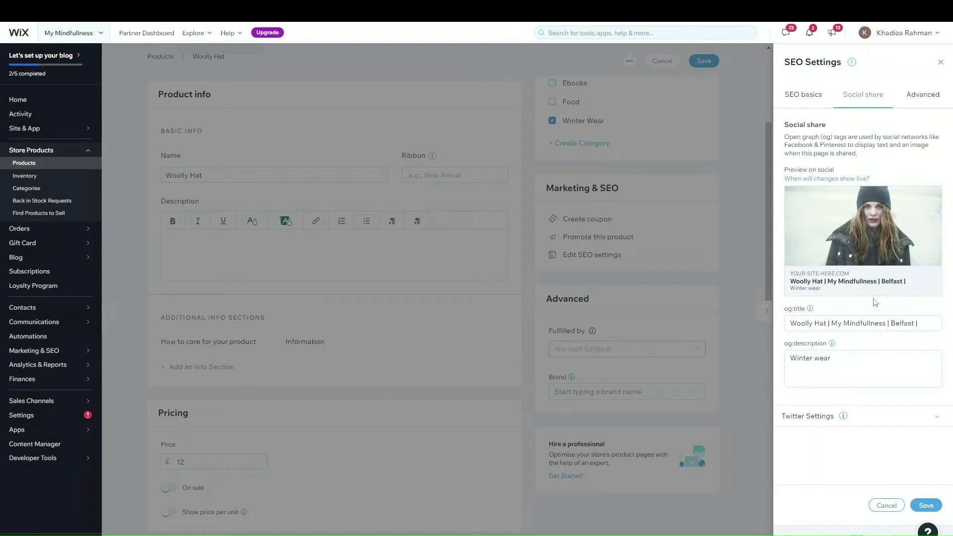
left_click(926, 104)
left_click(803, 97)
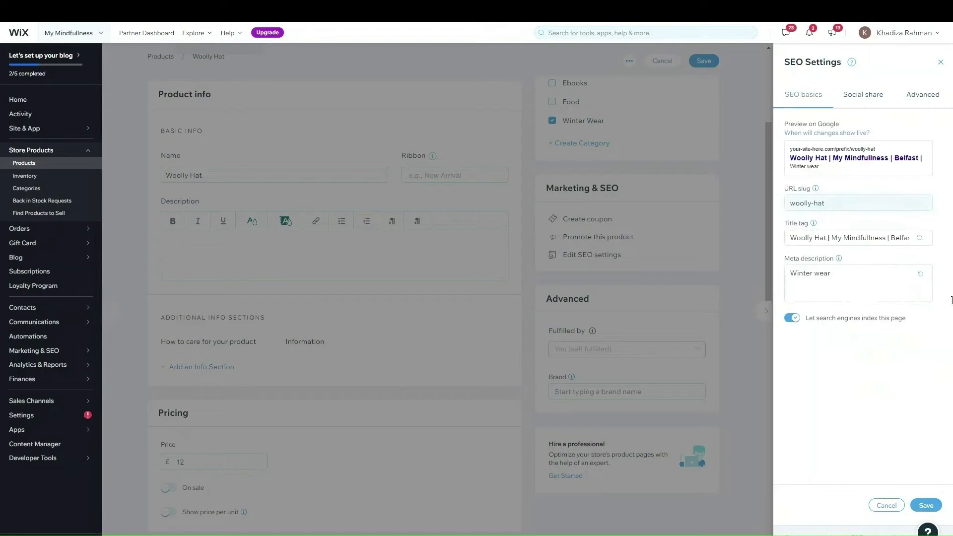
left_click(918, 506)
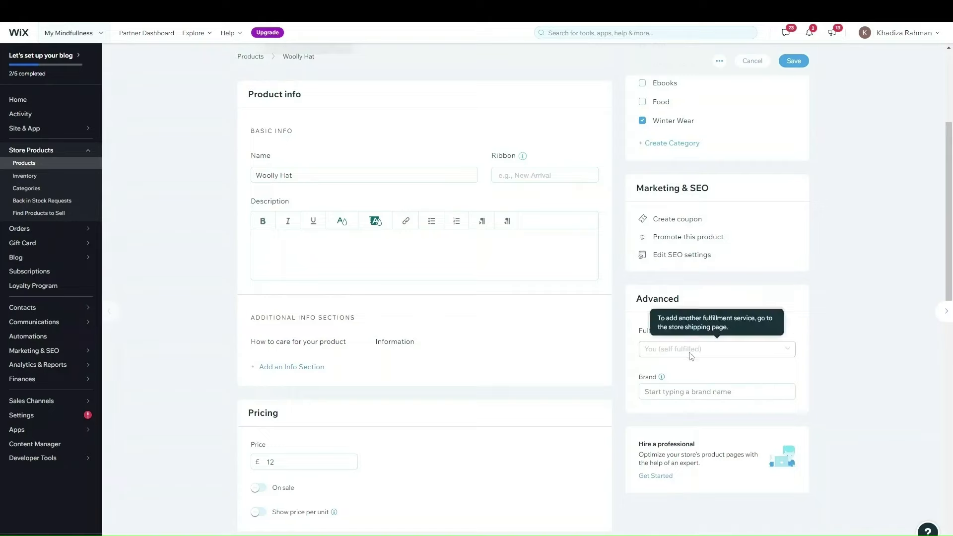
- Look over the product's brand and fulfilment fields, its pricing section and its assigned categories
left_click(692, 395)
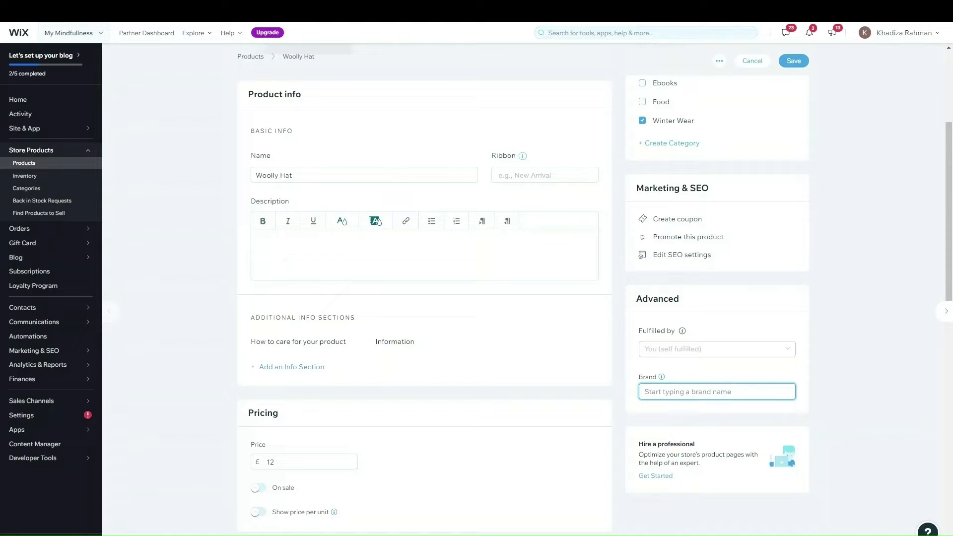
left_click(775, 534)
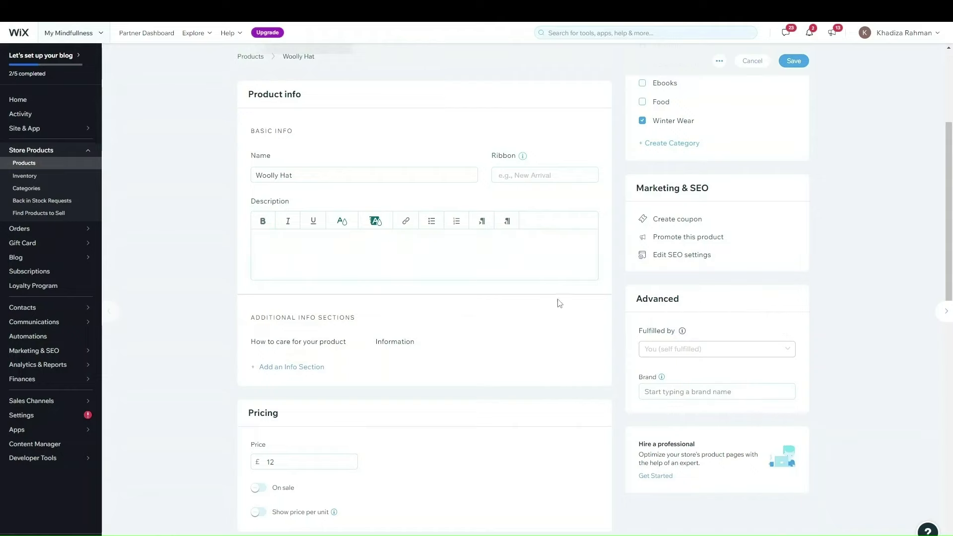
scroll(521, 251, "up", 3)
scroll(687, 279, "down", 4)
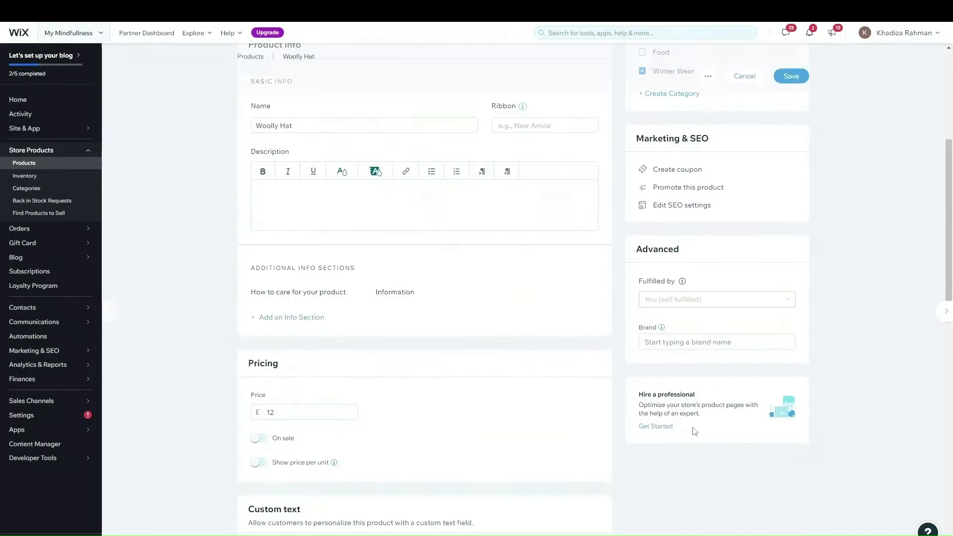
scroll(714, 372, "up", 3)
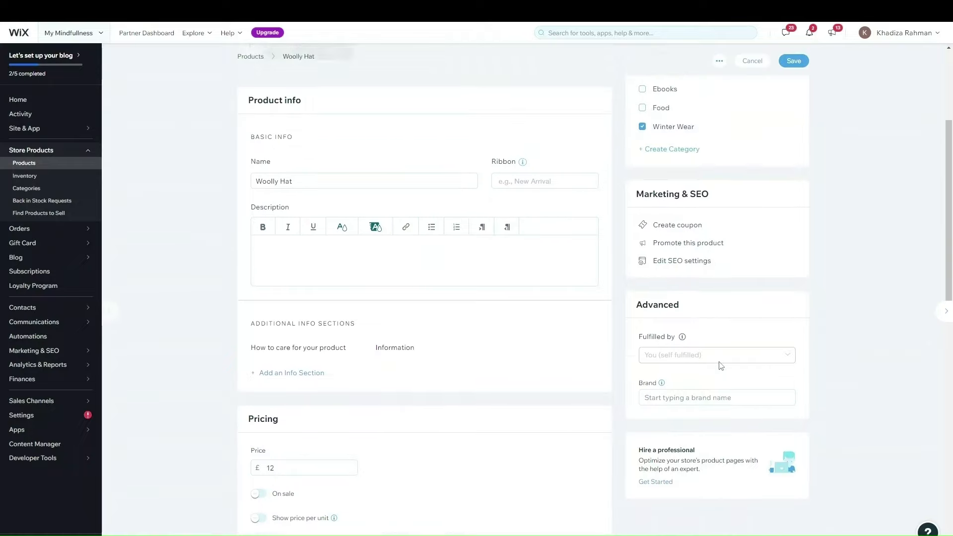
scroll(722, 422, "down", 3)
scroll(725, 420, "up", 4)
scroll(725, 418, "up", 1)
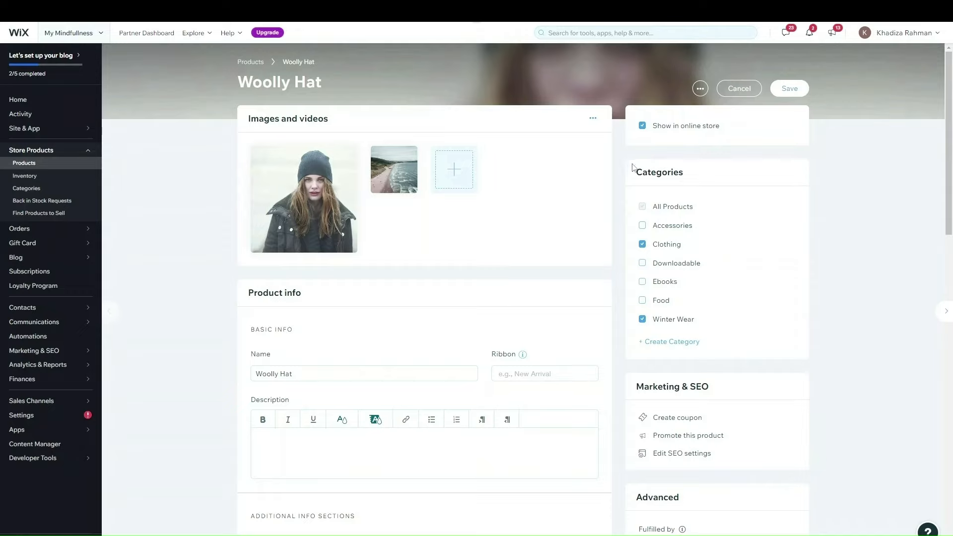
- Save the Woolly Hat product and start creating a new digital product in the store
left_click(799, 92)
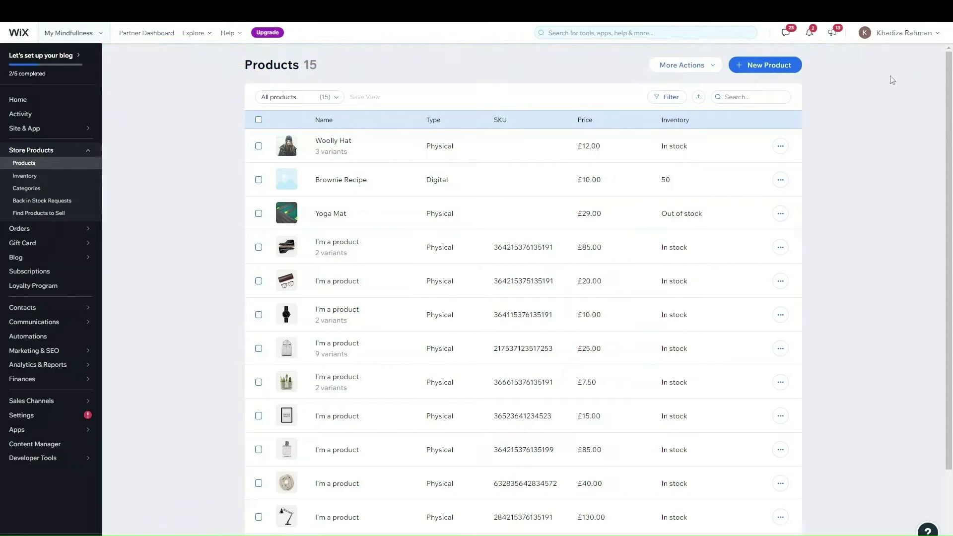
left_click(775, 66)
left_click(840, 102)
left_click(789, 70)
left_click(768, 130)
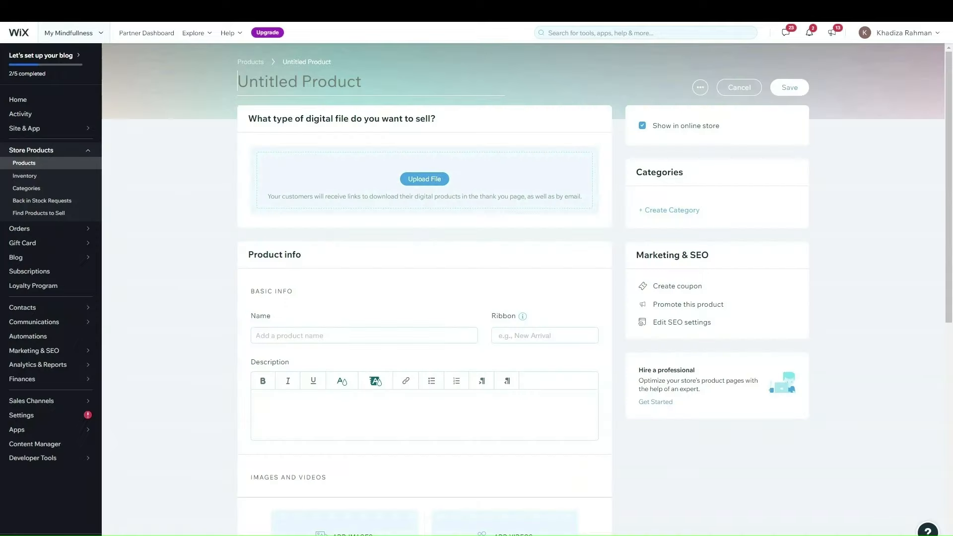
- Name the new digital product "Cake Recipe"
left_click(298, 85)
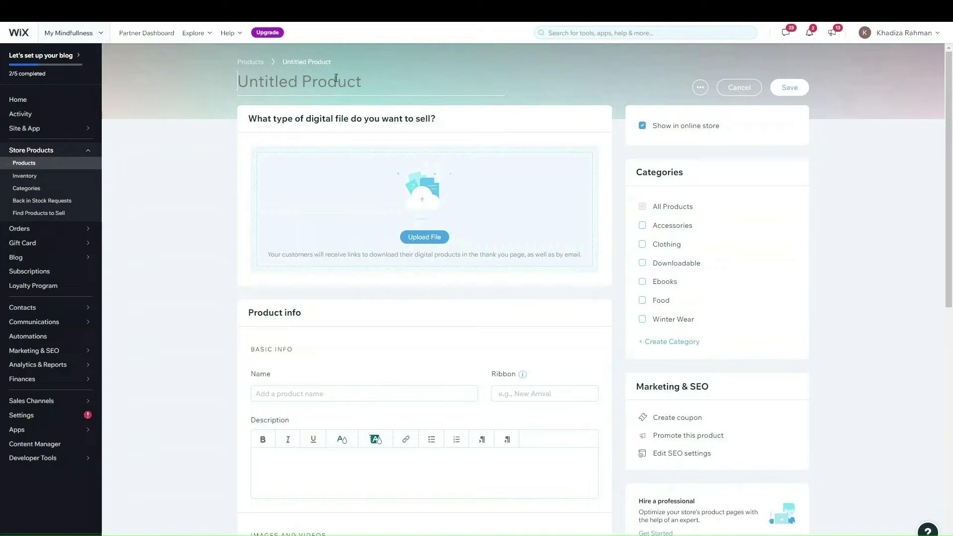
type("Cake")
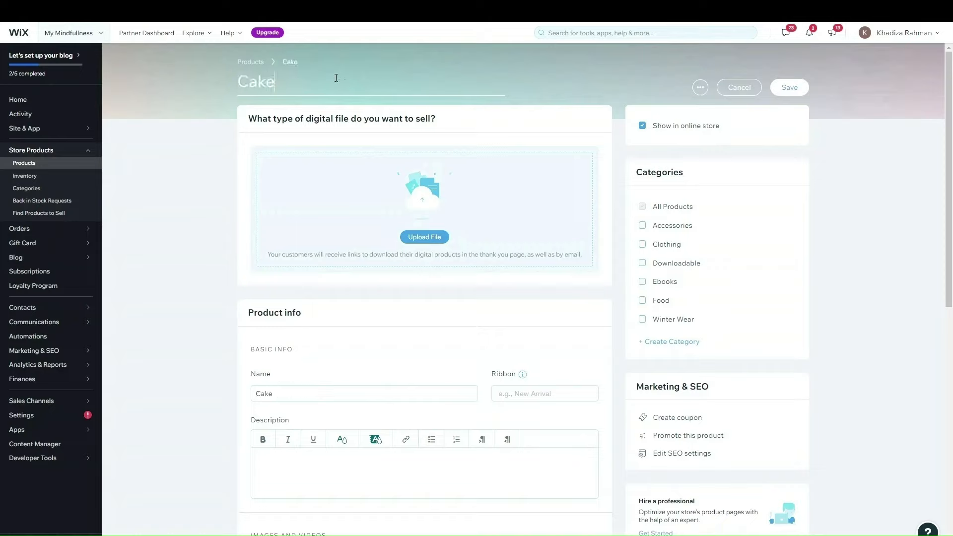
type(" Recipe")
- Attach the document "Carrot Cake Recipe.pdf" from the site's digital files as the product's downloadable file
left_click(415, 237)
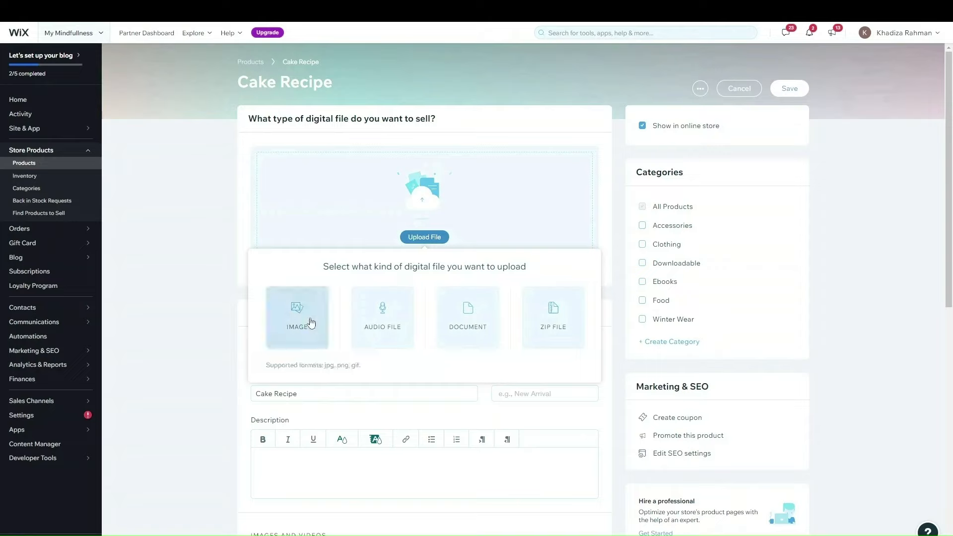
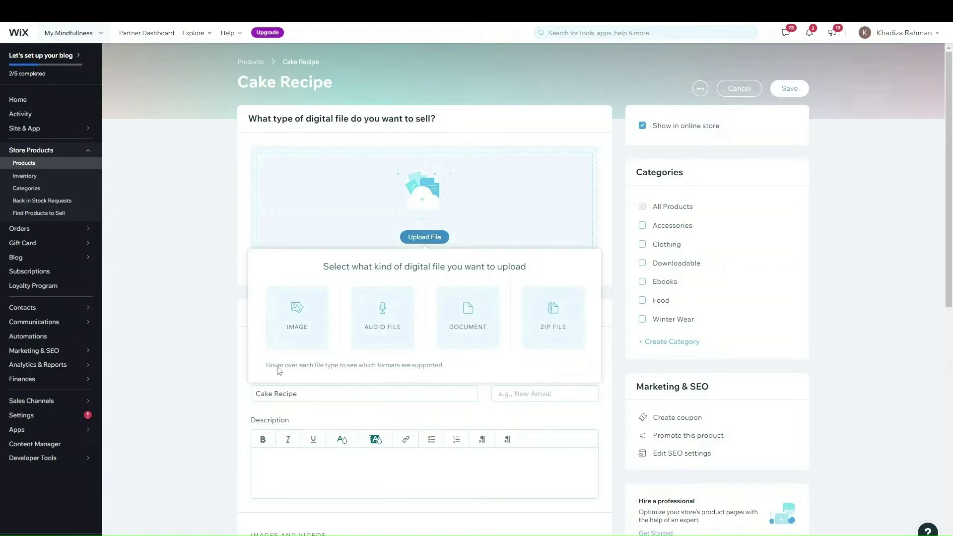
left_click(180, 204)
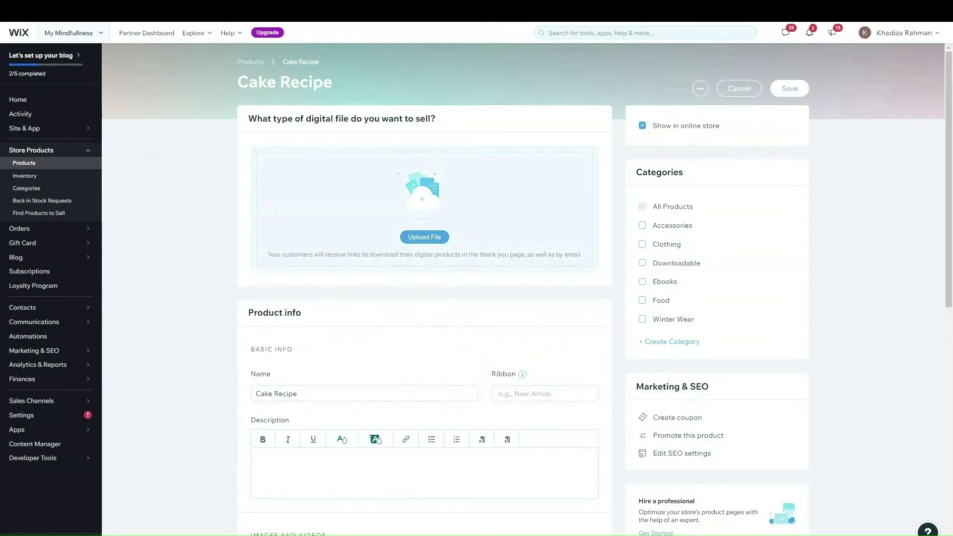
left_click(418, 239)
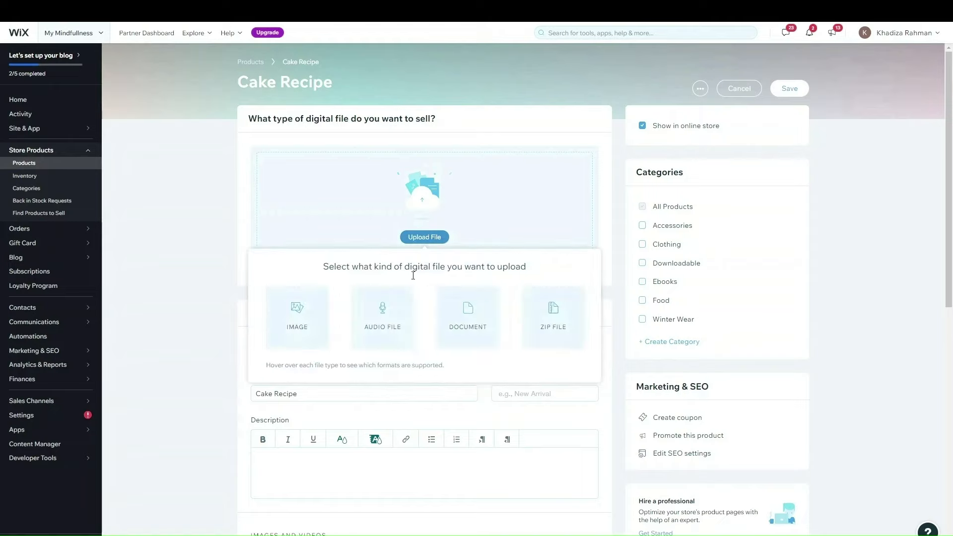
left_click(457, 327)
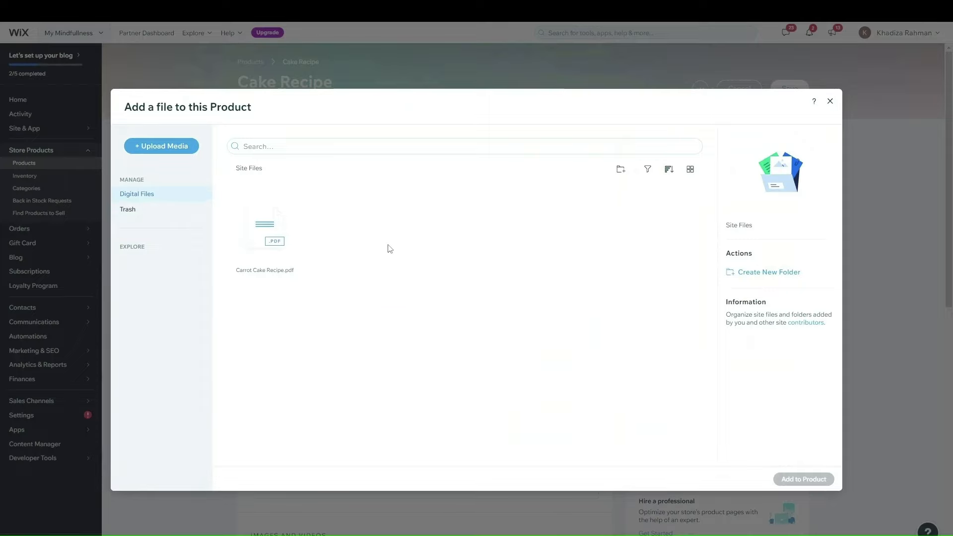
left_click(179, 150)
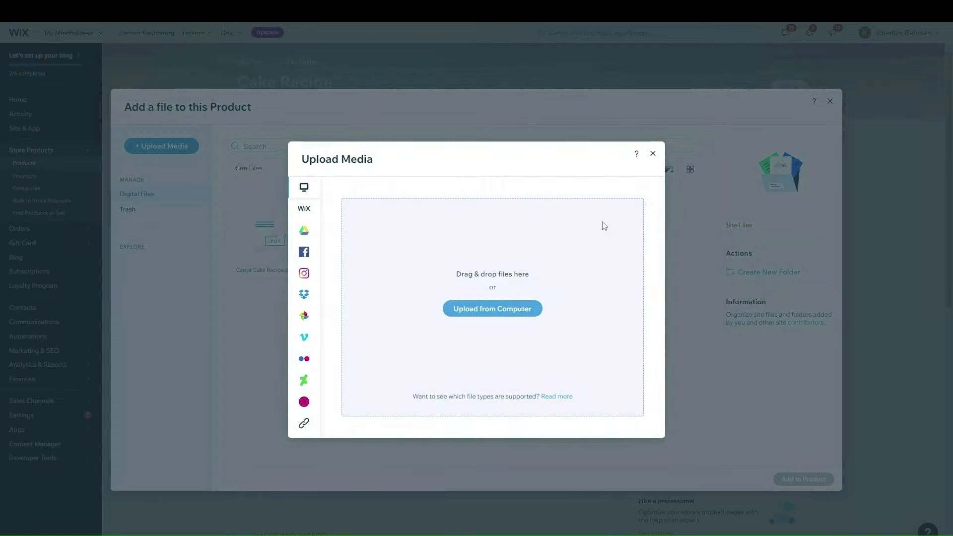
left_click(653, 154)
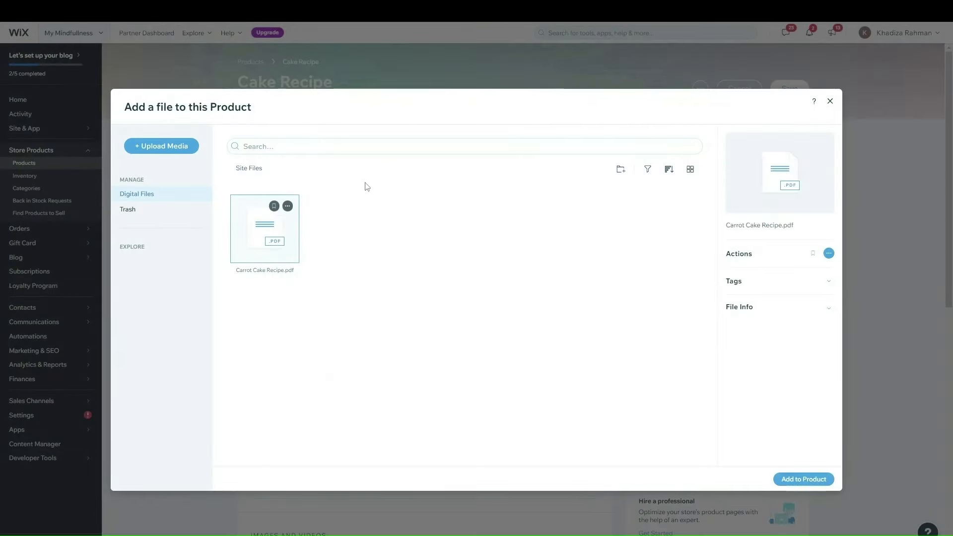
left_click(803, 479)
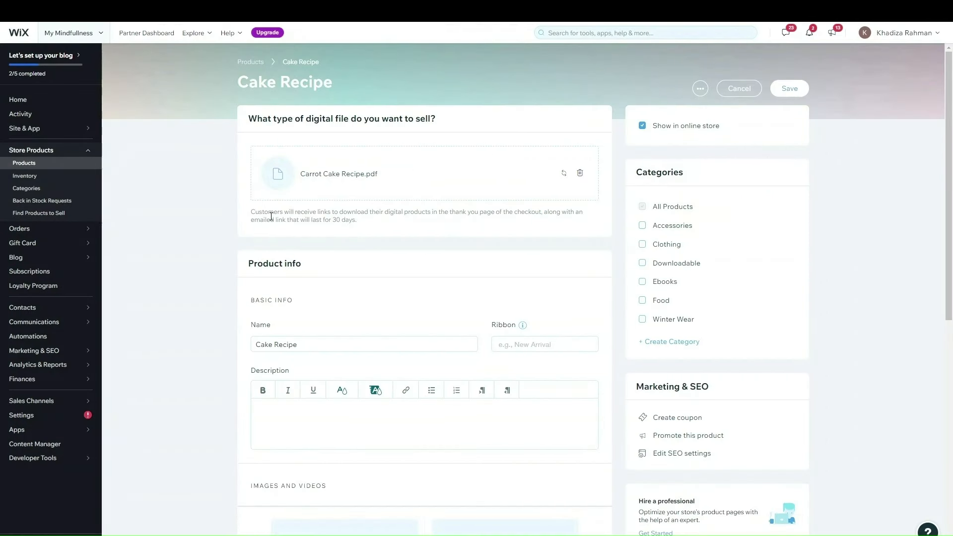
- Read the note on customer download links and look over the product's info, media and pricing sections
left_click_drag(296, 220, 404, 239)
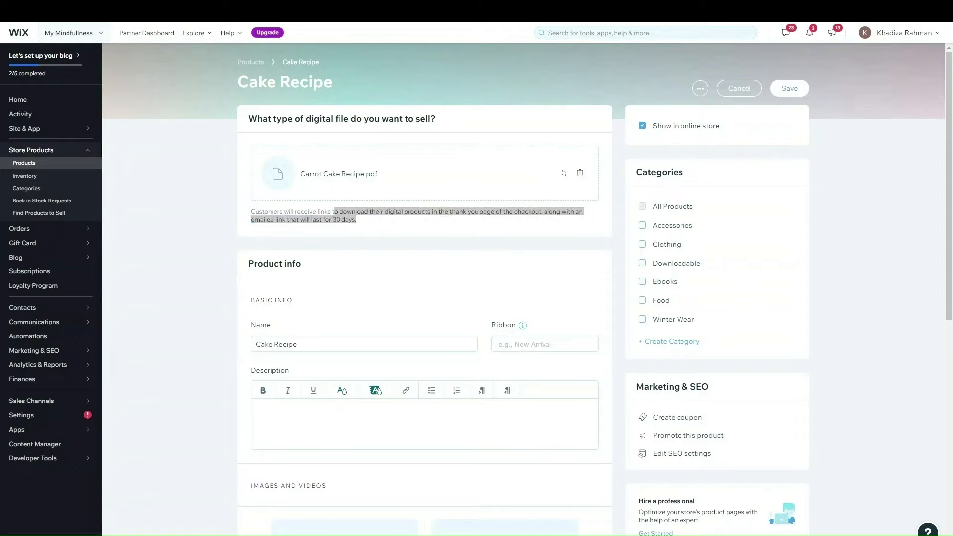
left_click(460, 228)
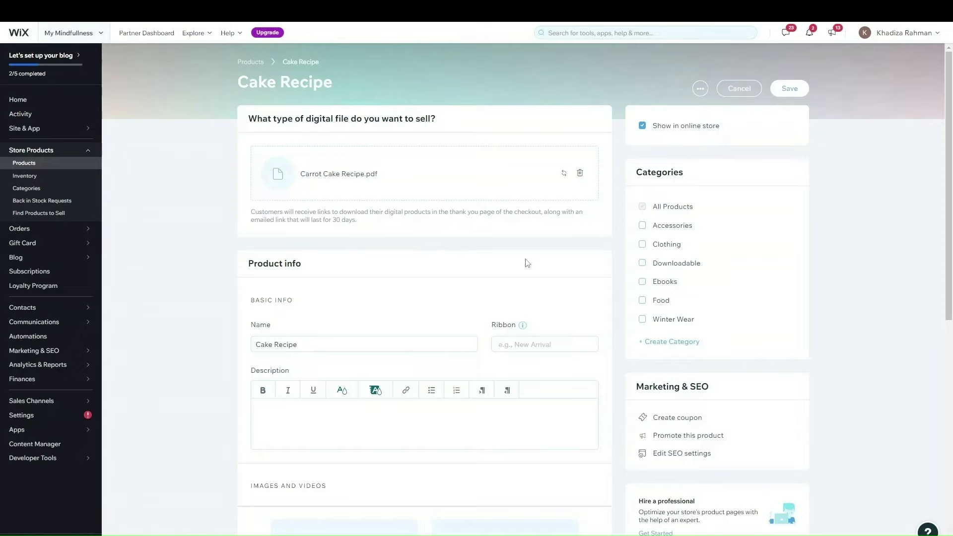
scroll(392, 264, "down", 2)
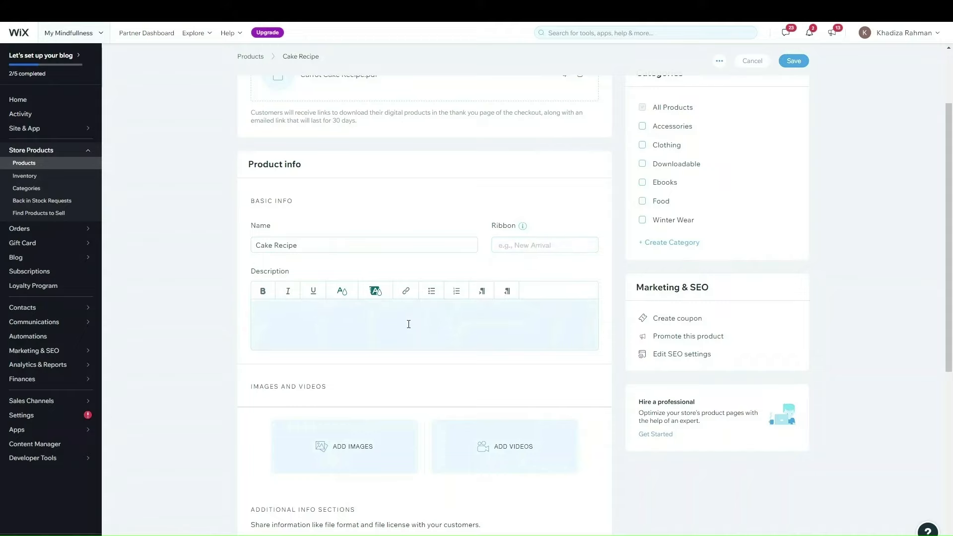
scroll(409, 324, "down", 4)
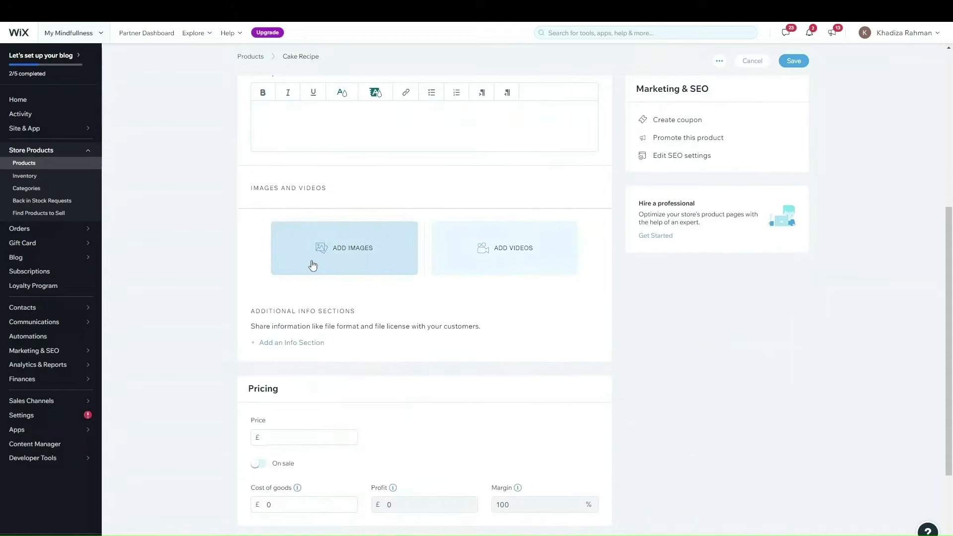
scroll(347, 332, "up", 6)
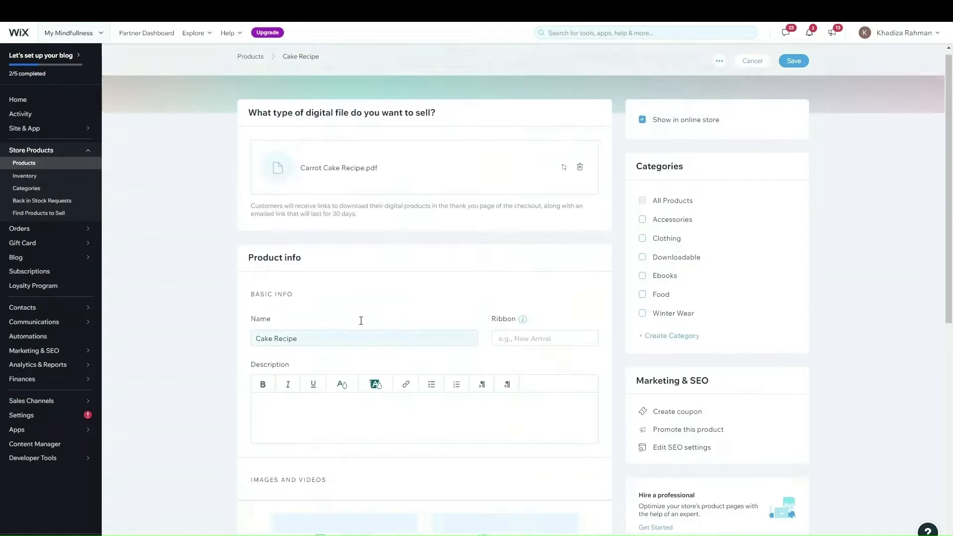
scroll(462, 246, "down", 3)
scroll(461, 246, "down", 2)
scroll(436, 263, "up", 6)
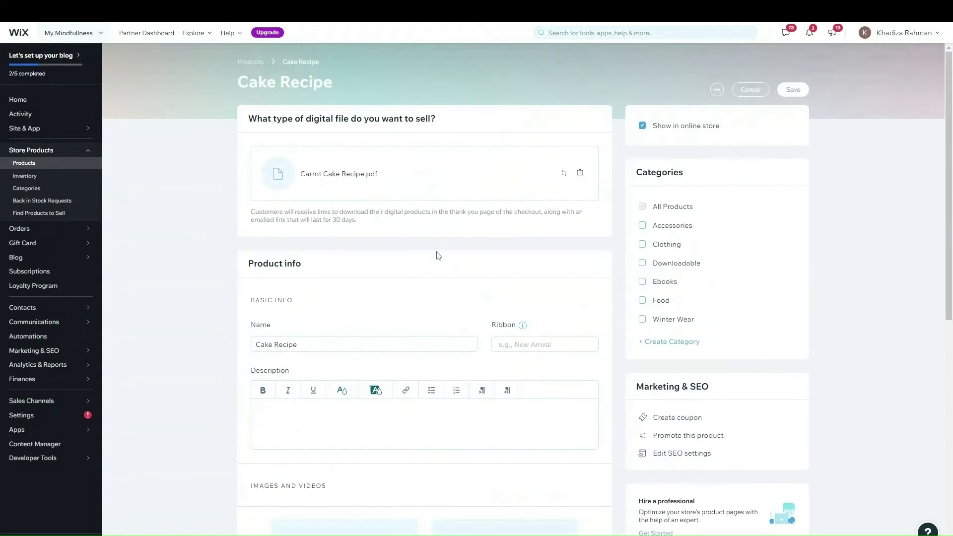
- Set the Cake Recipe product's price to £15
scroll(380, 191, "down", 5)
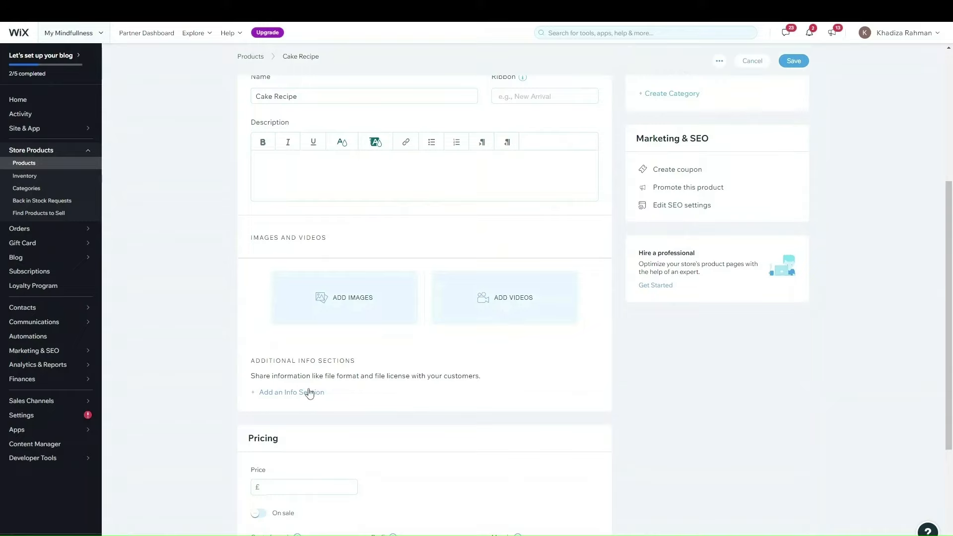
scroll(436, 382, "down", 4)
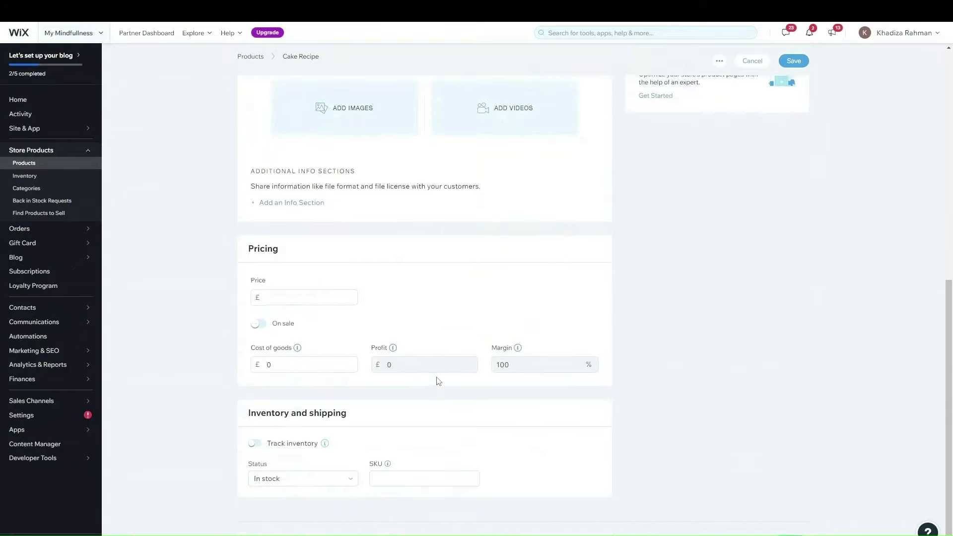
left_click(268, 297)
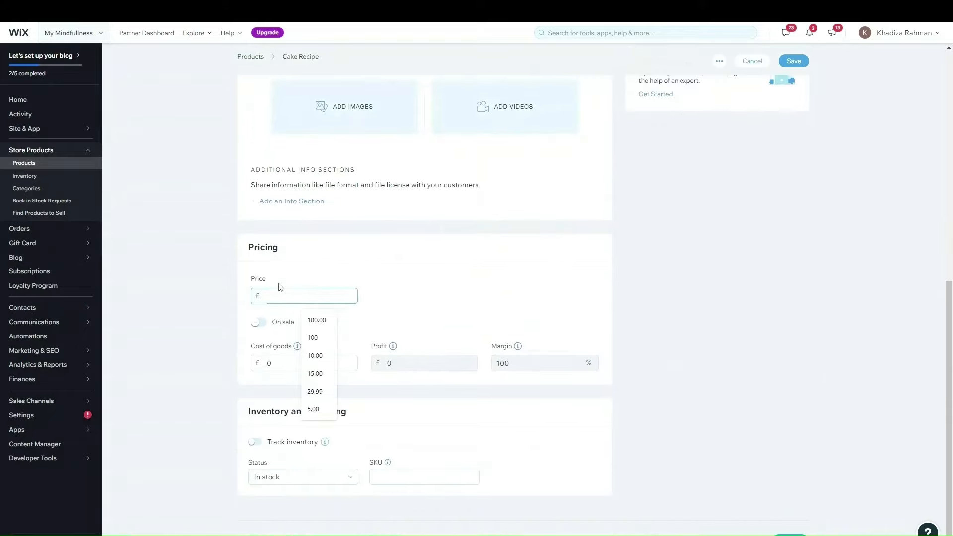
type("15")
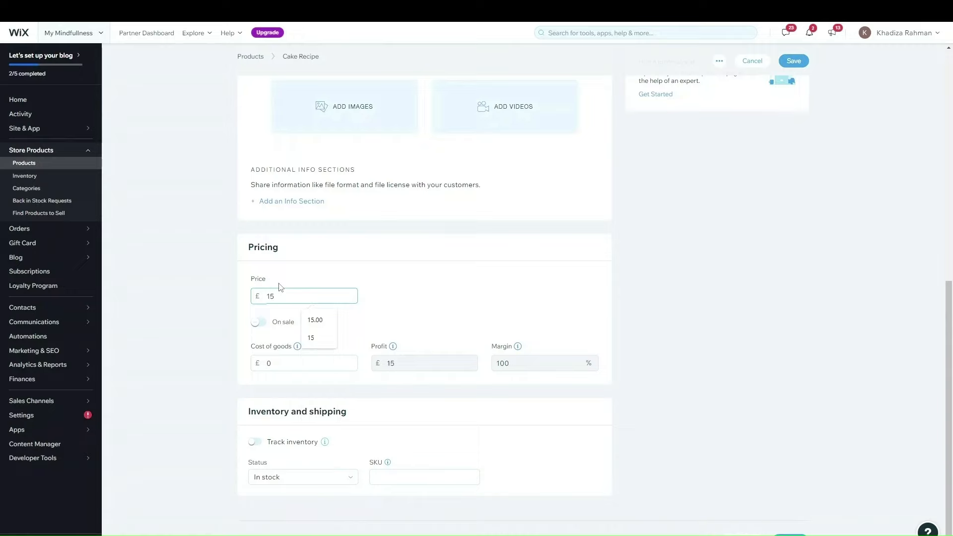
- Check the cost of goods explanation, and try switching the product's on-sale option on and back off
left_click_drag(454, 308, 472, 285)
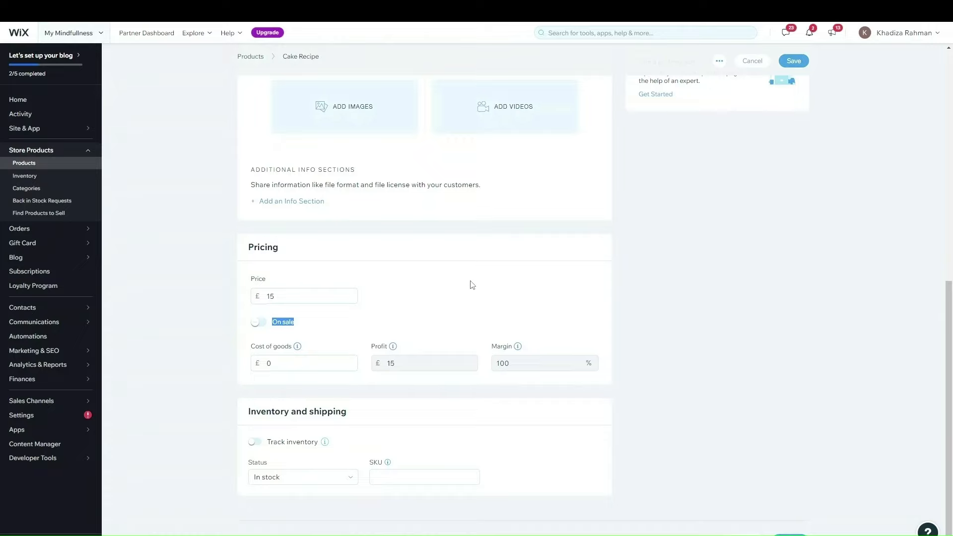
left_click(443, 319)
mouse_move(297, 350)
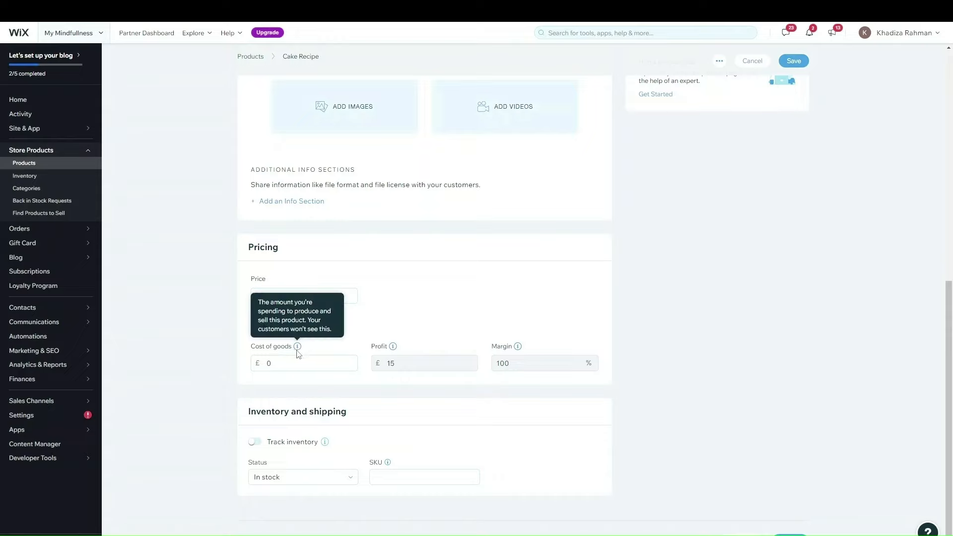
left_click(256, 322)
left_click(256, 322)
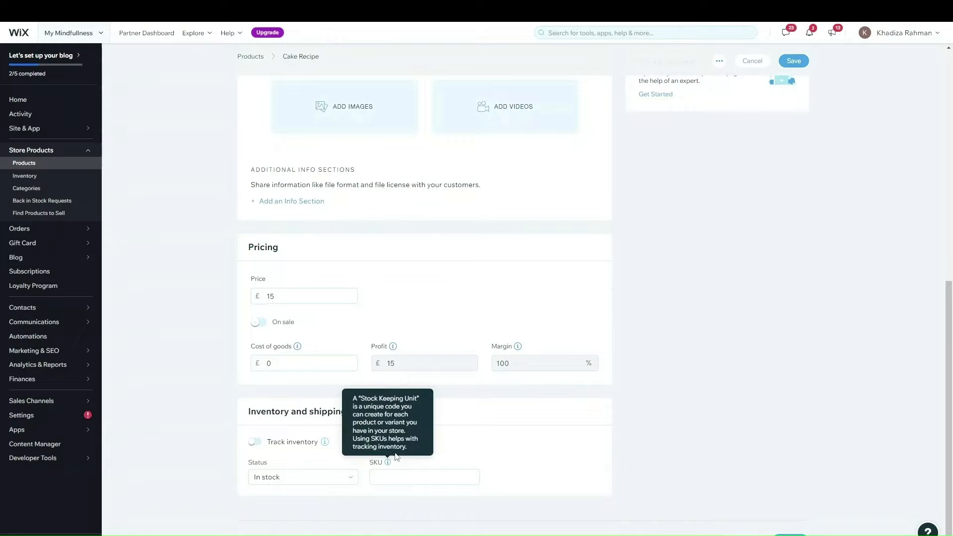
- Try switching inventory tracking on and off, checking the stock status and inventory quantity fields
left_click(256, 441)
left_click(261, 441)
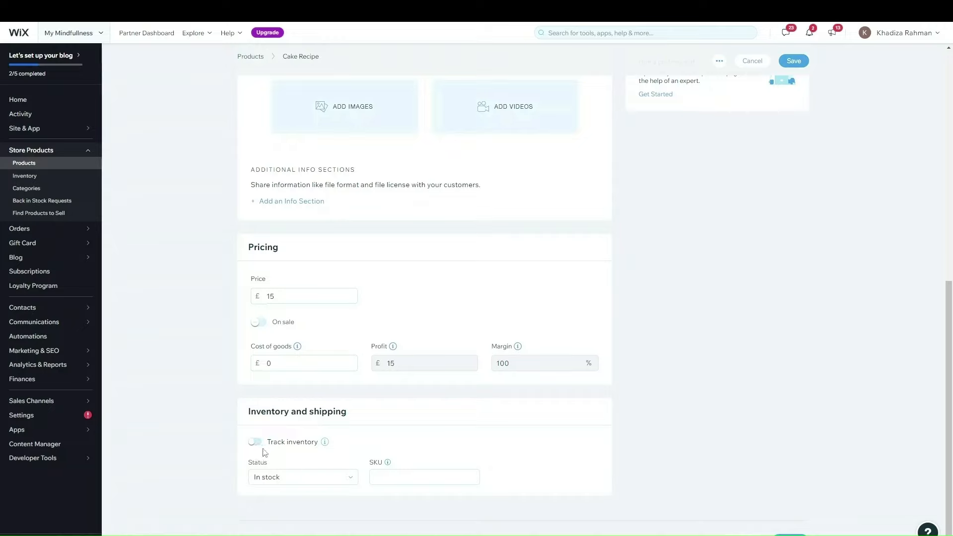
left_click(292, 478)
left_click(256, 443)
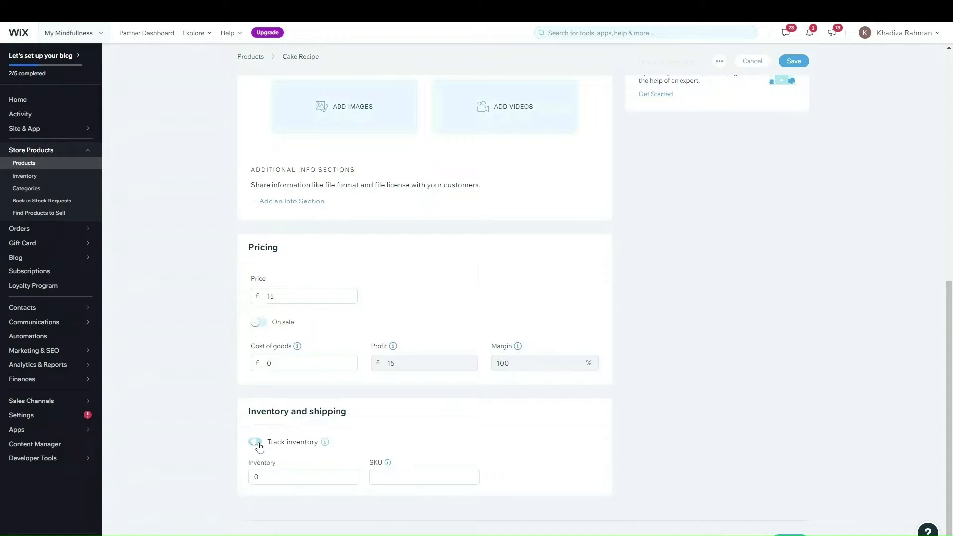
left_click(265, 474)
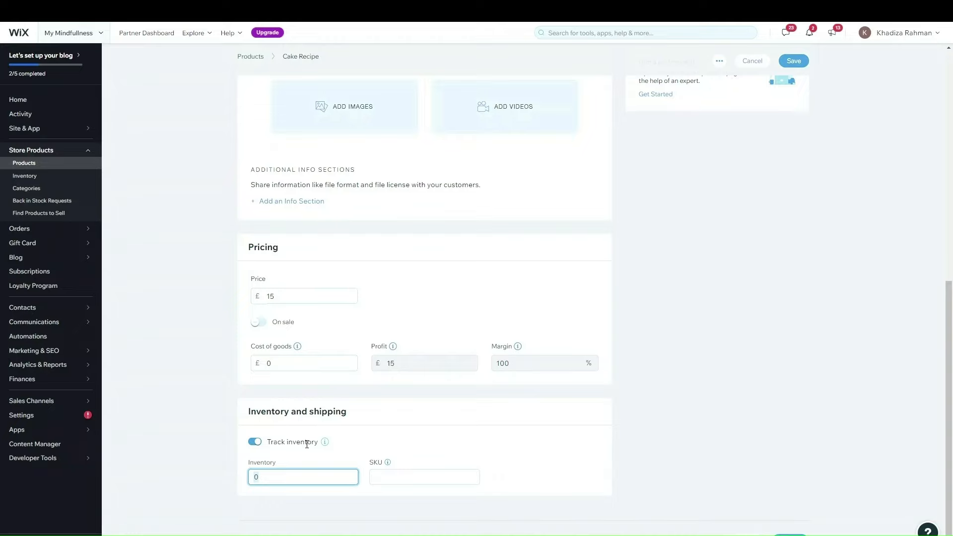
scroll(506, 356, "up", 2)
scroll(508, 352, "down", 2)
left_click(255, 442)
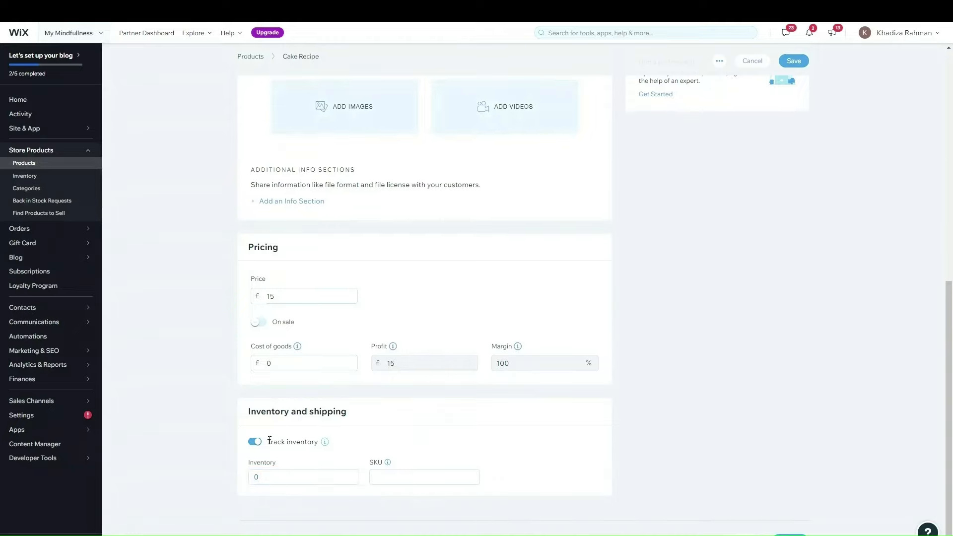
left_click(255, 441)
- Keep the product shown in the online store and assign it to the Ebooks and Downloadable categories
scroll(366, 415, "up", 8)
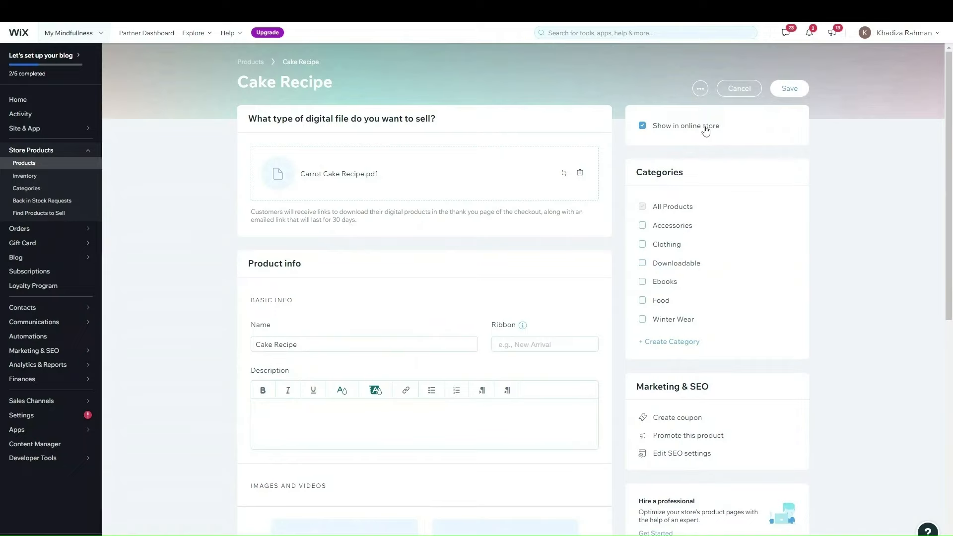
left_click(678, 130)
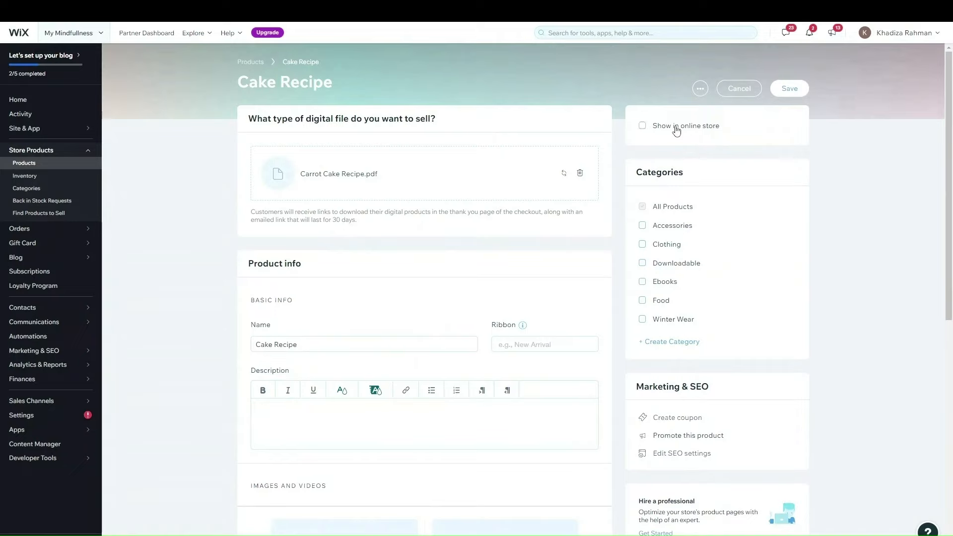
left_click(676, 130)
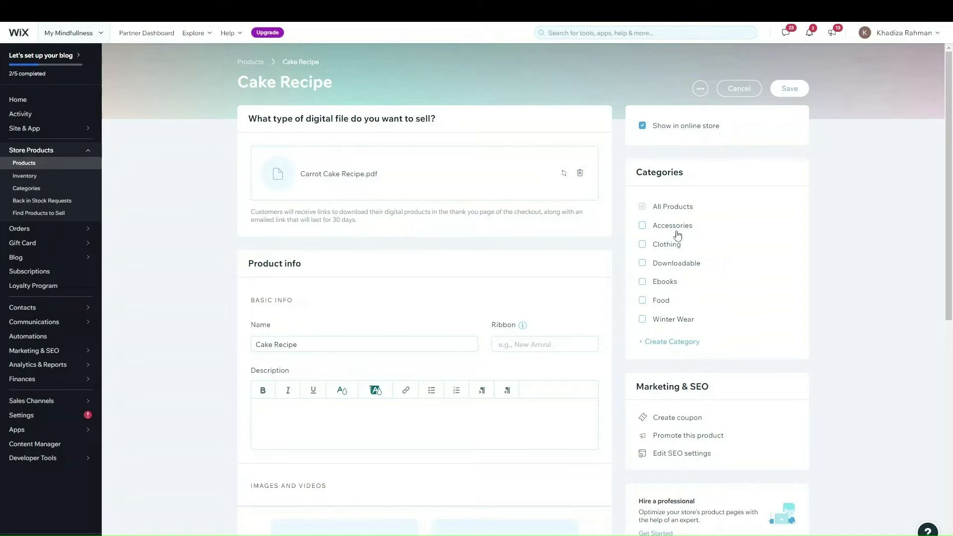
left_click(669, 284)
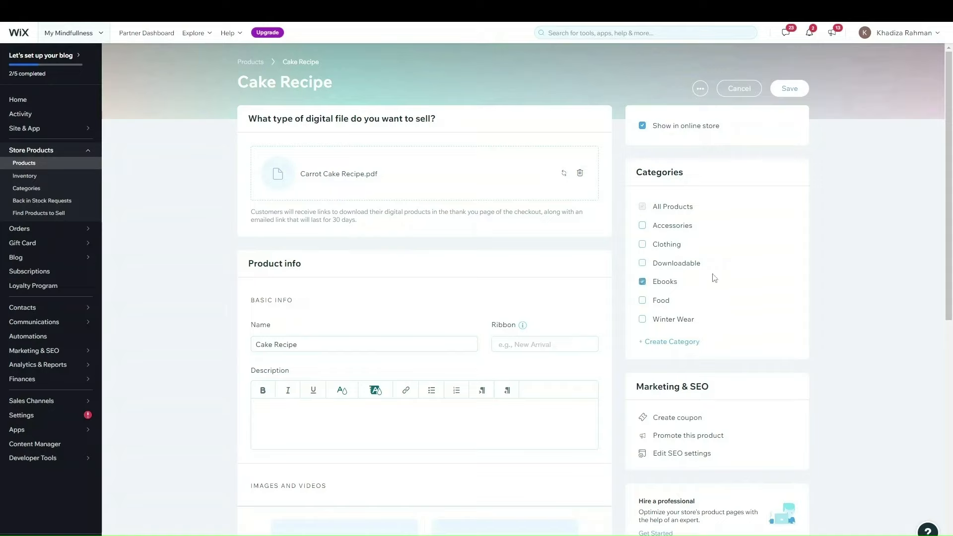
left_click(691, 265)
- Review the Cake Recipe product's marketing options and the entry for editing its SEO settings
scroll(705, 372, "down", 1)
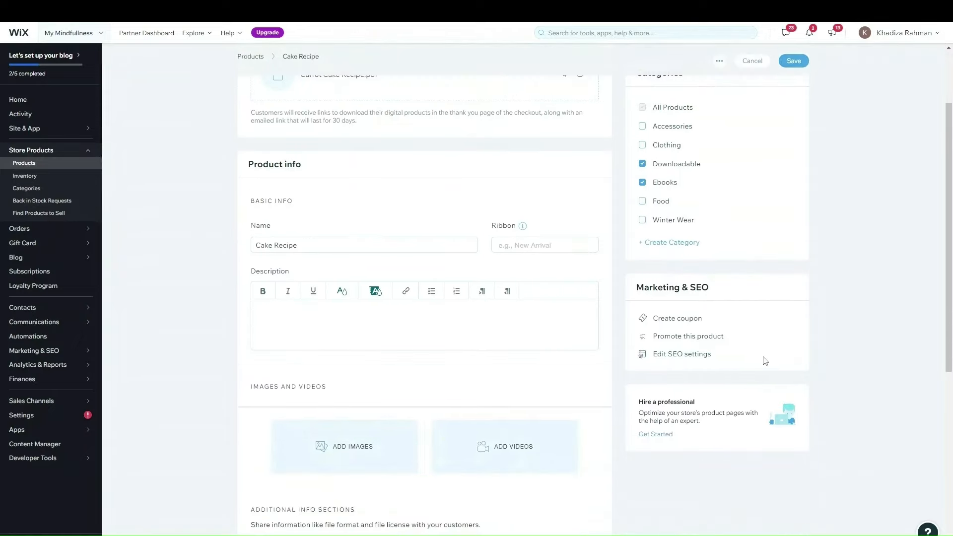
scroll(762, 361, "down", 2)
left_click_drag(676, 306, 687, 307)
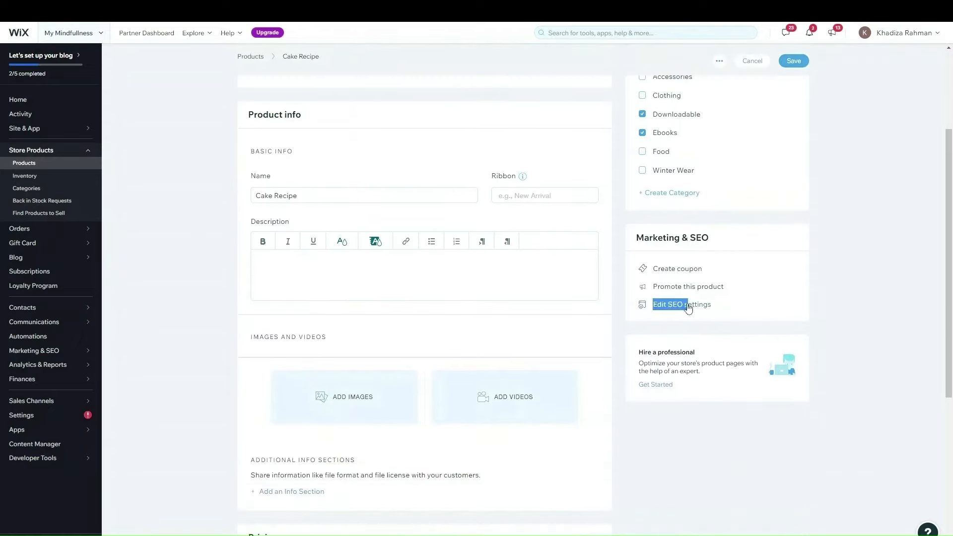
- Save the Cake Recipe product to access its SEO settings, check the SEO basics, and close them without changes
left_click(686, 308)
left_click(542, 315)
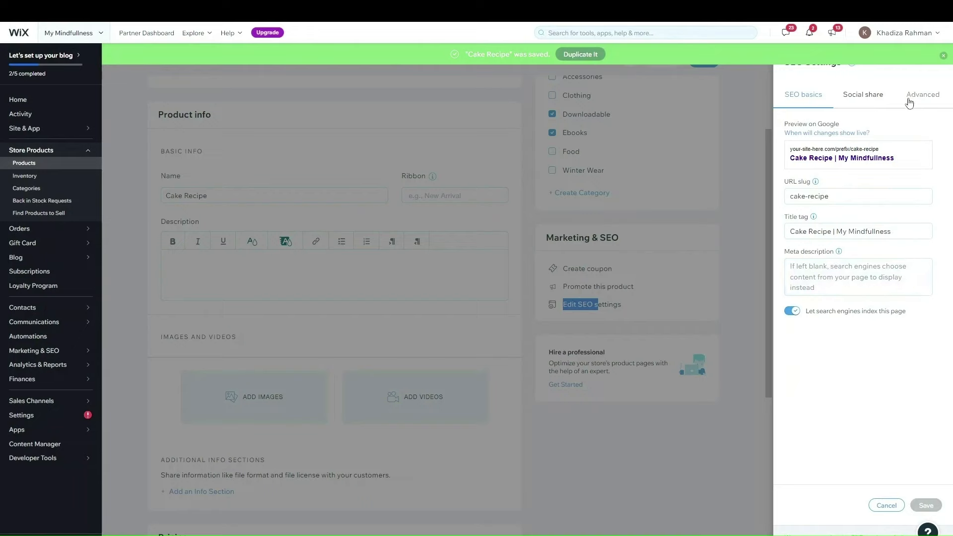
left_click(885, 505)
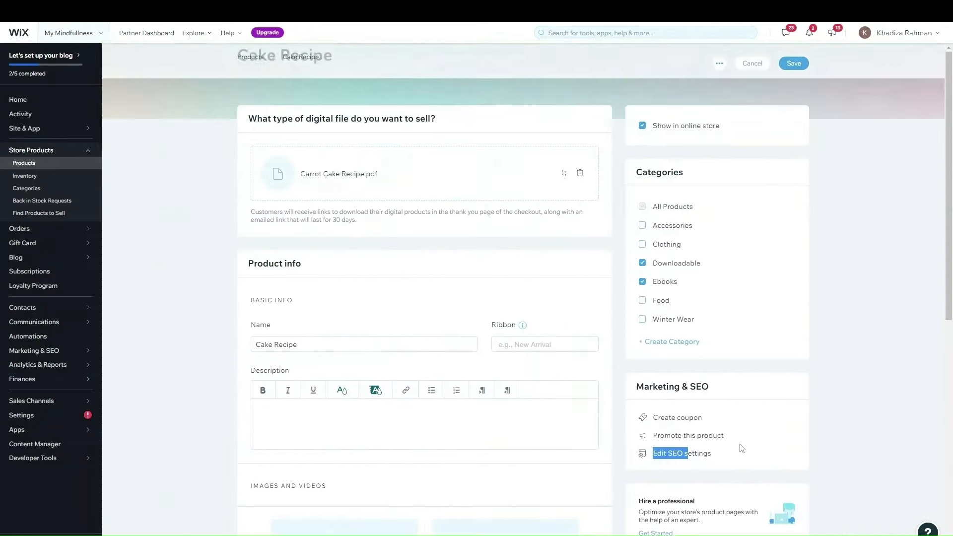
- Look over the Cake Recipe's file, product info, pricing and inventory sections, and save it to return to the product list
scroll(520, 277, "down", 8)
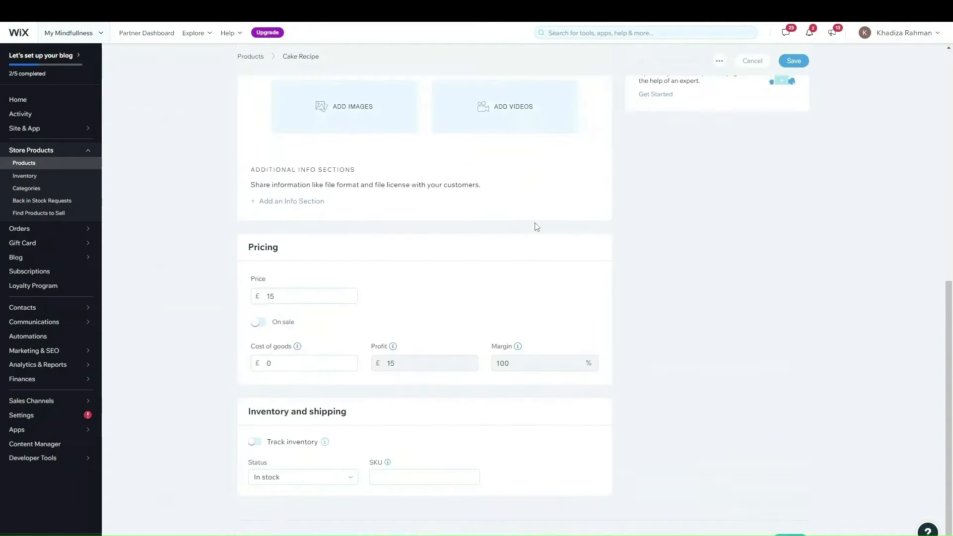
scroll(610, 357, "up", 8)
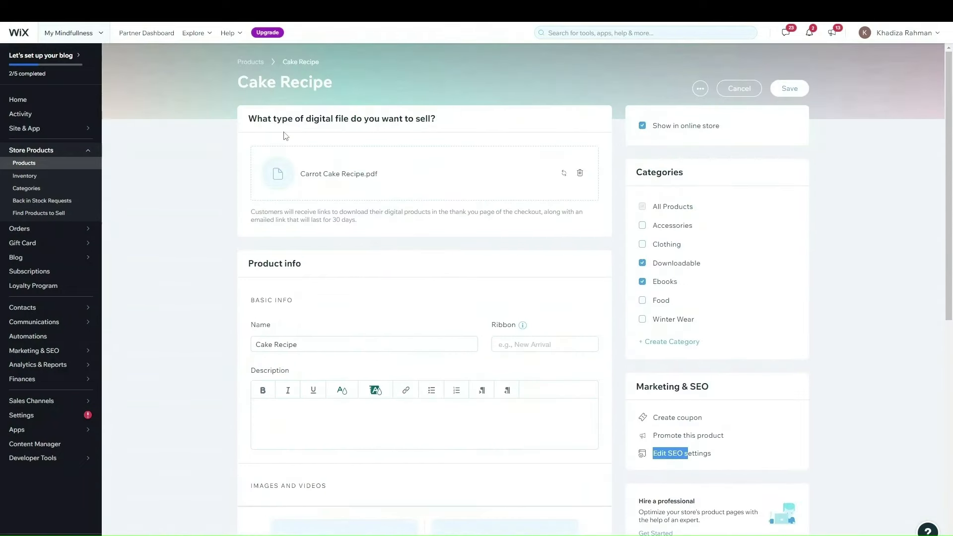
scroll(796, 256, "down", 3)
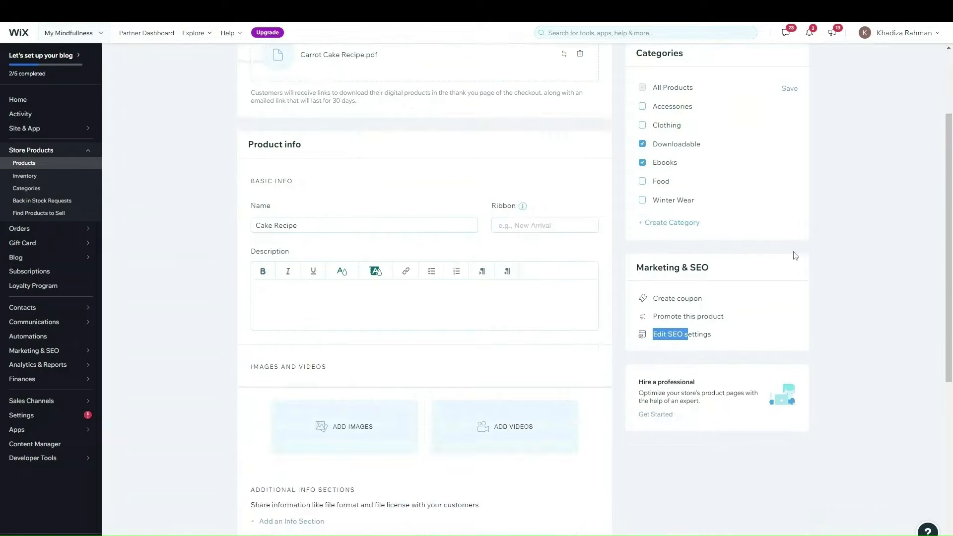
scroll(536, 276, "down", 3)
scroll(645, 198, "up", 7)
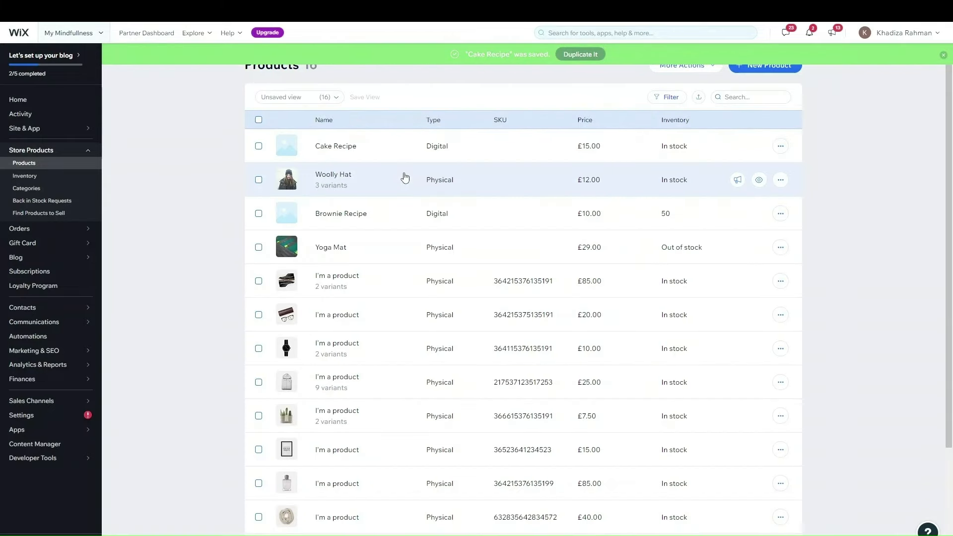
- Try hiding the Woolly Hat and Brownie Recipe products from the online store, and make both visible again
scroll(470, 251, "down", 3)
scroll(515, 221, "up", 3)
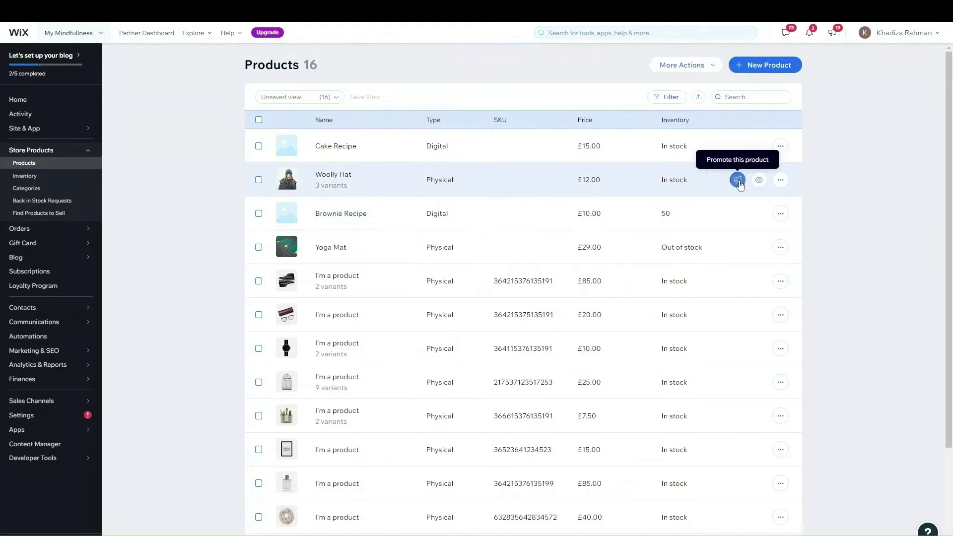
left_click(763, 183)
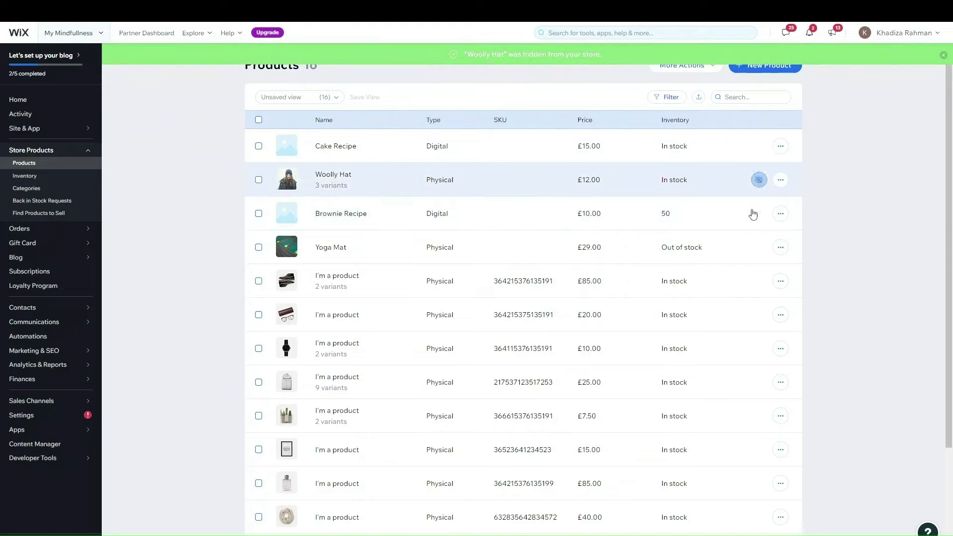
left_click(760, 212)
left_click(760, 182)
left_click(759, 214)
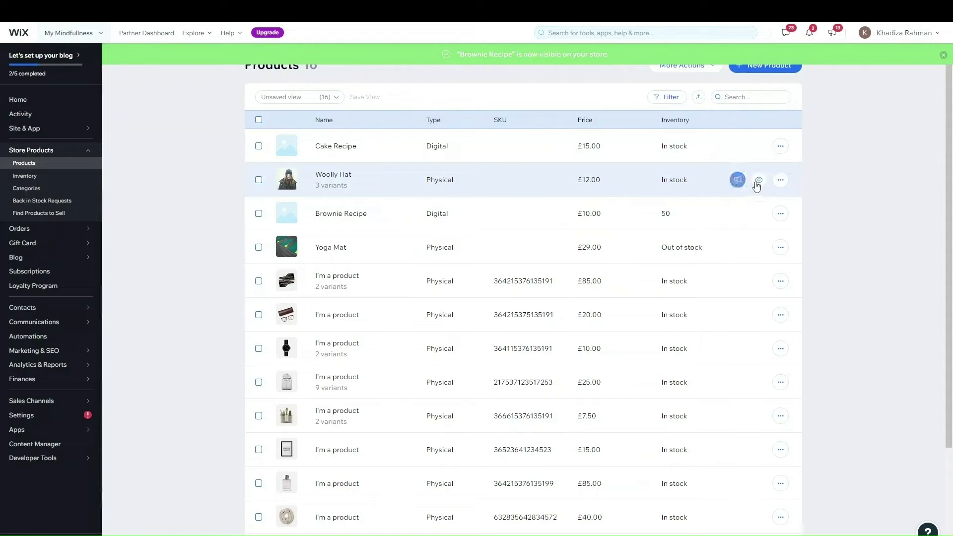
- Check the Woolly Hat's edit, duplicate and delete options, and look over the types, prices and inventory in the product list
left_click(781, 183)
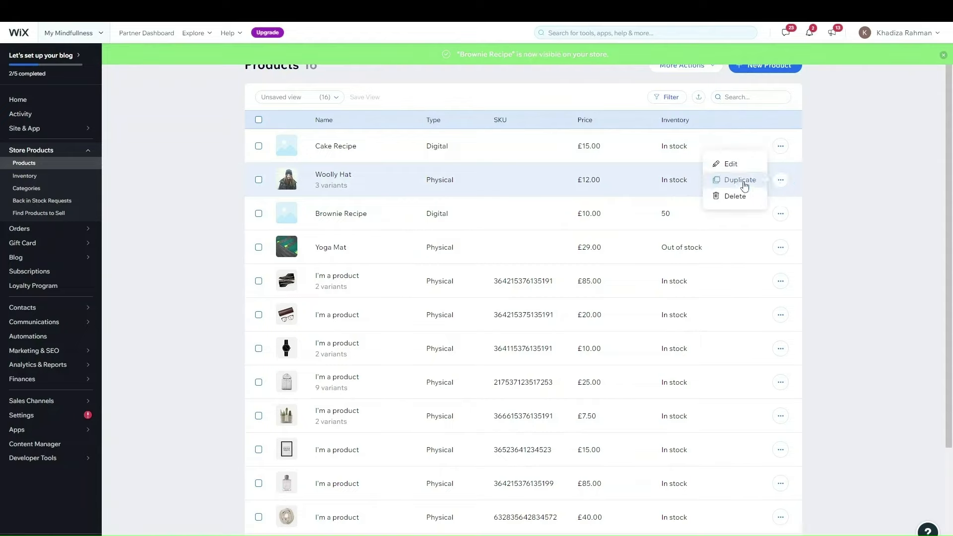
left_click(880, 230)
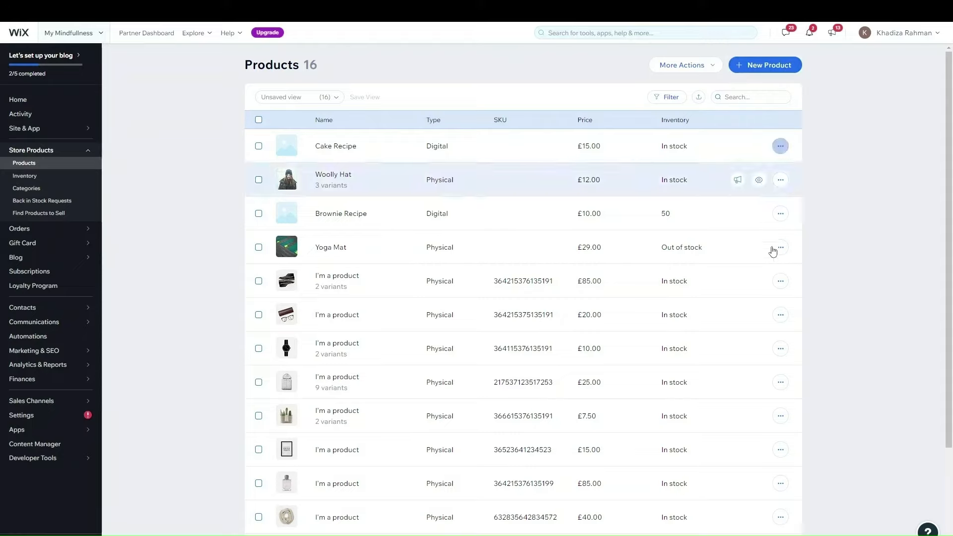
scroll(570, 298, "down", 3)
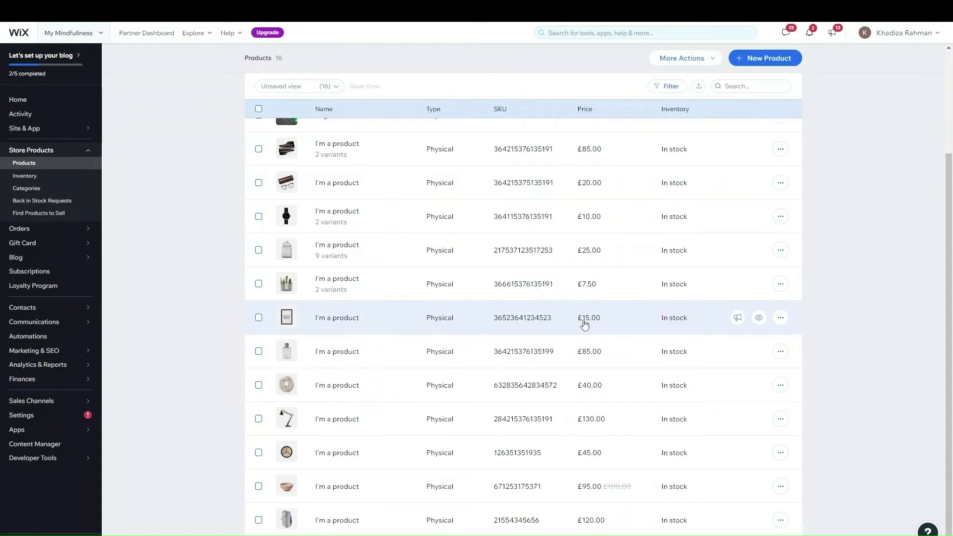
scroll(647, 222, "up", 3)
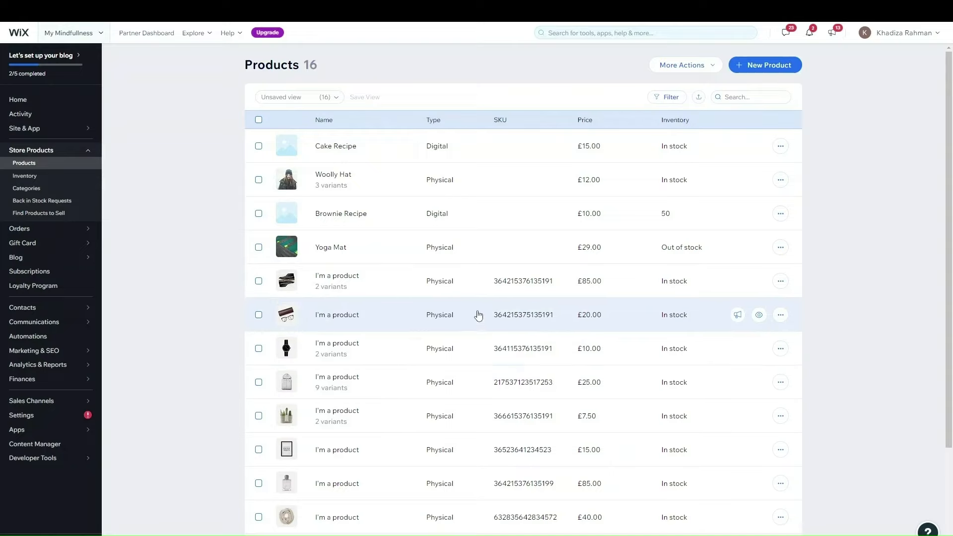
scroll(616, 296, "down", 3)
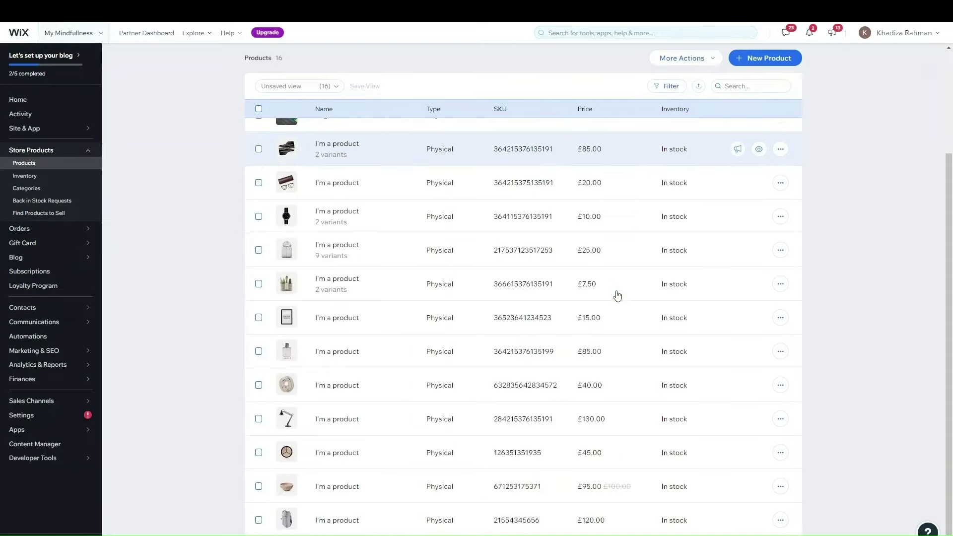
scroll(625, 293, "up", 3)
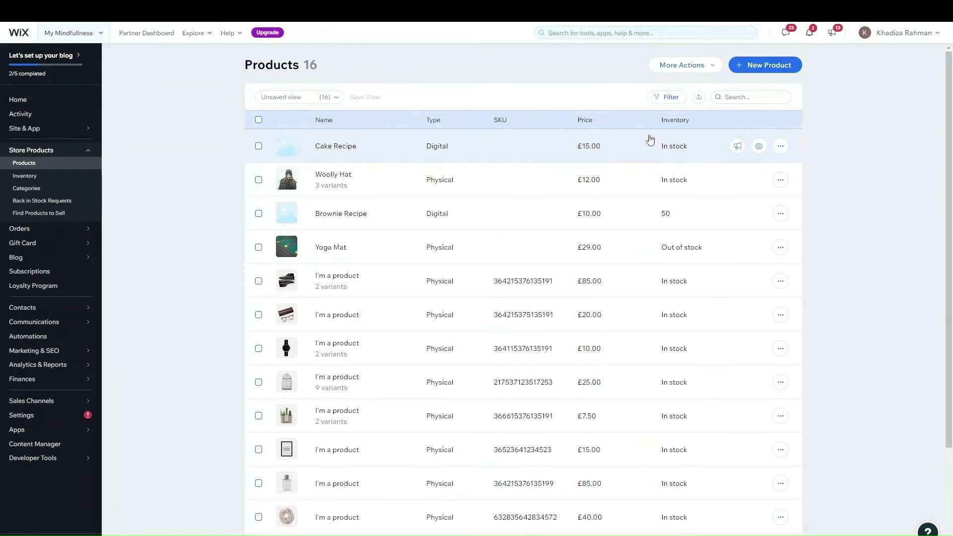
scroll(729, 397, "down", 3)
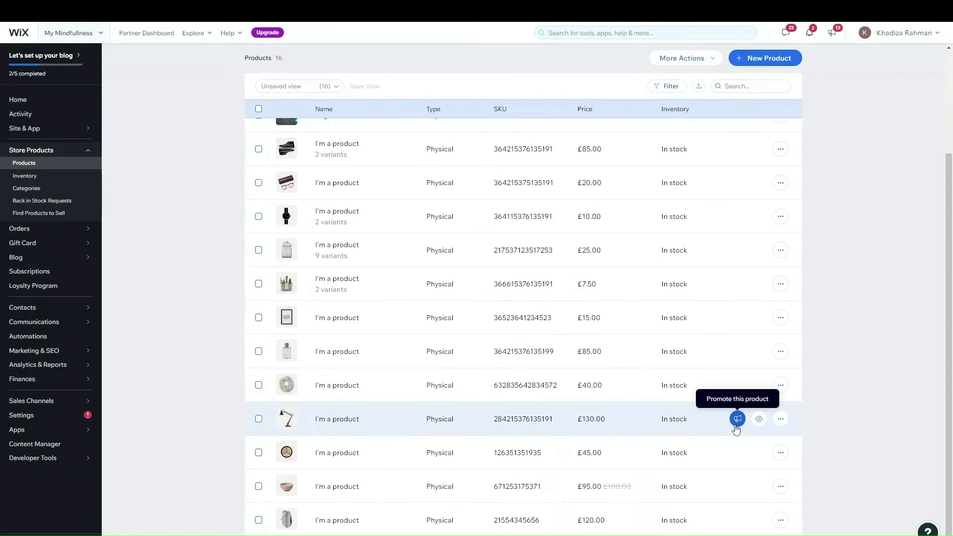
scroll(690, 292, "up", 4)
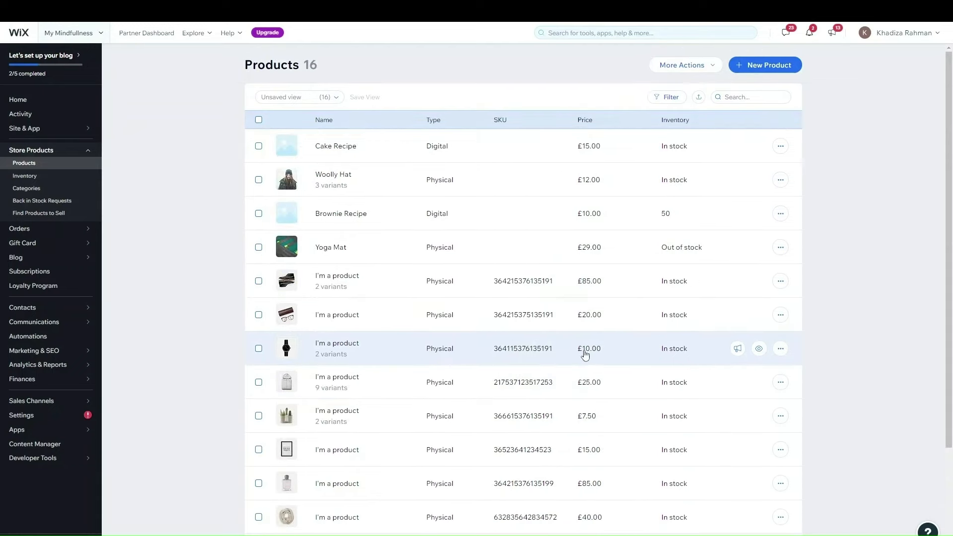
scroll(614, 430, "down", 3)
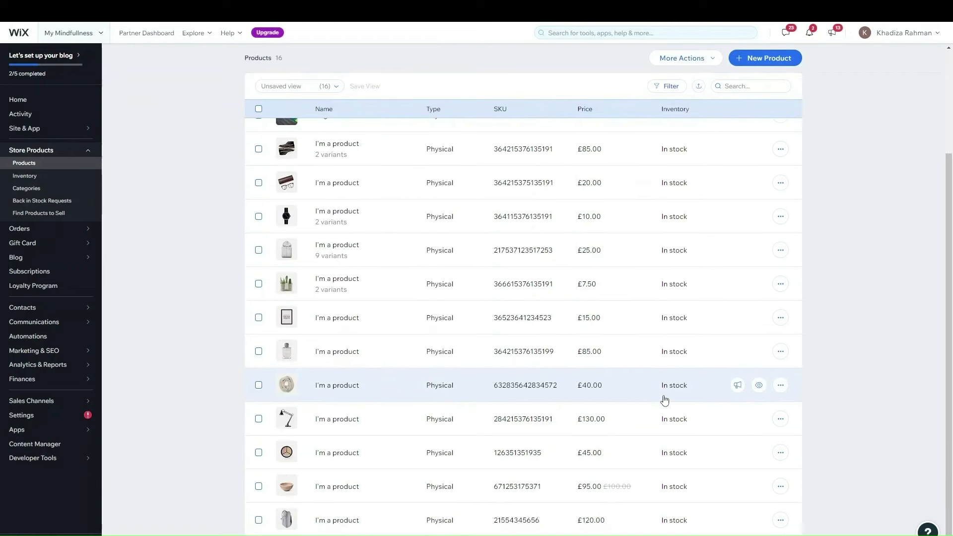
scroll(664, 400, "up", 3)
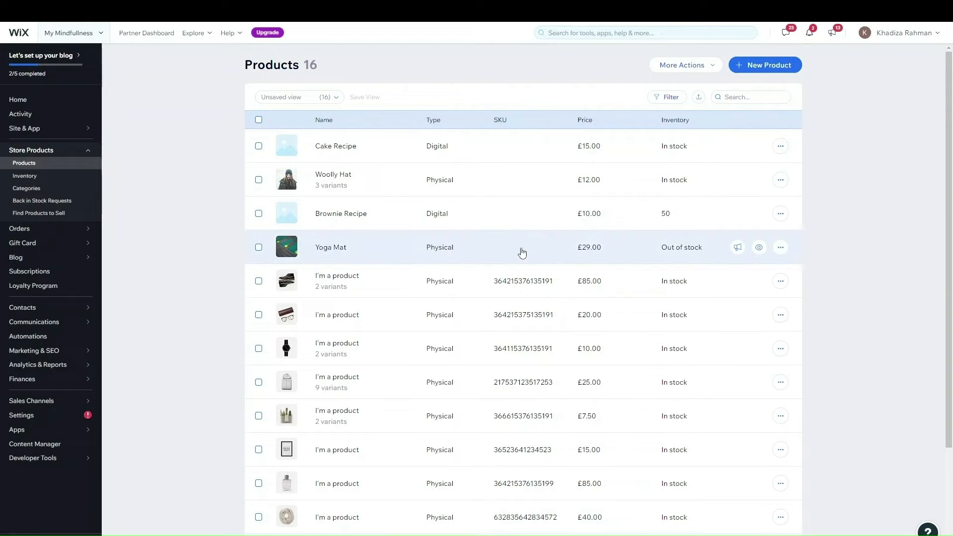
scroll(521, 251, "down", 3)
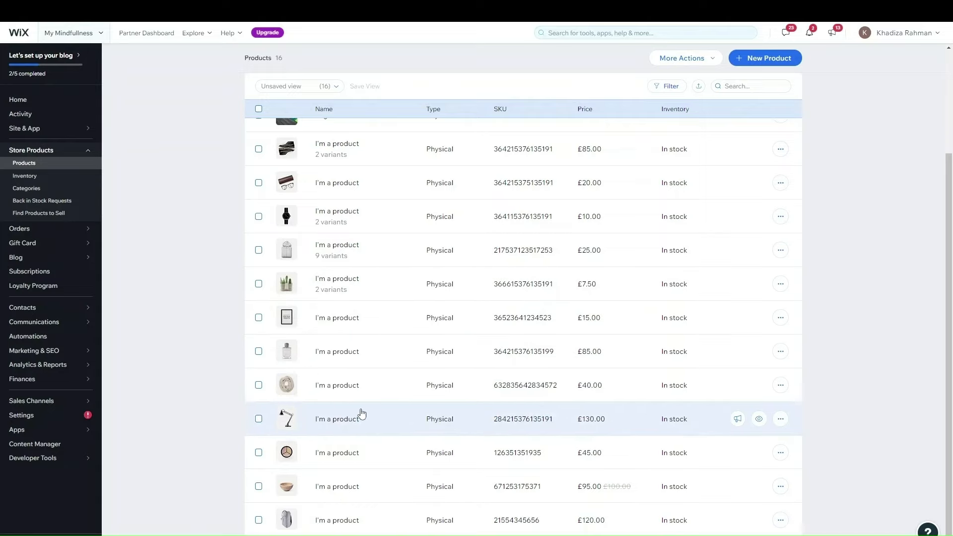
scroll(361, 414, "up", 5)
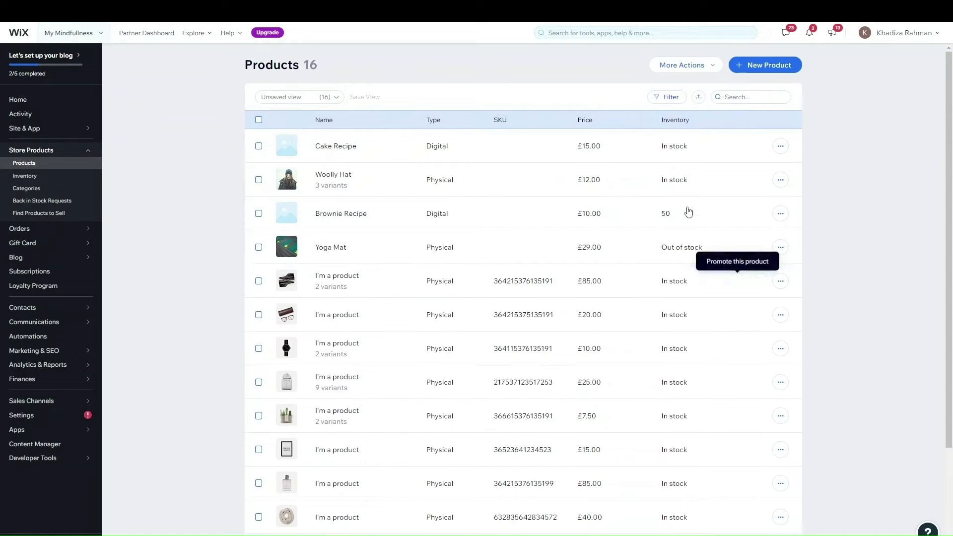
scroll(472, 314, "down", 3)
scroll(650, 370, "up", 1)
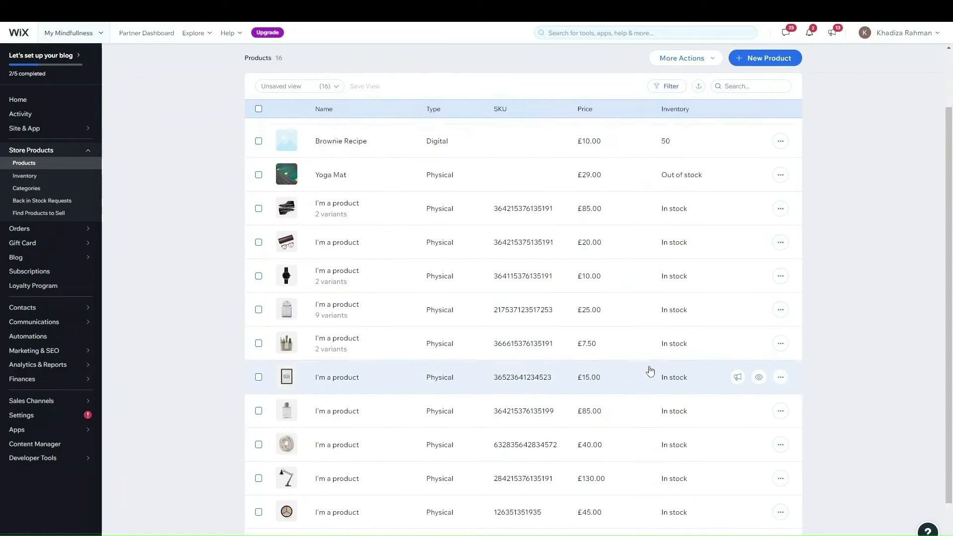
scroll(650, 371, "up", 2)
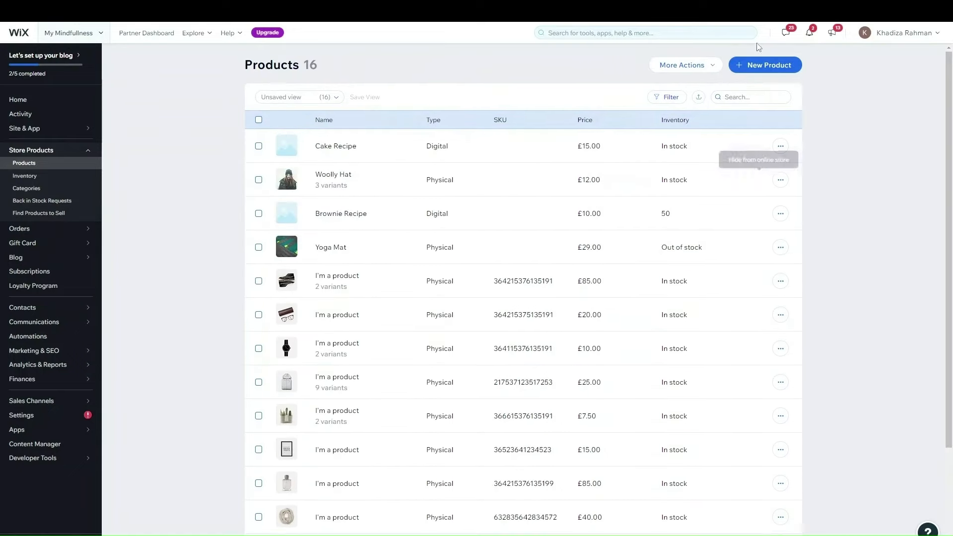
- Export all of the store's products to a CSV file
left_click(715, 72)
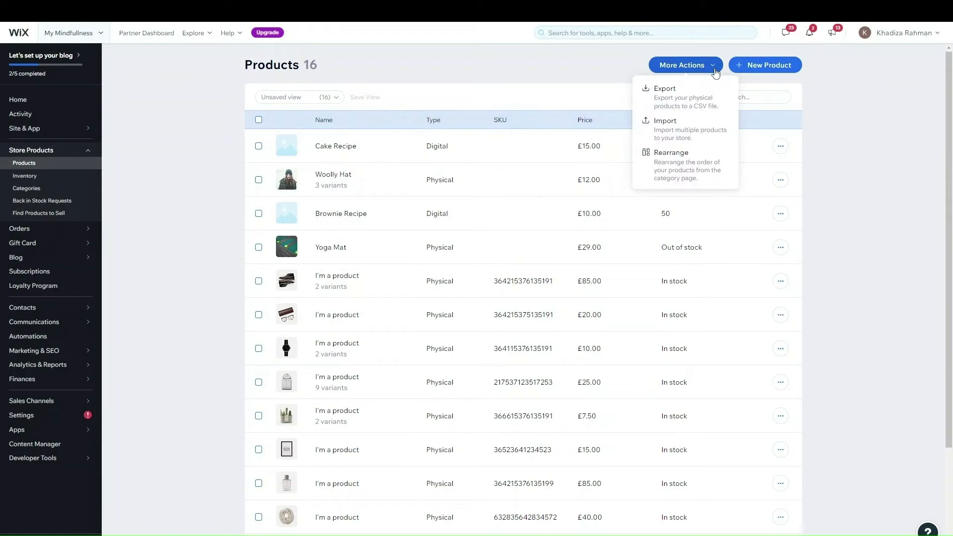
left_click(689, 99)
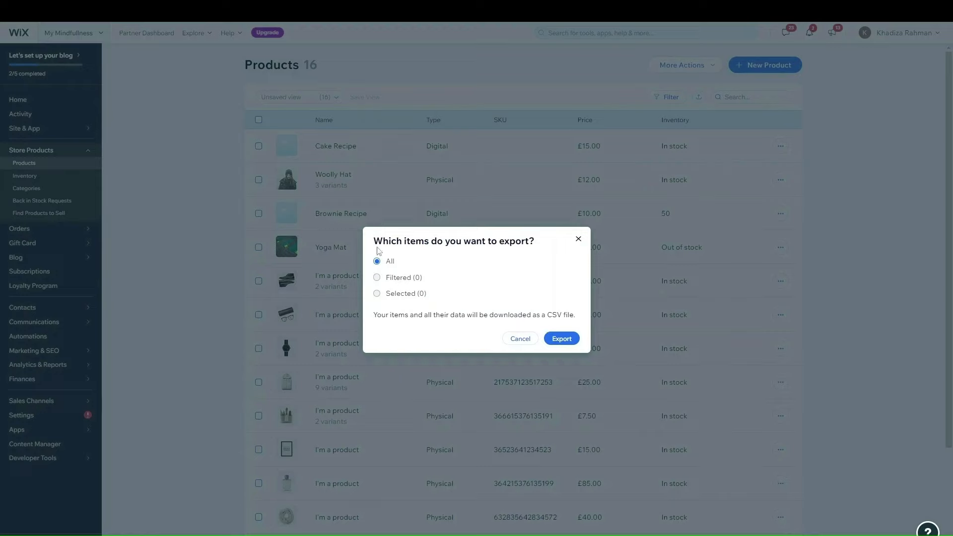
left_click(569, 338)
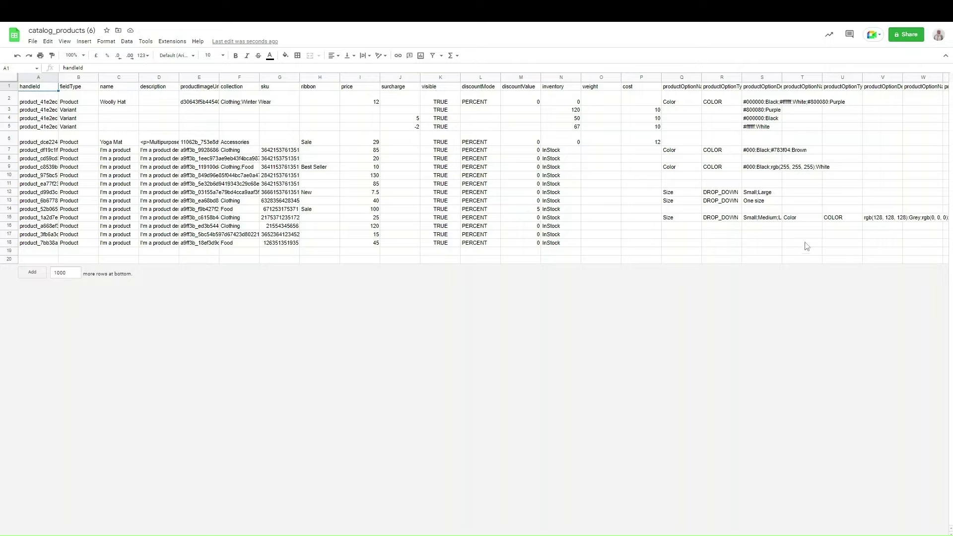
- In Google Sheets, look across the exported catalog_products columns, and widen the name column to inspect the product names
scroll(873, 532, "right", 15)
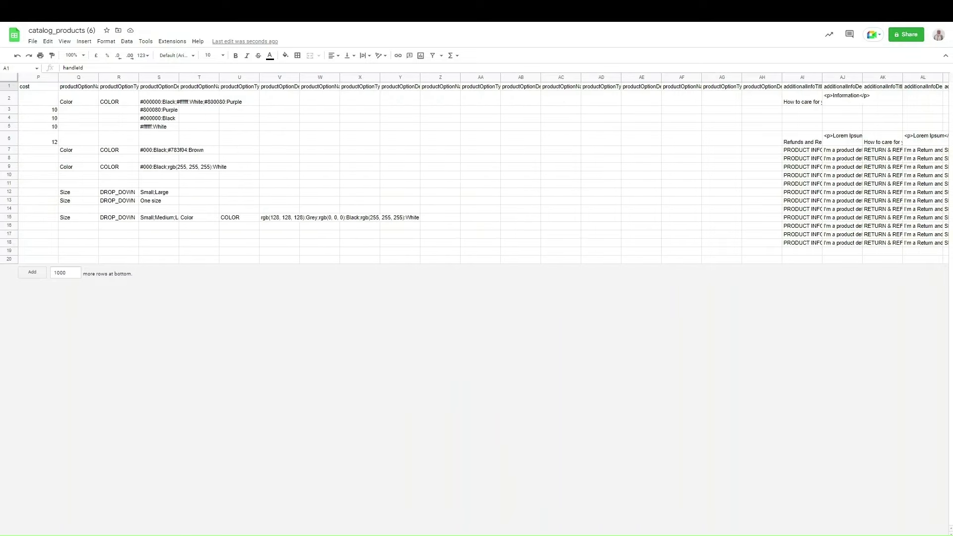
scroll(872, 531, "left", 15)
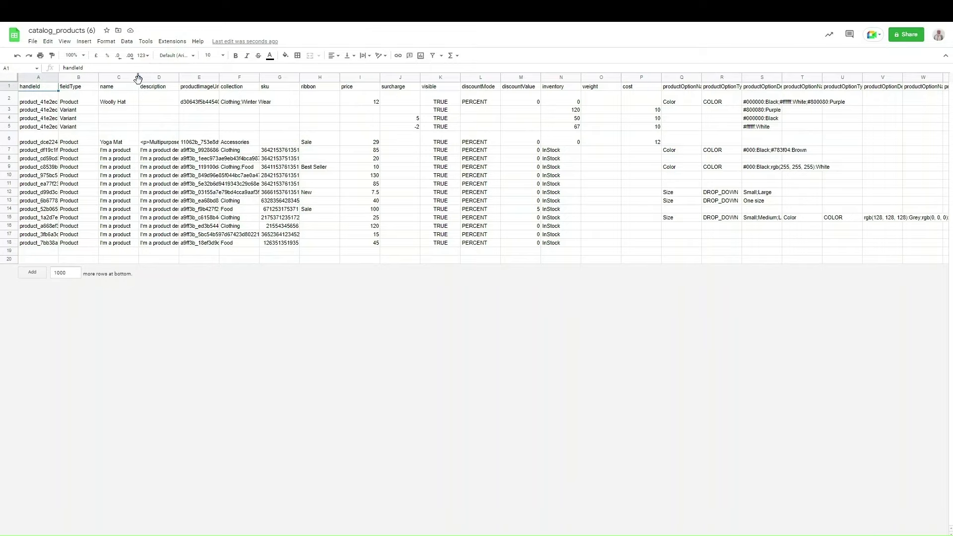
left_click_drag(138, 78, 535, 78)
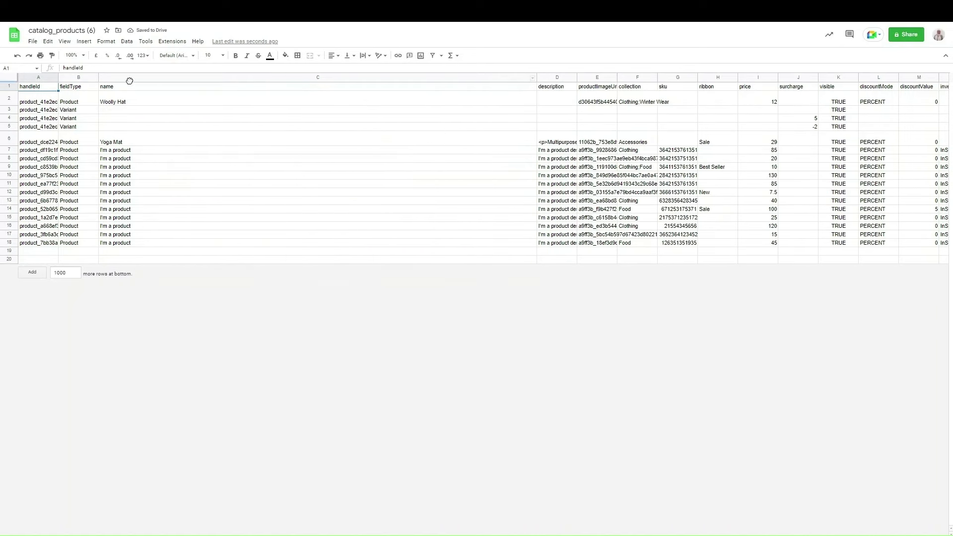
left_click(111, 150)
left_click(121, 158)
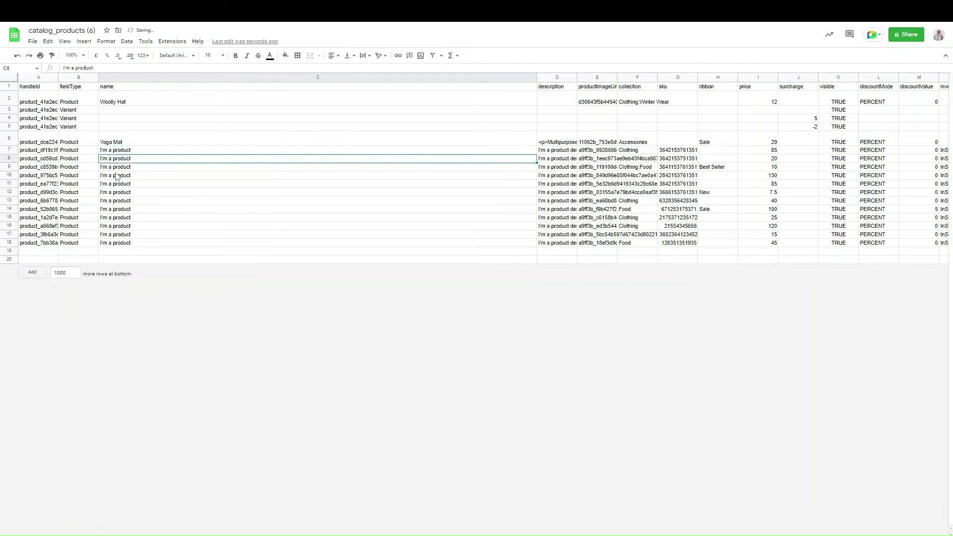
left_click(116, 175)
left_click(127, 210)
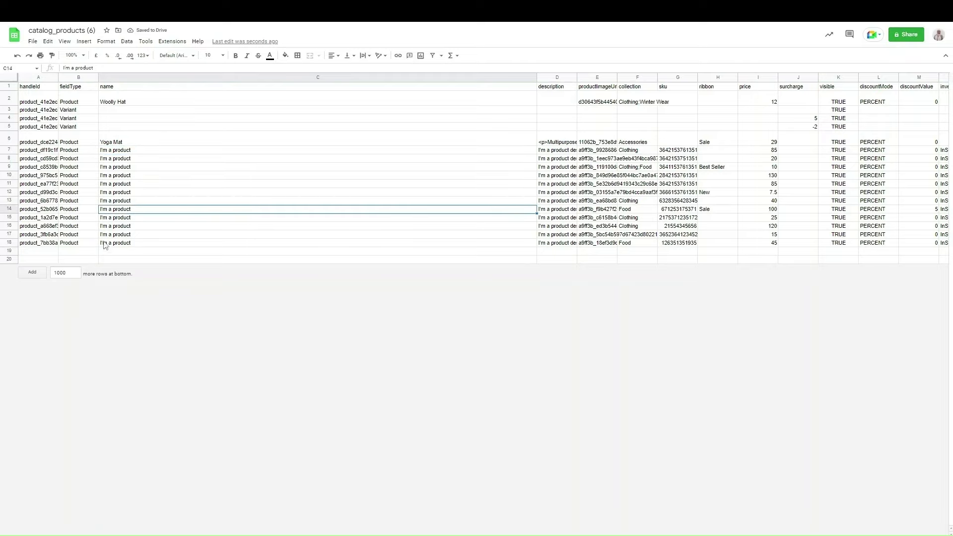
double_click(126, 150)
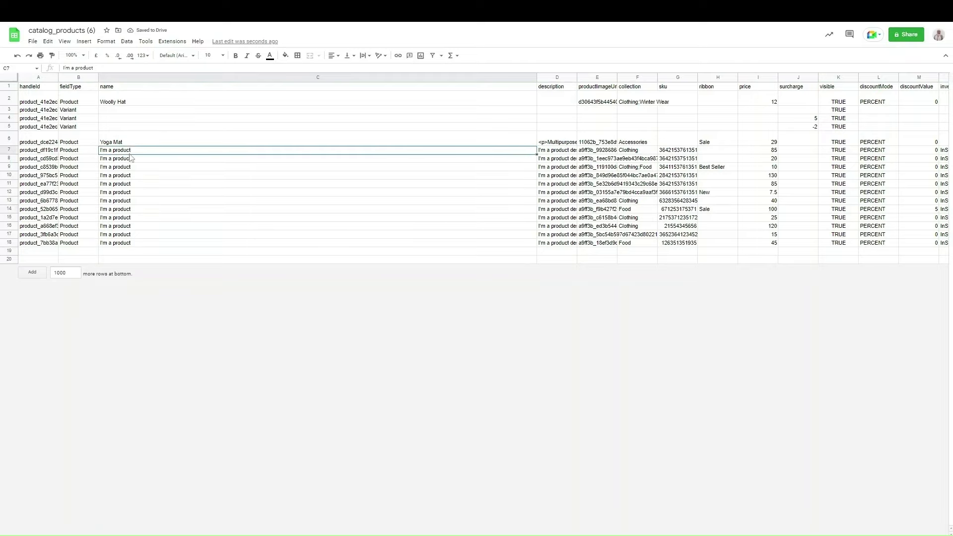
- Narrow the name column and resize the description column, checking the sample product descriptions
left_click(545, 80)
left_click_drag(538, 78, 362, 127)
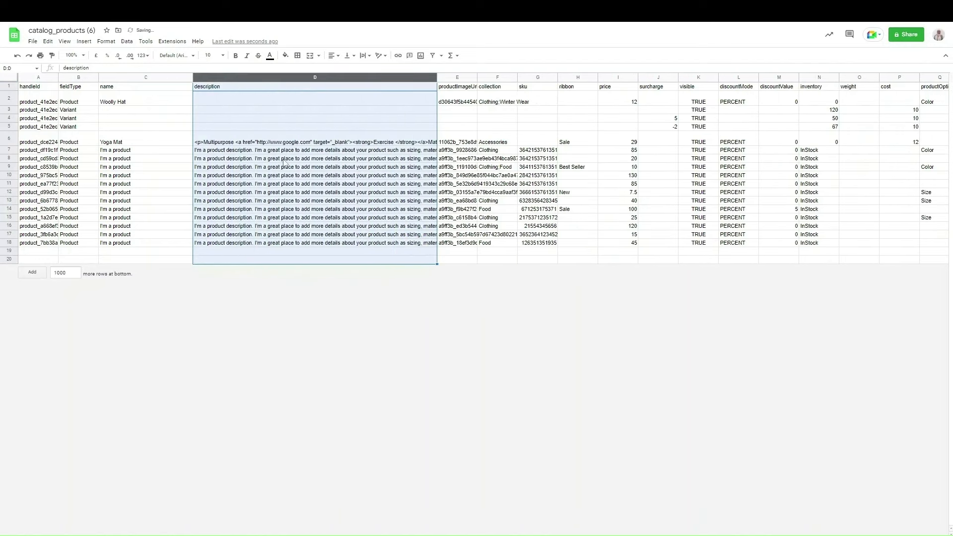
left_click(294, 170)
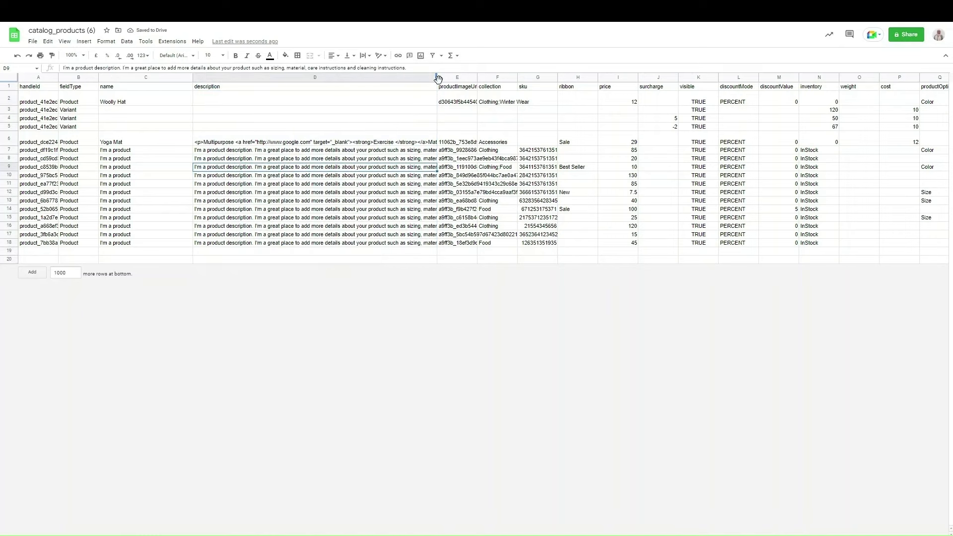
left_click_drag(437, 79, 289, 79)
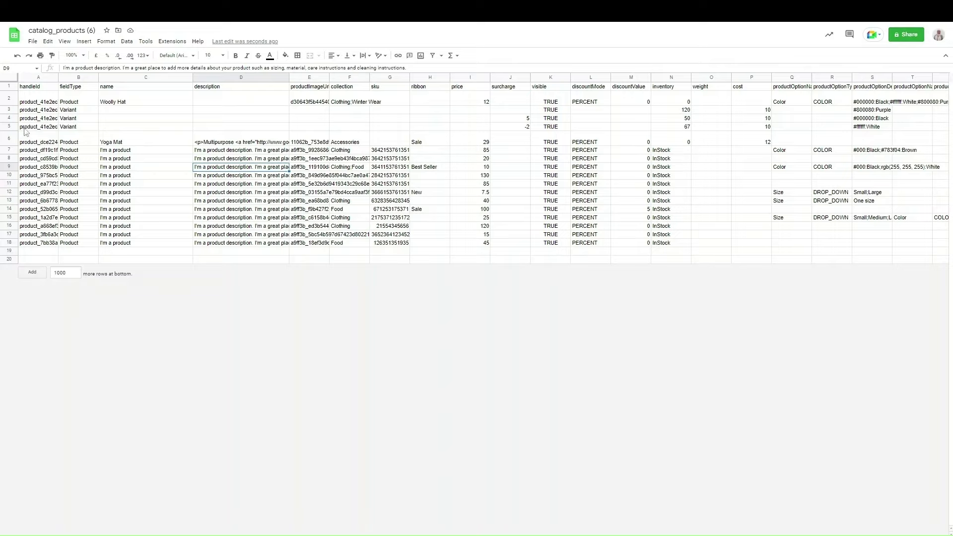
- Check the product handle IDs and download the catalog_products sheet as a comma-separated values (.csv) file
left_click_drag(43, 167, 49, 111)
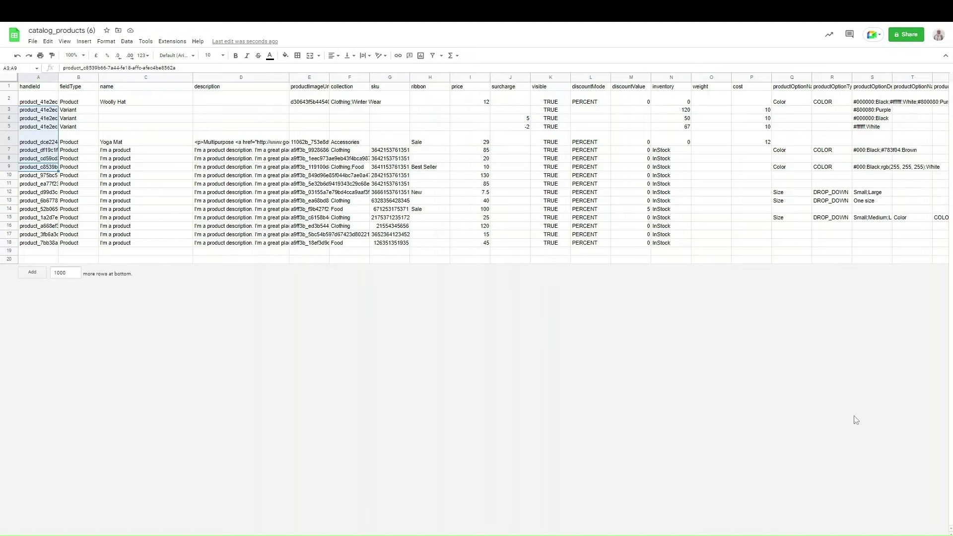
left_click(32, 42)
mouse_move(79, 141)
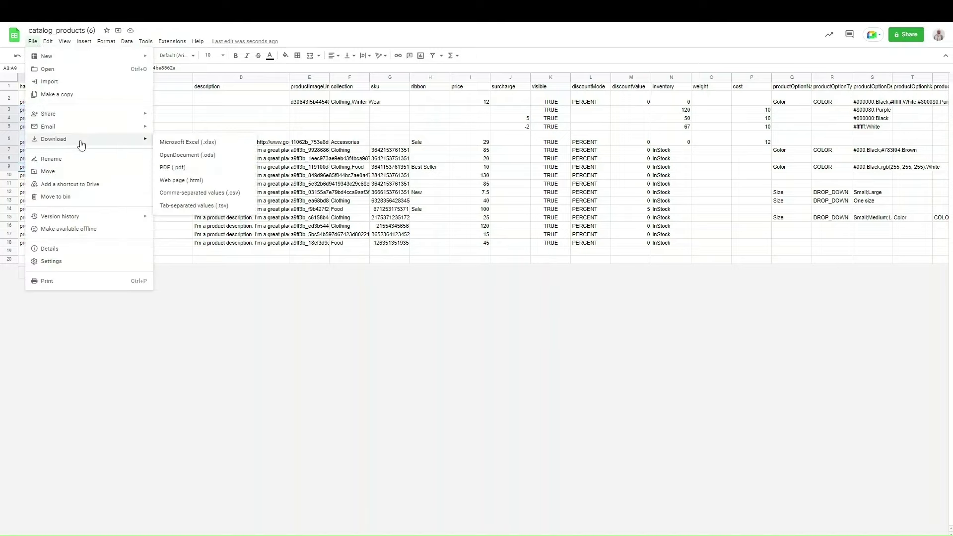
left_click(236, 197)
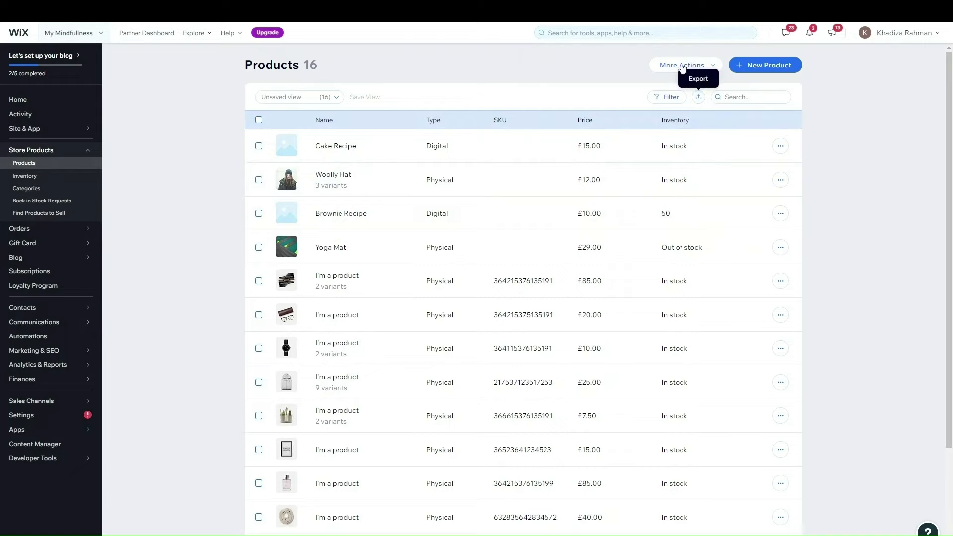
- Back in the Wix store's product list, upload "catalog_products (6) - catalog_products (6).csv" and import its 14 products
left_click(683, 66)
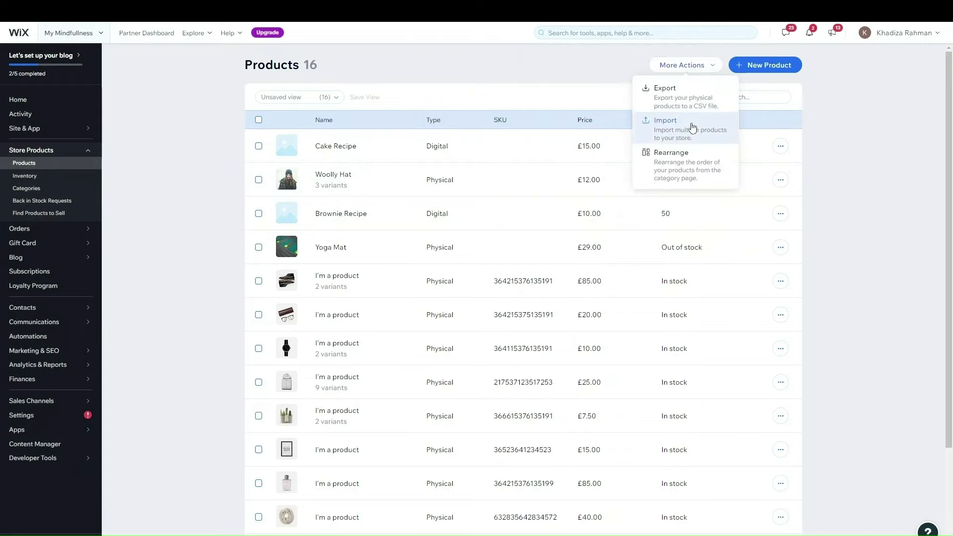
left_click(693, 128)
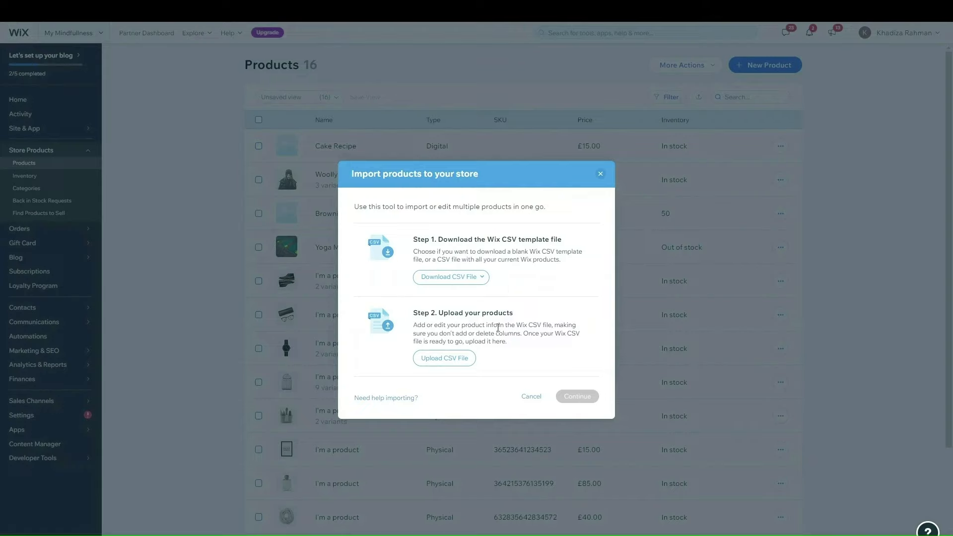
left_click(444, 359)
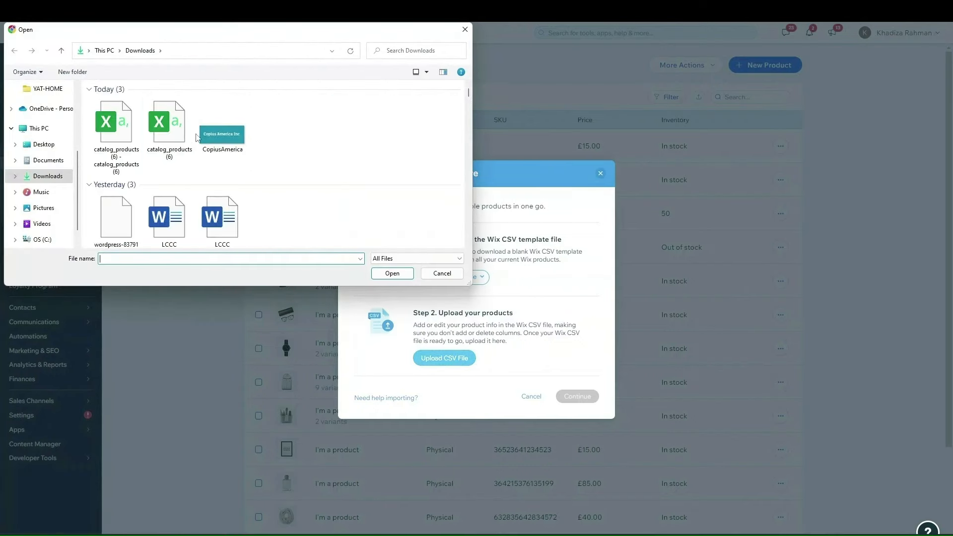
left_click(118, 132)
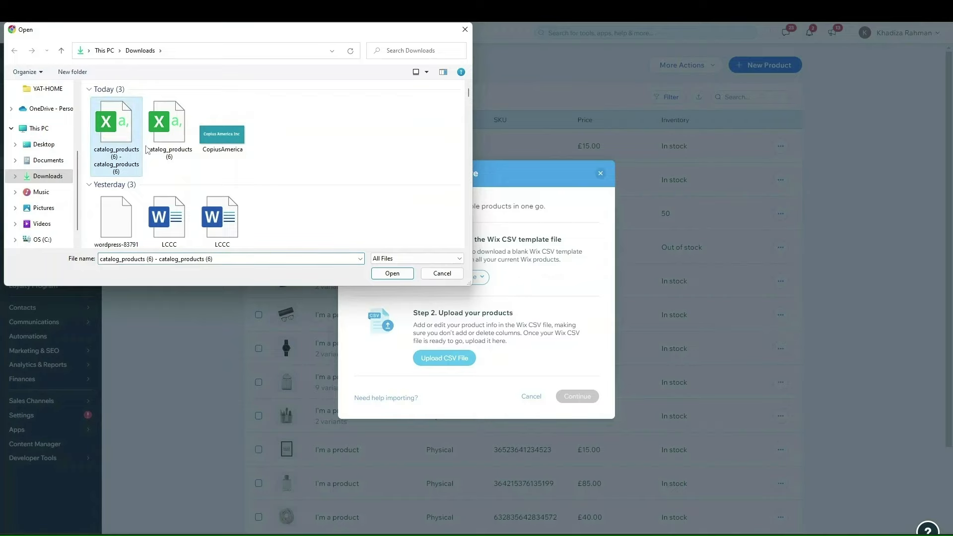
left_click(392, 275)
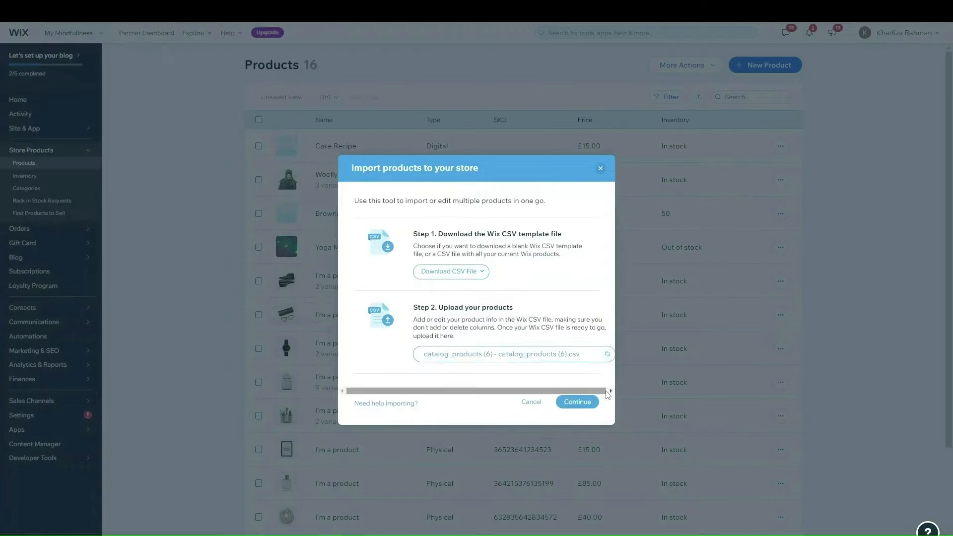
left_click(581, 403)
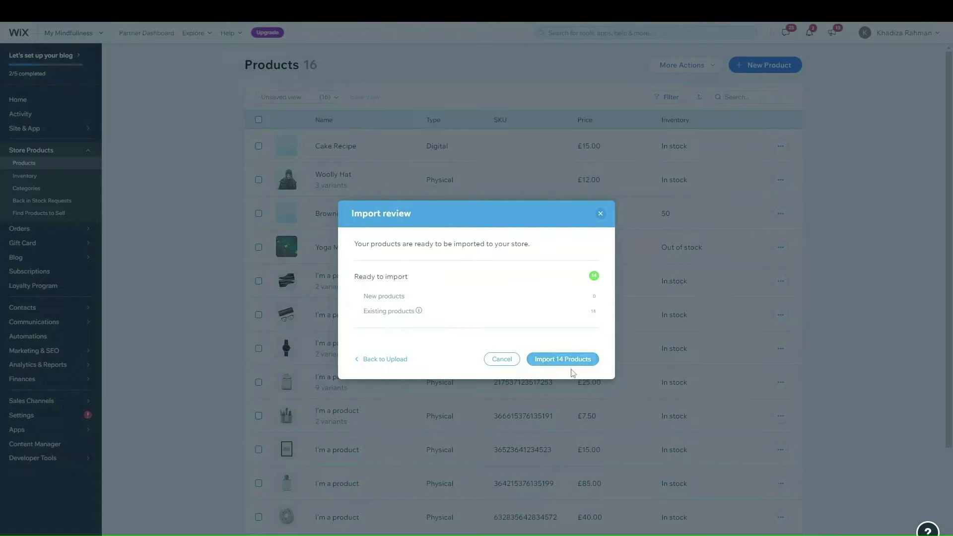
left_click(554, 362)
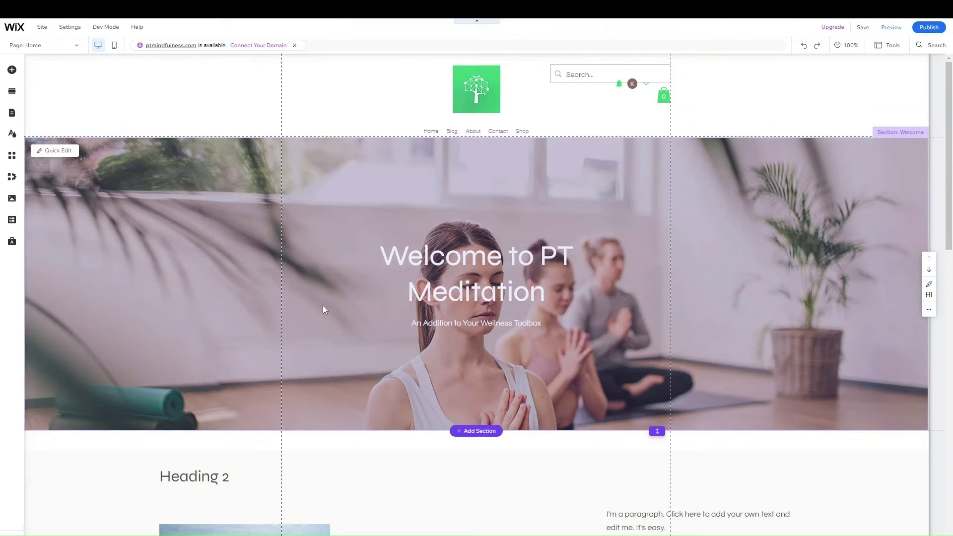
- Look over the PT Meditation home page in the Wix editor, publish the site and view it live
scroll(323, 309, "down", 3)
scroll(322, 306, "up", 1)
scroll(552, 311, "down", 3)
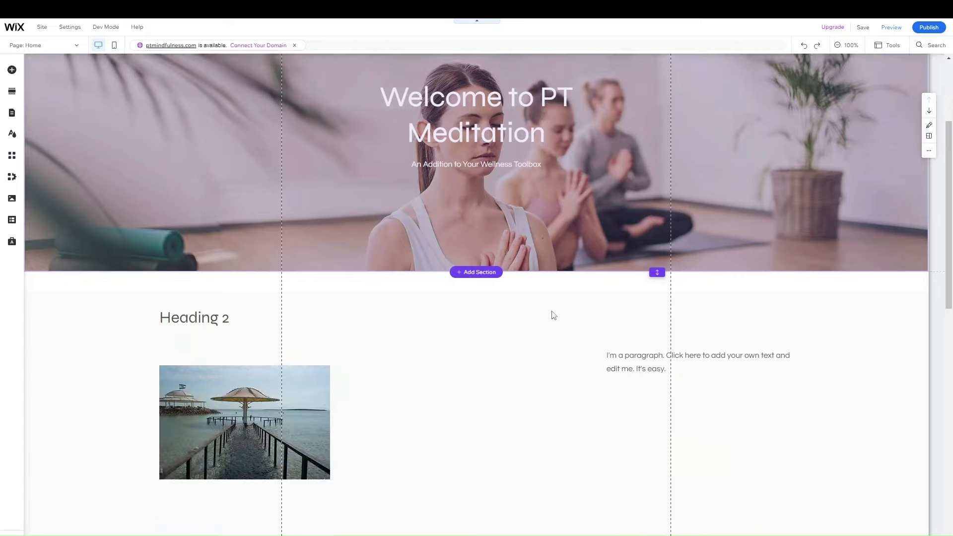
scroll(551, 314, "up", 3)
mouse_move(928, 29)
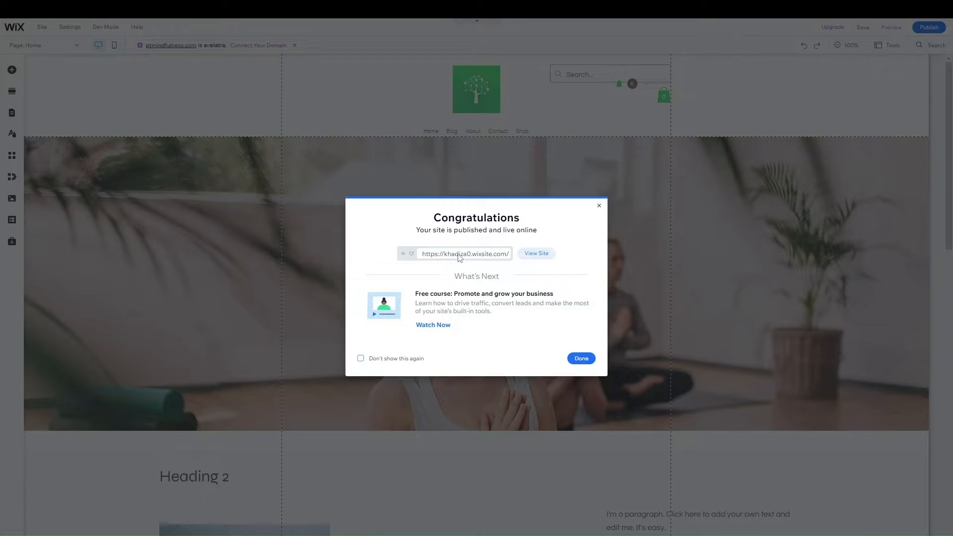
left_click(535, 253)
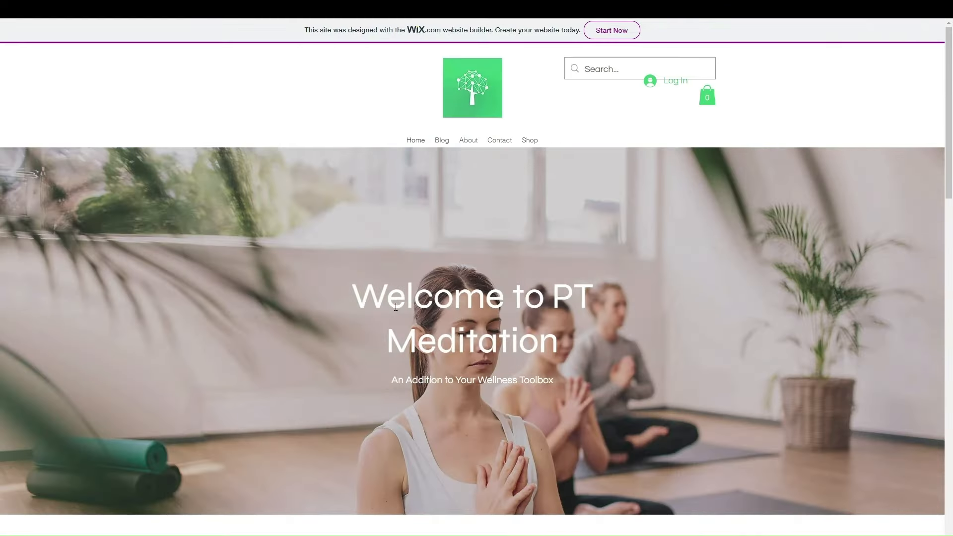
- Look through the live site's home page, its Blog page and the products on its Shop page
scroll(397, 311, "down", 10)
scroll(397, 311, "down", 3)
scroll(397, 310, "up", 15)
left_click(442, 144)
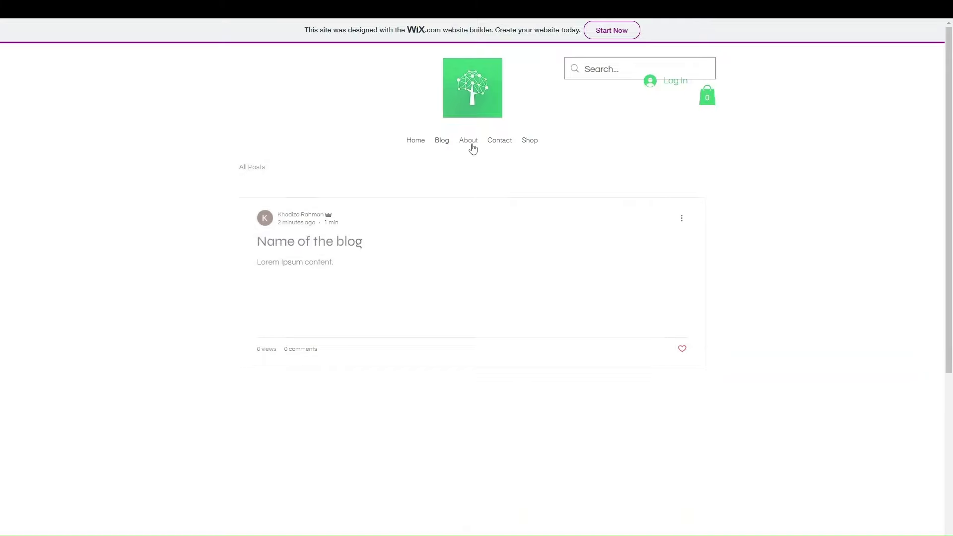
left_click(421, 141)
scroll(322, 332, "down", 5)
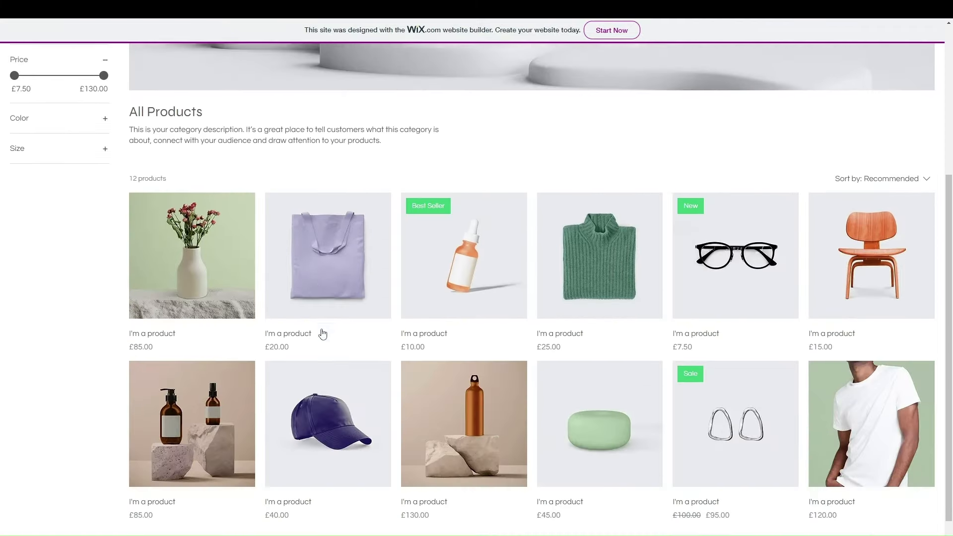
scroll(323, 332, "up", 5)
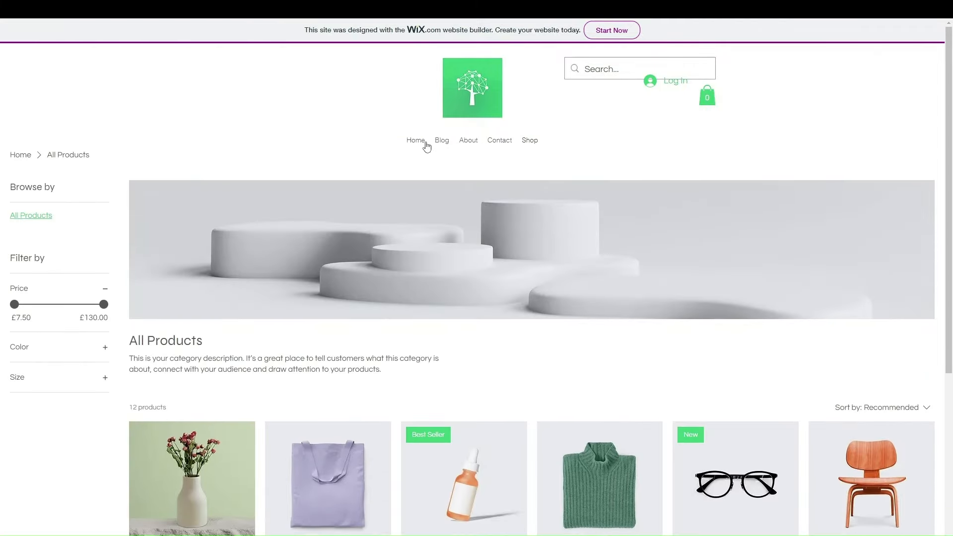
- Return to the live site's home page and look over its hero and content sections
left_click(455, 100)
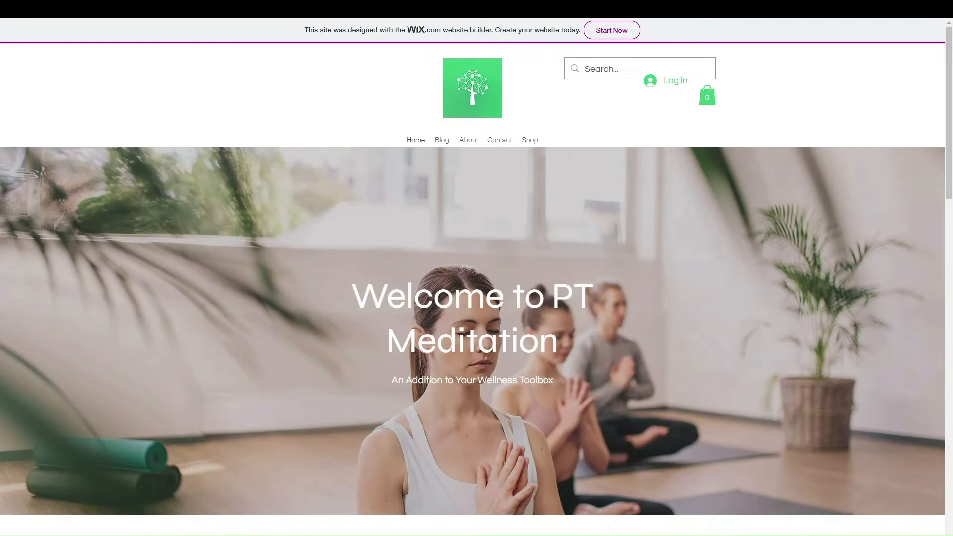
scroll(516, 346, "down", 15)
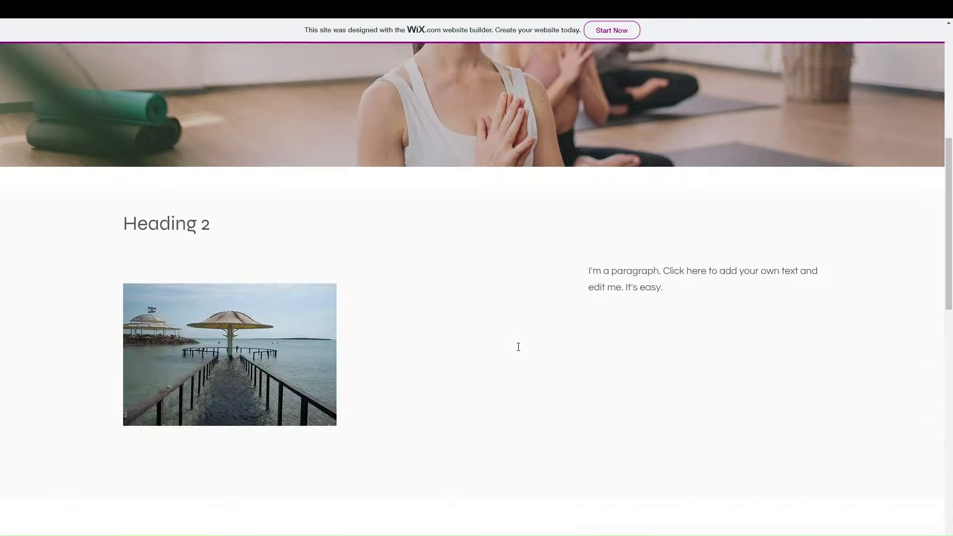
scroll(517, 346, "up", 14)
scroll(517, 346, "up", 1)
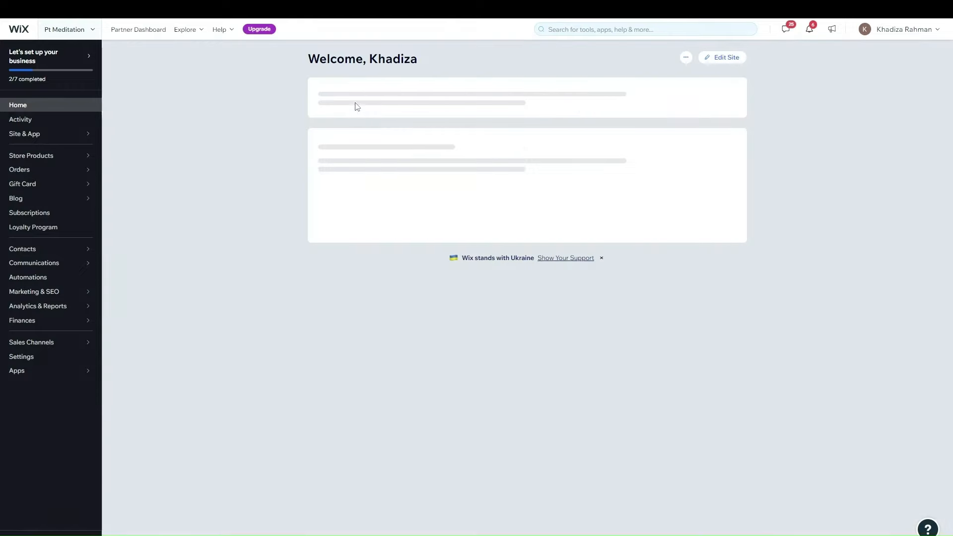
- Open the premium plans from the Pt Meditation dashboard and look over the Website Plans comparison
left_click(368, 93)
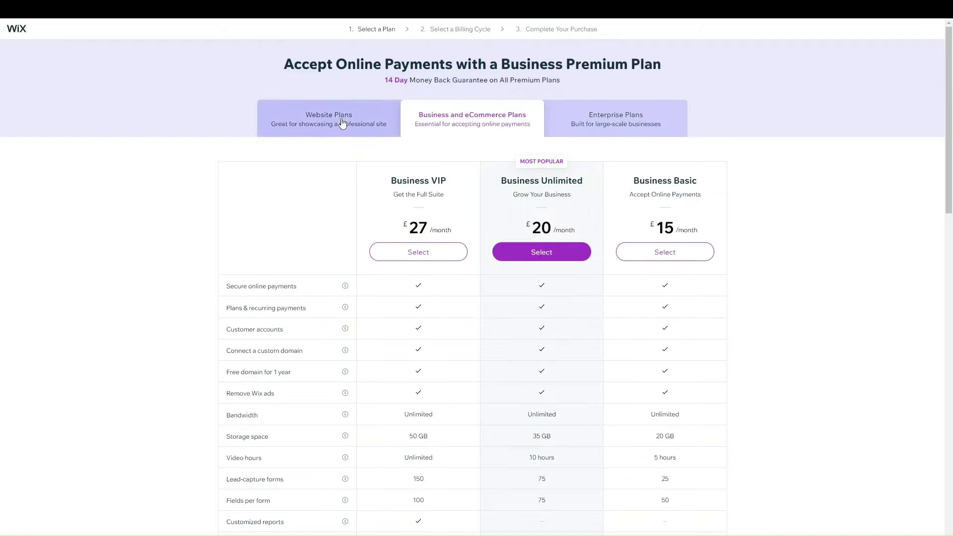
left_click(342, 123)
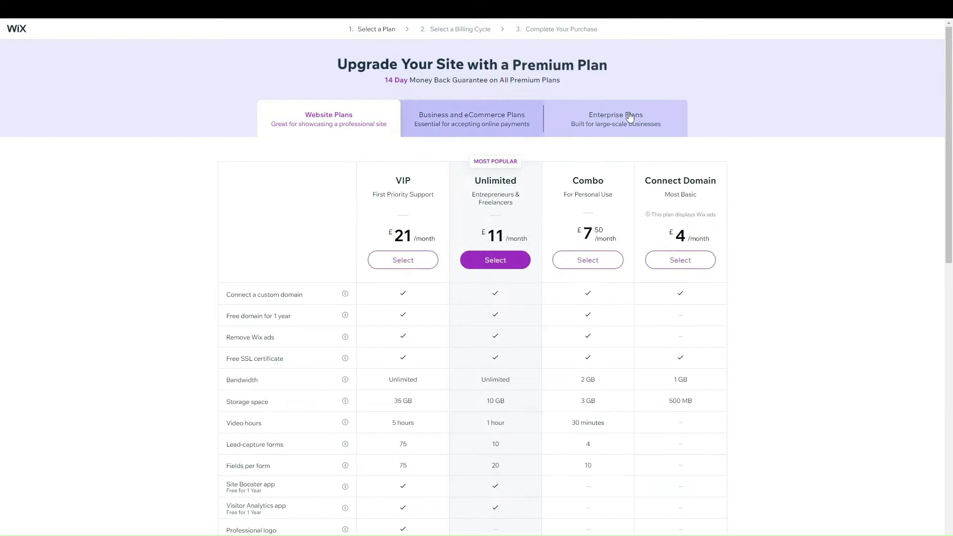
scroll(302, 194, "down", 2)
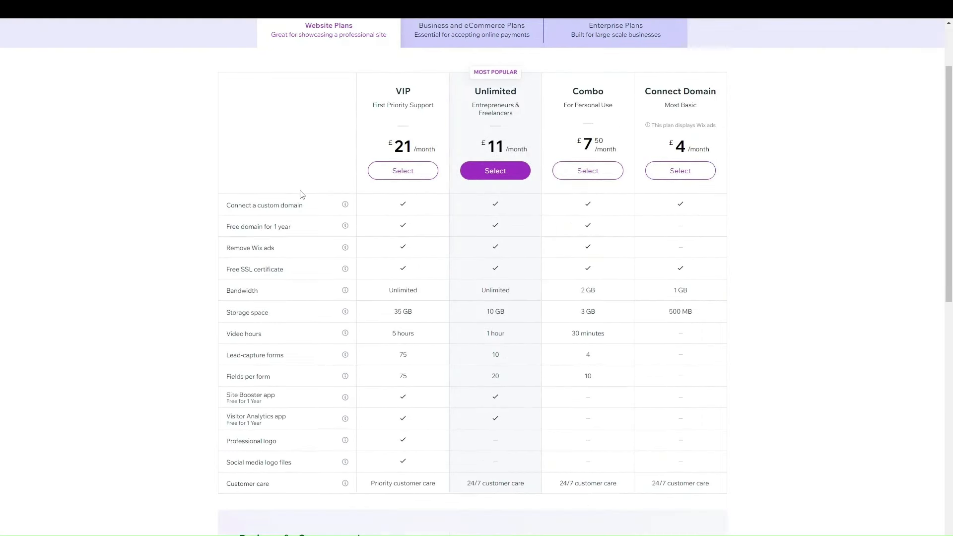
scroll(302, 194, "up", 2)
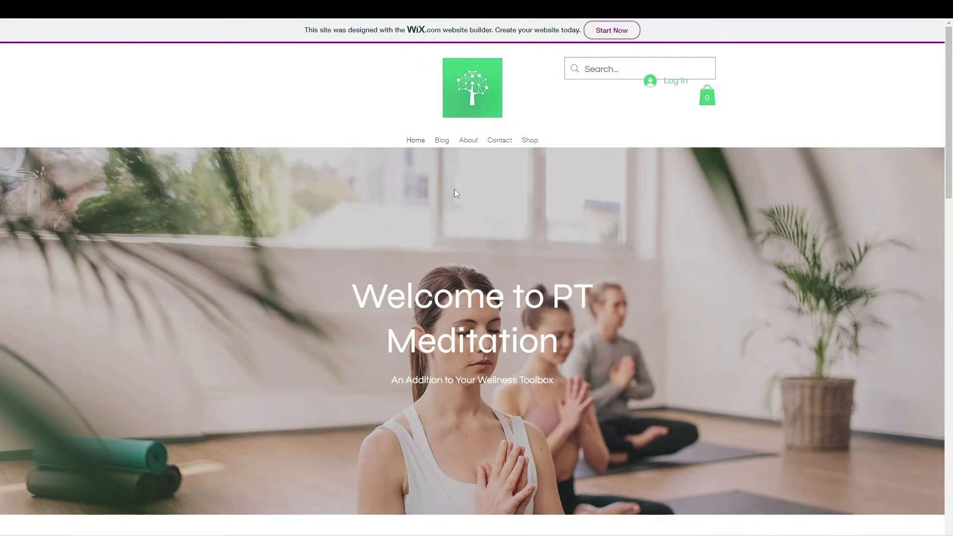
- Recheck the live home page, and browse the Website, Business and eCommerce, and Enterprise plan categories
scroll(434, 248, "down", 5)
scroll(434, 248, "up", 5)
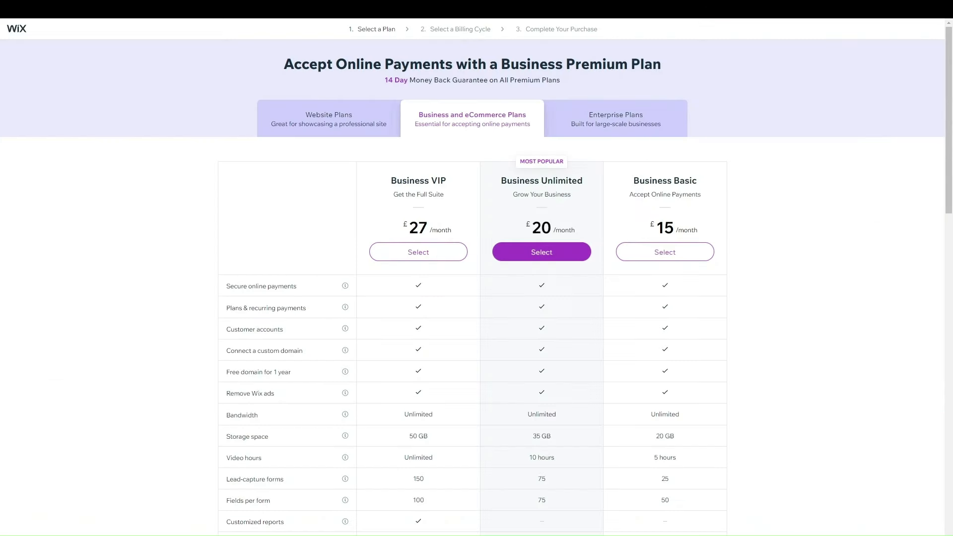
left_click(331, 123)
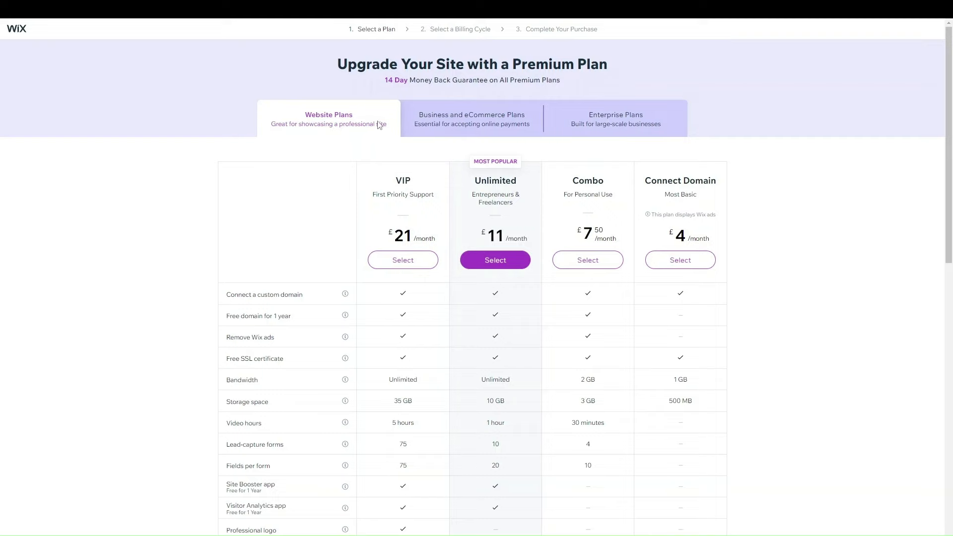
left_click(441, 123)
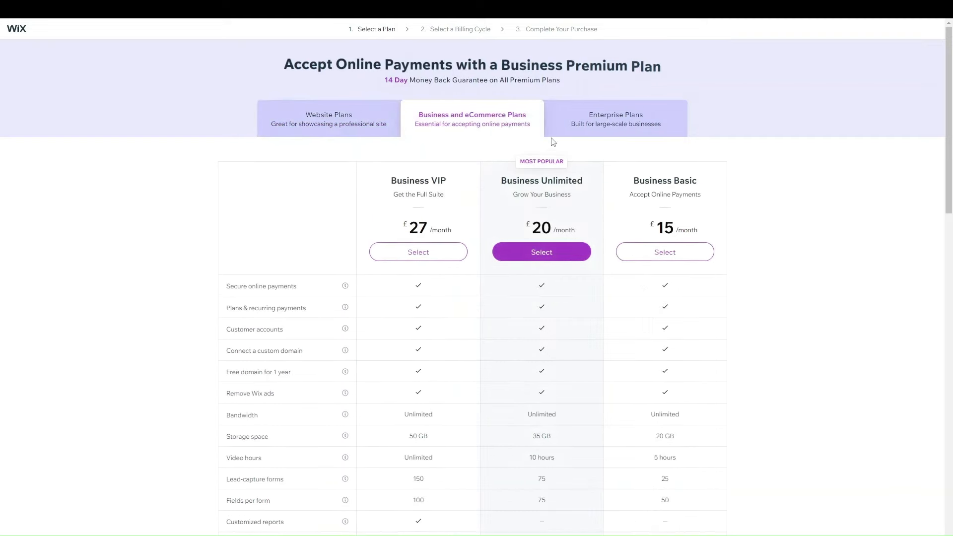
left_click(627, 111)
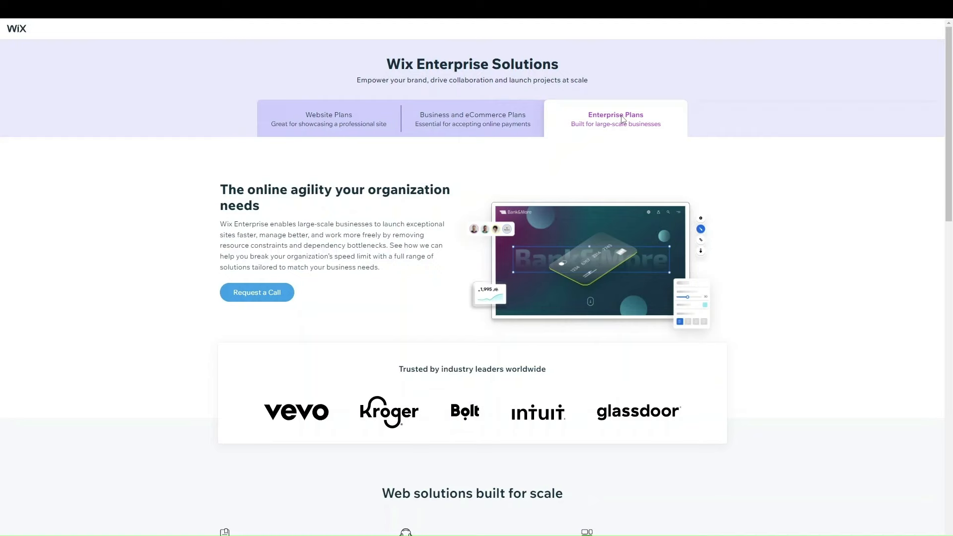
- Compare the prices and features of the VIP, Unlimited, Combo and Connect Domain website plans
left_click(332, 115)
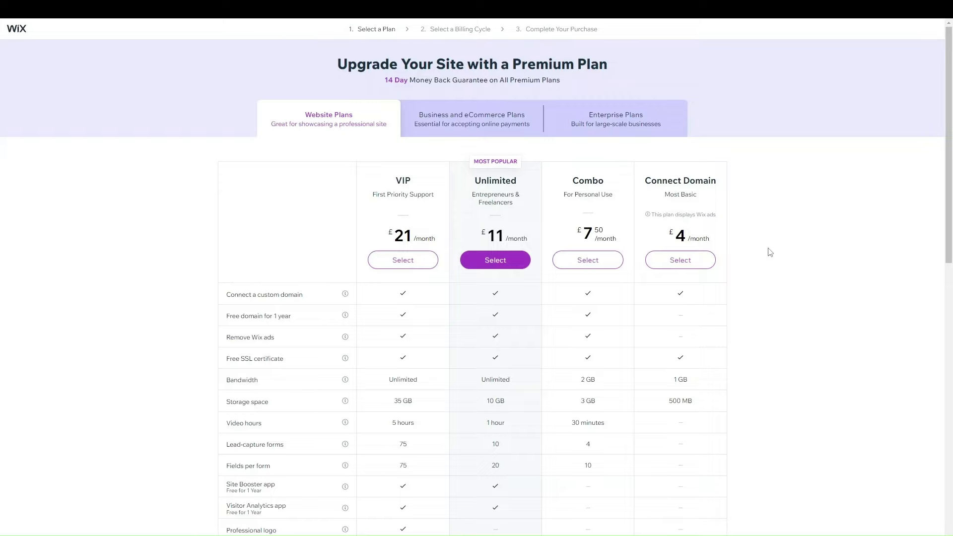
scroll(783, 260, "down", 1)
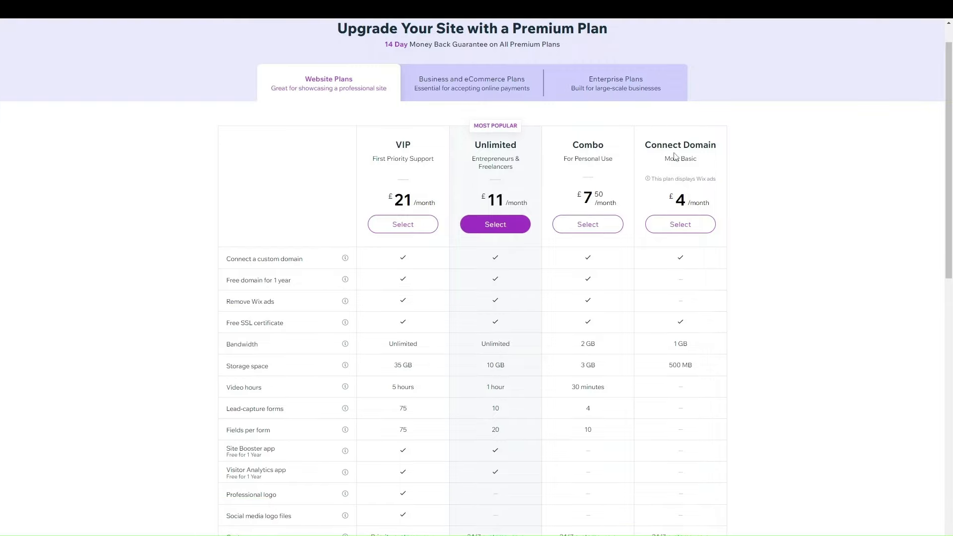
scroll(671, 174, "down", 1)
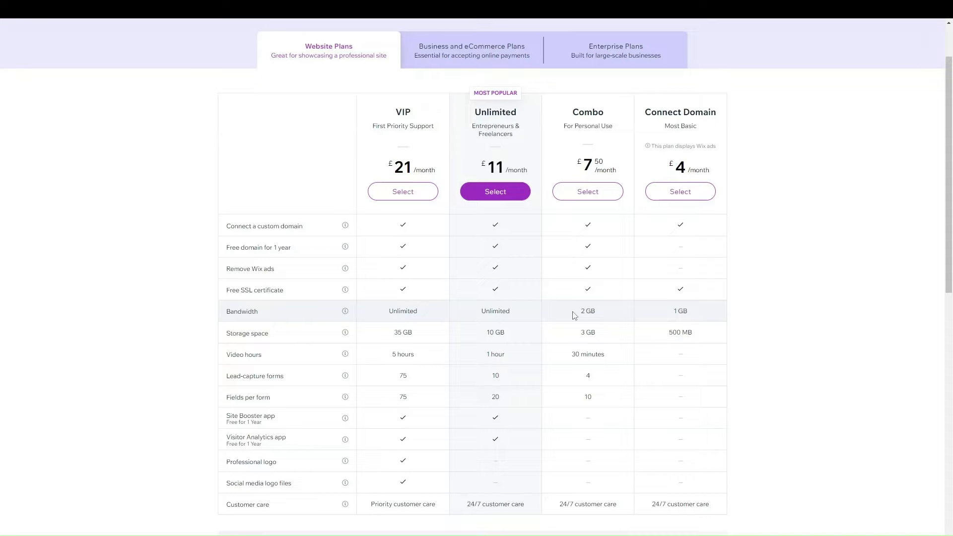
scroll(565, 499, "down", 1)
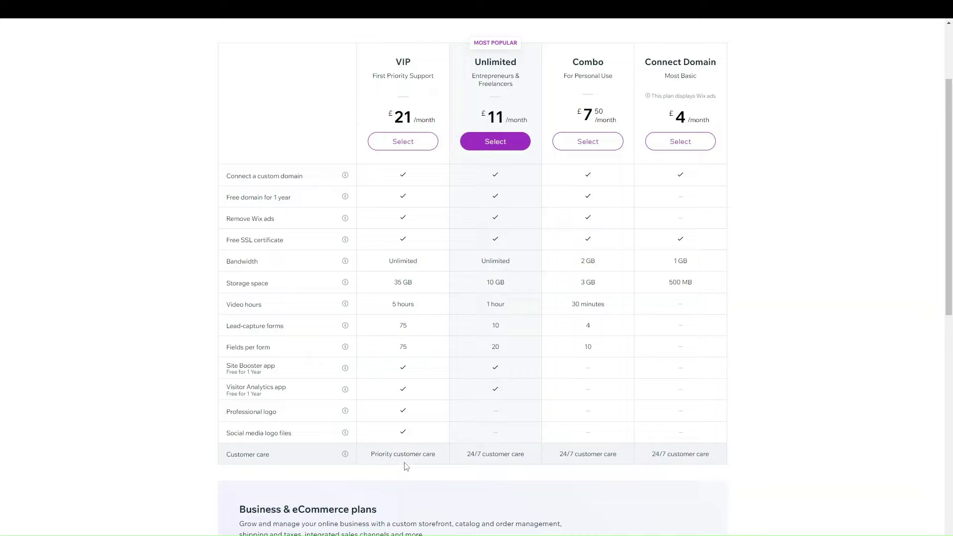
scroll(404, 467, "up", 3)
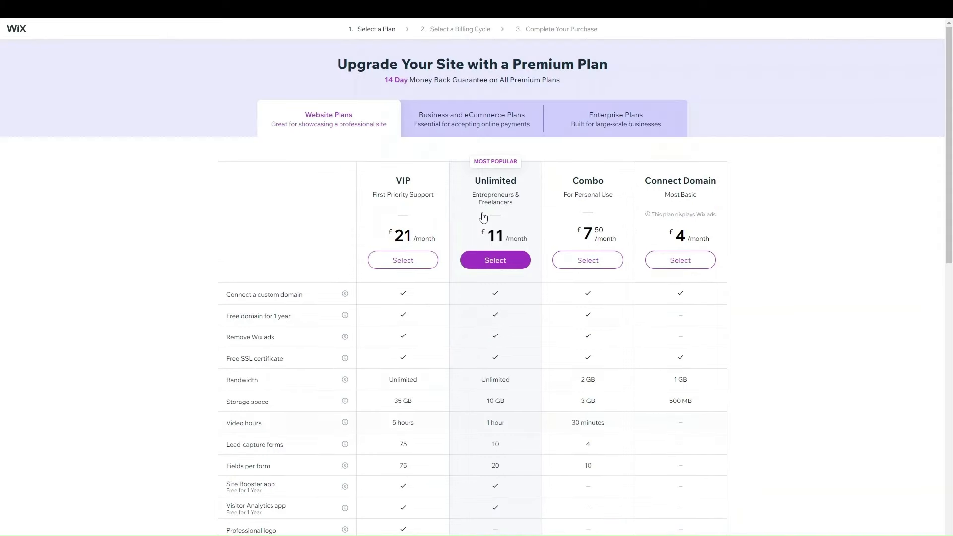
- Compare the prices and features of the Business VIP, Business Unlimited and Business Basic plans
left_click(457, 122)
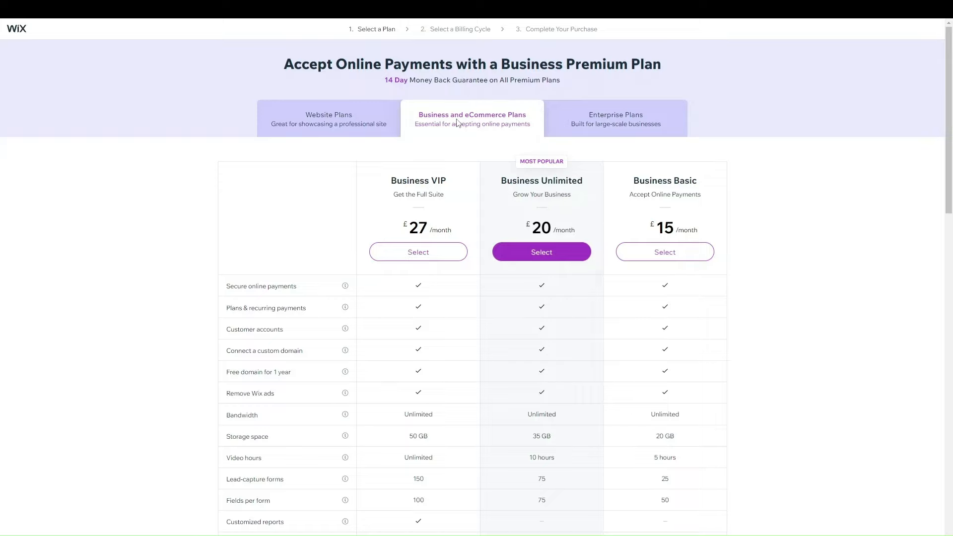
scroll(496, 185, "down", 2)
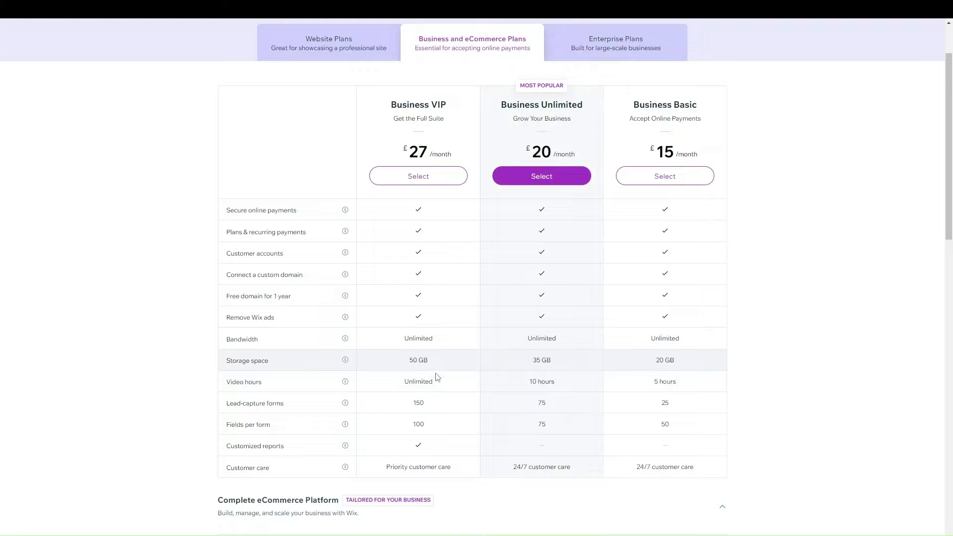
scroll(696, 362, "up", 1)
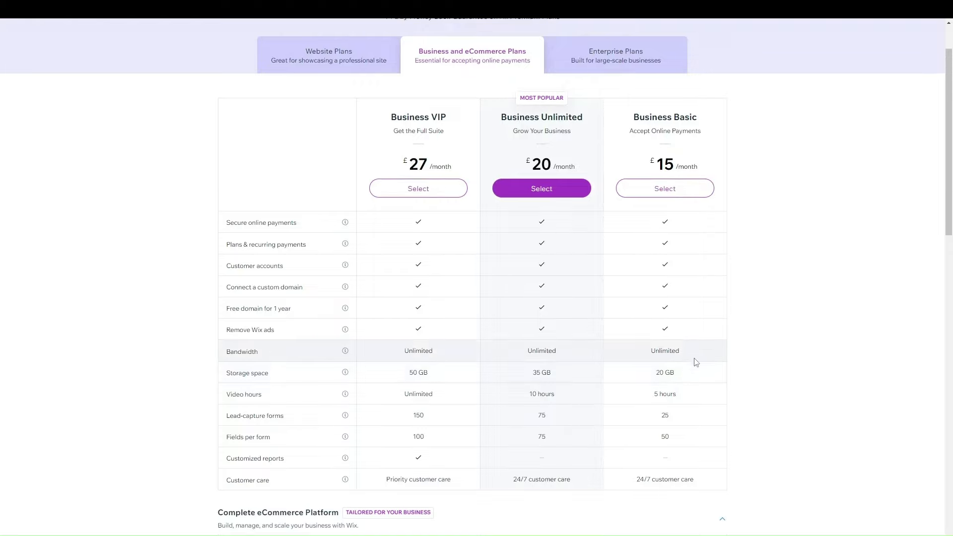
- Review the Business and eCommerce plans' shared features and their Complete eCommerce Platform features
scroll(696, 362, "up", 1)
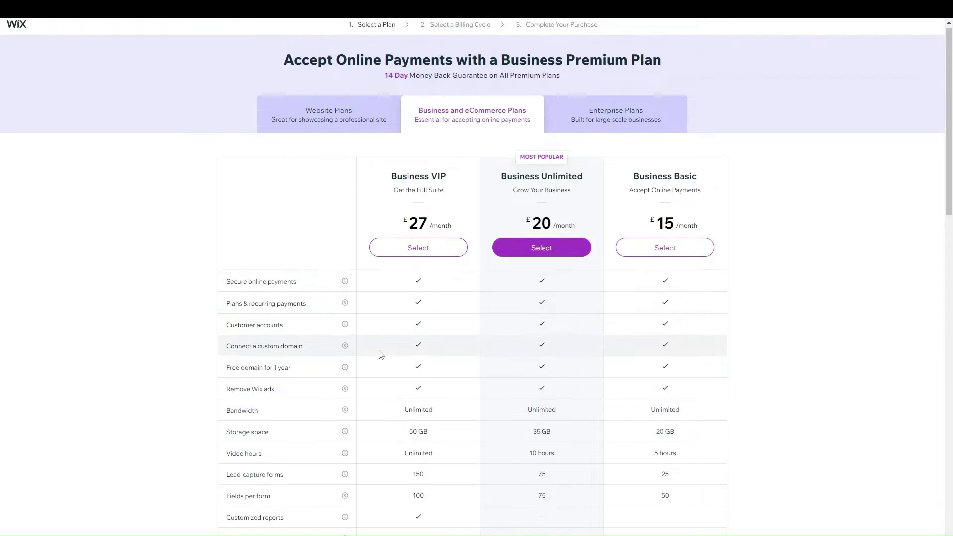
scroll(381, 354, "down", 5)
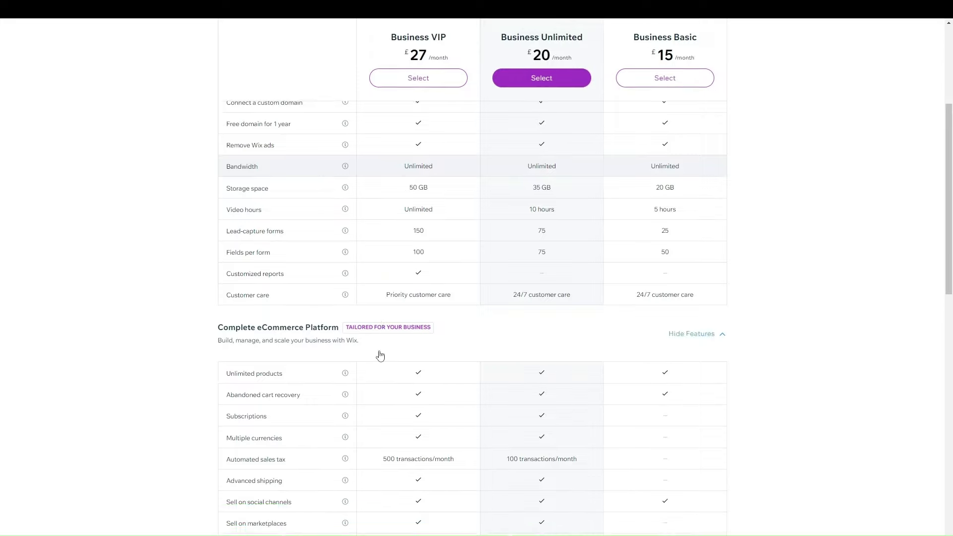
scroll(380, 355, "up", 5)
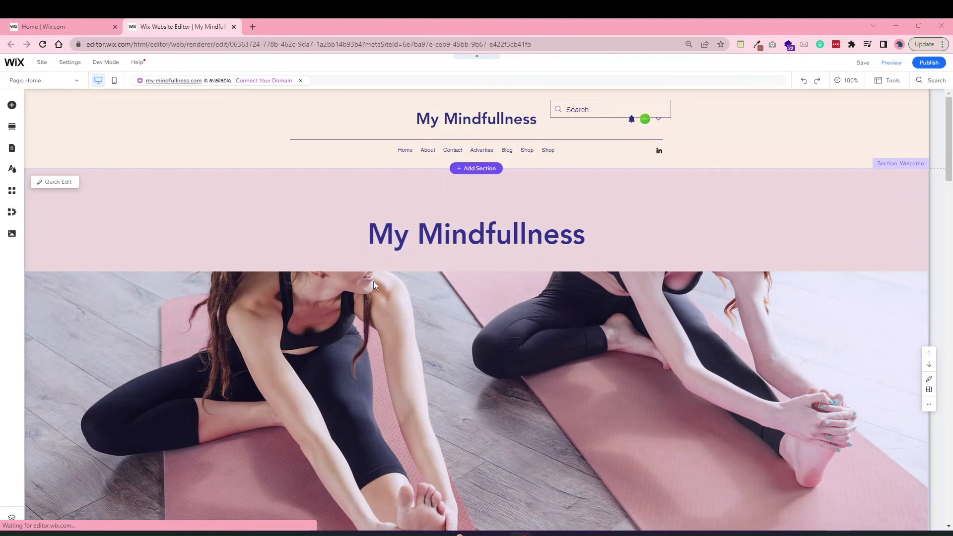
- Look over the My Mindfullness home page in the site editor and browse the elements that can be added, including the social ones
scroll(373, 281, "down", 5)
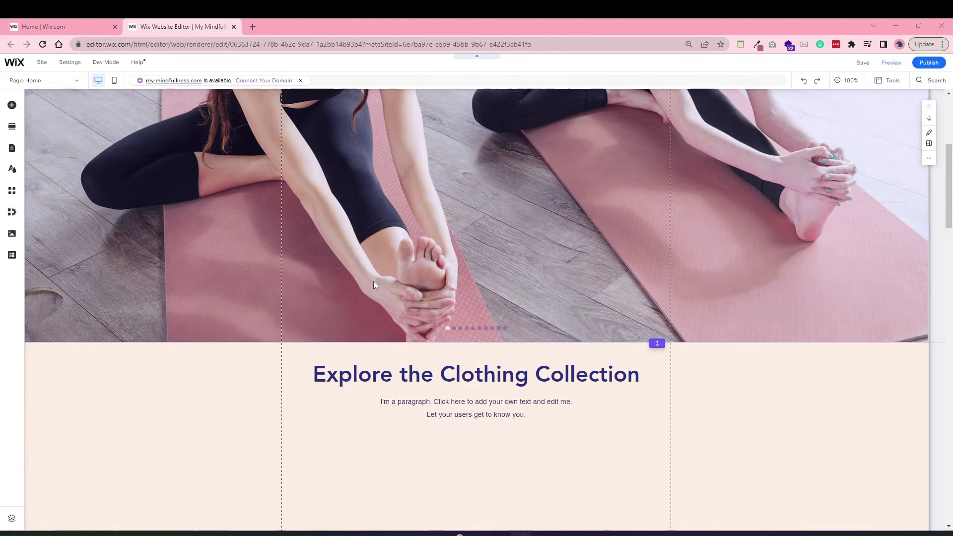
scroll(351, 407, "down", 4)
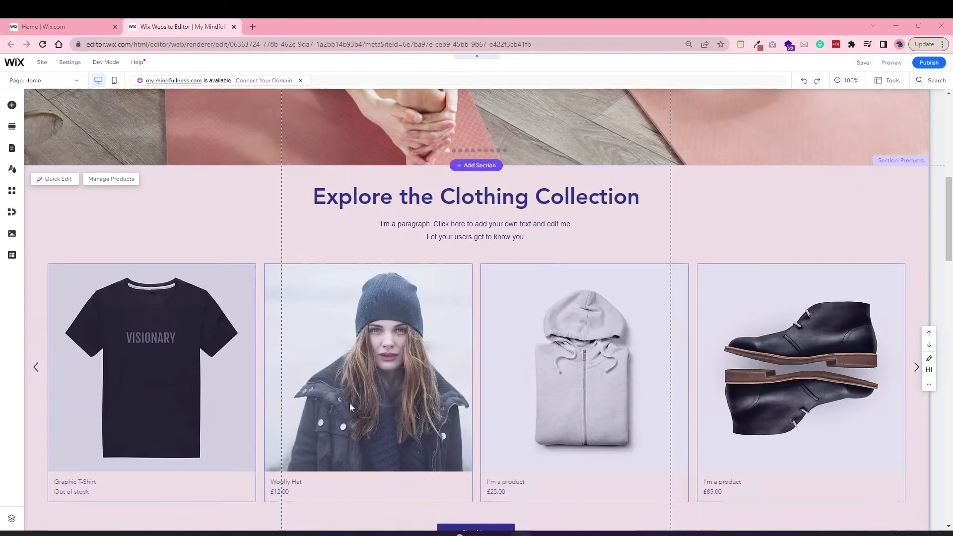
scroll(349, 403, "up", 3)
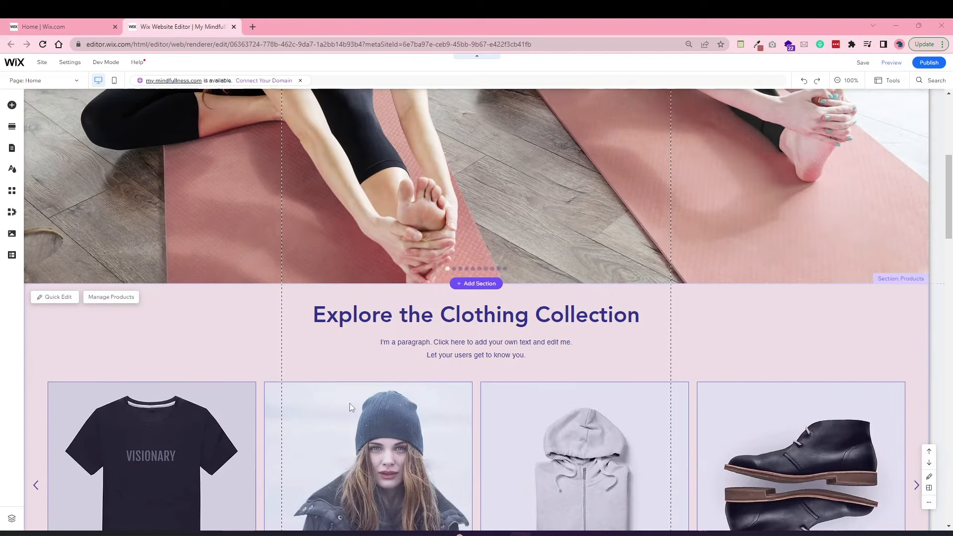
scroll(379, 355, "up", 5)
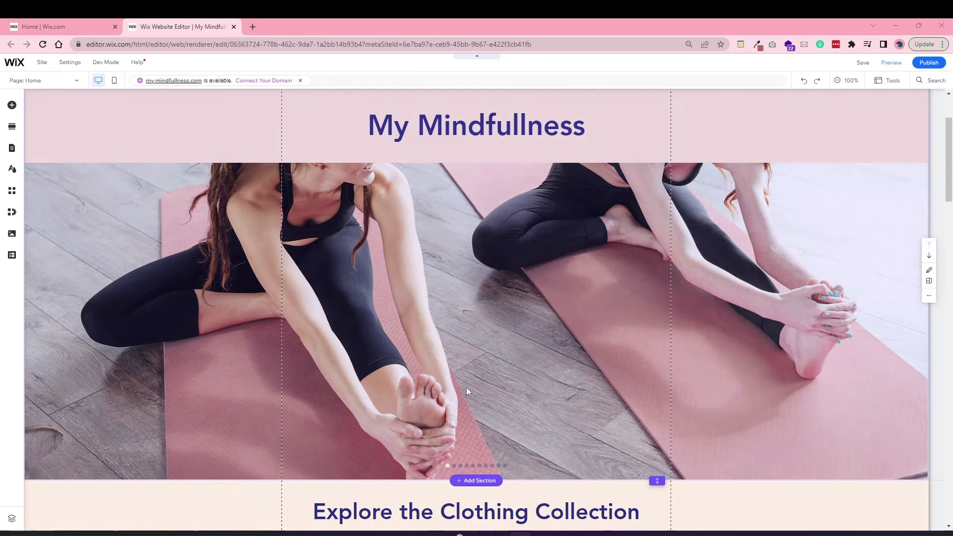
scroll(466, 387, "up", 2)
scroll(460, 420, "down", 3)
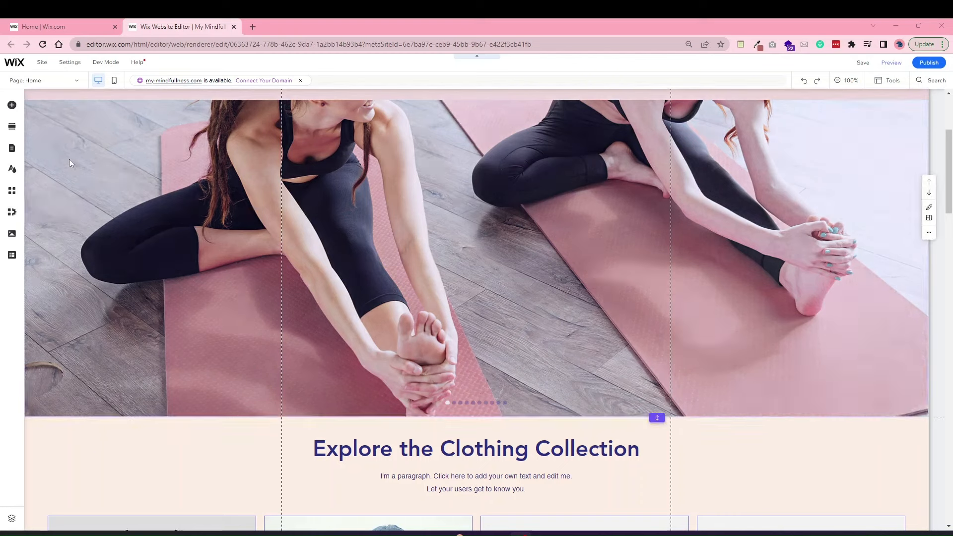
left_click(12, 110)
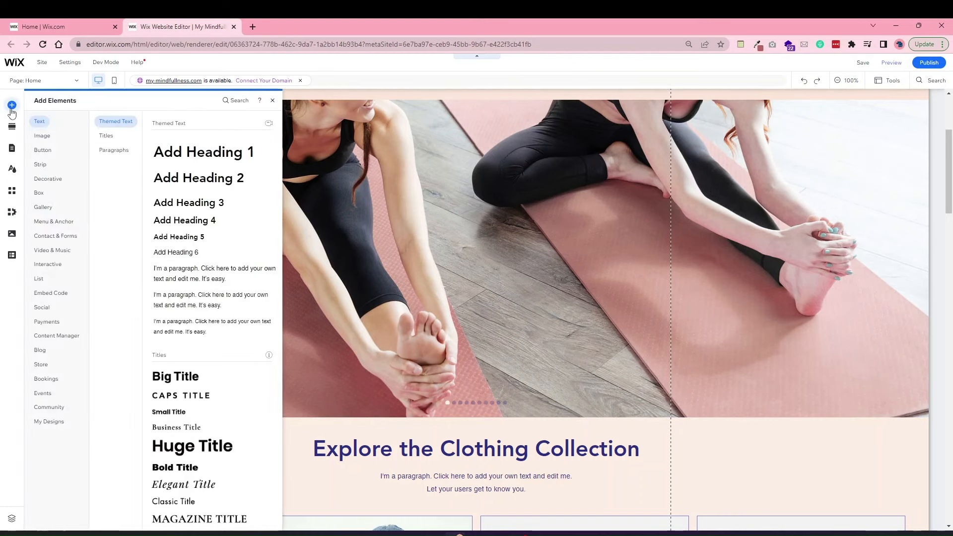
mouse_move(38, 372)
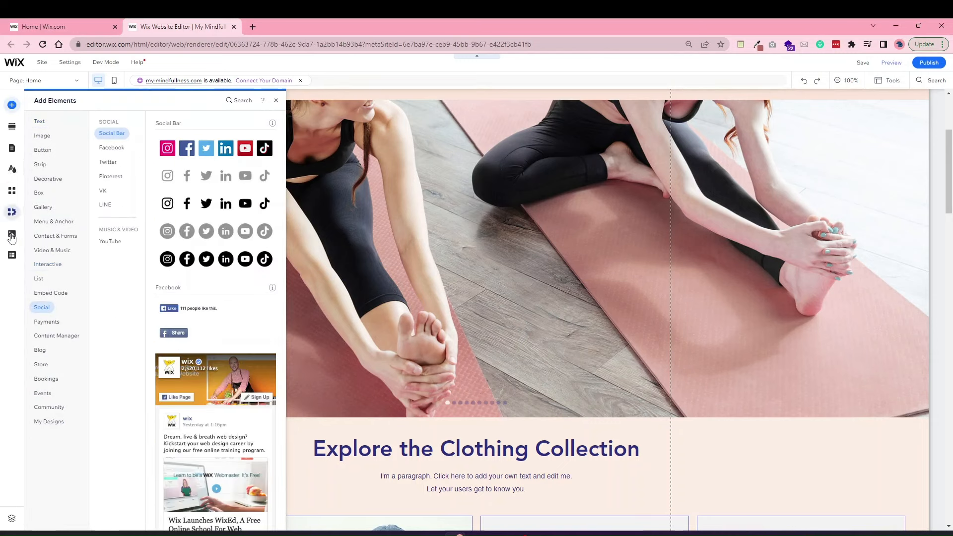
- Search the Wix App Market for dropshipping apps
left_click(12, 190)
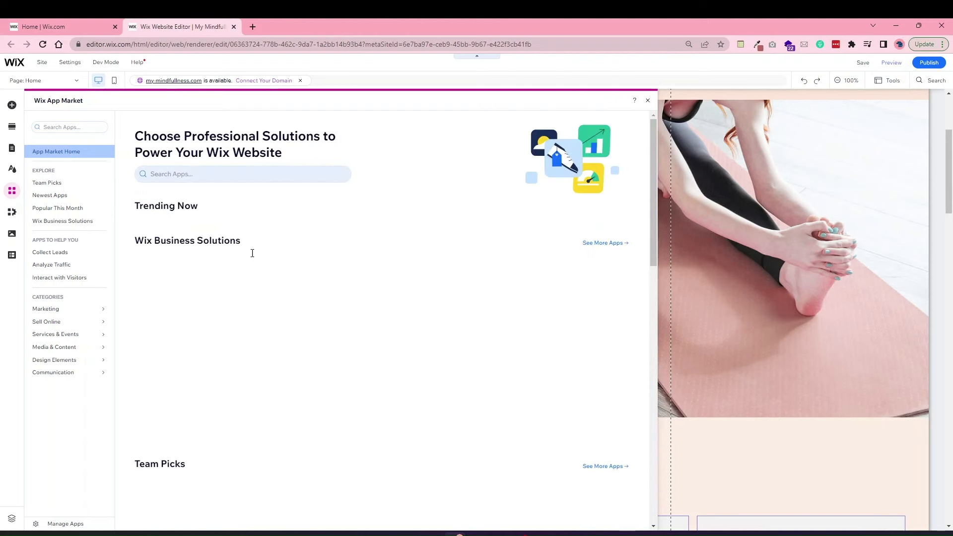
left_click(225, 181)
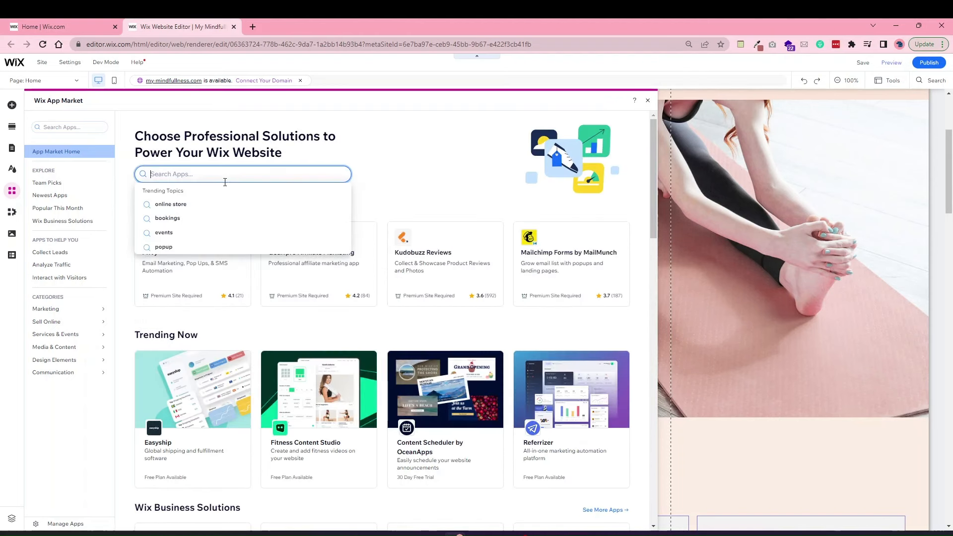
type("dropshipping")
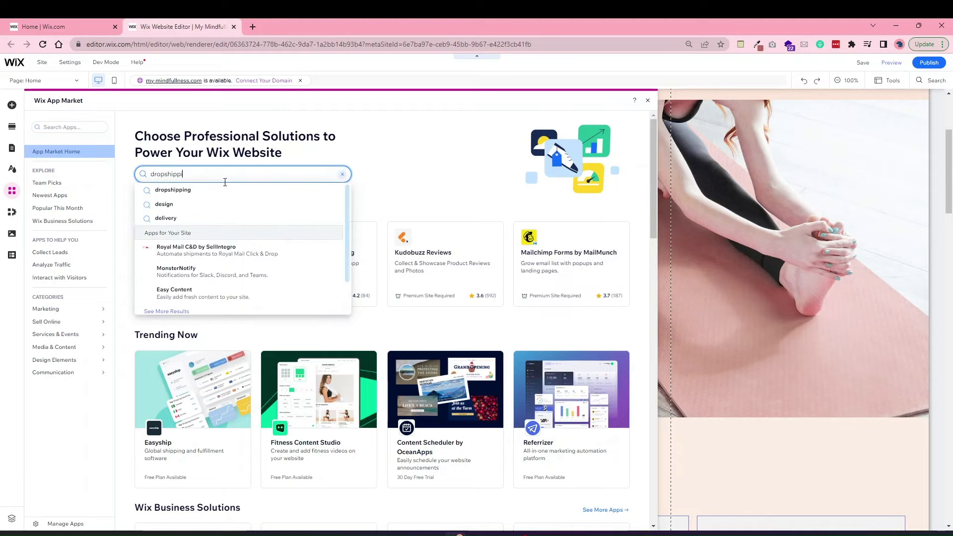
left_click(192, 190)
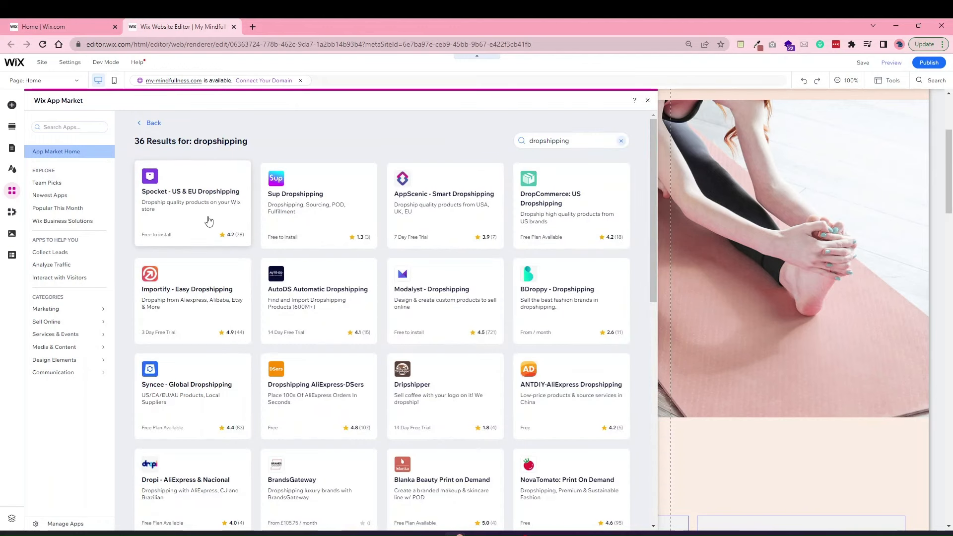
- Add the Spocket - US & EU Dropshipping app to the site and agree to its requested permissions
left_click(194, 217)
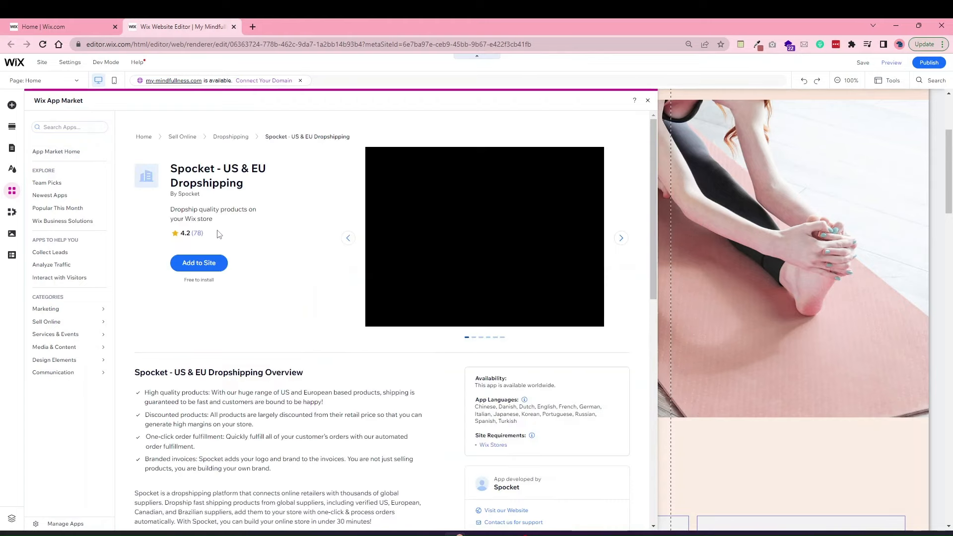
left_click(200, 259)
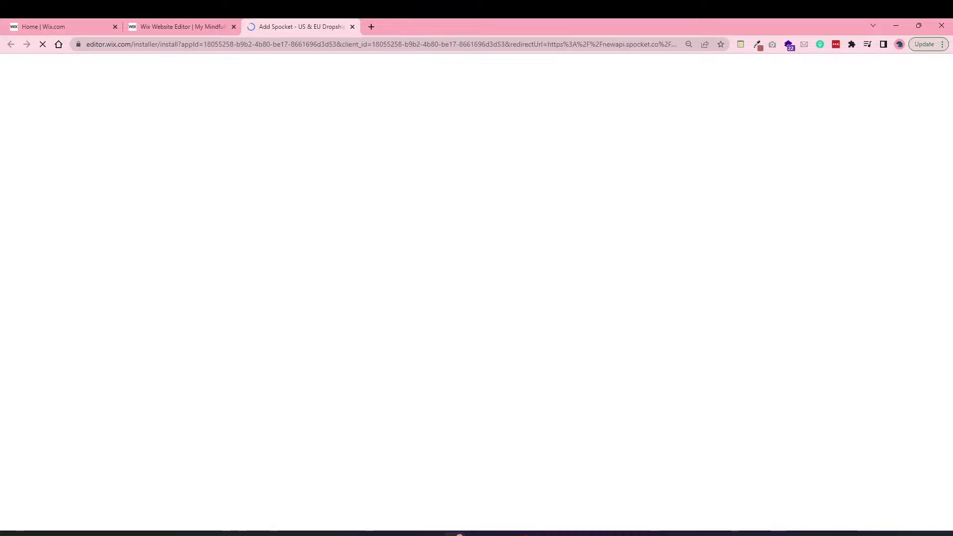
key("F11")
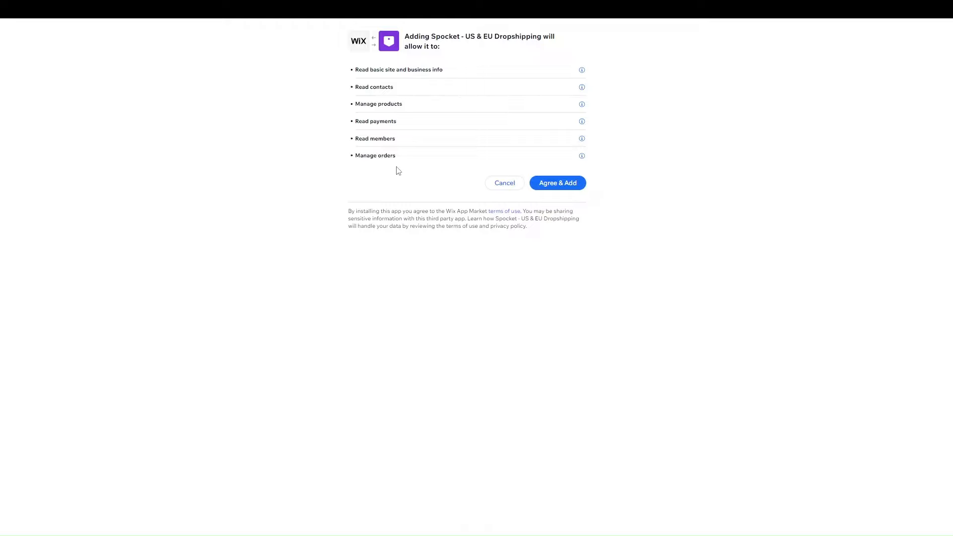
left_click(560, 188)
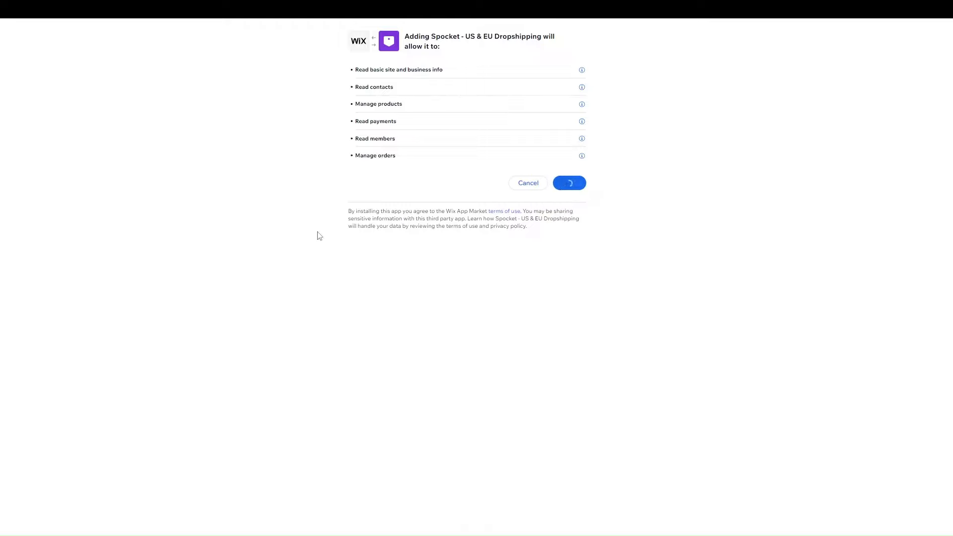
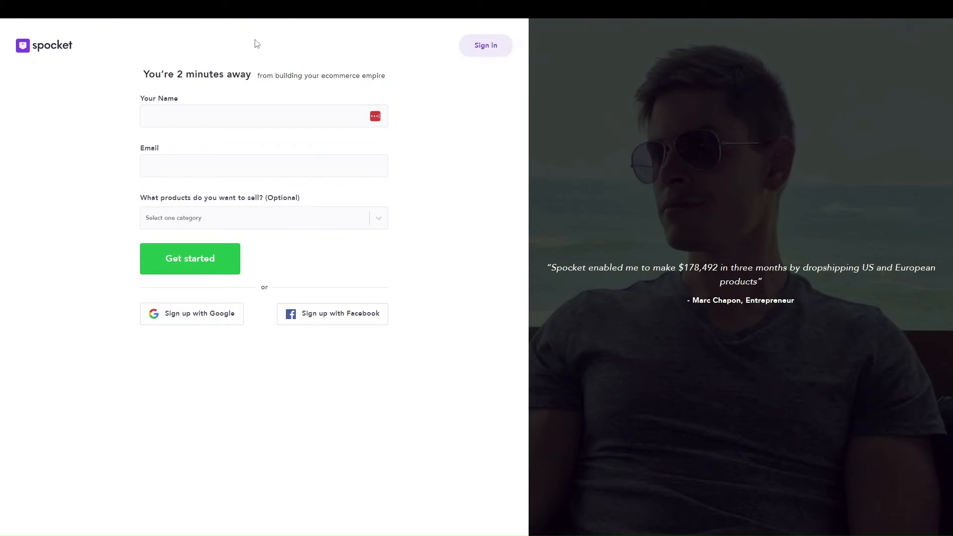
- Sign up for Spocket with Bags & Wallets as the product category, and dismiss the Shopify connection and welcome dialogs
left_click(254, 107)
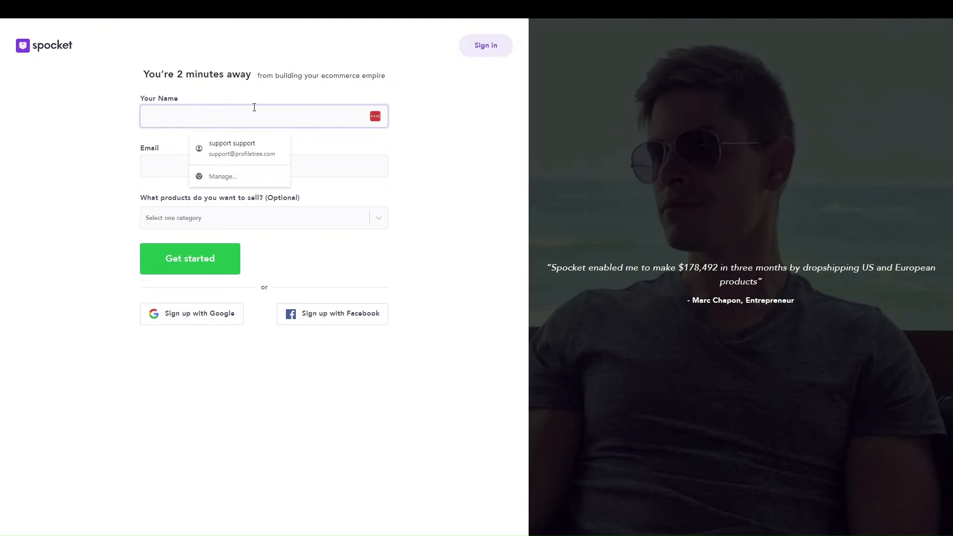
left_click(147, 218)
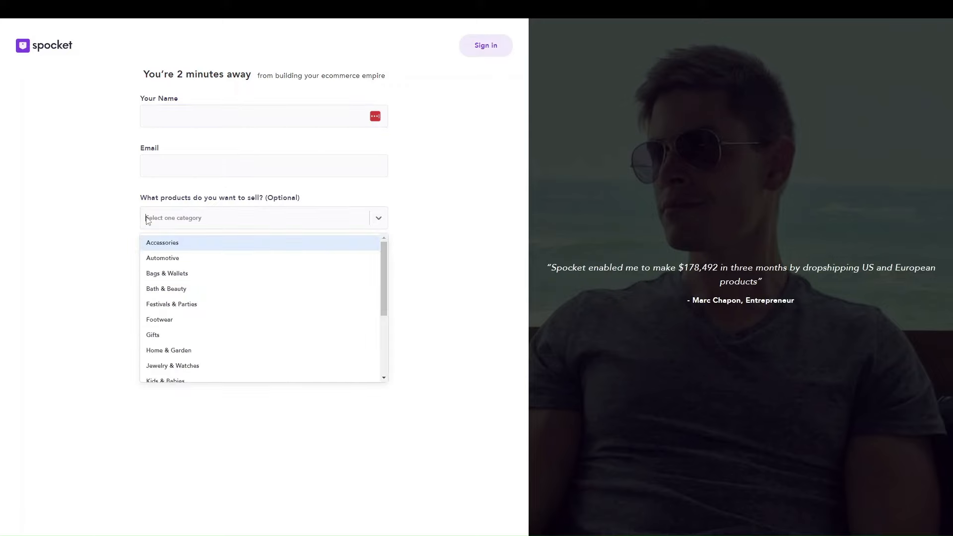
left_click(187, 279)
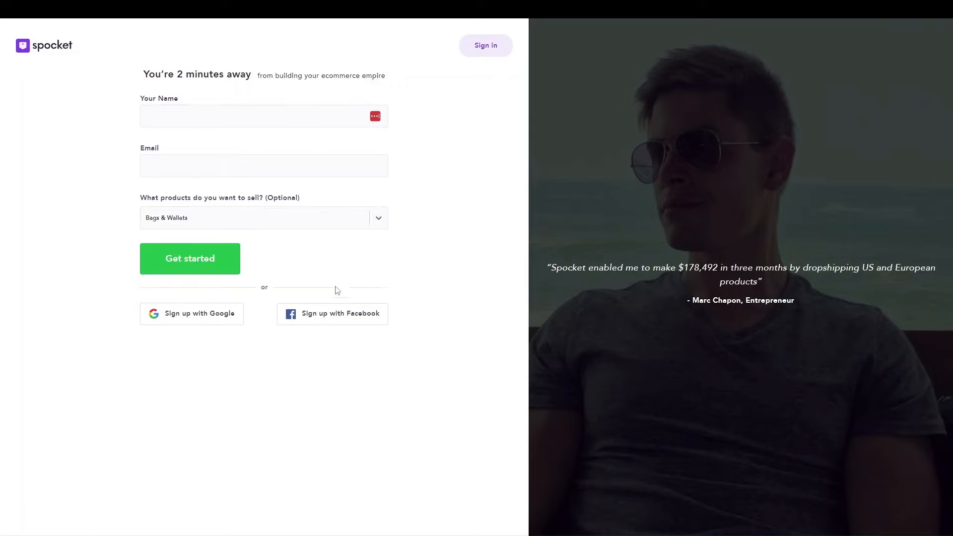
left_click(213, 126)
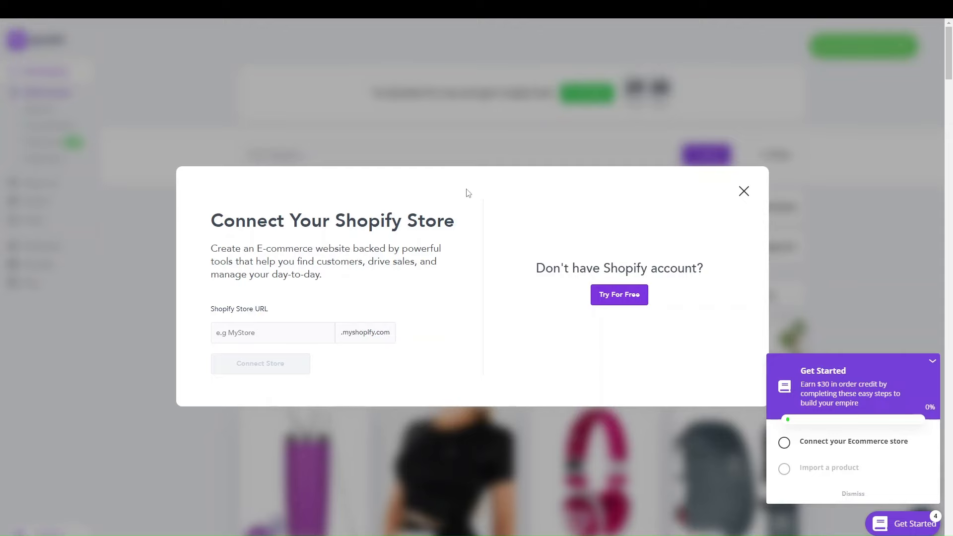
left_click(744, 192)
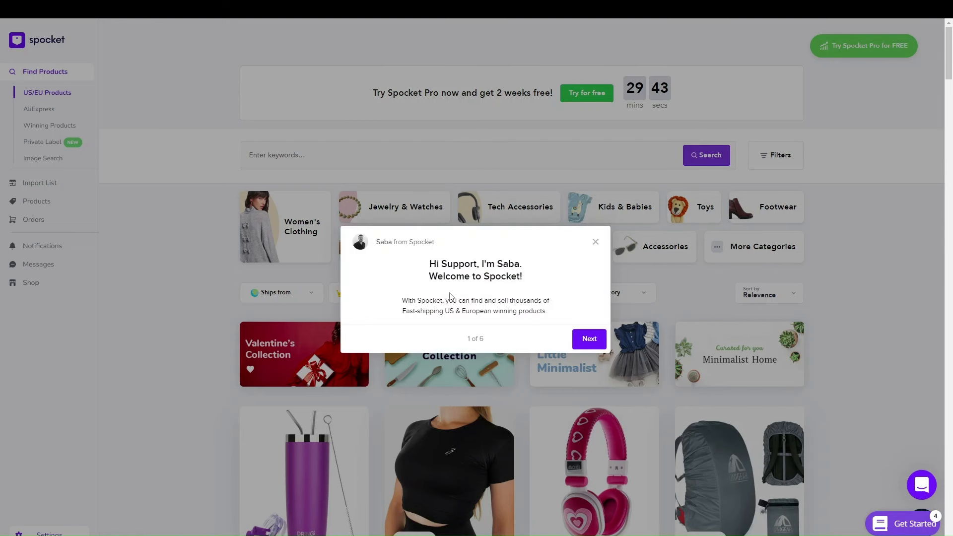
left_click(596, 242)
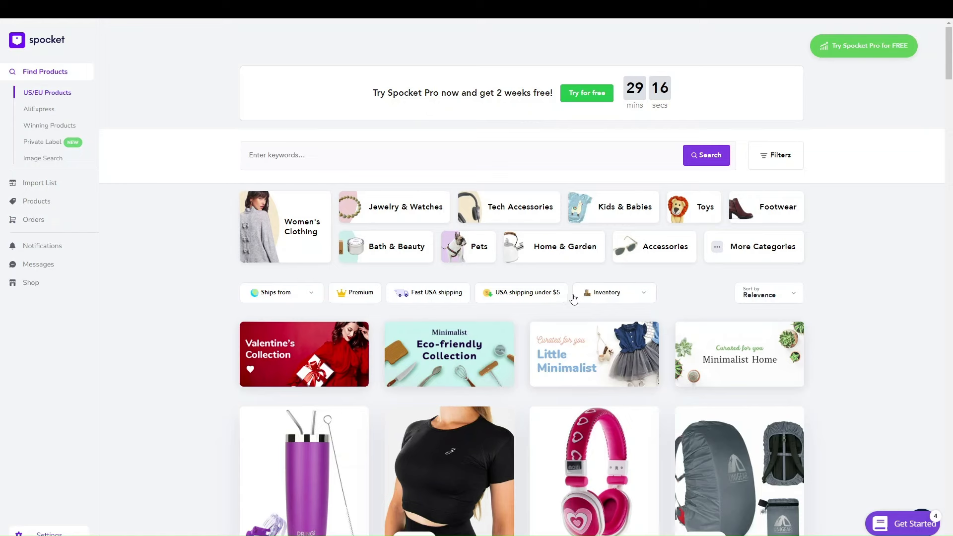
- Open the Moki Popper - Hearts 3 headphone from the US/EU products and try to add it to the import list
scroll(562, 399, "down", 5)
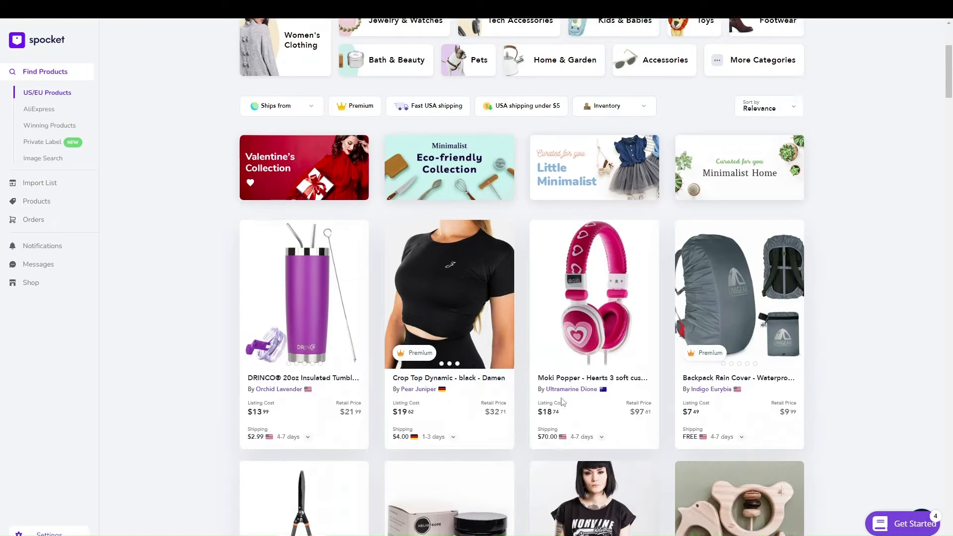
scroll(563, 401, "up", 2)
scroll(561, 401, "up", 1)
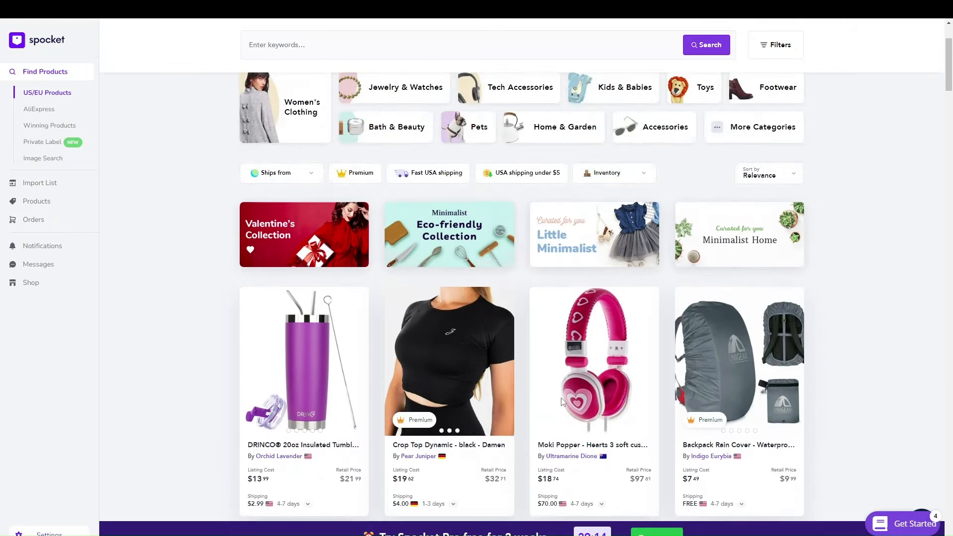
scroll(565, 374, "down", 2)
mouse_move(566, 335)
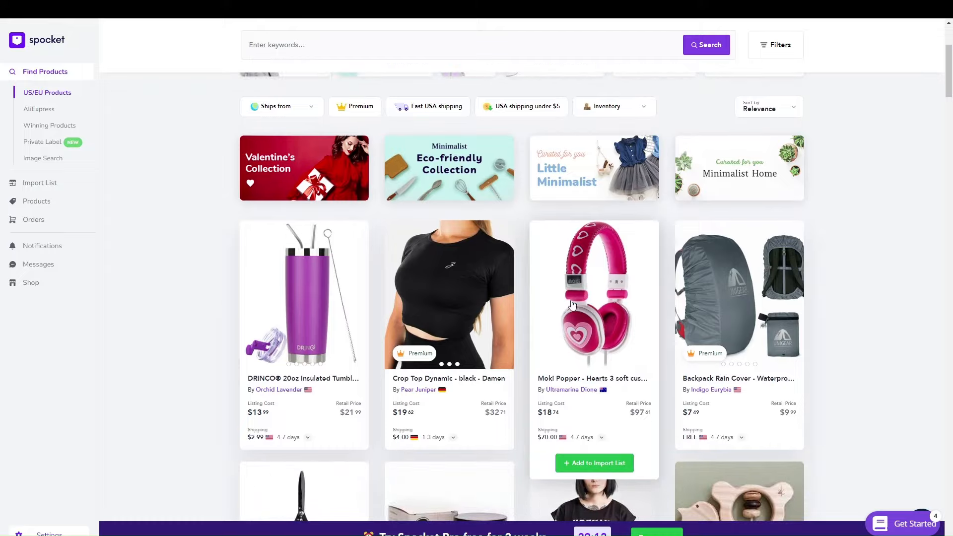
left_click(581, 363)
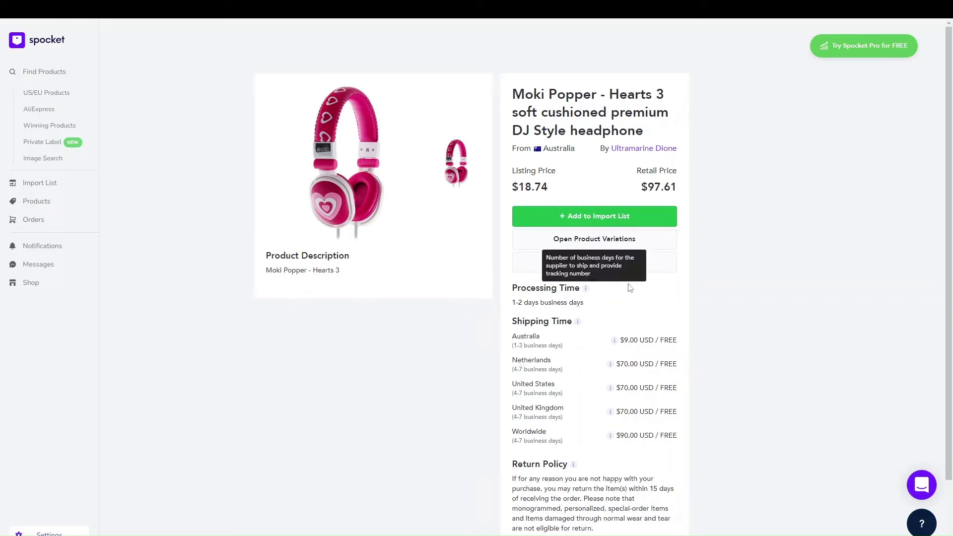
left_click(638, 217)
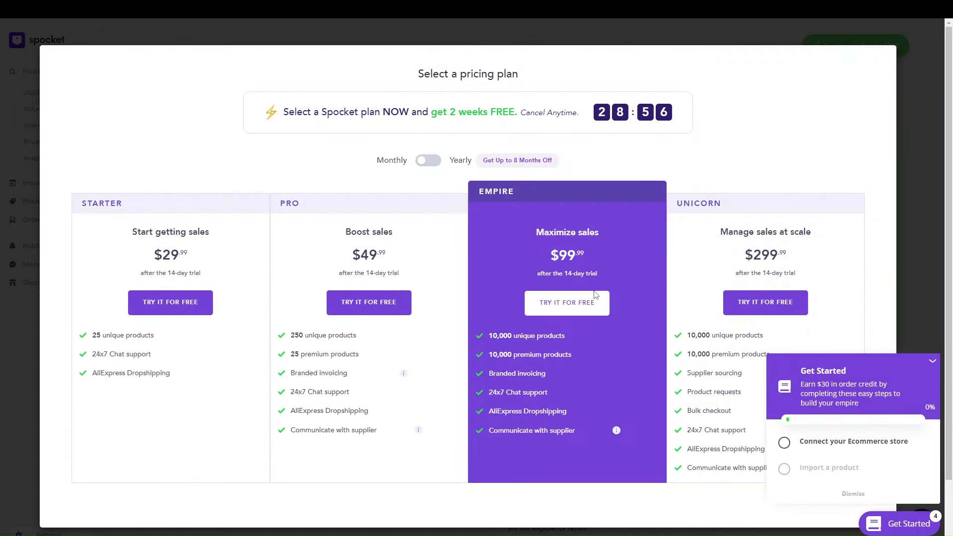
- Collapse the Get Started checklist, view the Starter plan's trial checkout and its card payment form, and return to the plan selection
scroll(515, 316, "down", 3)
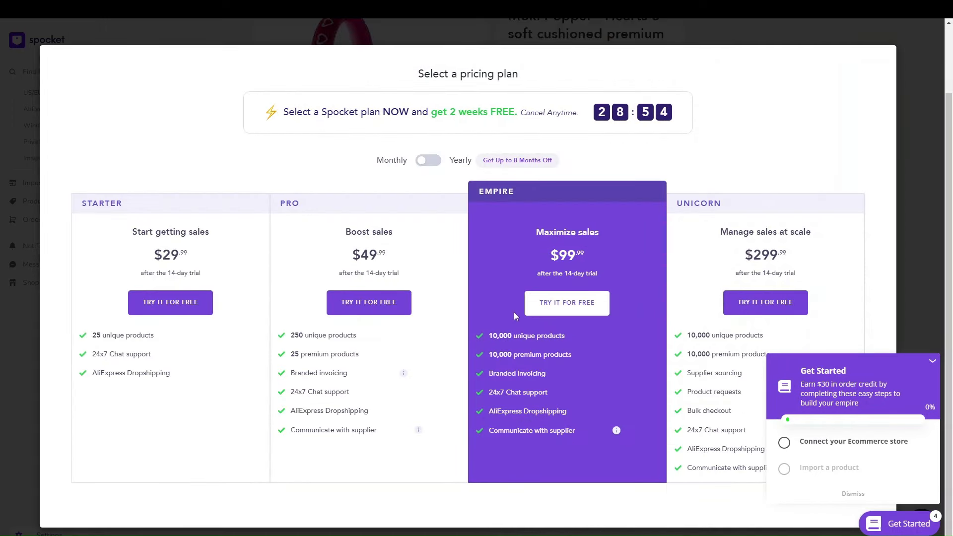
left_click(931, 363)
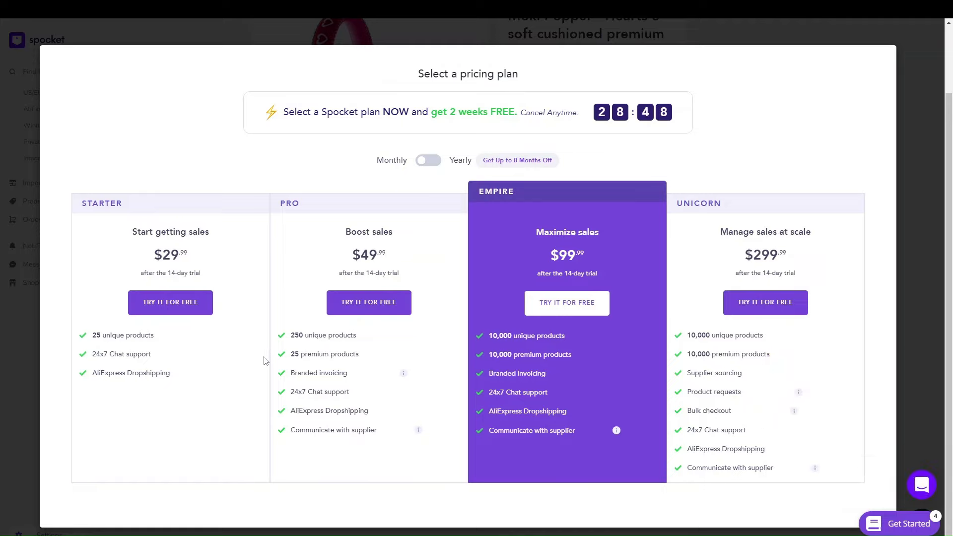
left_click(171, 311)
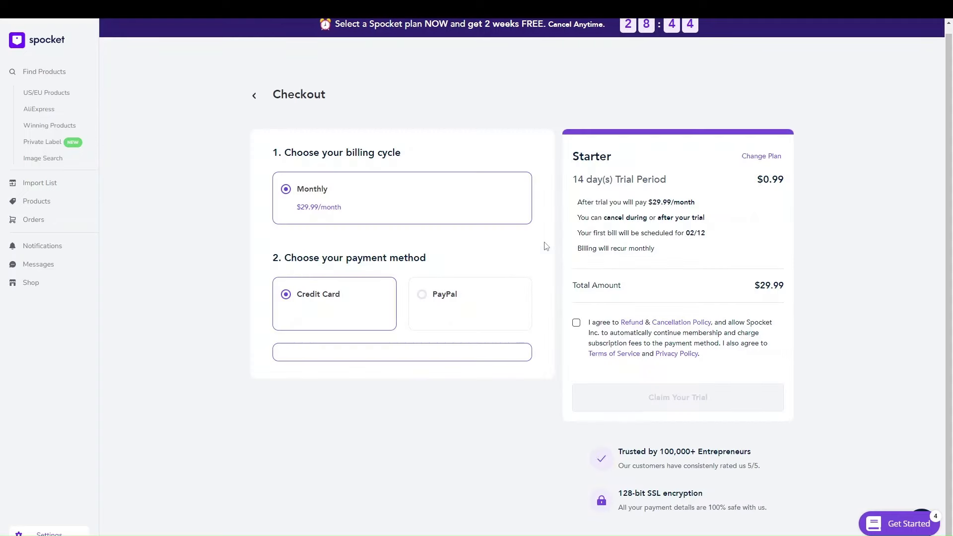
scroll(545, 245, "down", 1)
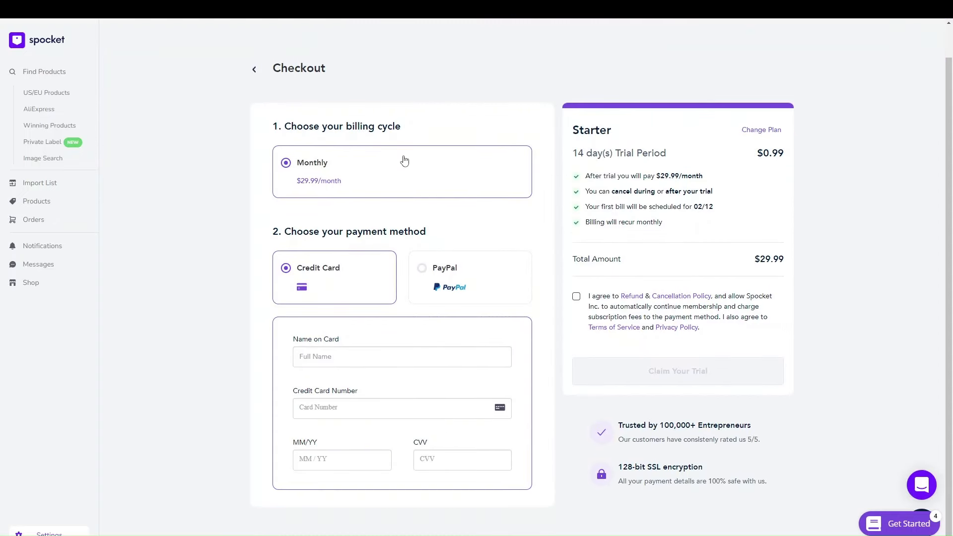
left_click(317, 355)
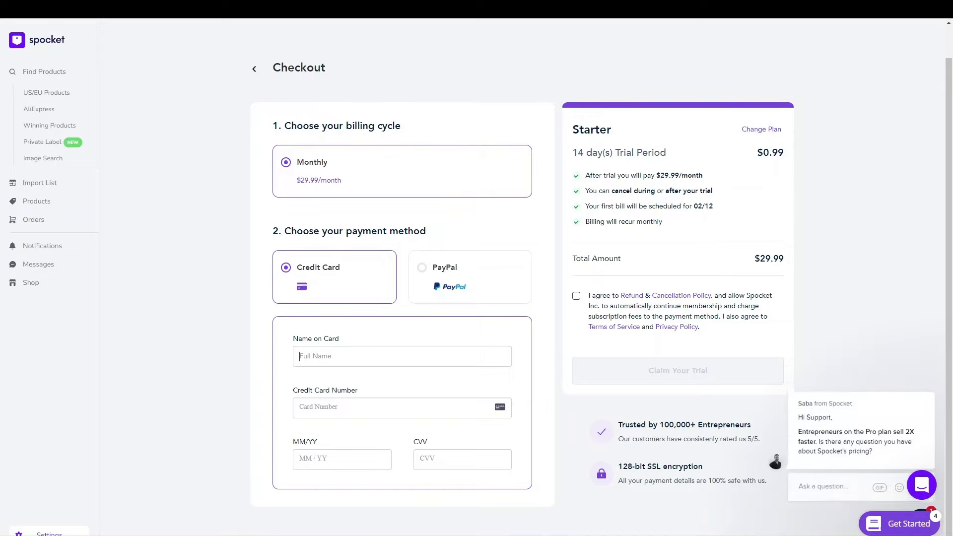
left_click(254, 69)
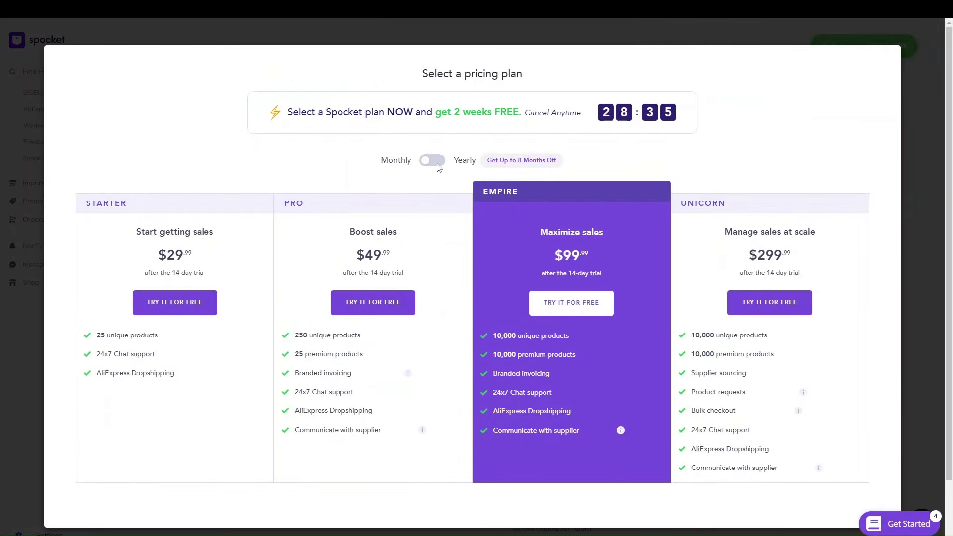
- Compare the monthly and yearly pricing of the Spocket plans and check the Starter plan's product limit
left_click(431, 161)
left_click(431, 161)
left_click(430, 169)
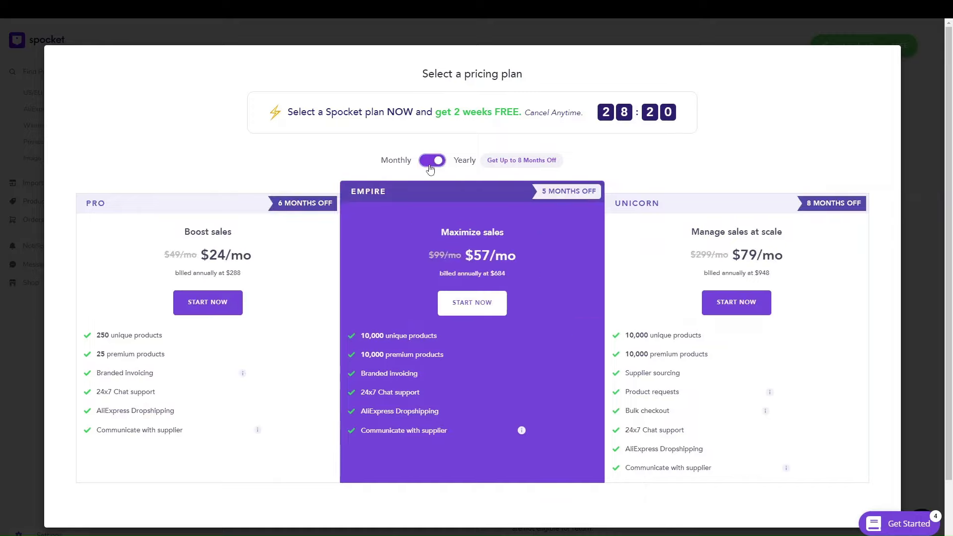
left_click(430, 168)
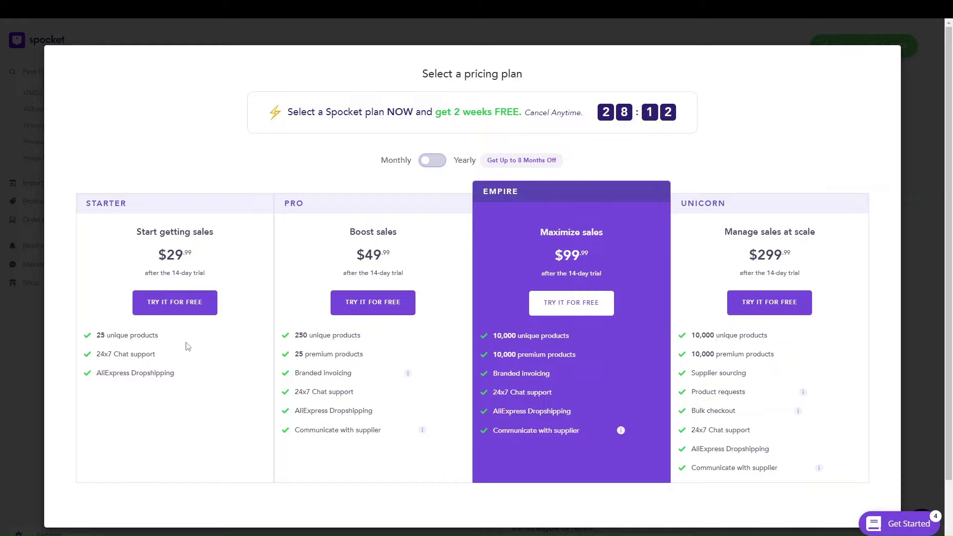
left_click_drag(98, 340, 137, 337)
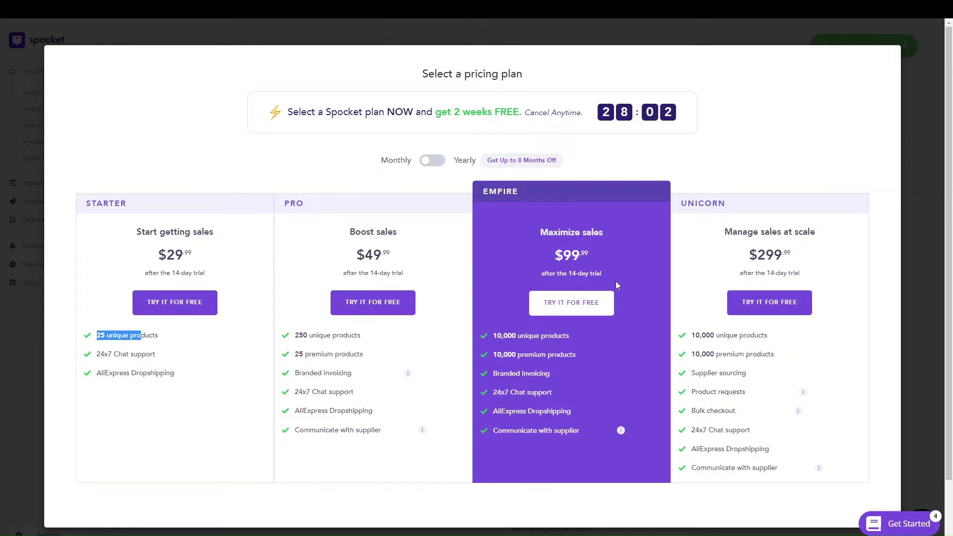
left_click(431, 161)
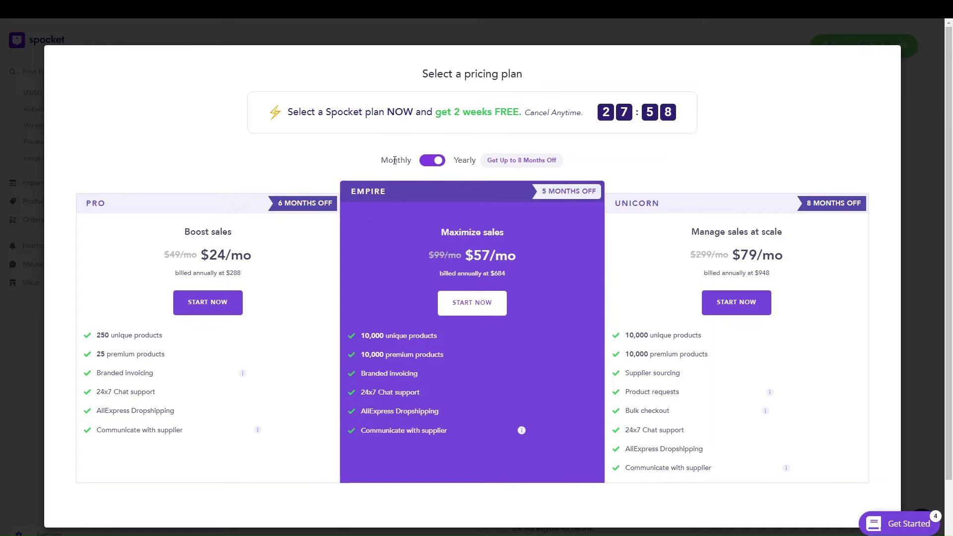
left_click(431, 160)
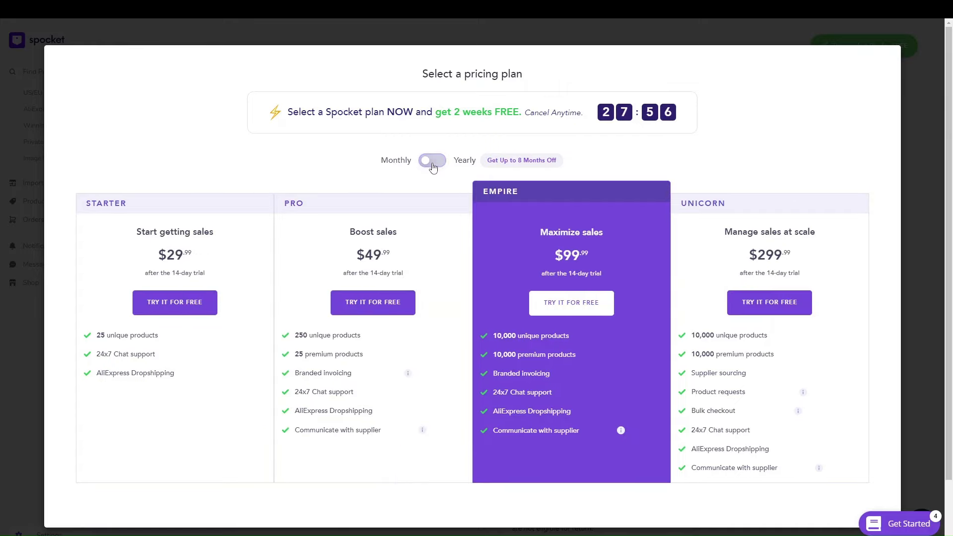
- Start the Starter plan's 14-day trial with monthly billing and dismiss the annual plan discount offer
left_click(168, 305)
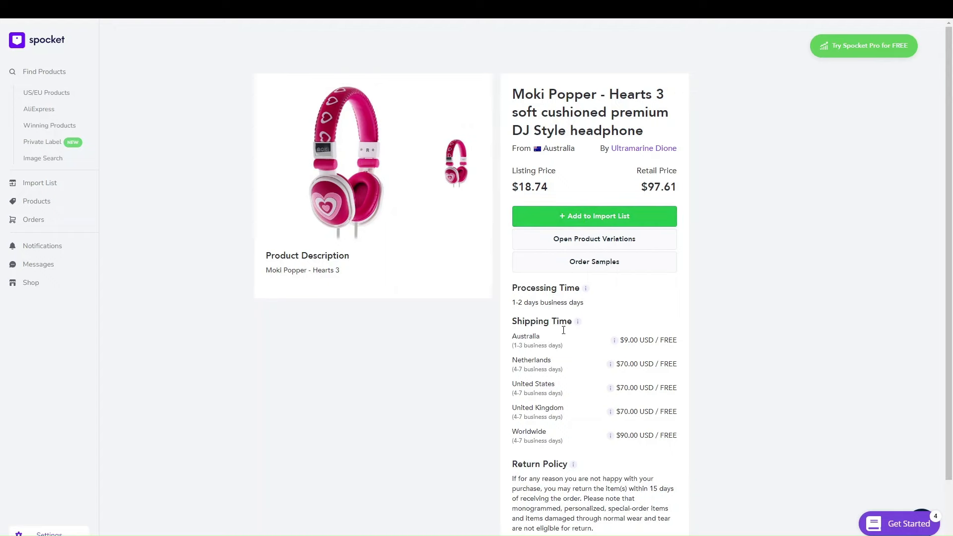
scroll(566, 351, "down", 2)
scroll(567, 352, "up", 2)
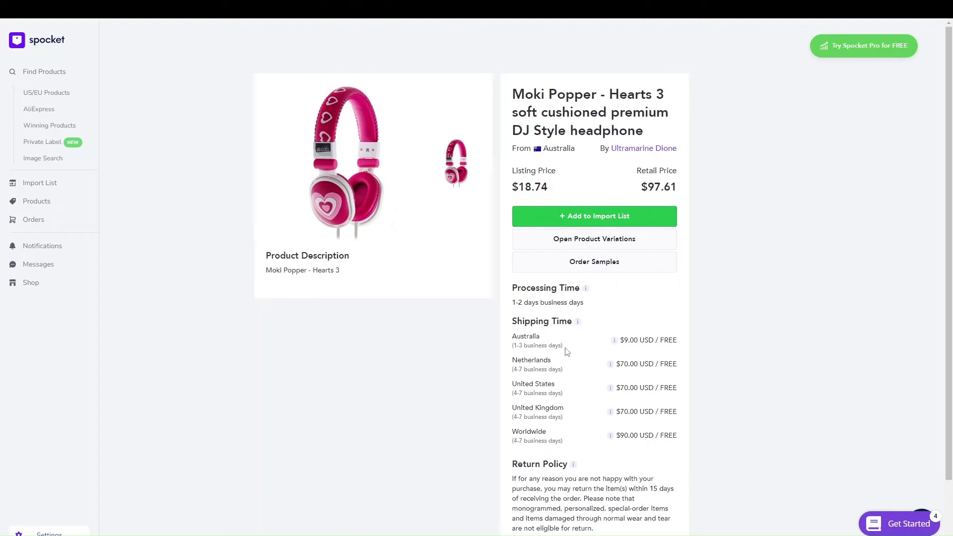
left_click(604, 217)
left_click(152, 310)
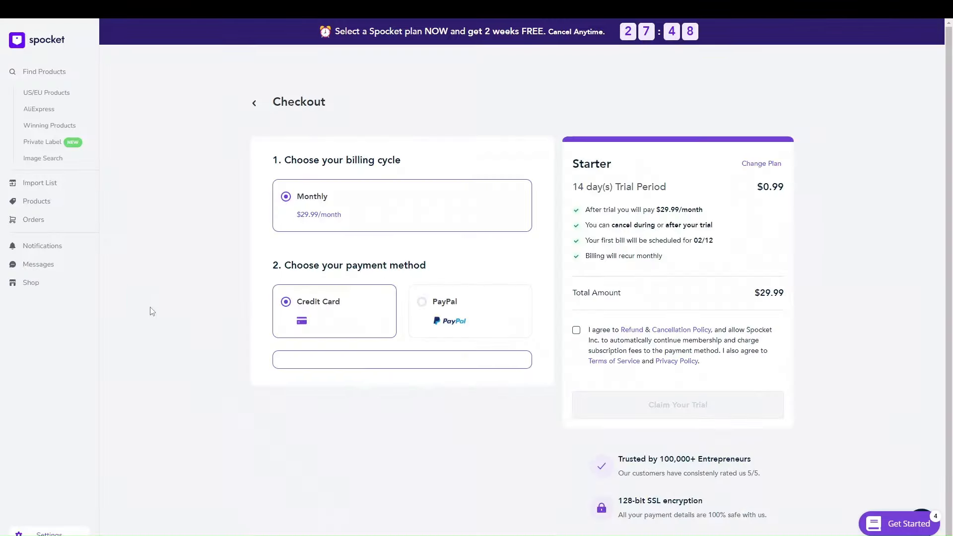
scroll(405, 332, "down", 1)
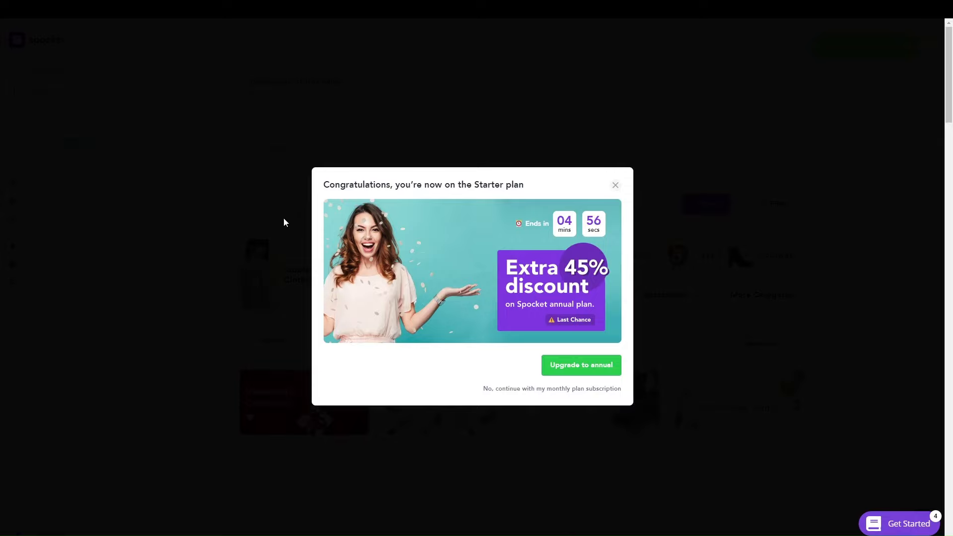
left_click(615, 185)
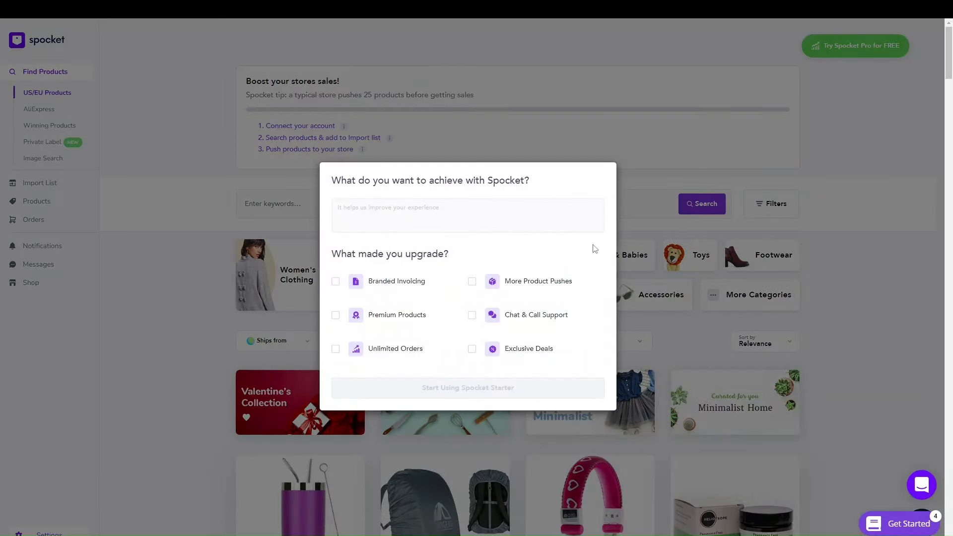
- Mark Branded Invoicing and More Product Pushes as the upgrade reasons and start using Spocket Starter
left_click(402, 282)
left_click(412, 281)
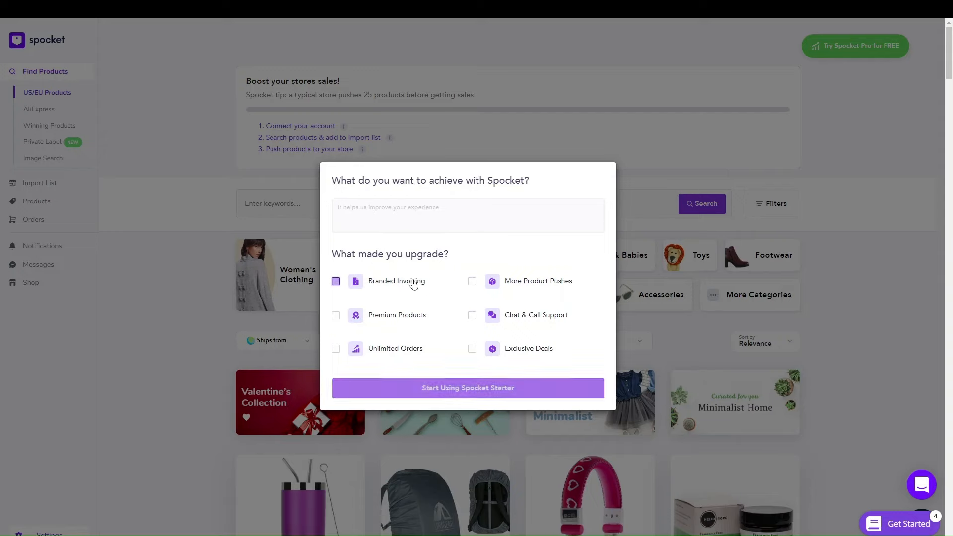
left_click(519, 280)
left_click(457, 394)
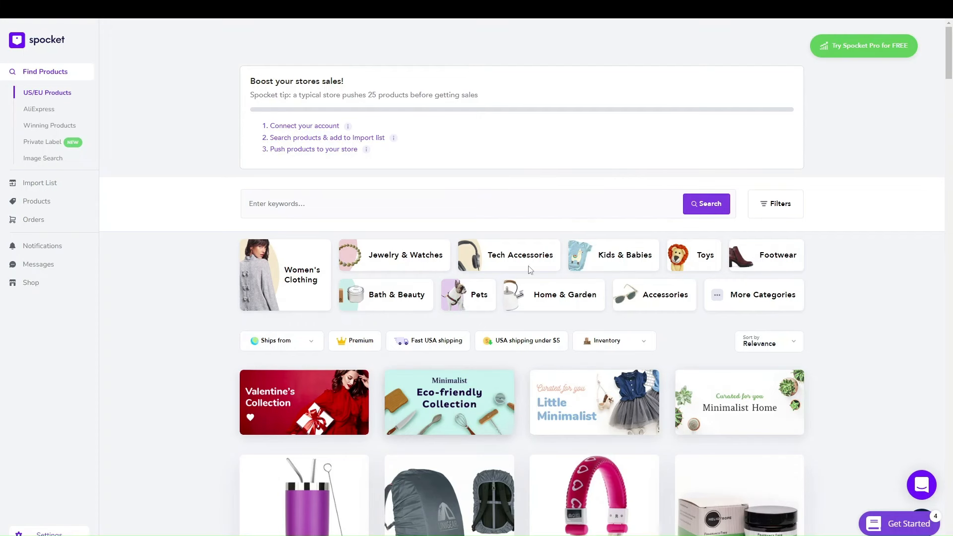
- Add the Moki Popper - Hearts 3 headphone from the US/EU products to the import list
scroll(539, 253, "down", 1)
scroll(540, 254, "down", 5)
scroll(540, 254, "up", 2)
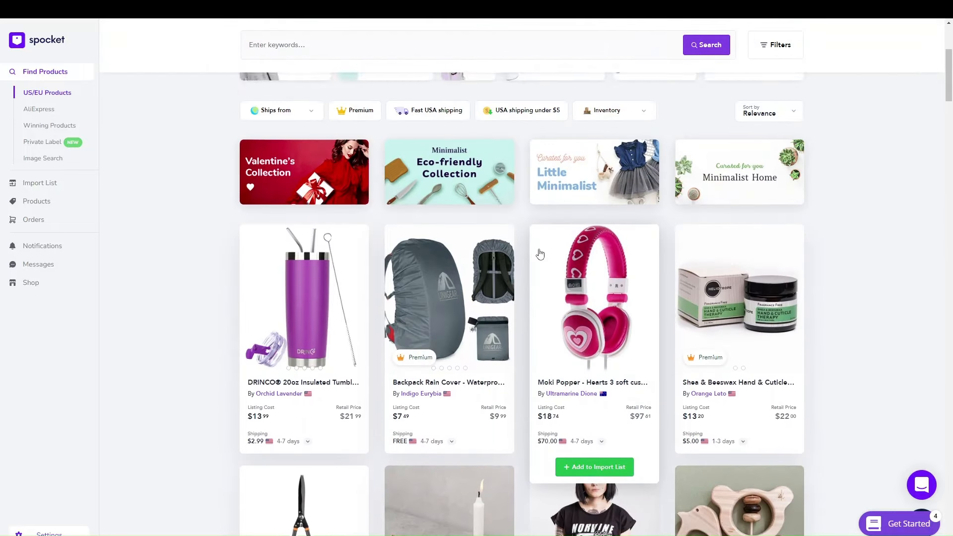
left_click(587, 469)
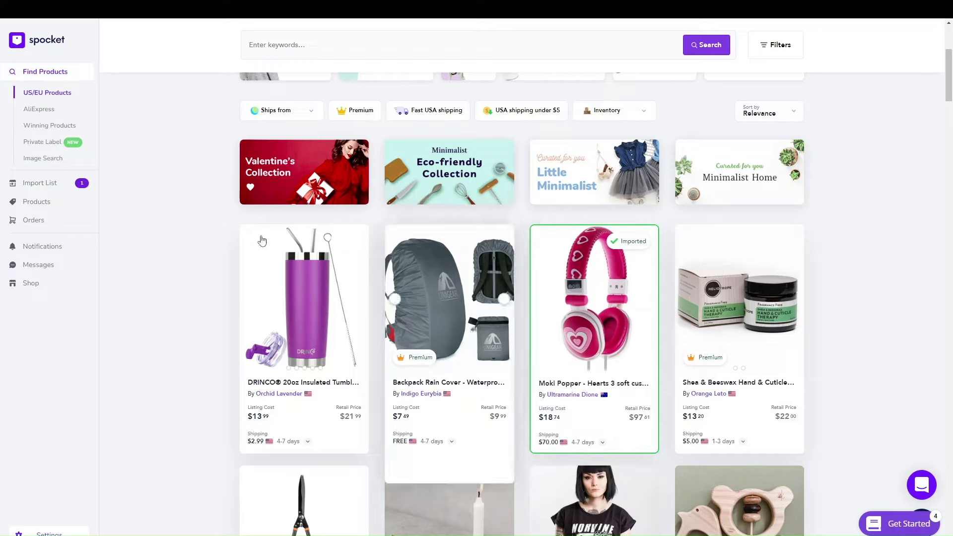
- Try to push the headphone from the import list to the store, and go to the store connection page
left_click(72, 184)
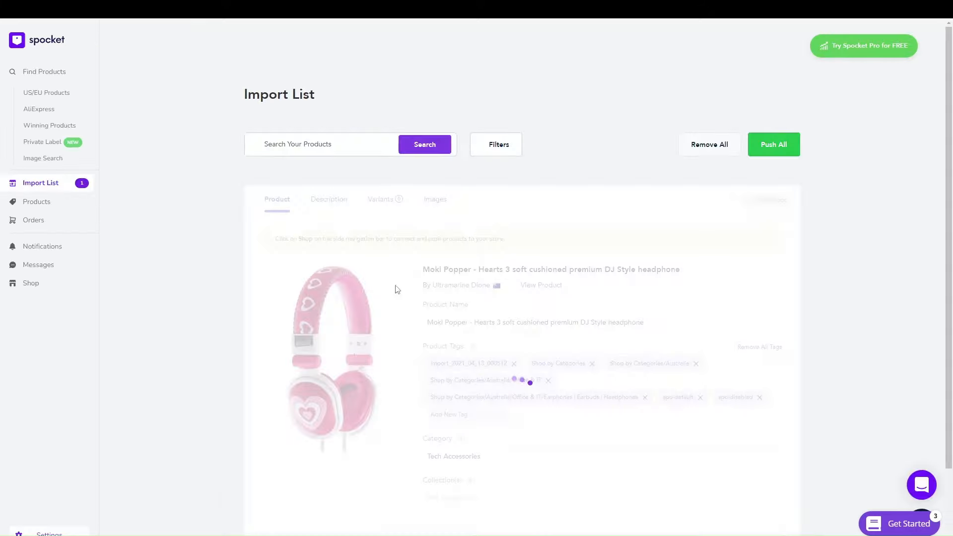
scroll(406, 397, "down", 2)
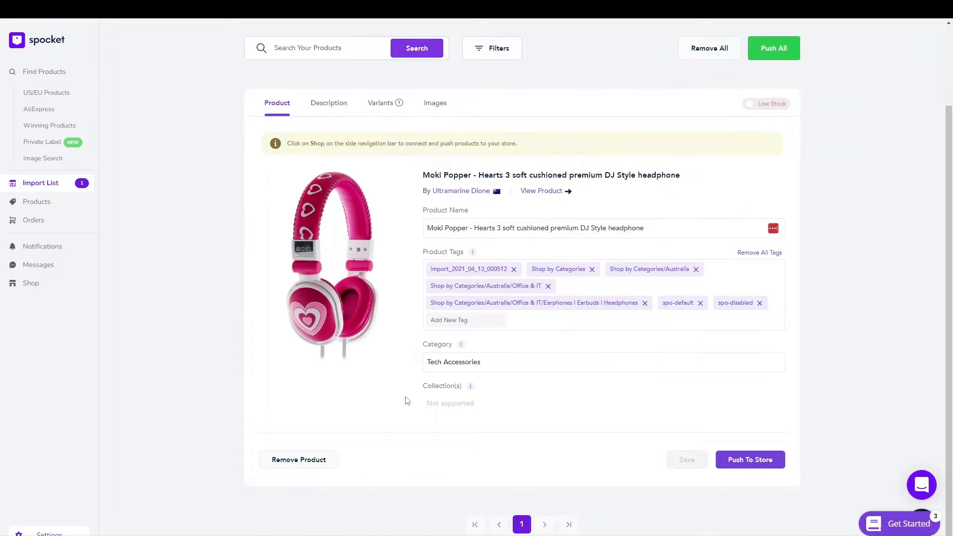
left_click(755, 459)
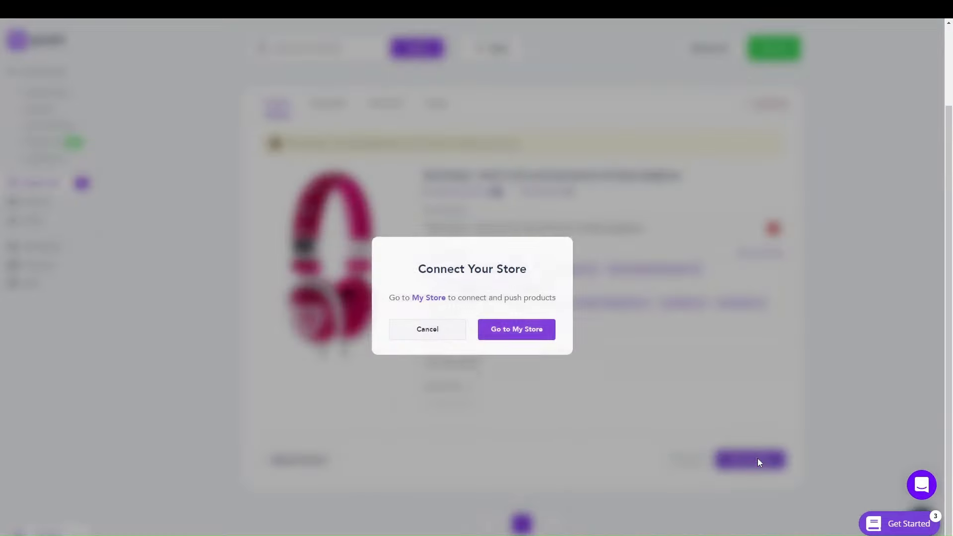
left_click(509, 322)
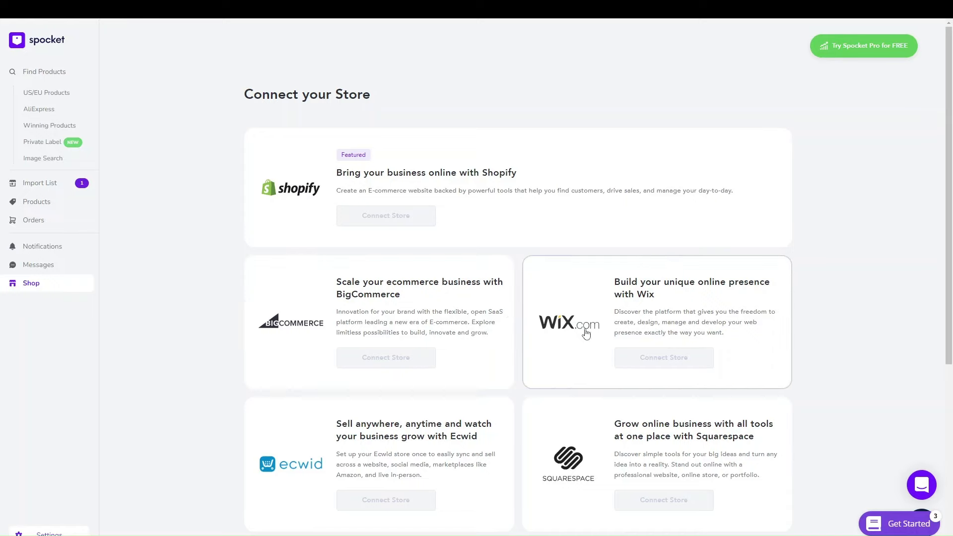
- Connect Spocket to Wix by adding its app to the My Mindfullness site and agreeing to the requested permissions
scroll(673, 347, "down", 6)
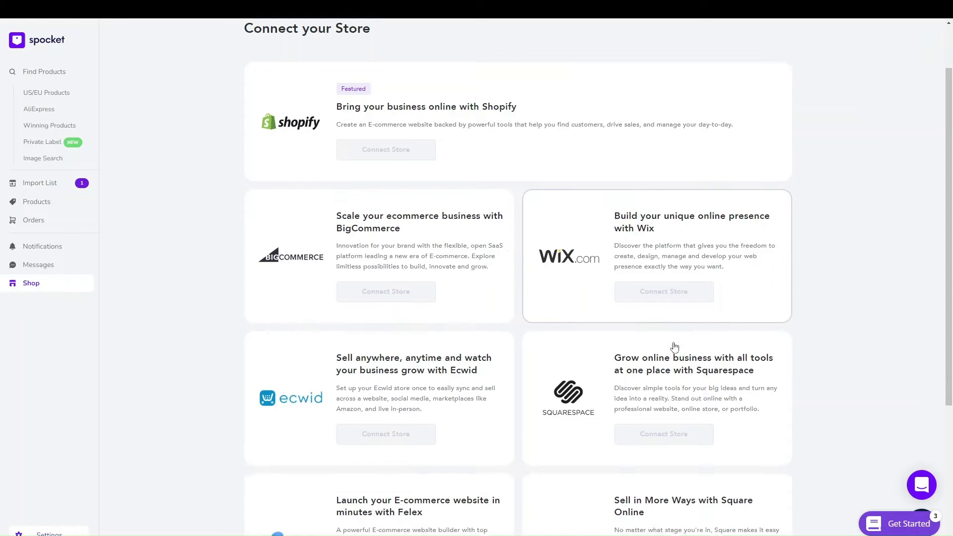
scroll(341, 304, "up", 6)
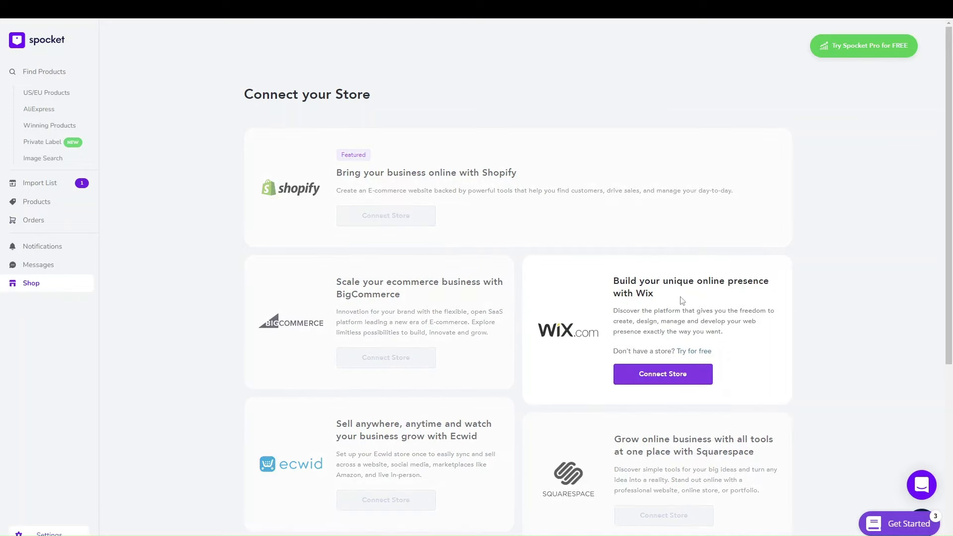
left_click(668, 380)
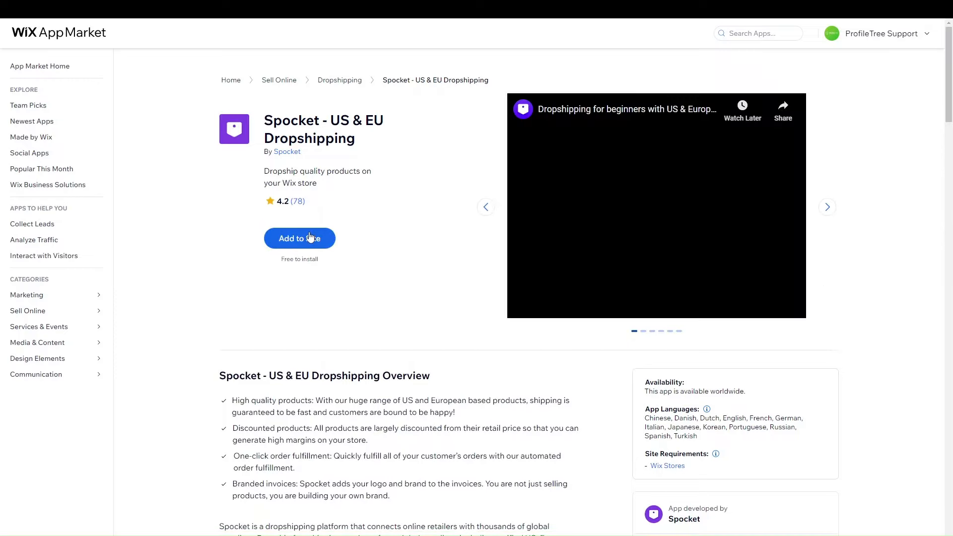
left_click(312, 237)
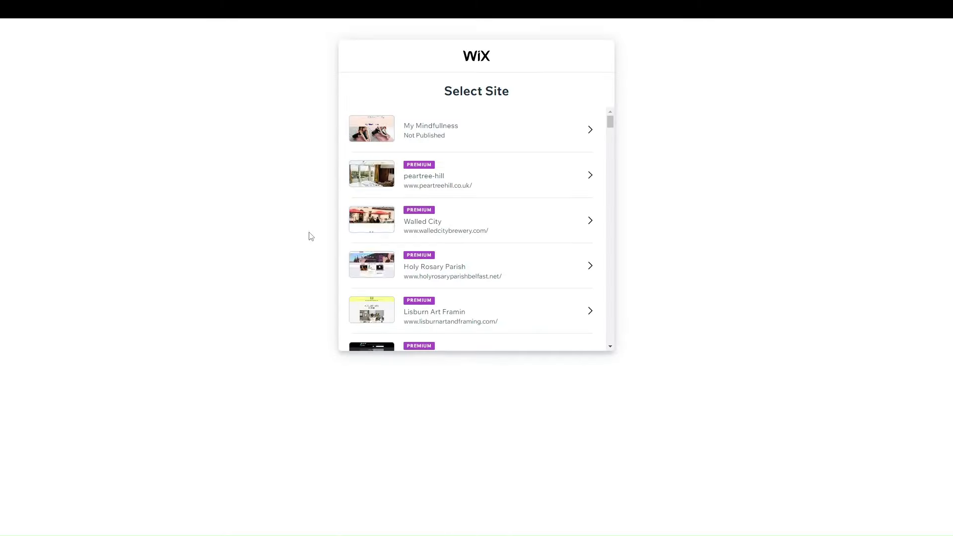
left_click(520, 131)
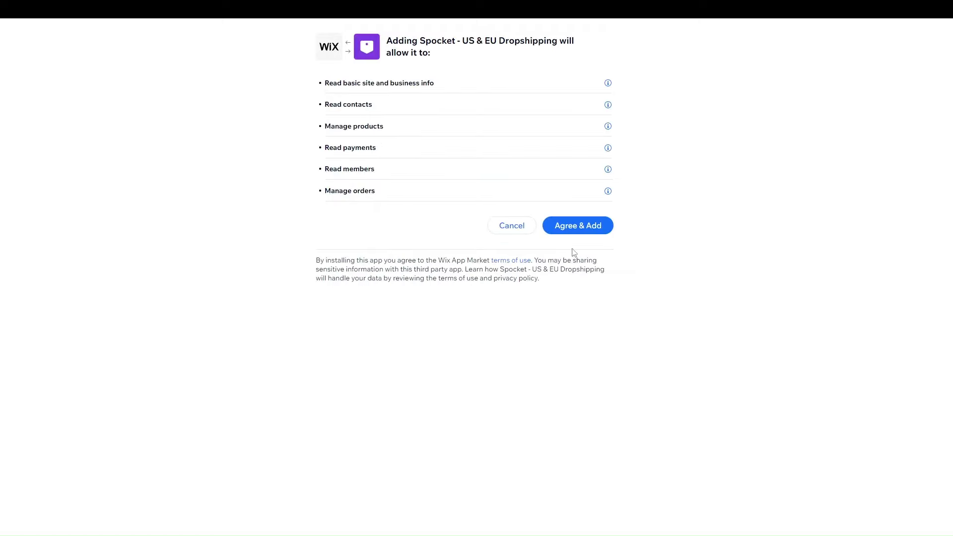
left_click(579, 229)
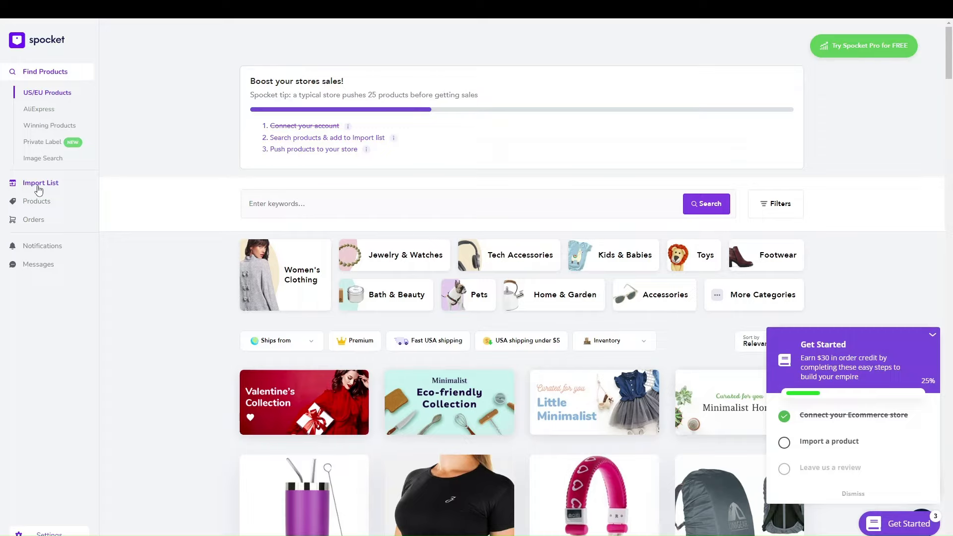
- Check the import list, reopen the Moki Popper - Hearts 3 headphone, and try to add it to the list again
left_click(39, 187)
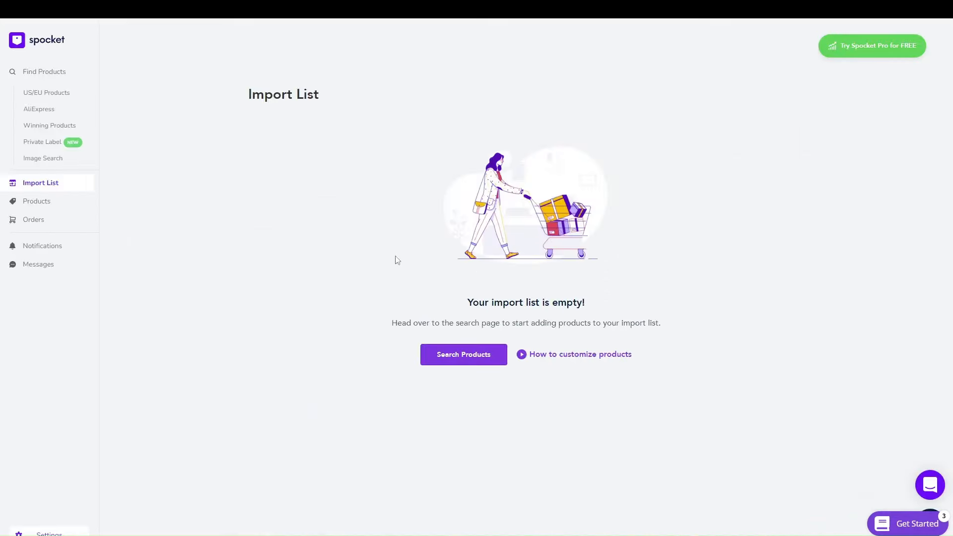
left_click(44, 73)
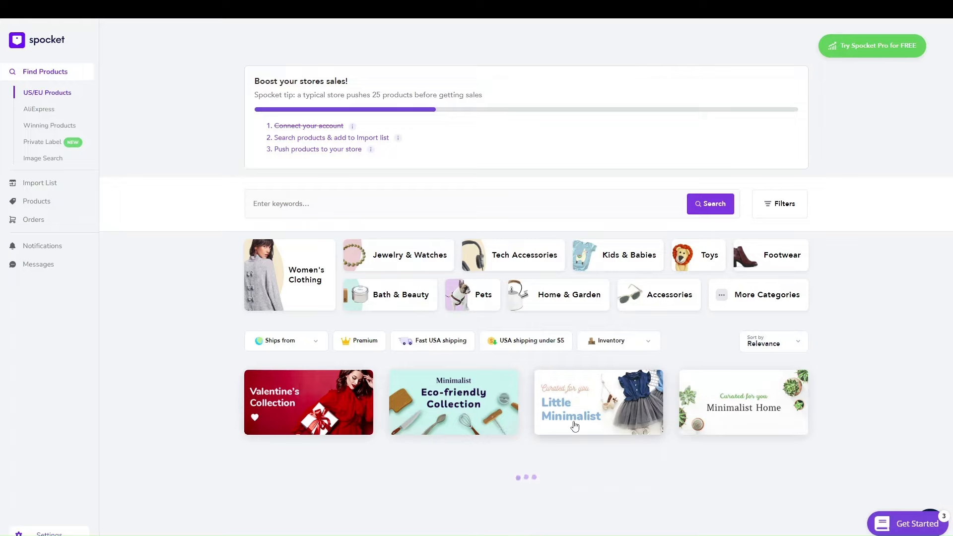
scroll(616, 387, "down", 2)
left_click(606, 376)
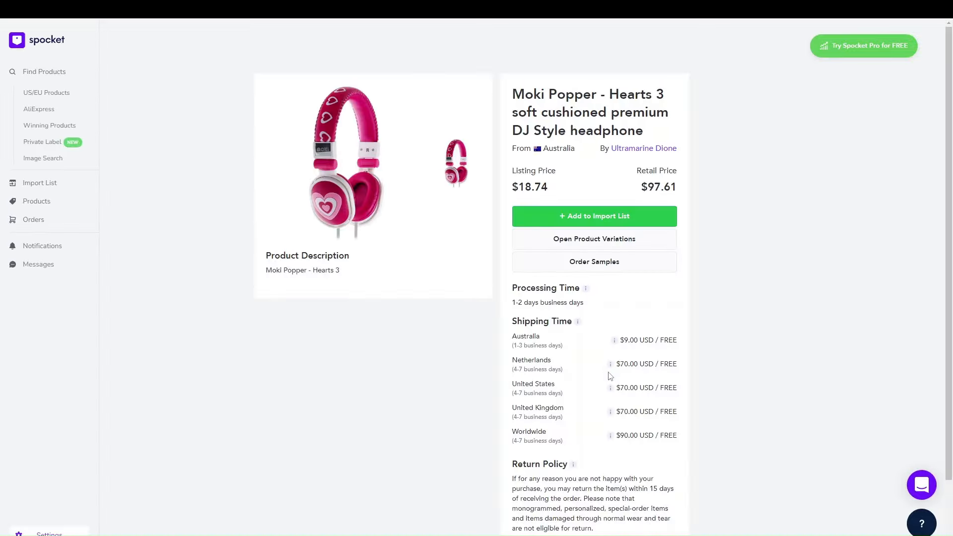
left_click(645, 217)
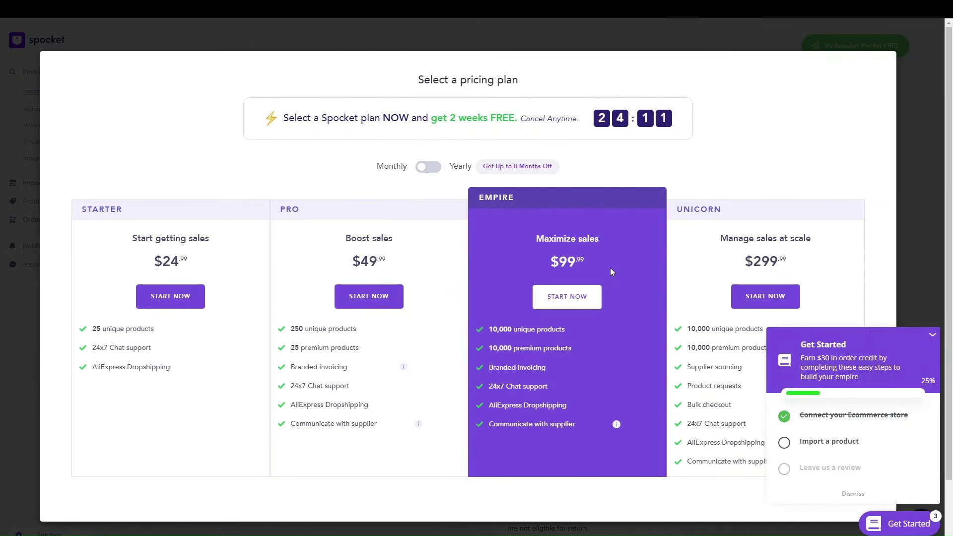
left_click(813, 443)
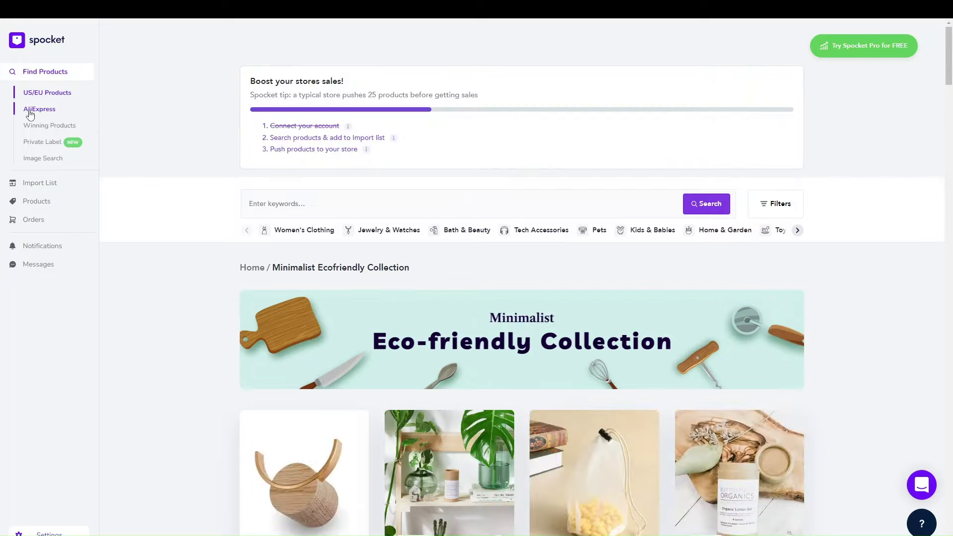
- Review the shipping and cost filters for the US/EU product search and close them without applying any
left_click(30, 112)
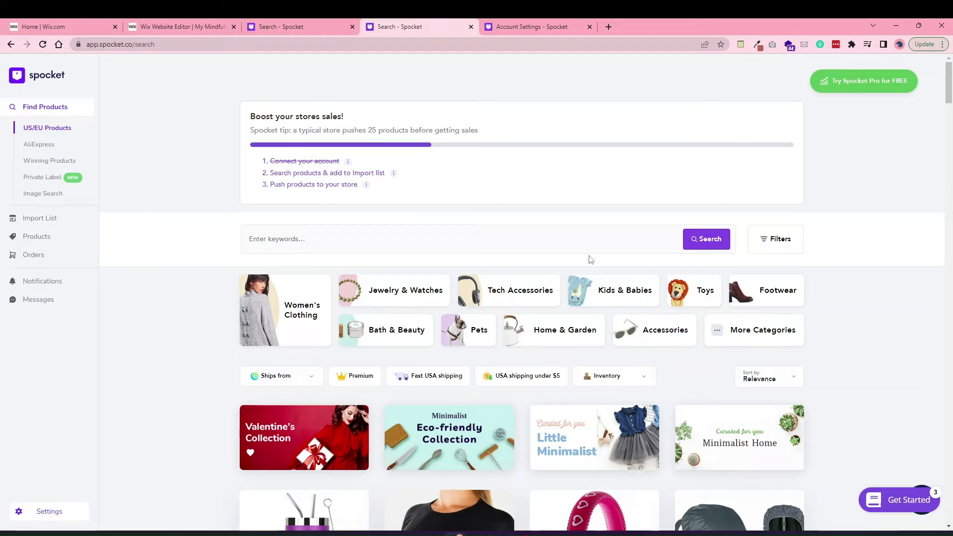
left_click(776, 239)
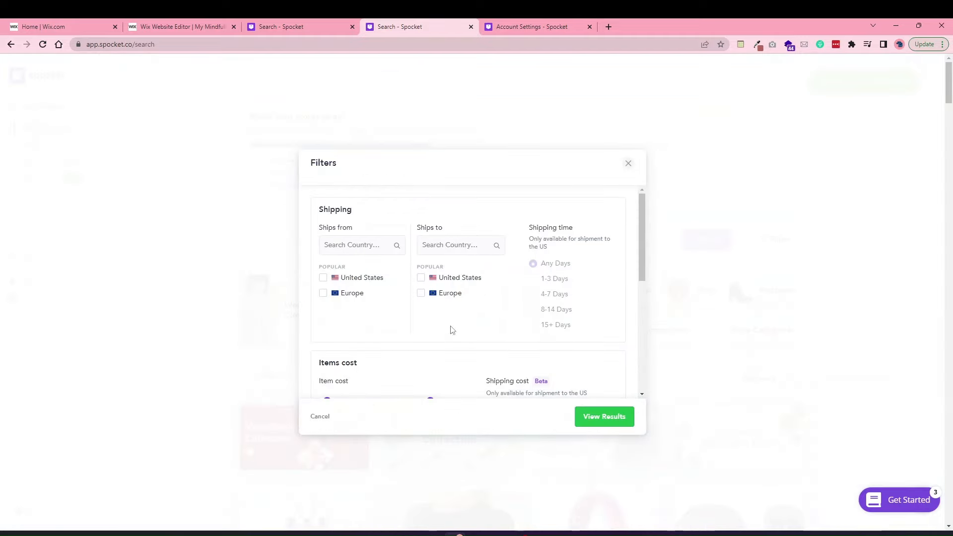
scroll(561, 340, "down", 3)
left_click(627, 163)
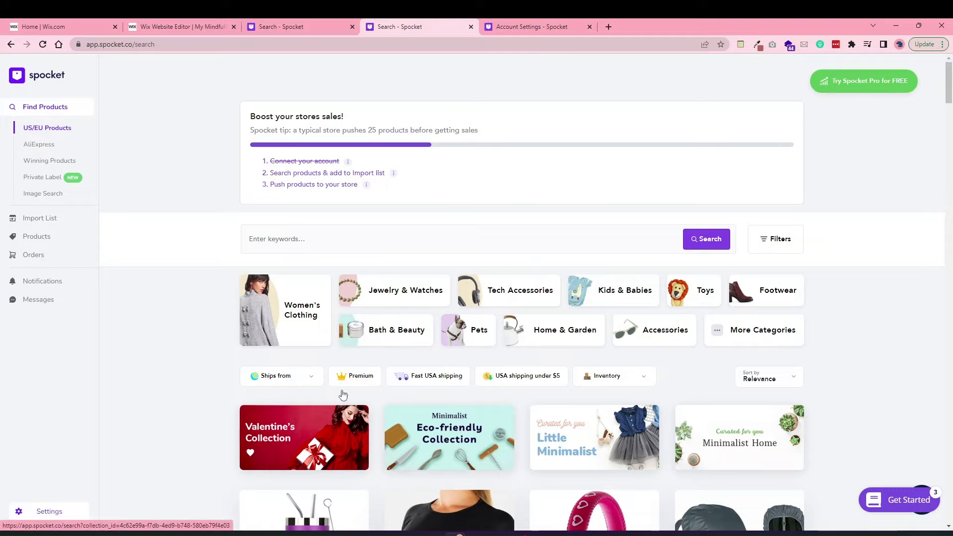
- Try to add the Crop Top Dynamic - black - Damen to the import list, and review the Spocket pricing plans
scroll(410, 431, "down", 2)
left_click(409, 431)
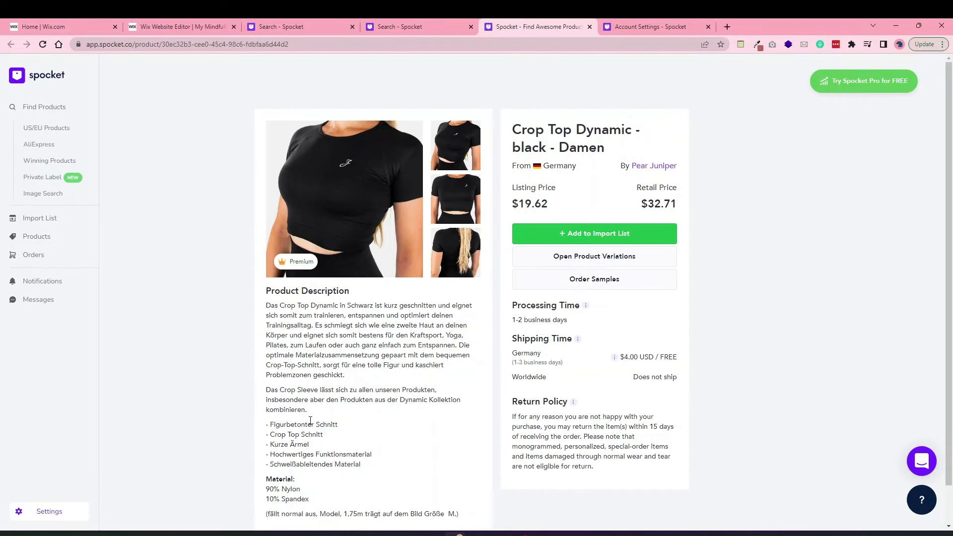
scroll(310, 421, "down", 1)
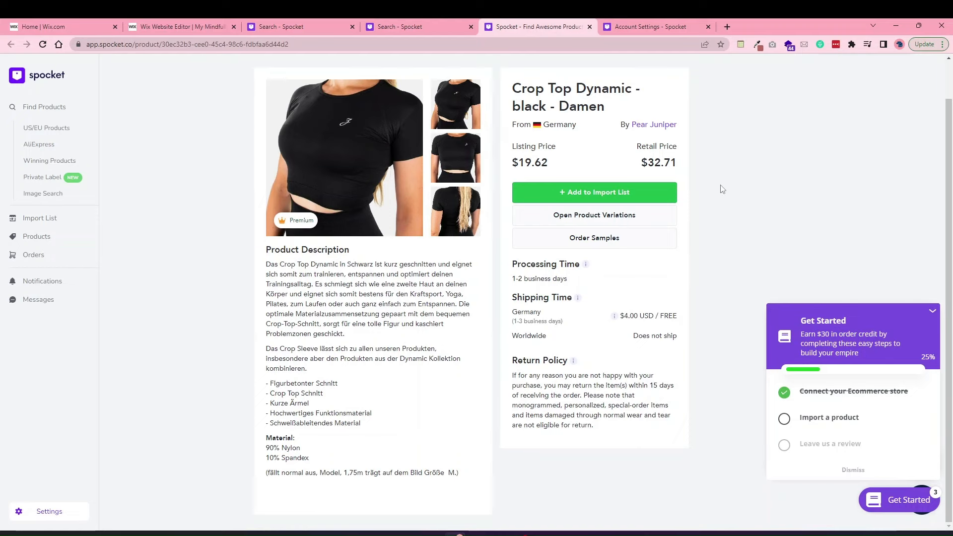
left_click(644, 193)
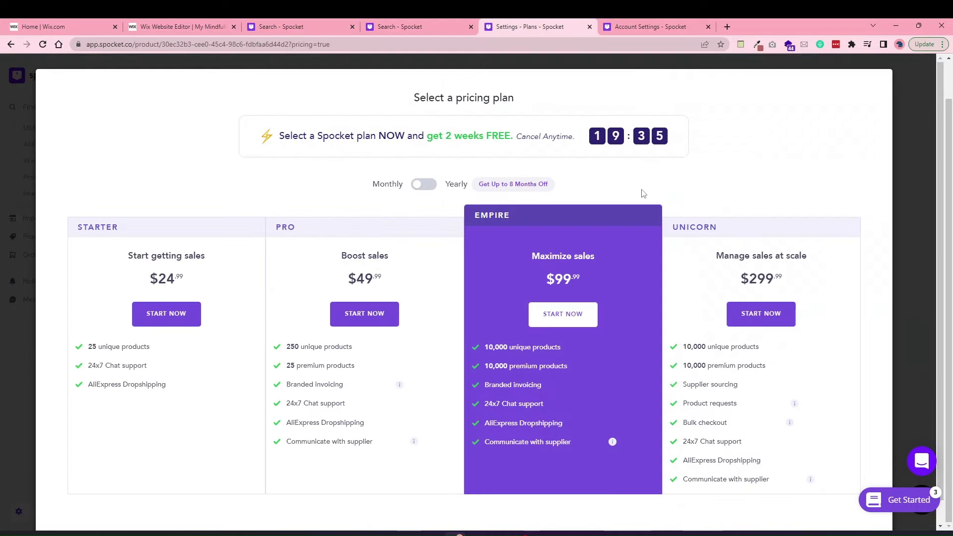
scroll(901, 206, "down", 1)
left_click(901, 207)
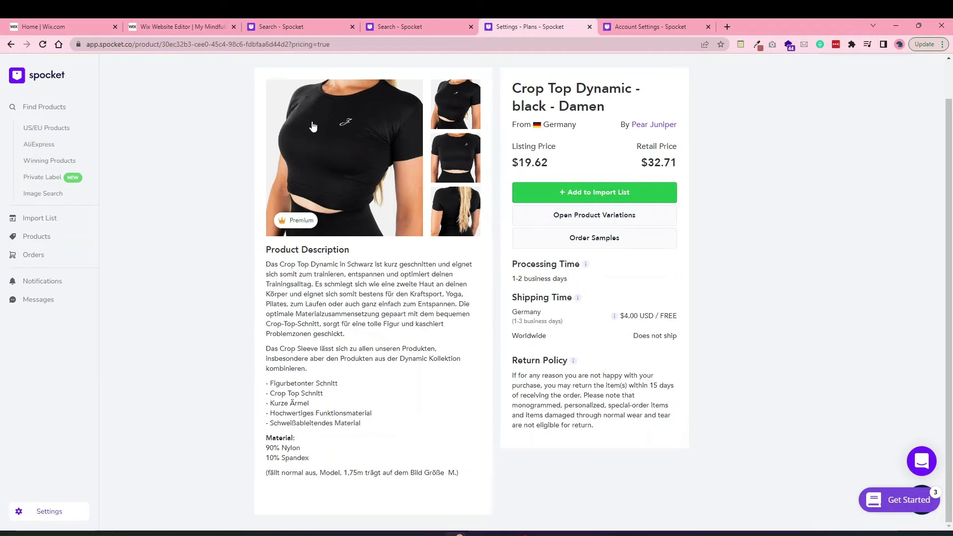
- Switch to the Wix dashboard home of the My Mindfullness site and open its plan comparison
left_click(221, 26)
left_click(44, 27)
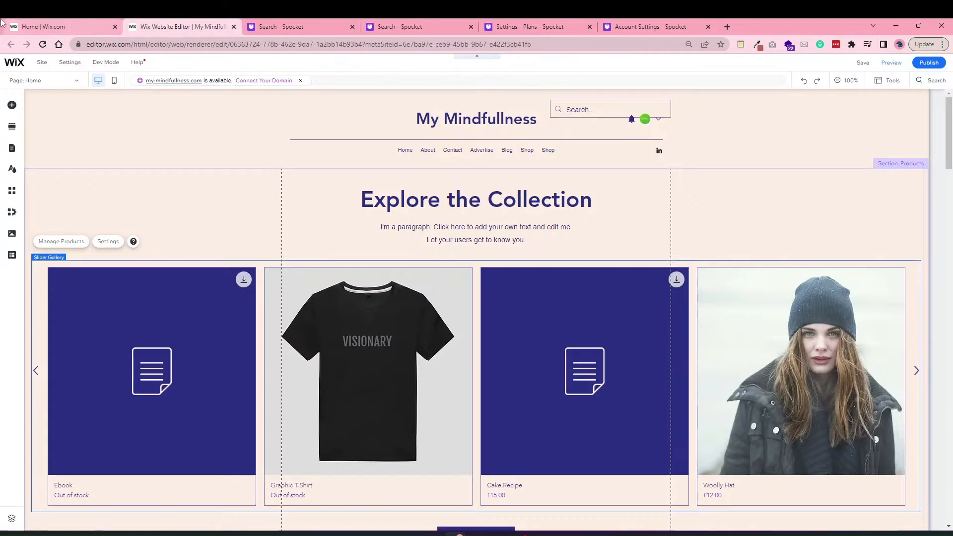
left_click(23, 183)
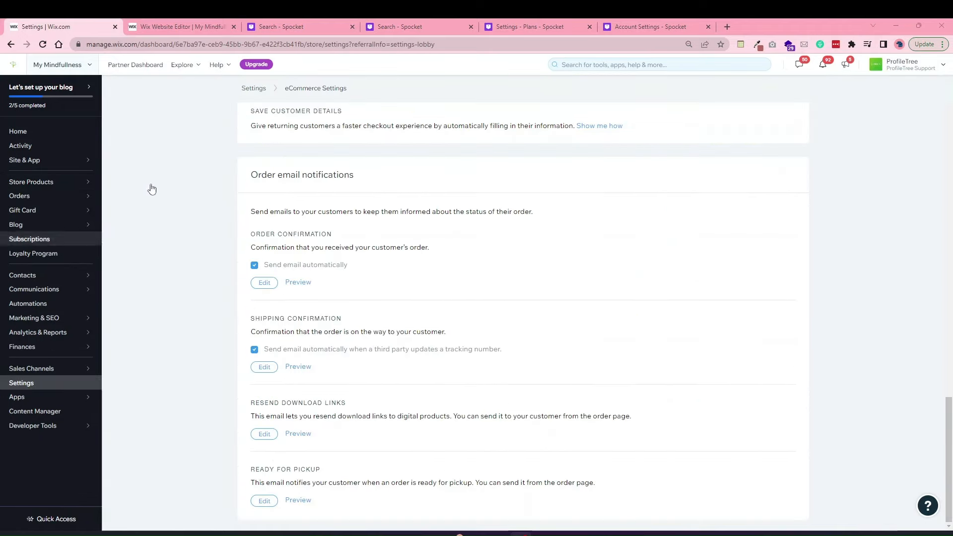
scroll(164, 212, "up", 15)
left_click(48, 137)
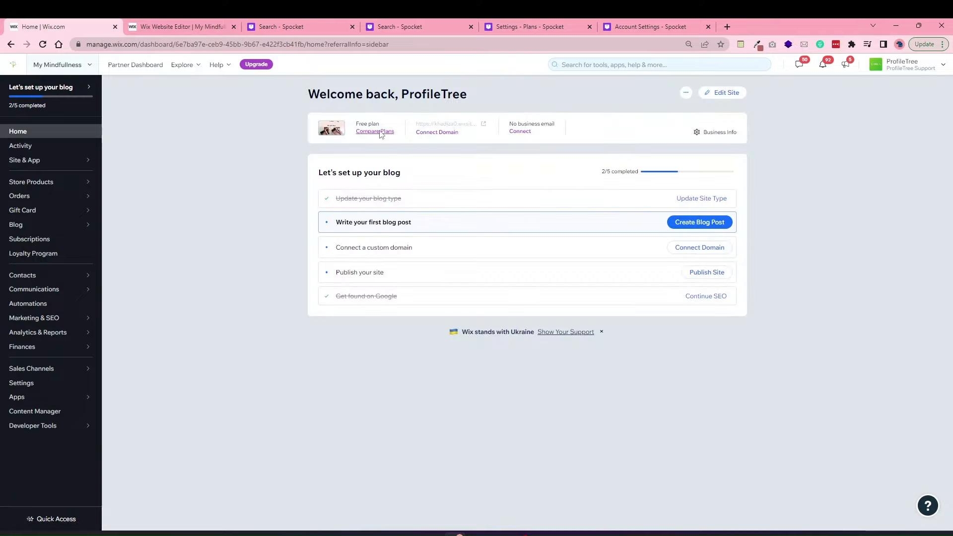
left_click(384, 132)
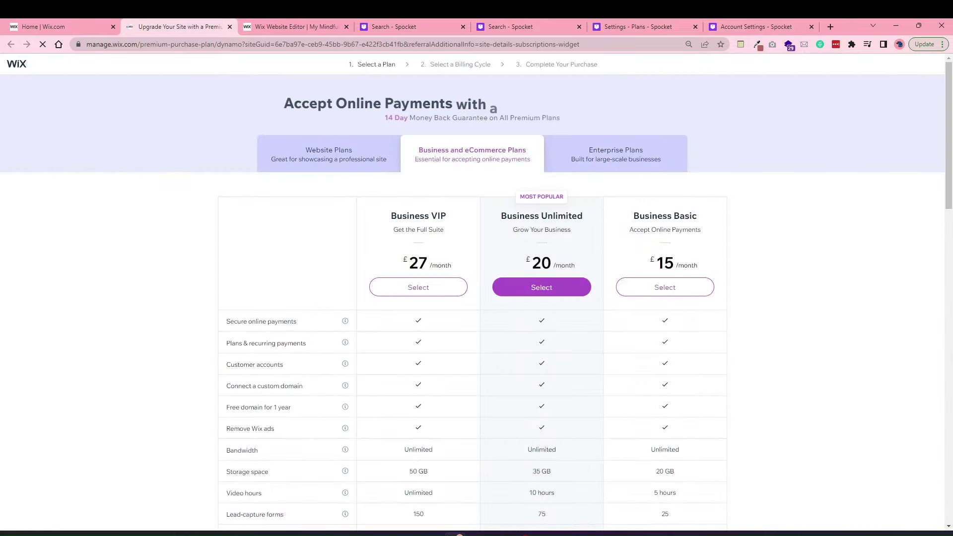
- Compare the features of the Business VIP, Business Unlimited and Business Basic plans, including the eCommerce platform section
scroll(489, 287, "down", 3)
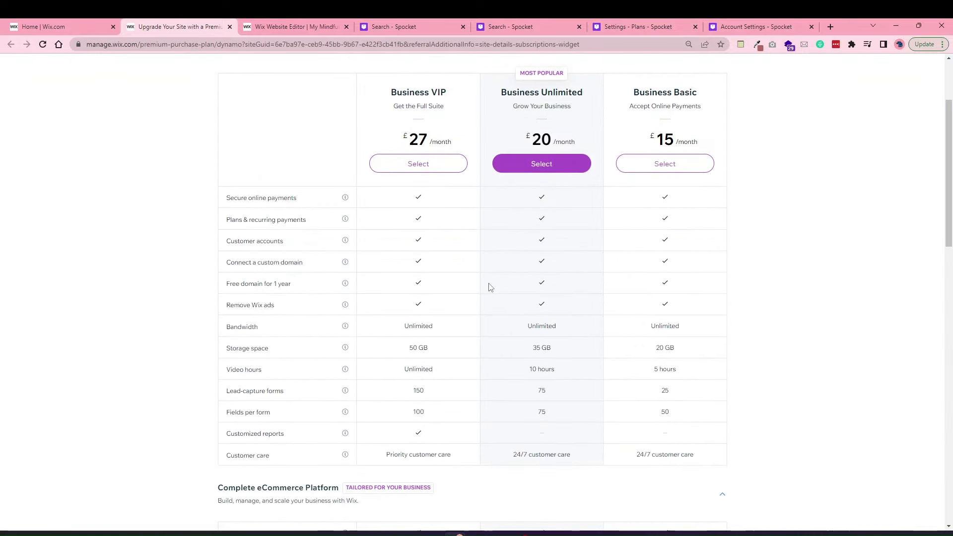
scroll(489, 287, "down", 3)
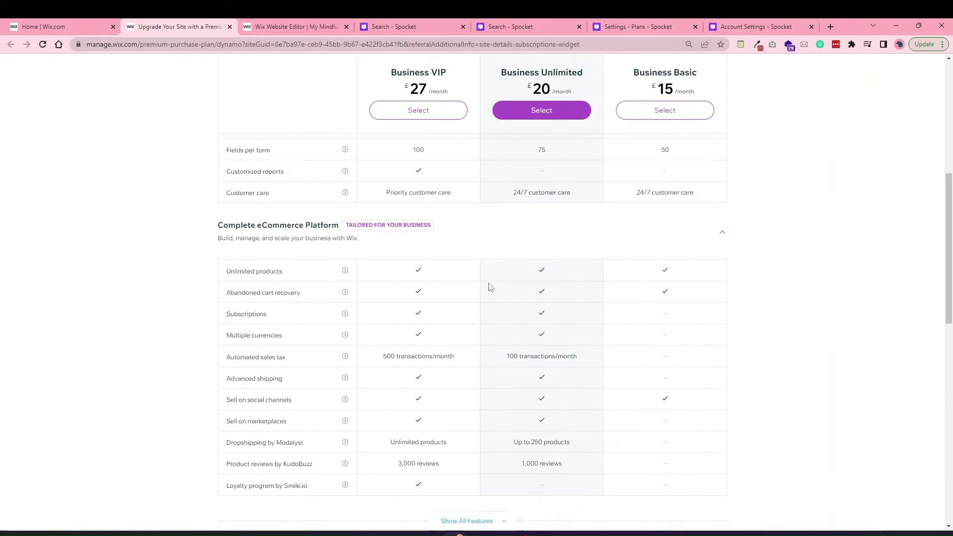
scroll(486, 285, "up", 6)
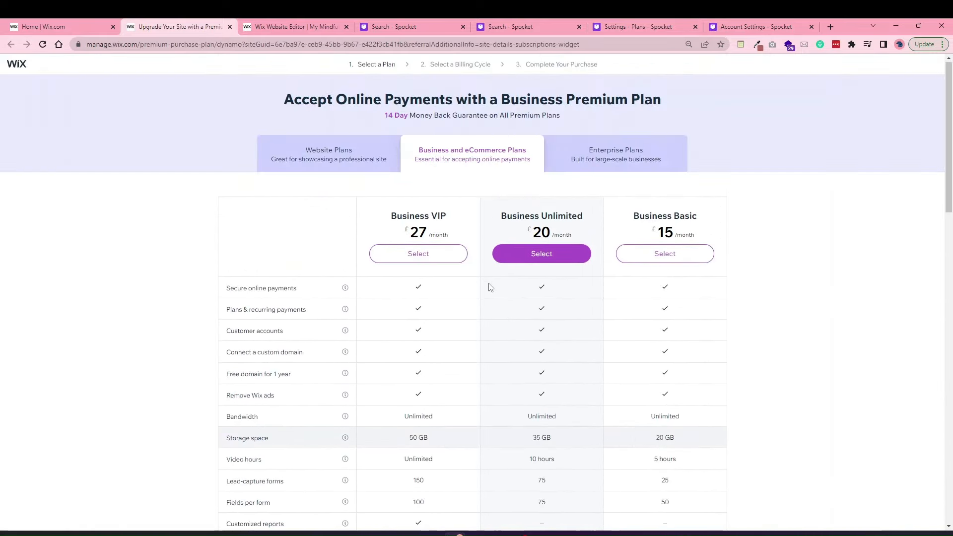
left_click(453, 153)
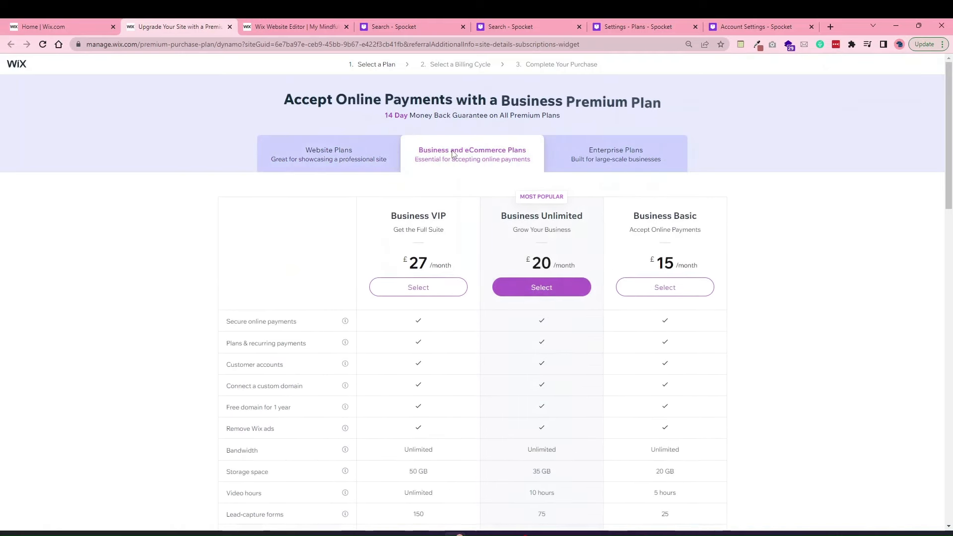
- Return to Spocket's US/EU product search and open the Moki Popper - Hearts 3 headphone
left_click(81, 20)
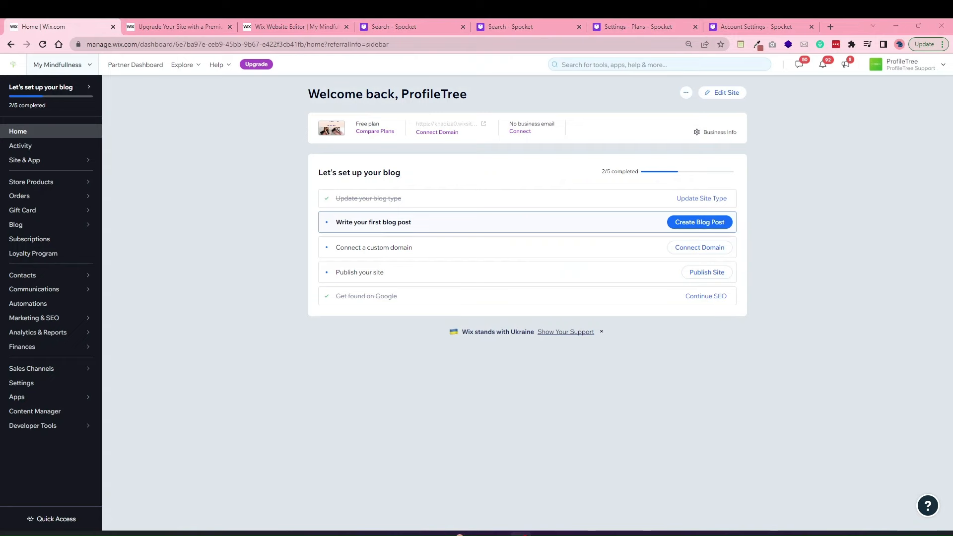
left_click(436, 22)
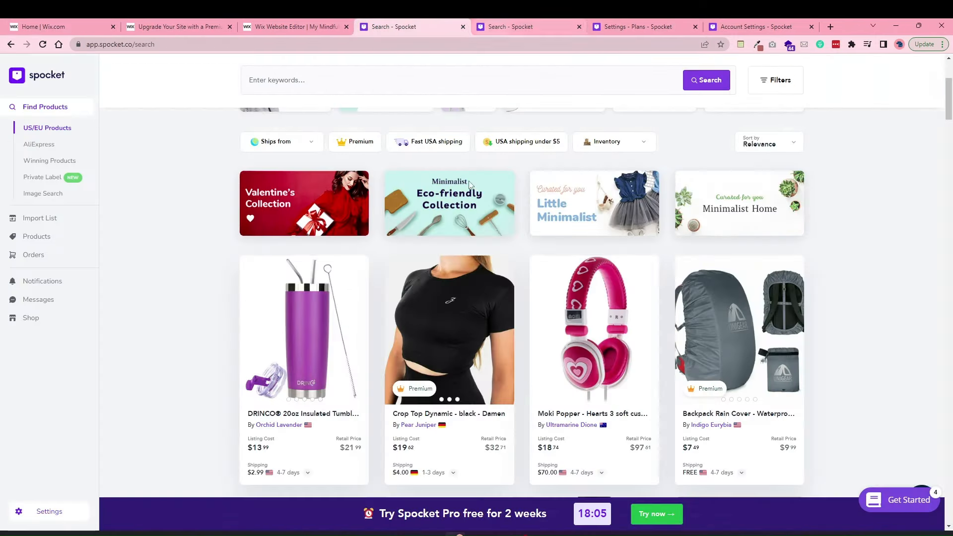
scroll(660, 392, "down", 1)
scroll(683, 422, "up", 1)
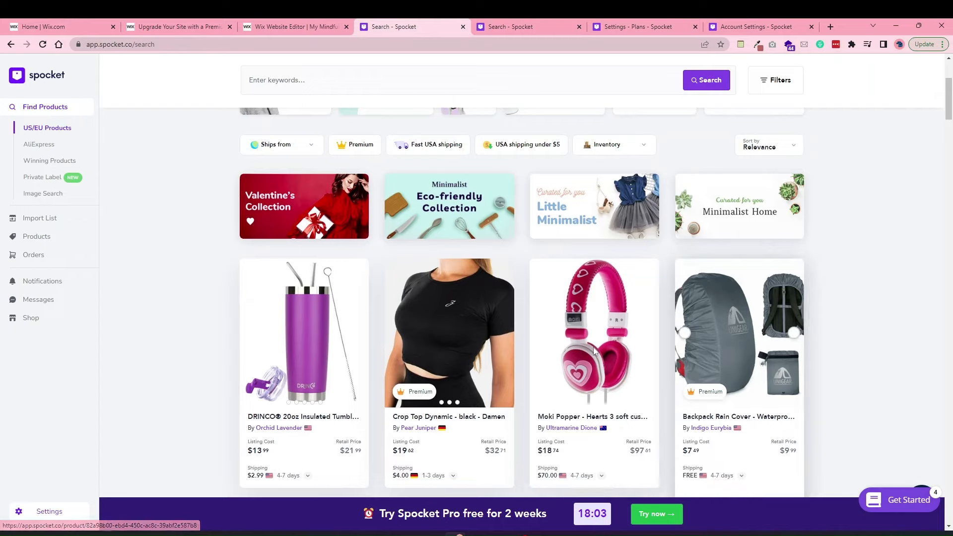
left_click(596, 327)
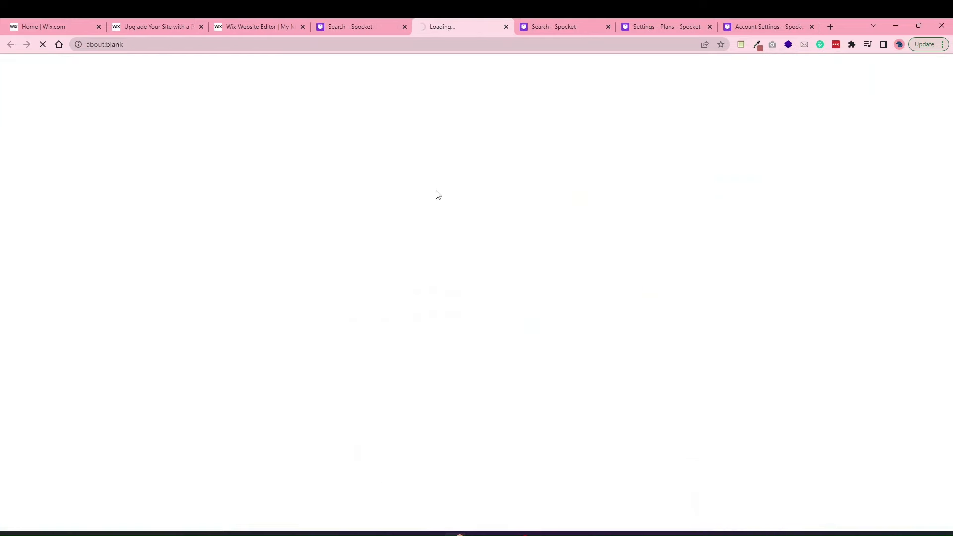
- Switch back to the Wix dashboard and open the store products of the My Mindfullness site
left_click(70, 25)
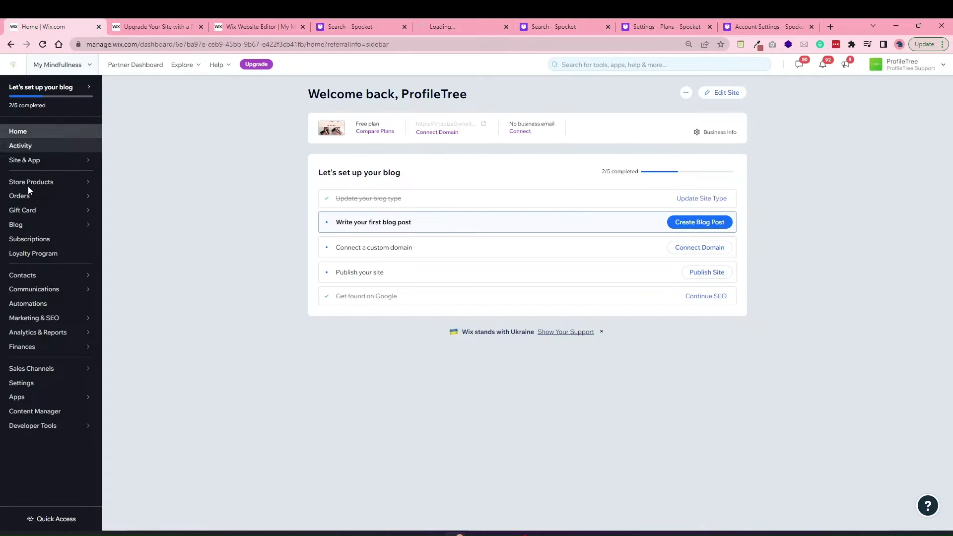
left_click(35, 182)
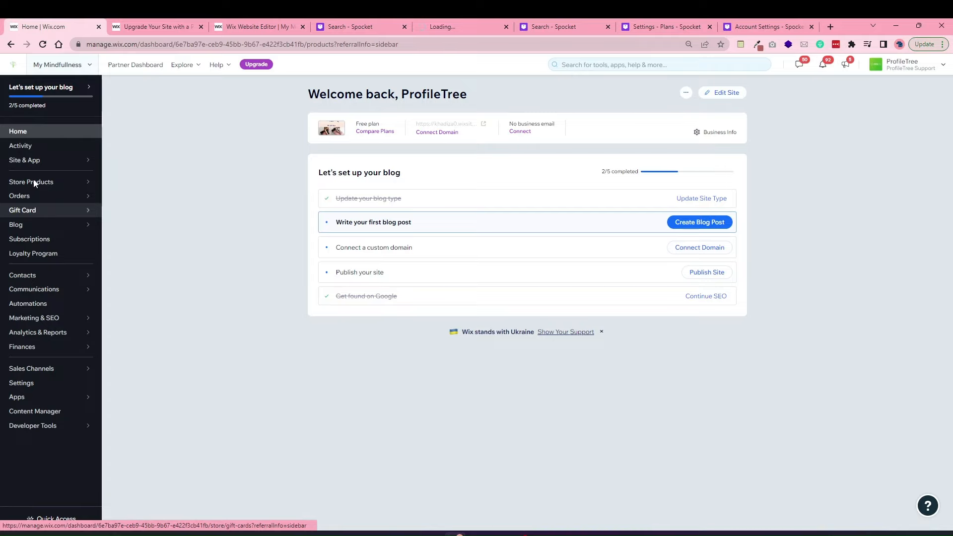